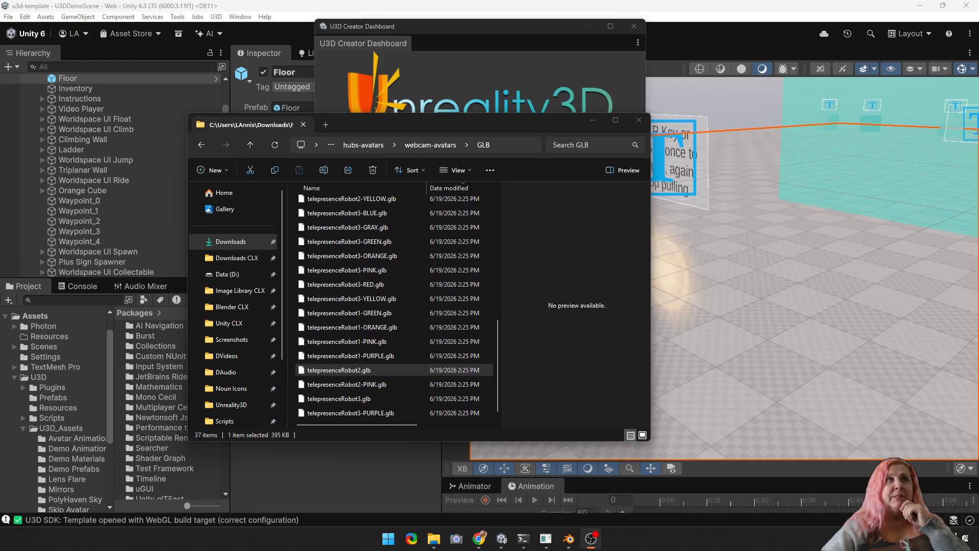
- In Chrome, open the Google Drive files linked in the hubs-blender-files README and select the hubs-avatars folder
left_click_drag(564, 126, 978, 127)
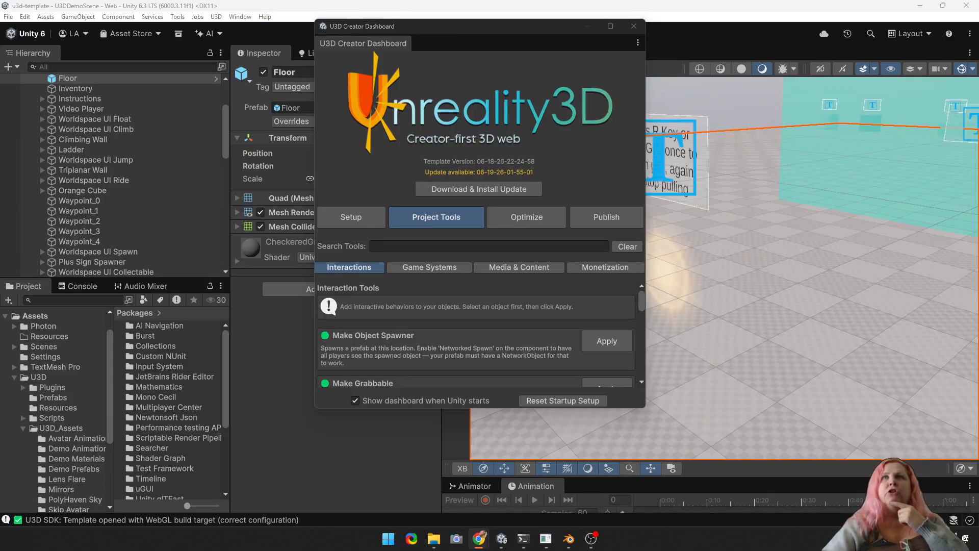
left_click(479, 539)
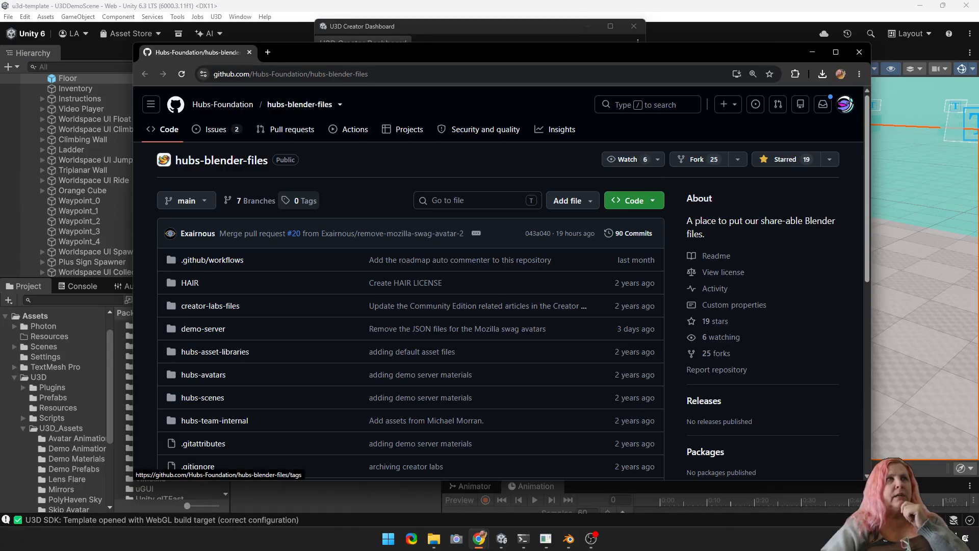
scroll(411, 281, "down", 5)
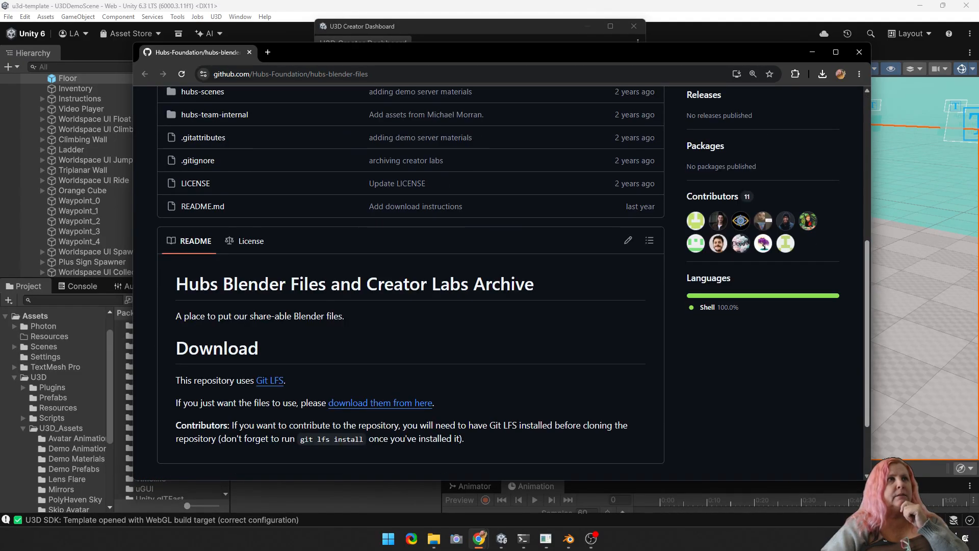
scroll(410, 280, "down", 2)
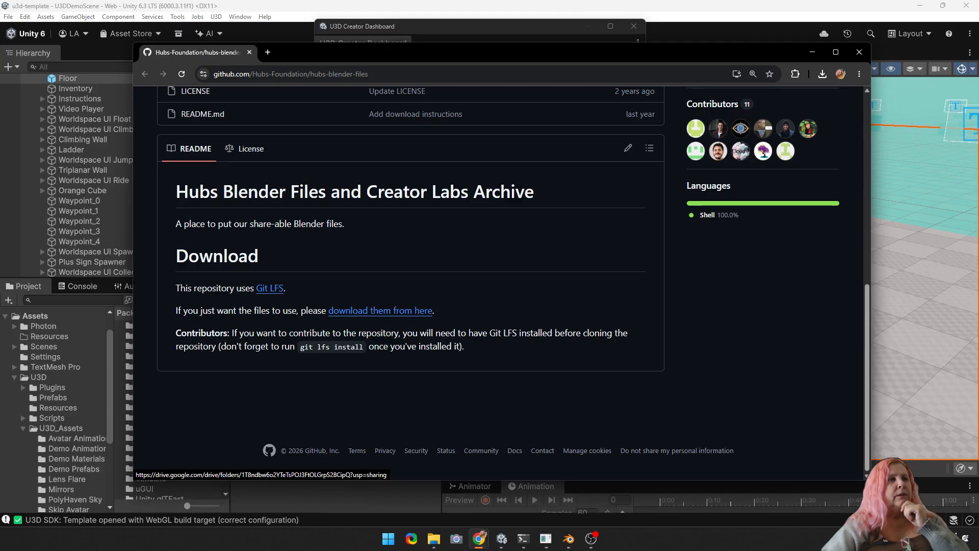
left_click(380, 310)
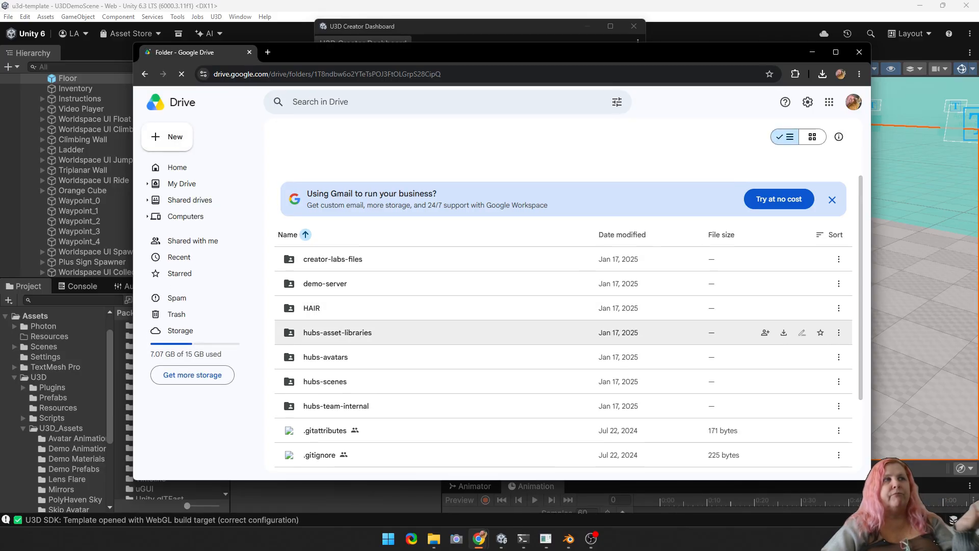
left_click(325, 356)
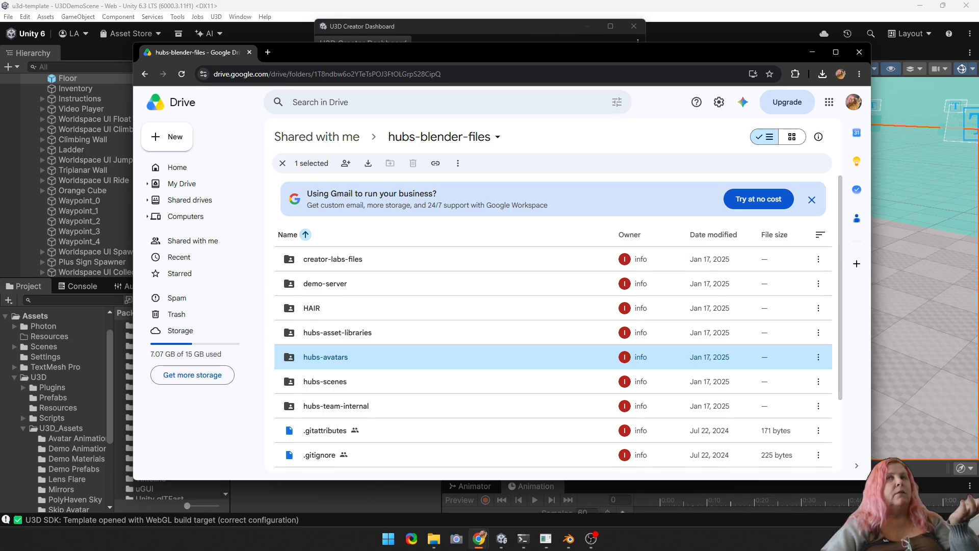
left_click_drag(740, 52, 978, 71)
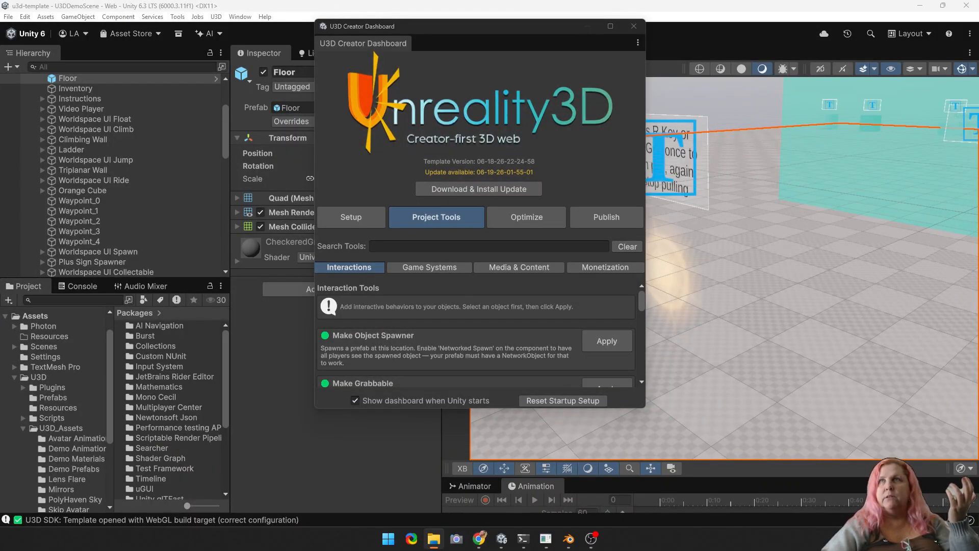
- In File Explorer, look through the GLB files of the downloaded hackweek-avatar-kit and return to the hubs-avatars folder
left_click_drag(978, 94, 474, 129)
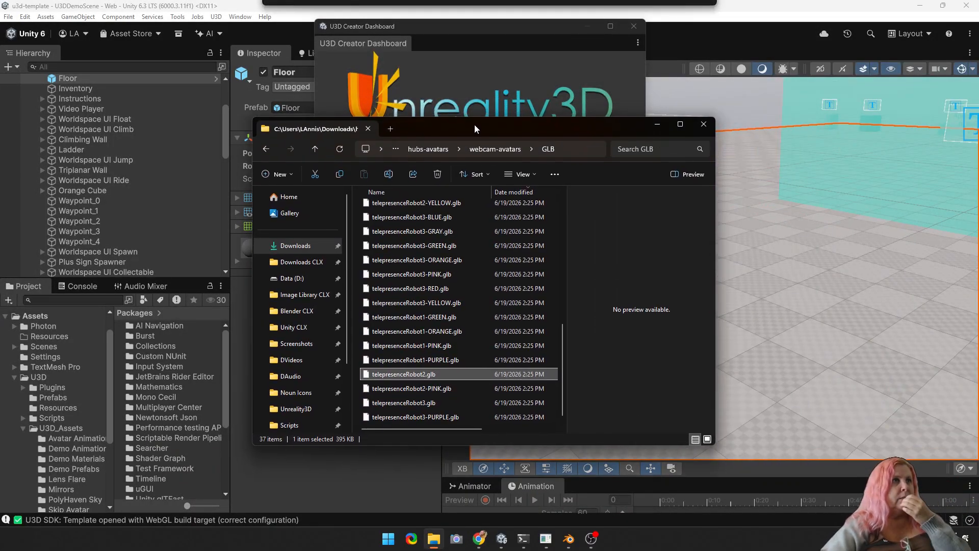
left_click(496, 149)
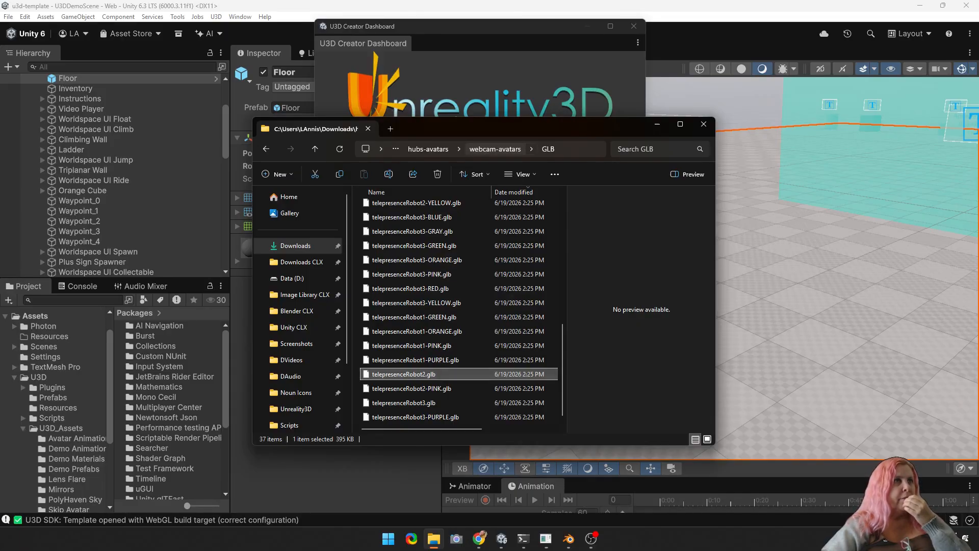
left_click(469, 148)
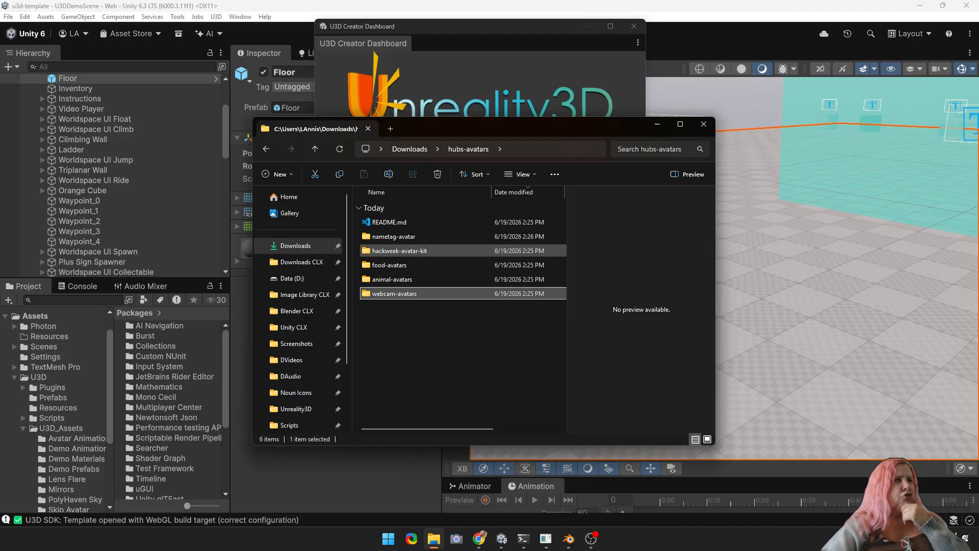
double_click(400, 251)
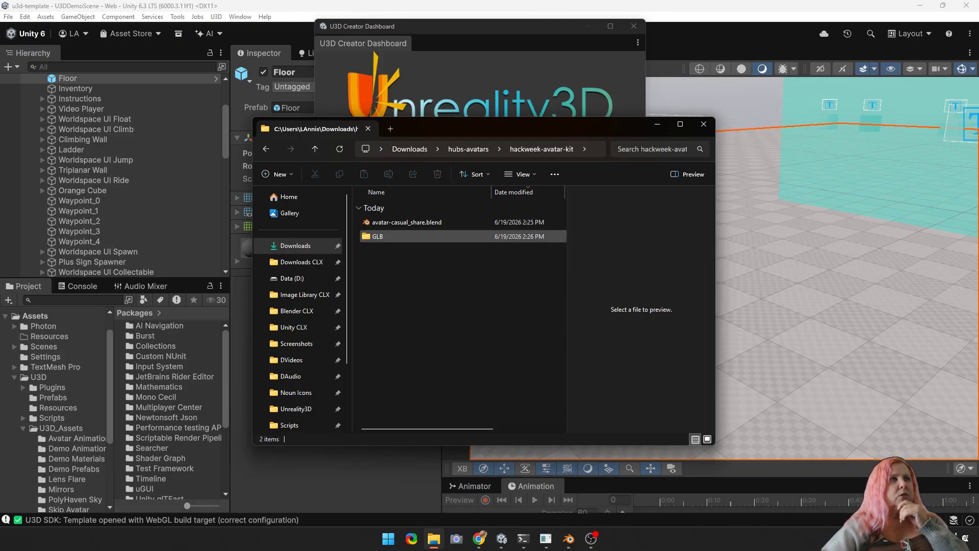
double_click(377, 236)
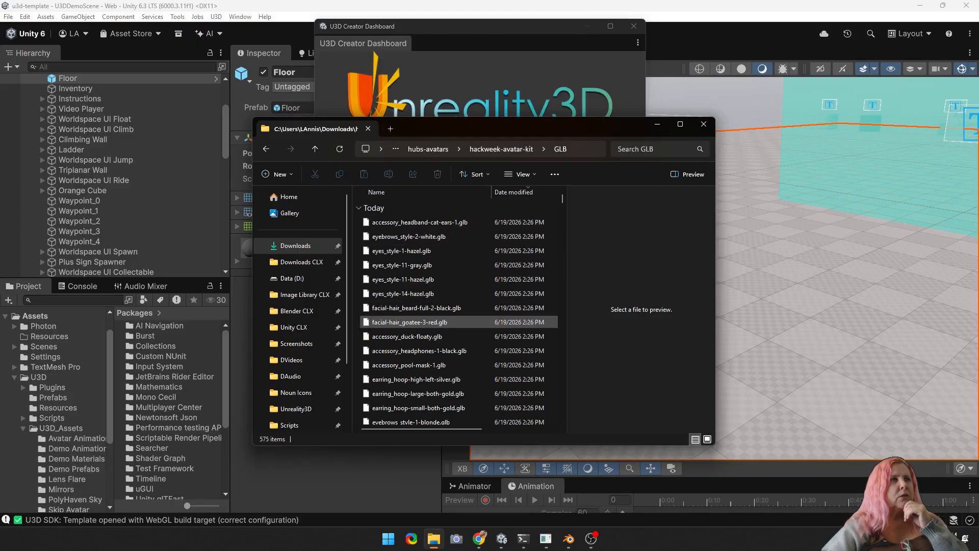
scroll(423, 322, "down", 8)
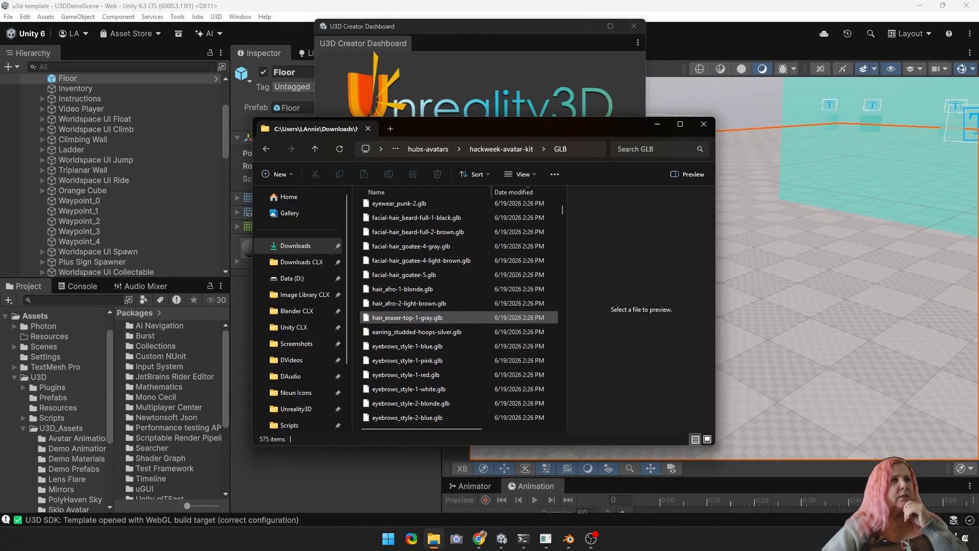
left_click_drag(563, 210, 562, 411)
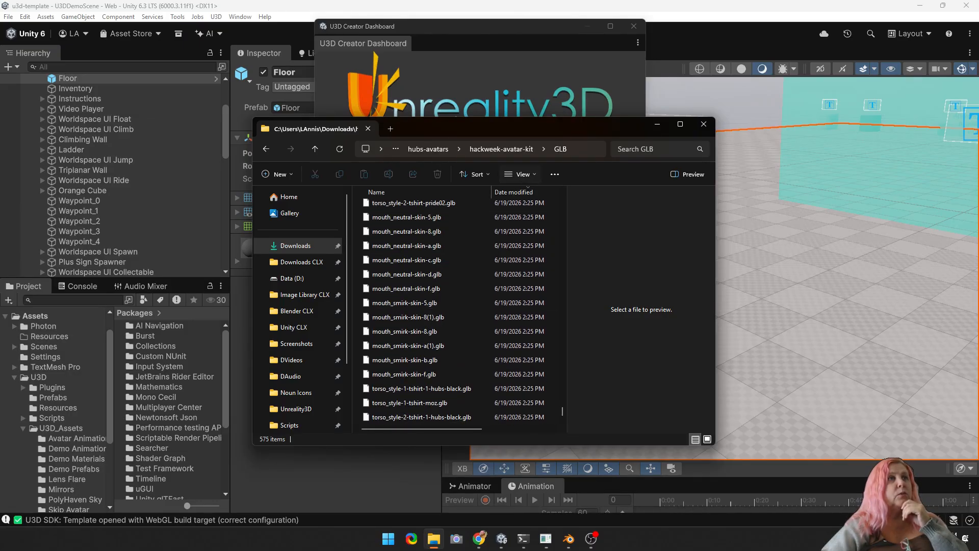
left_click(501, 149)
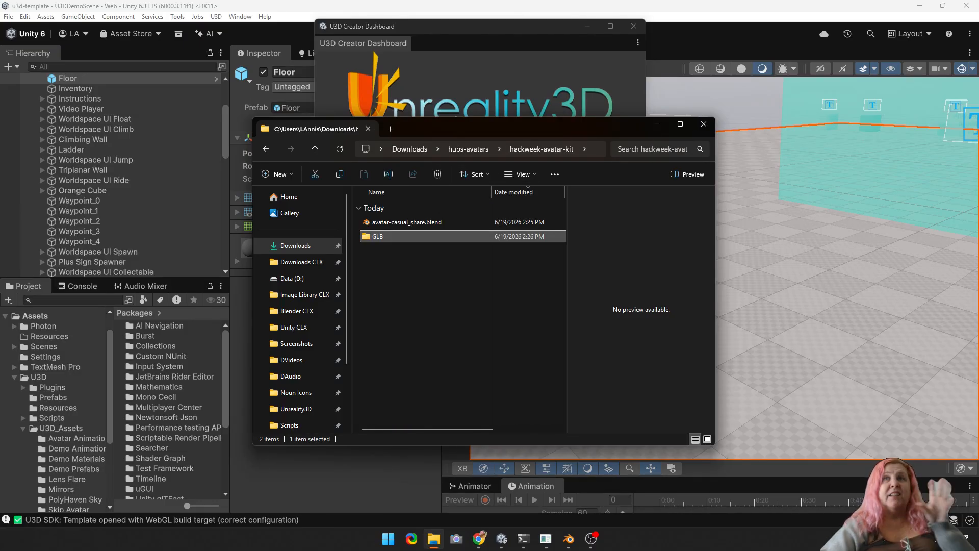
left_click(468, 149)
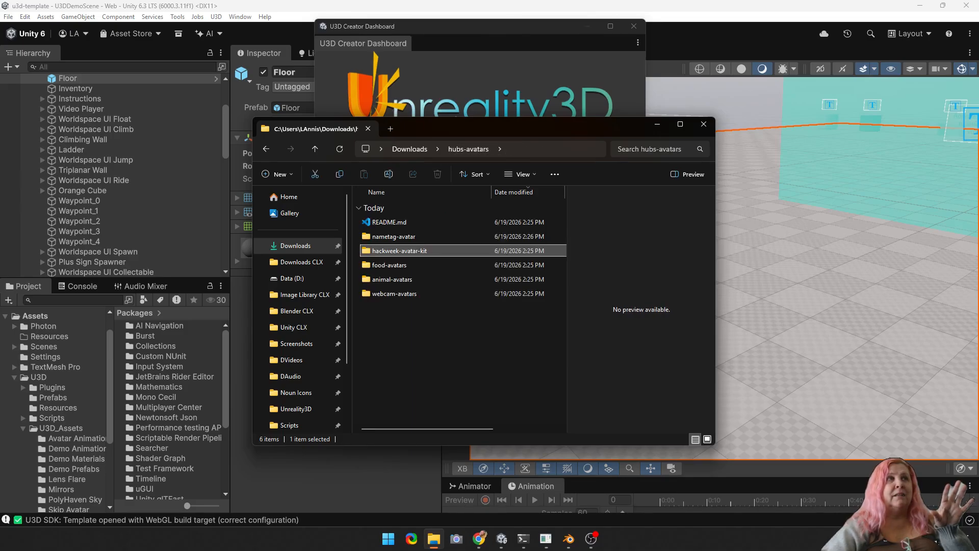
- View the GLB files inside the nametag-avatar folder and return to hubs-avatars
left_click(393, 237)
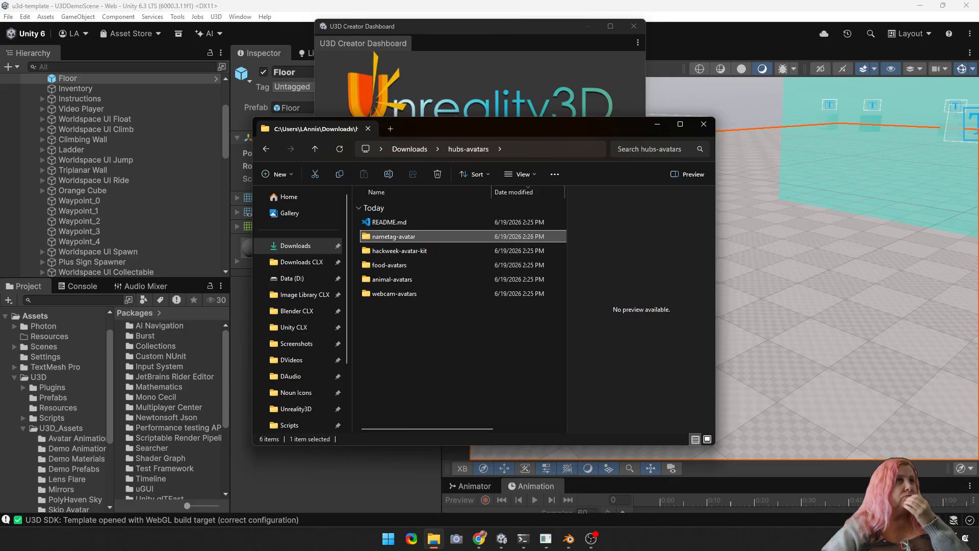
double_click(394, 237)
double_click(377, 222)
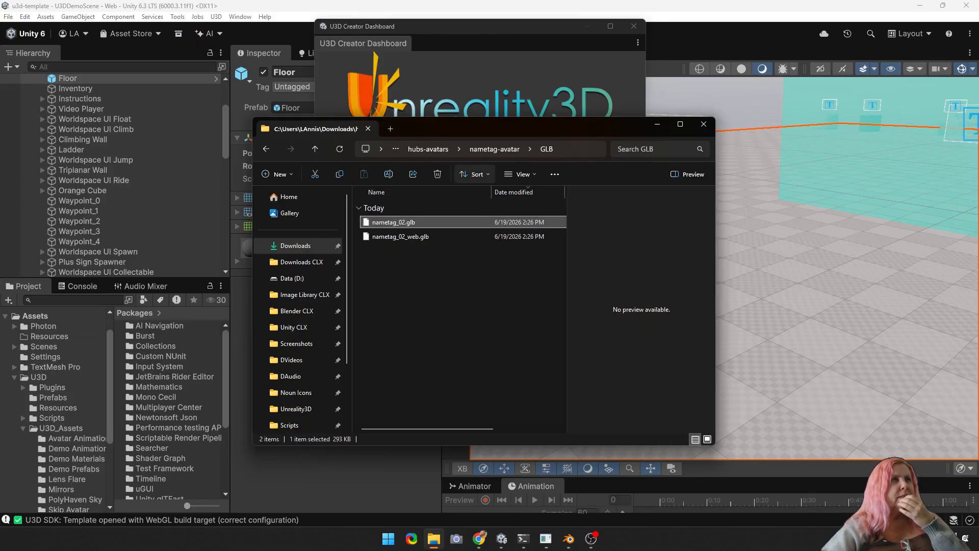
left_click(494, 149)
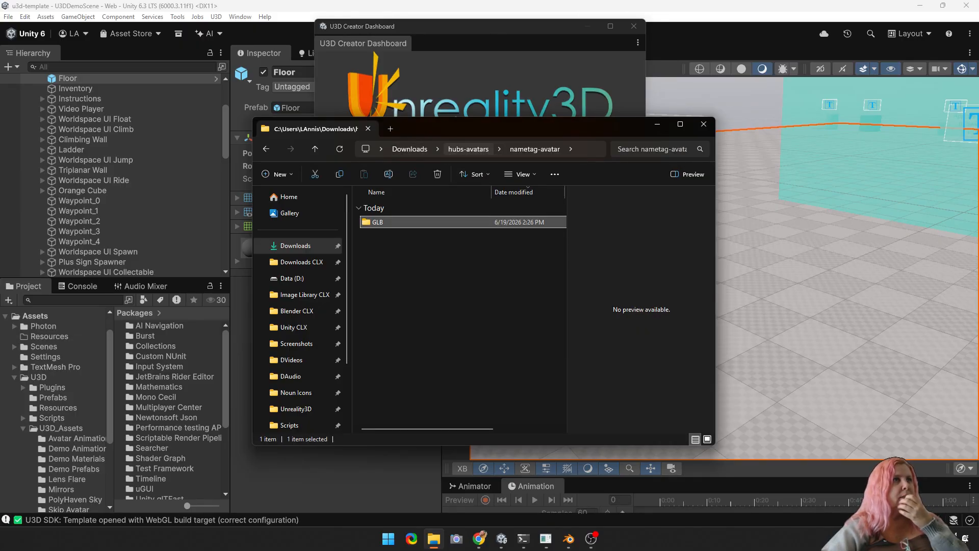
left_click(468, 149)
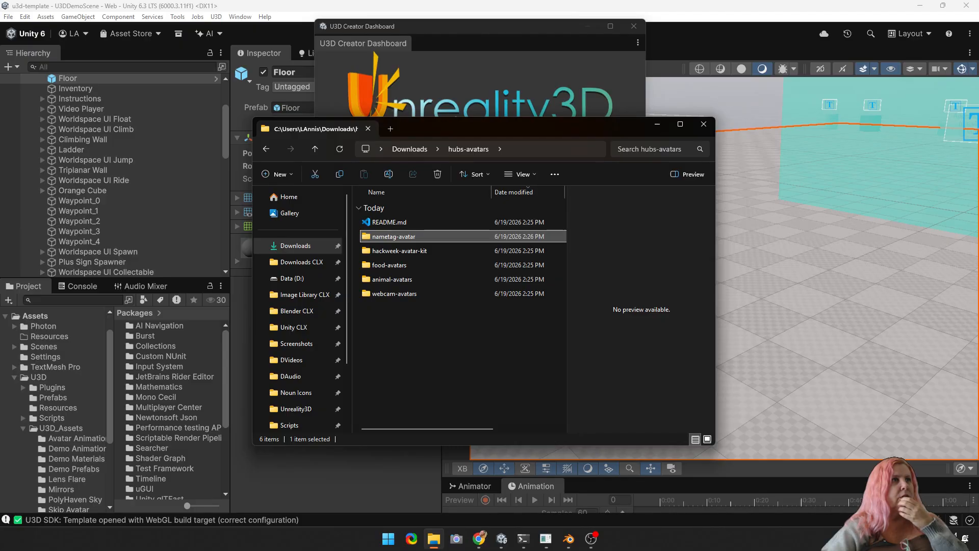
- Open the GLB folder of animal-avatars to view the available animal models
left_click(390, 223)
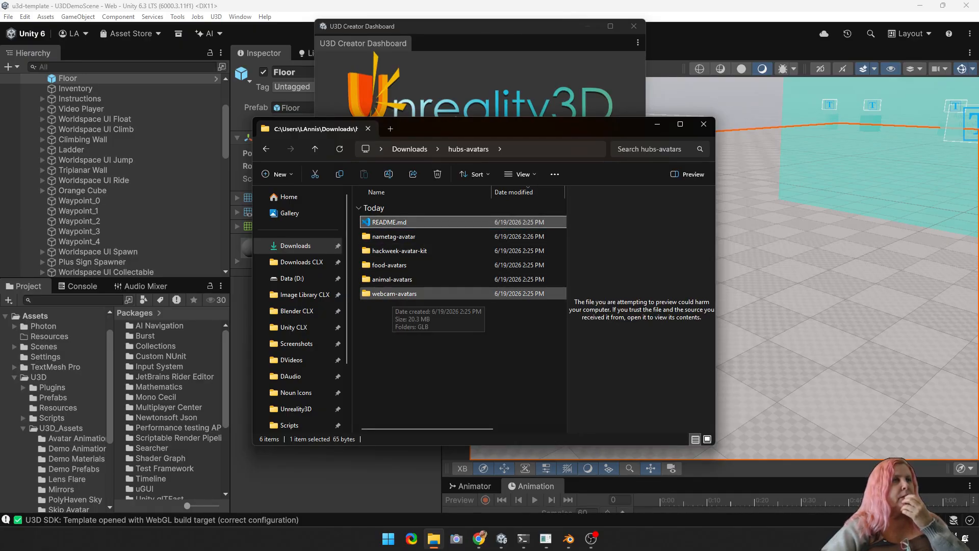
double_click(392, 279)
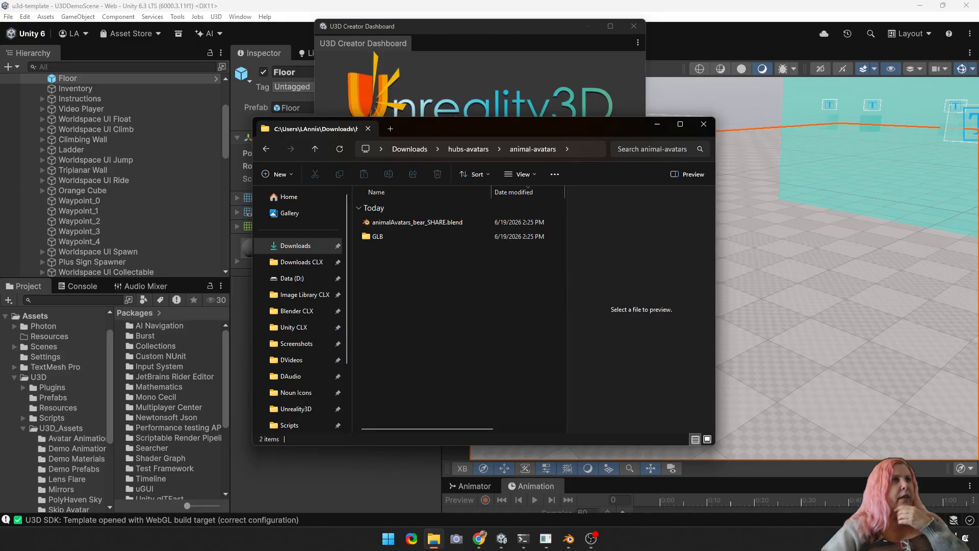
double_click(377, 236)
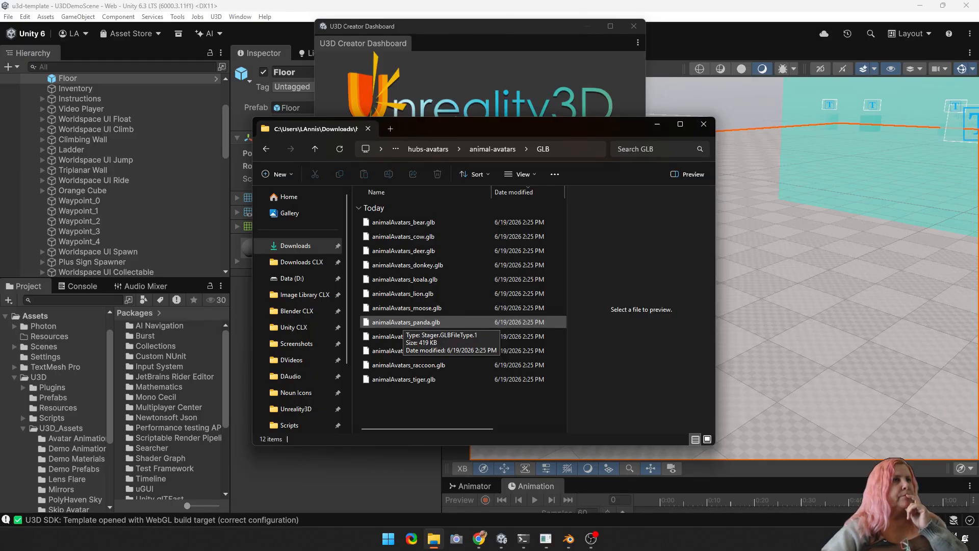
- Switch to Blender and start a new General file without saving the changes to NewAvatarAccessories.blend
mouse_move(568, 538)
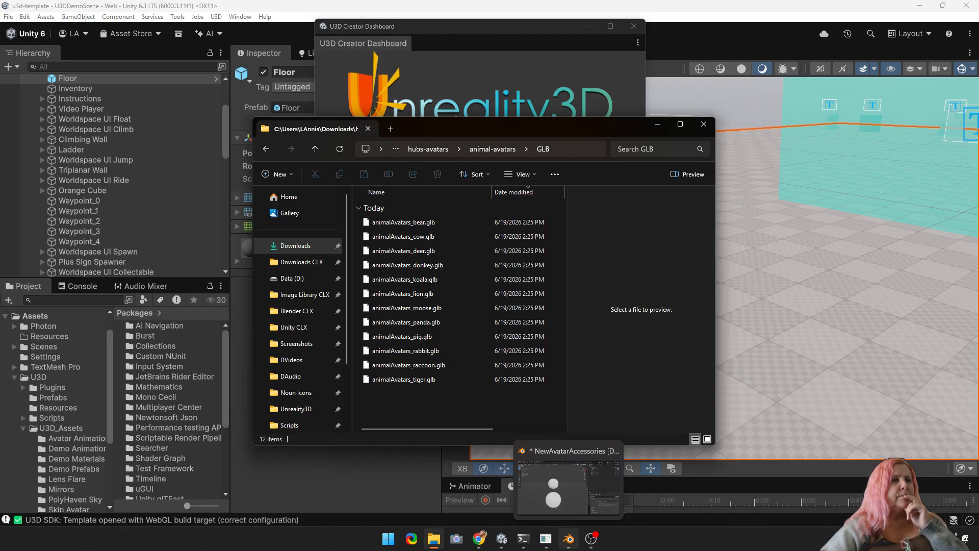
left_click(568, 538)
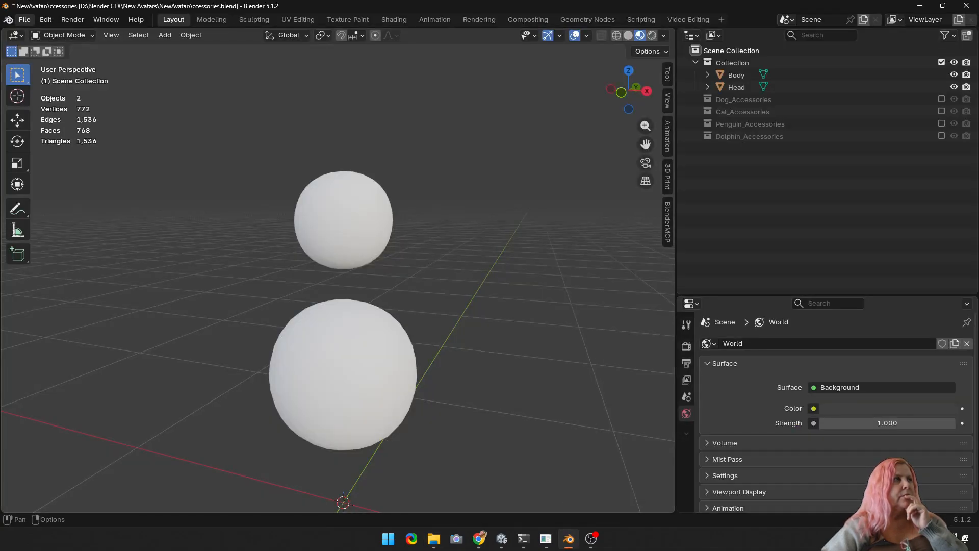
left_click(24, 20)
mouse_move(42, 33)
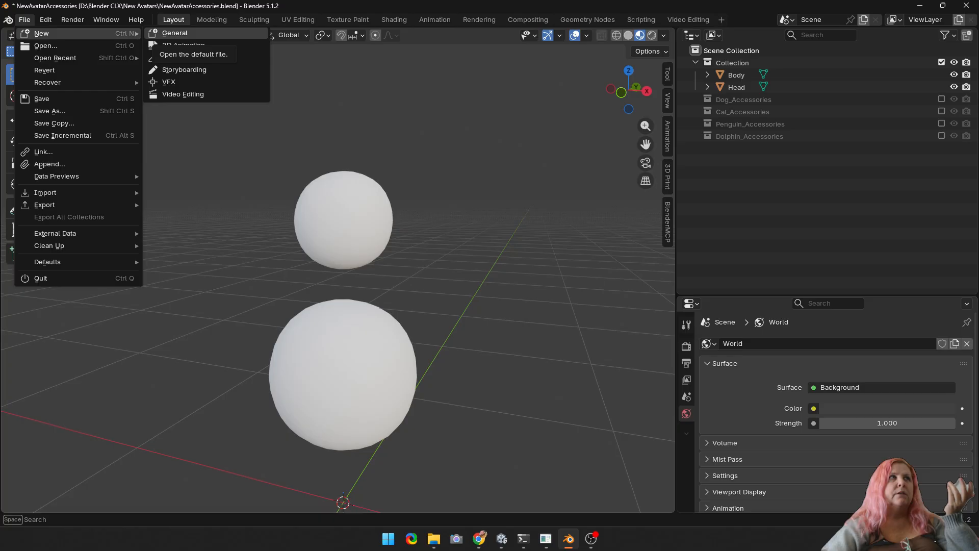
left_click(175, 32)
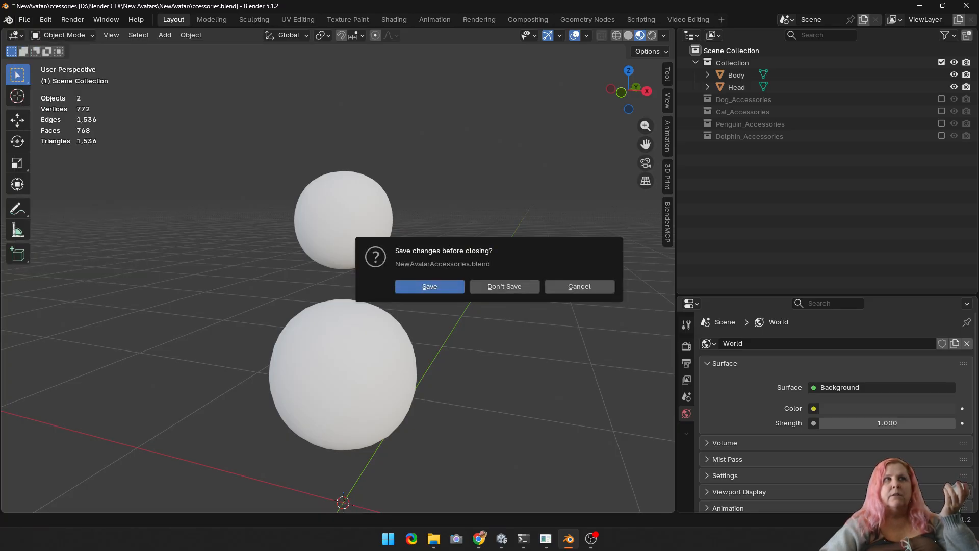
left_click(504, 286)
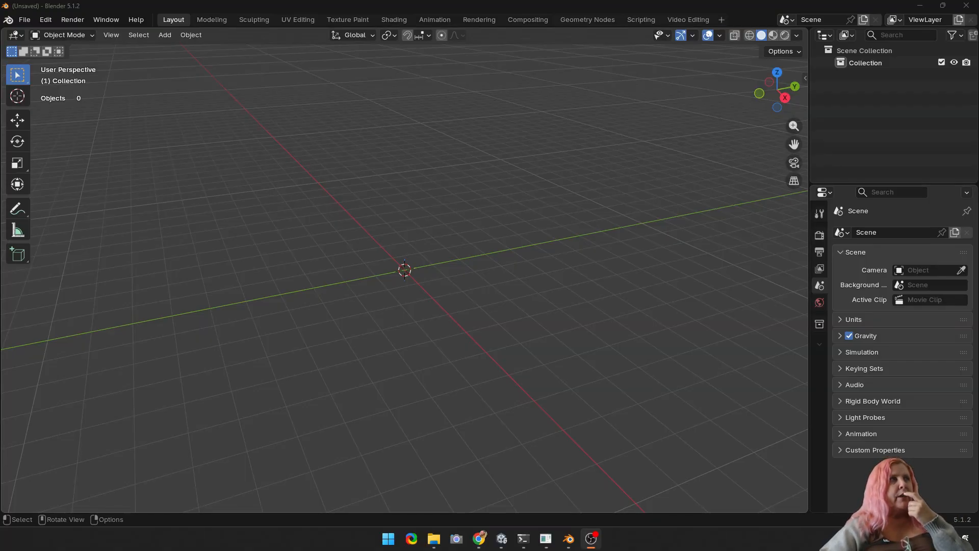
- Import animalAvatars_panda.glb as glTF 2.0 from the GLB folder of animal-avatars in Downloads\hubs-avatars
left_click(24, 20)
mouse_move(61, 193)
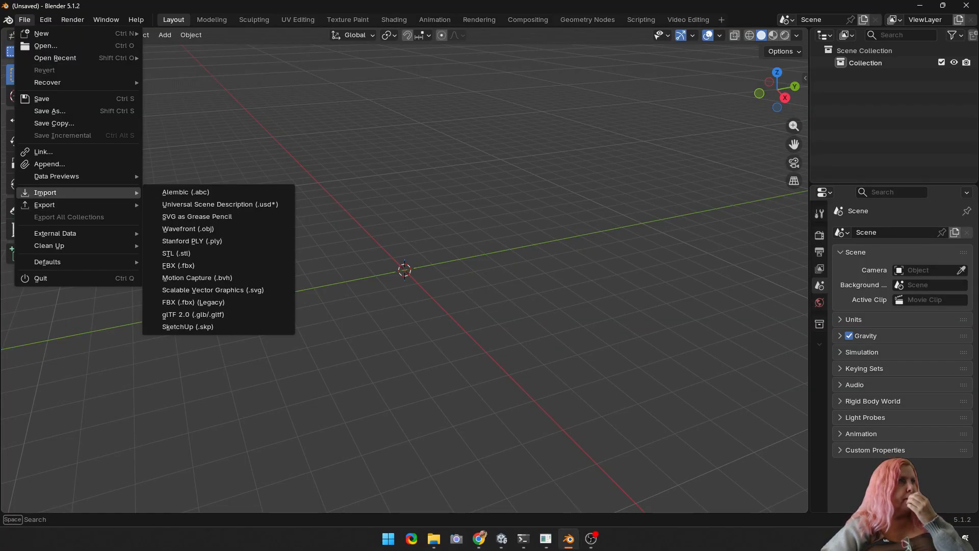
left_click(192, 314)
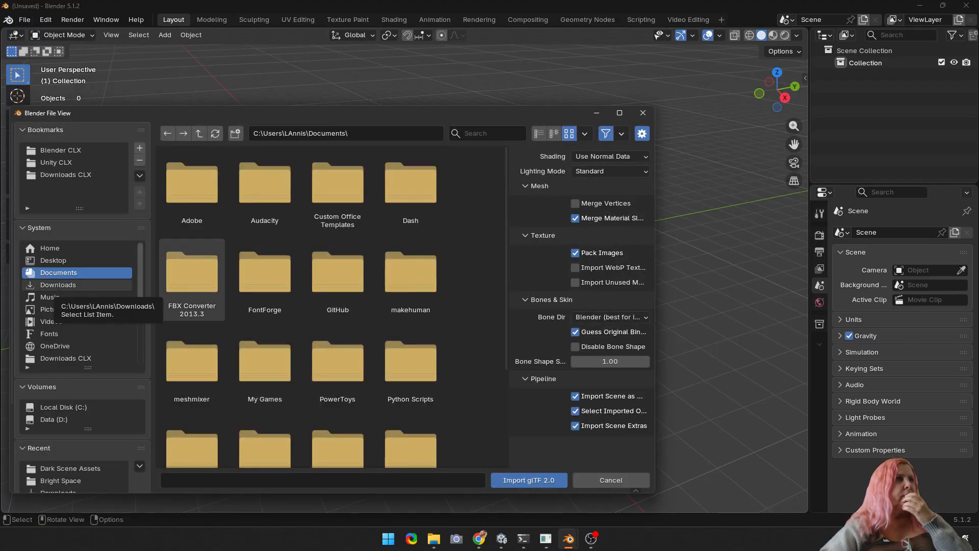
left_click(58, 285)
double_click(192, 188)
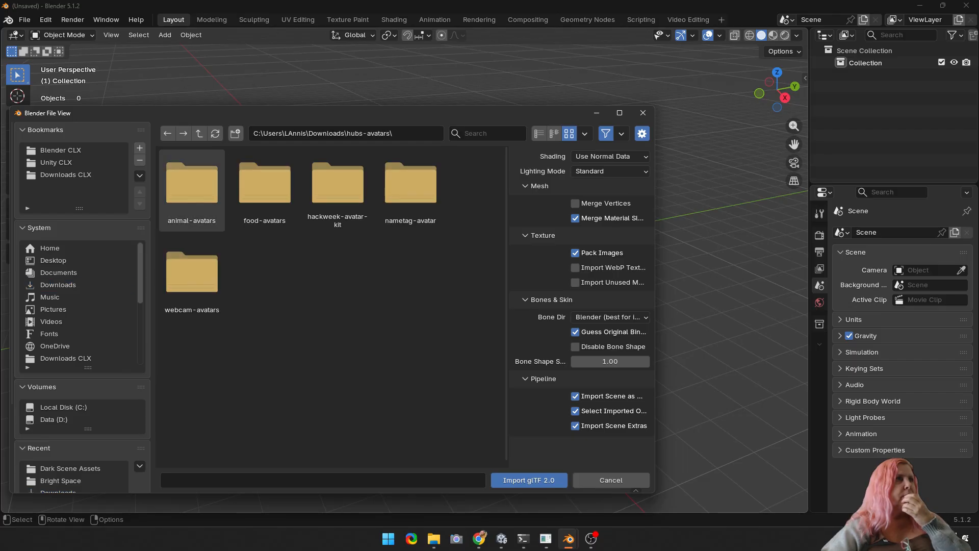
double_click(192, 190)
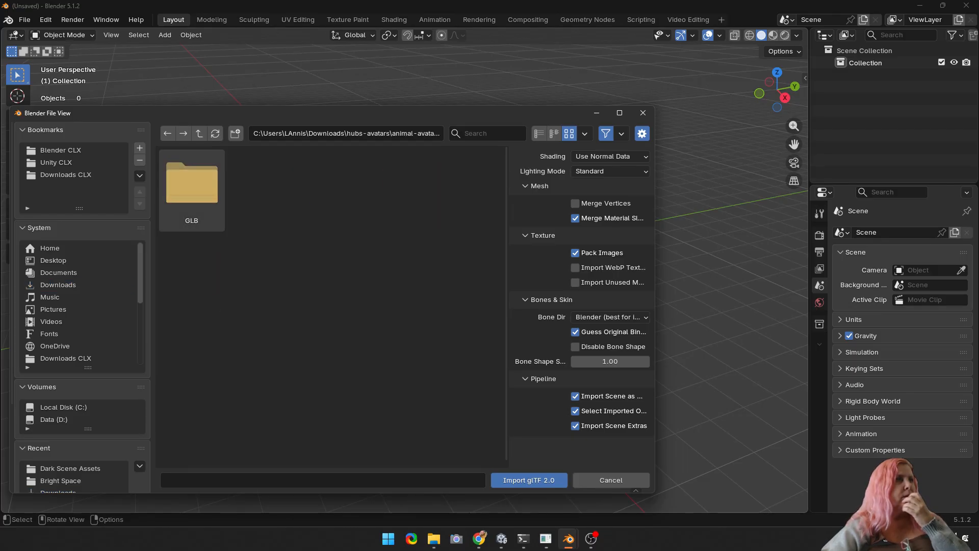
double_click(192, 190)
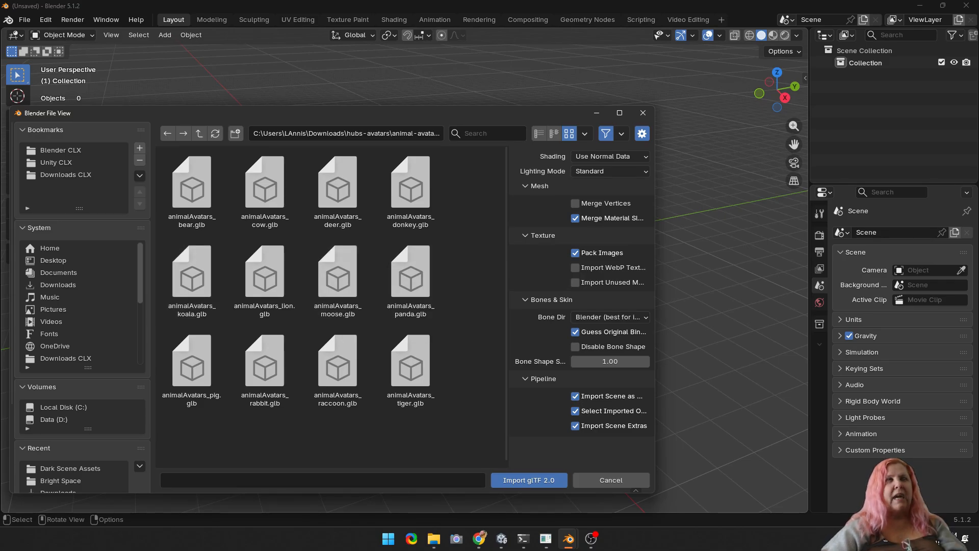
left_click(411, 273)
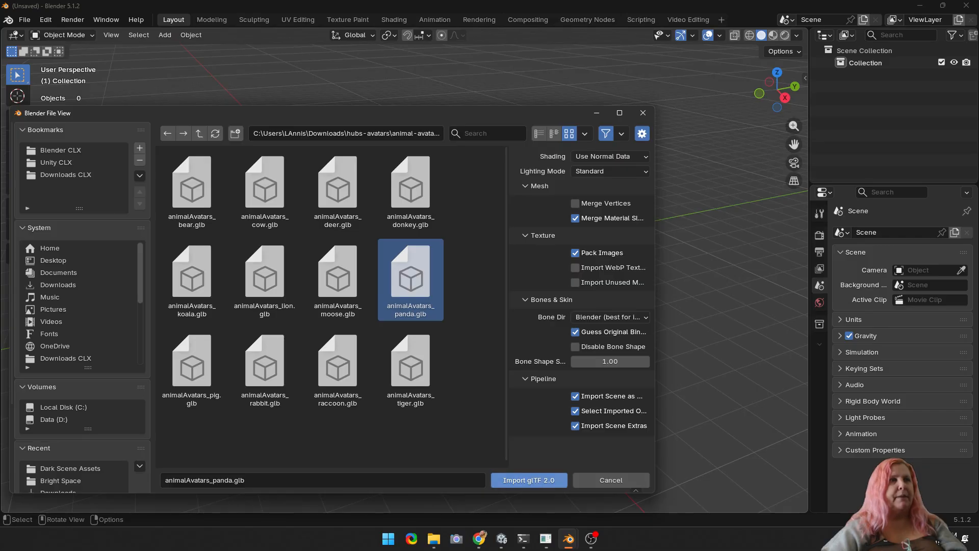
left_click(528, 480)
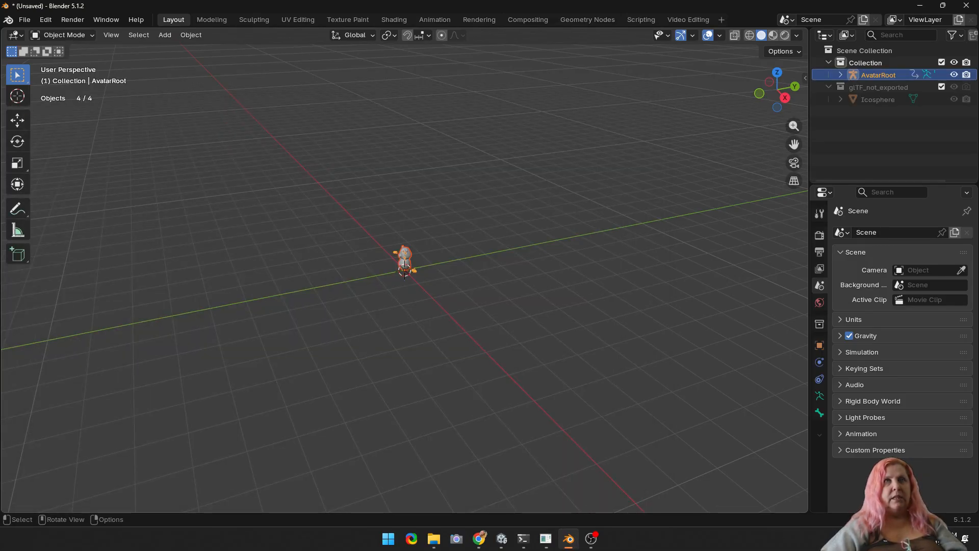
- Frame the imported panda avatar from the front and display it in Material Preview shading
key("KP_Decimal")
middle_click_drag(403, 280, 581, 246)
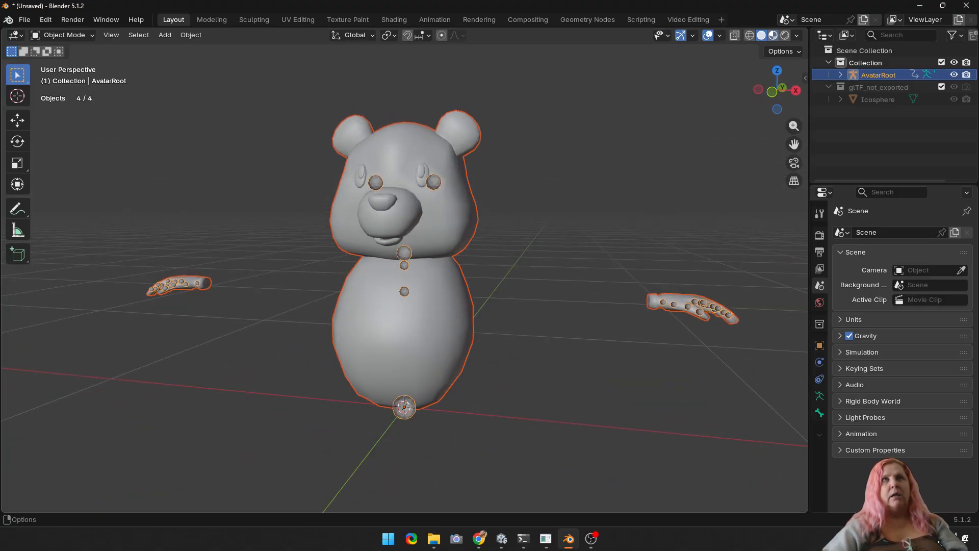
left_click(773, 36)
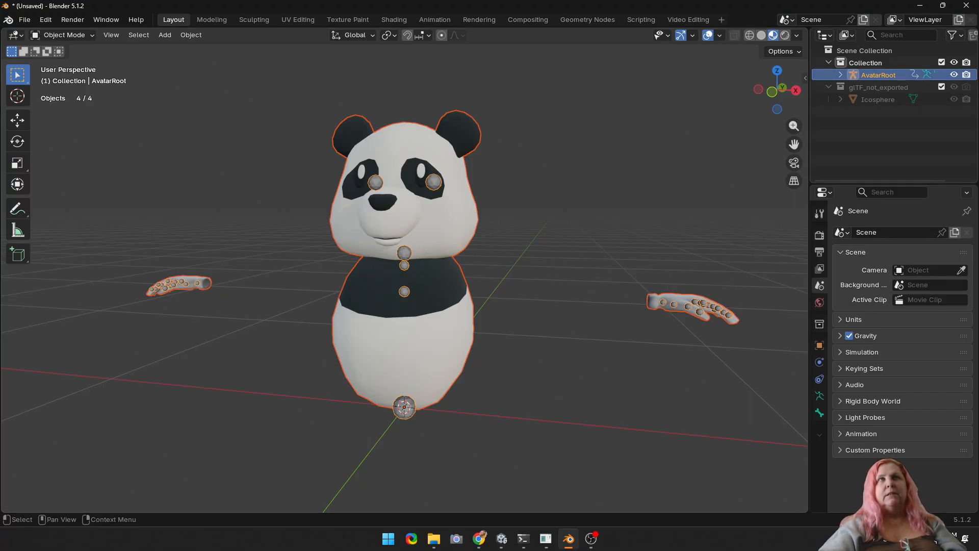
- Expand the AvatarRoot hierarchy in the Outliner and hide glove_hands in the viewport
left_click(841, 75)
mouse_move(893, 184)
left_mouse_down()
mouse_move(893, 239)
mouse_move(893, 201)
left_mouse_up()
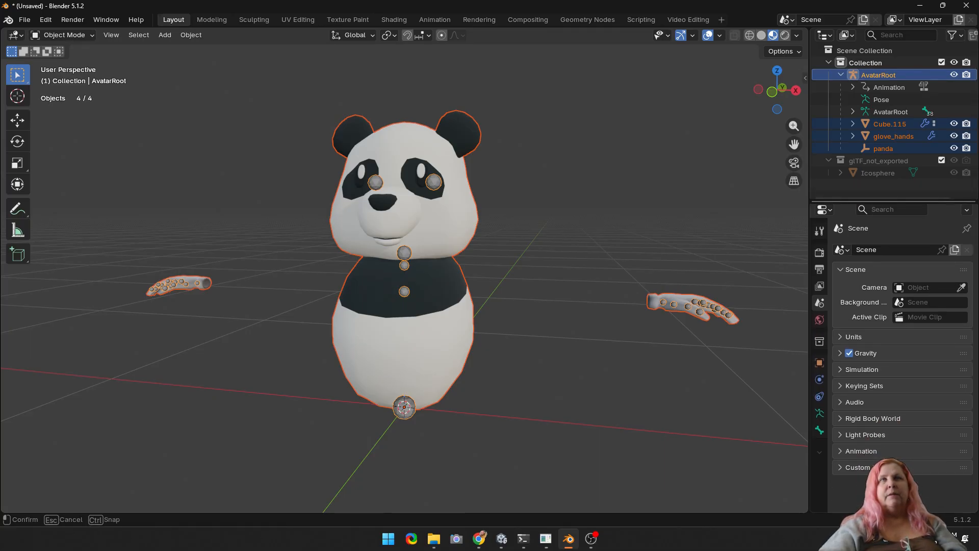
left_click_drag(893, 201, 894, 202)
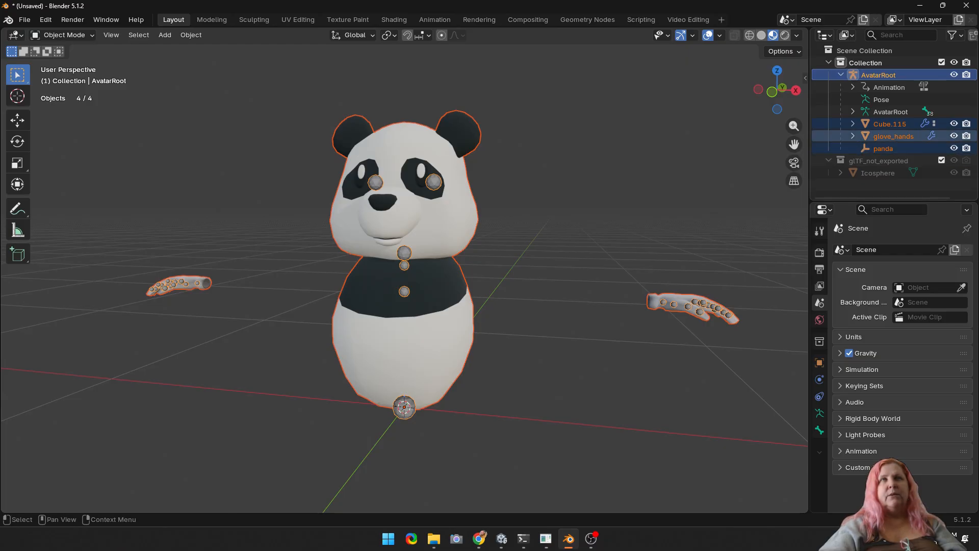
left_click(953, 136)
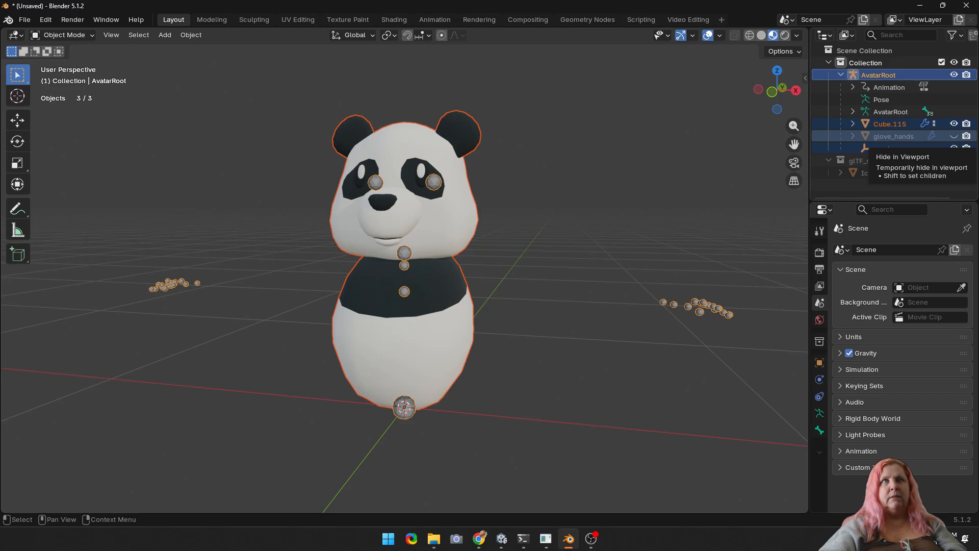
- Unparent the panda body mesh Cube.115 from AvatarRoot with Clear and Keep Transformation
left_click(421, 306)
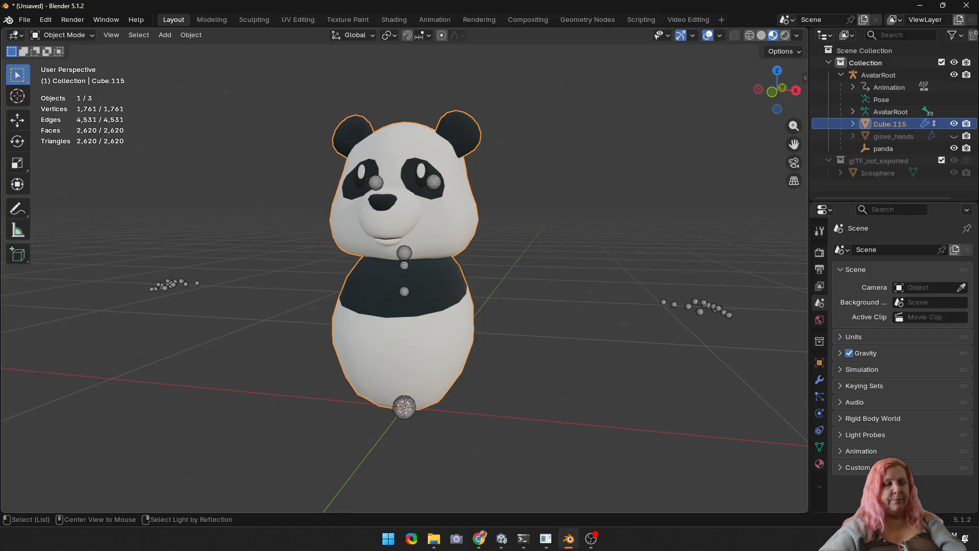
key("alt+p")
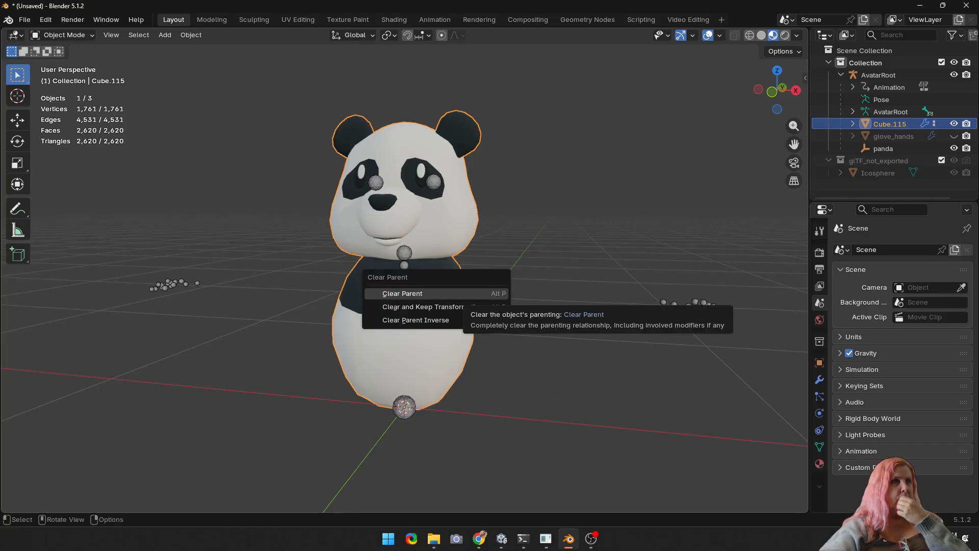
left_click(470, 306)
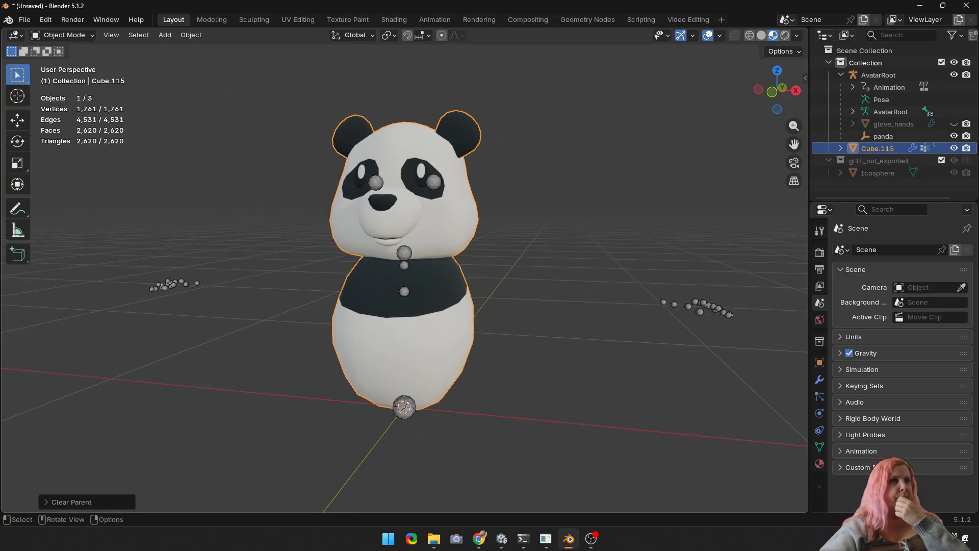
- Try moving the unparented panda mesh away from the armature and undo the move
key("g")
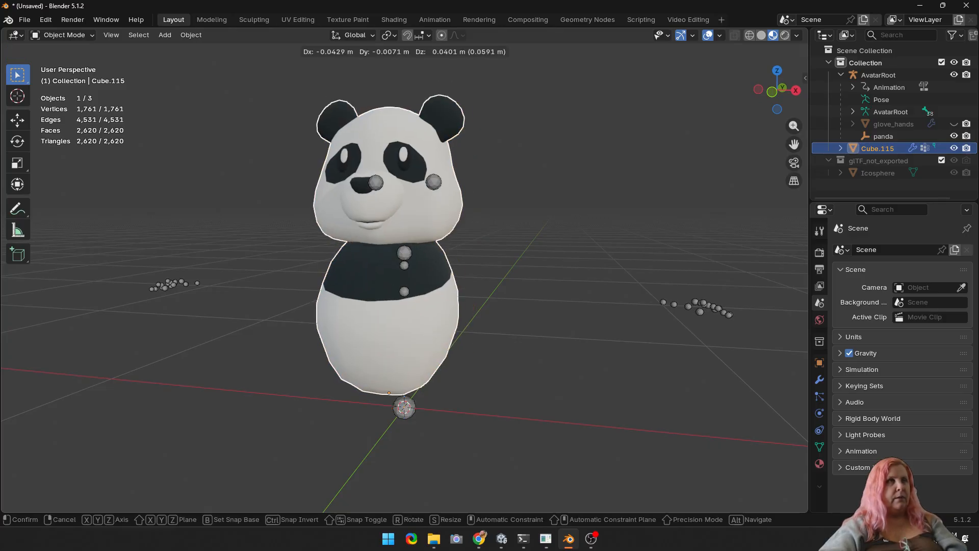
left_click(453, 290)
key("ctrl+z")
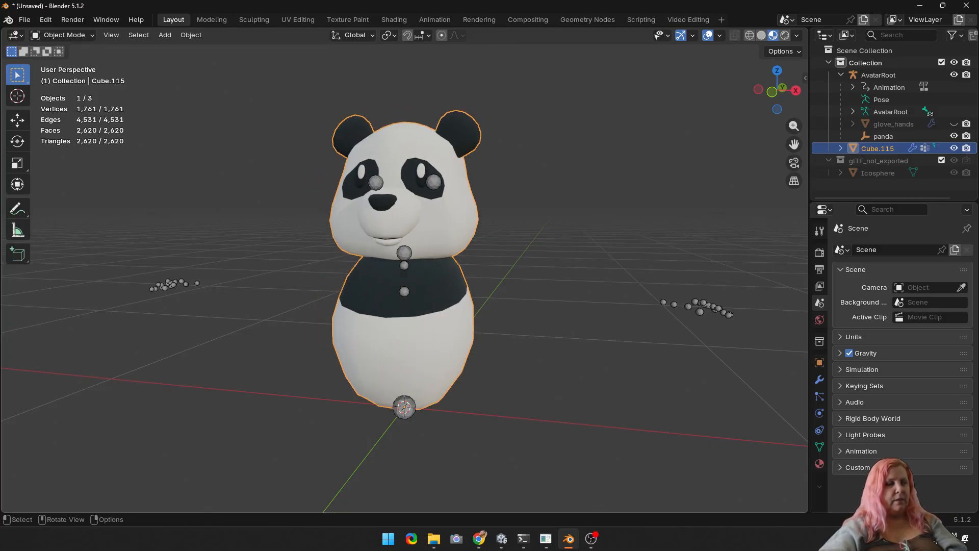
key("g")
key("Escape")
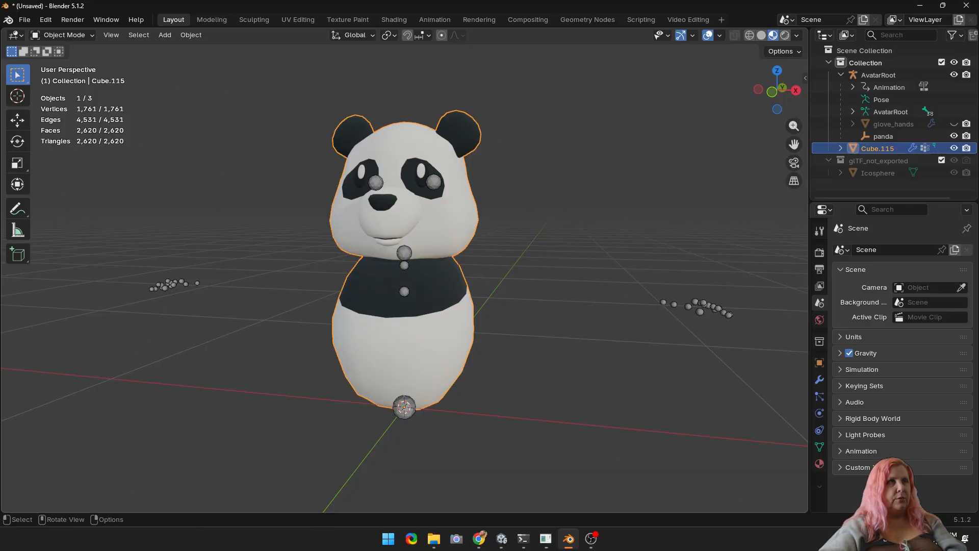
- Hide every object except the panda body mesh and rename that mesh PandaCostume
middle_click_drag(459, 286, 417, 344)
key("shift+h")
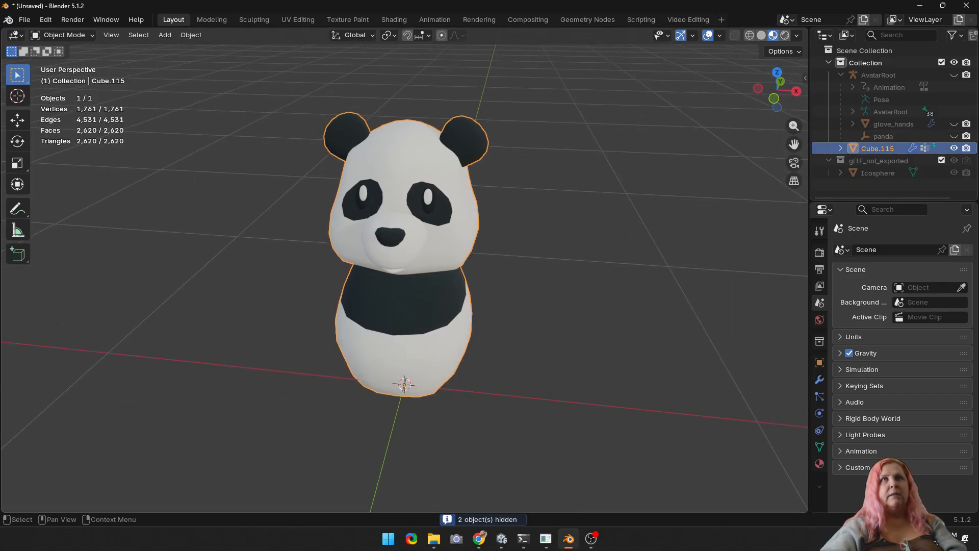
key("F2")
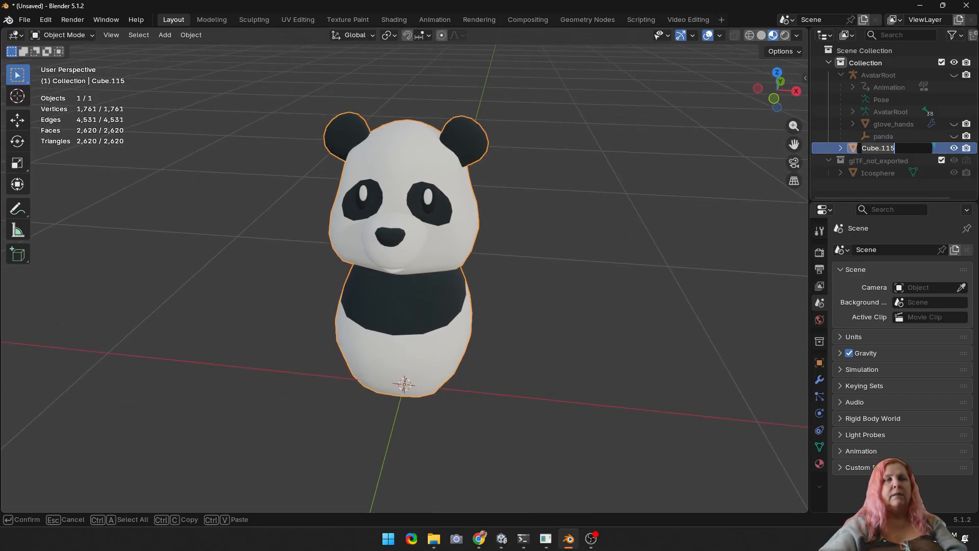
type("Panda")
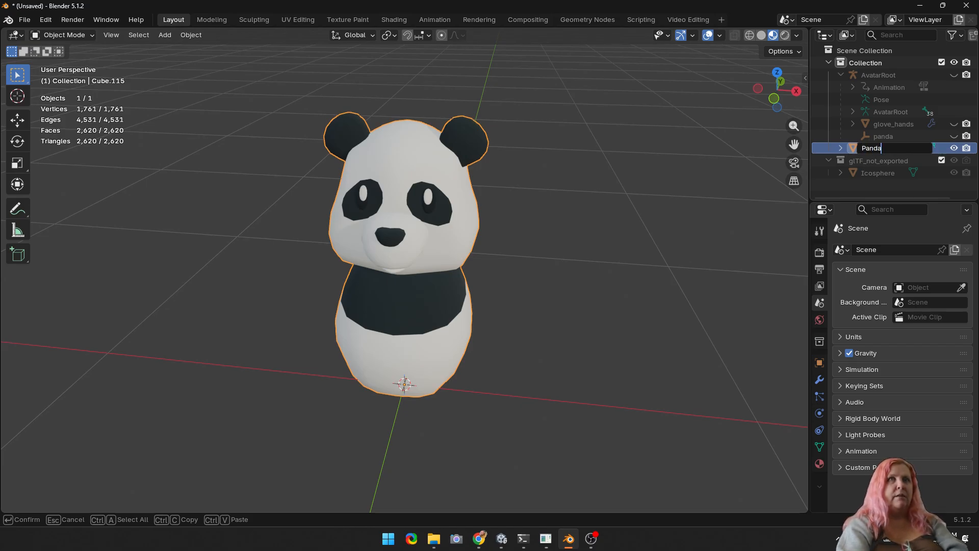
type("Costume")
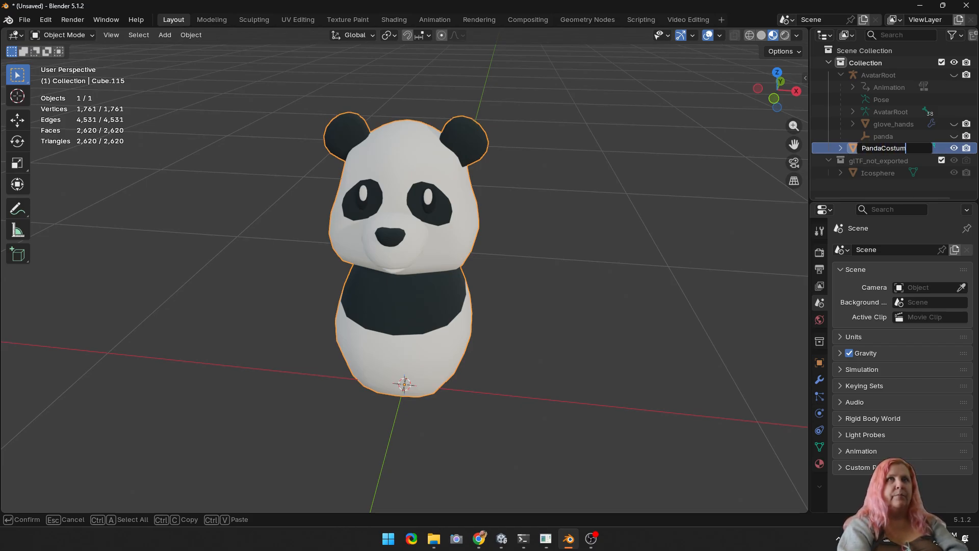
key("Return")
mouse_move(535, 255)
middle_mouse_down()
mouse_move(527, 258)
mouse_move(541, 255)
middle_mouse_up()
right_click(357, 155)
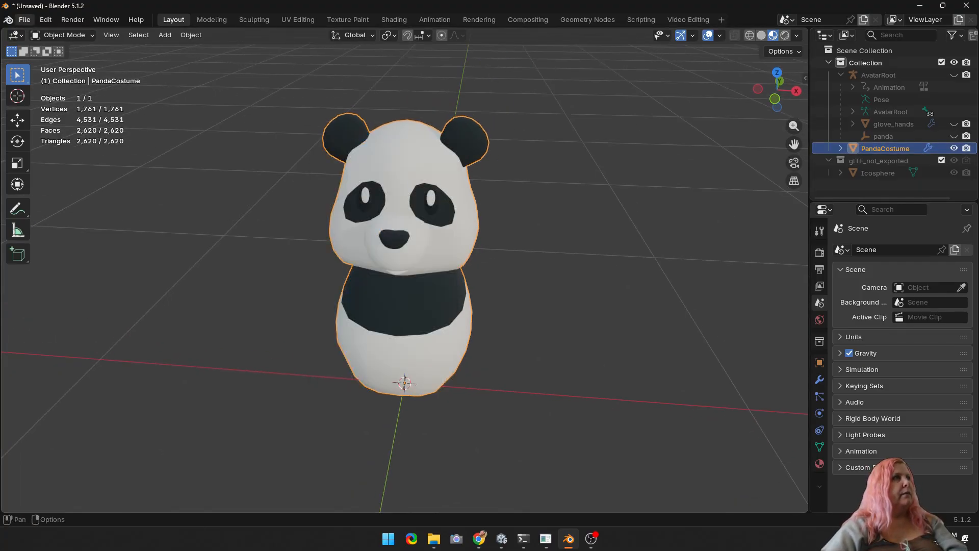
- Examine PandaCostume's location, rotation, scale and dimensions along with the 3D cursor location
left_click(24, 19)
mouse_move(51, 204)
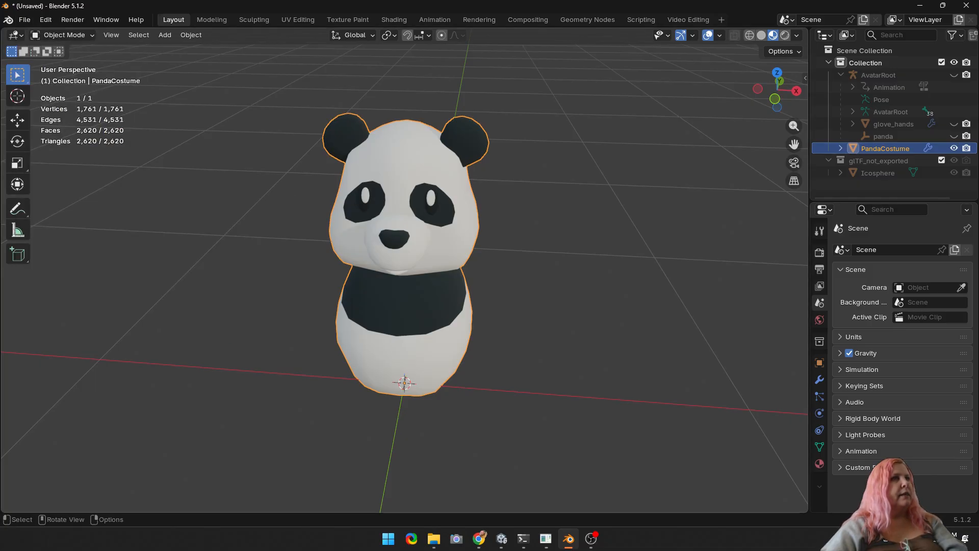
middle_click_drag(367, 286, 476, 258)
key("n")
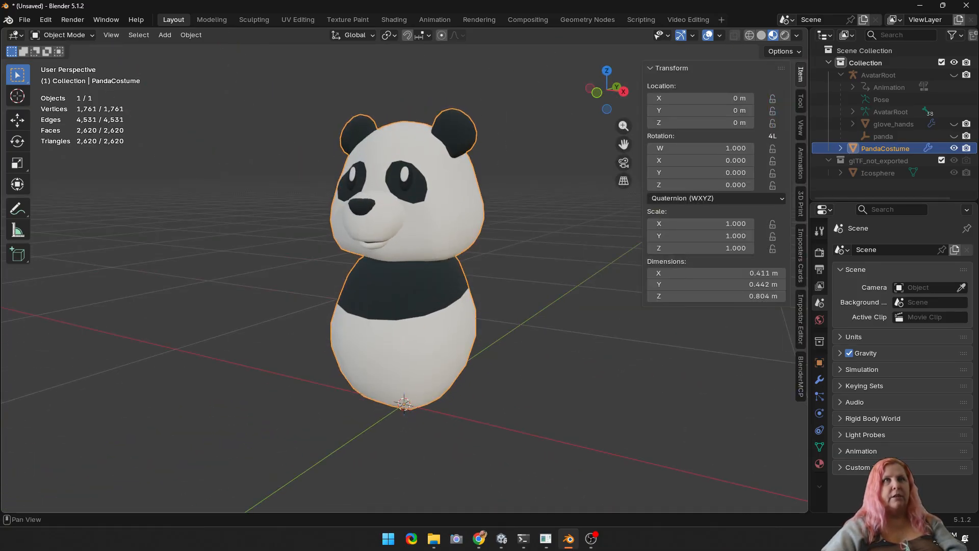
left_click(800, 128)
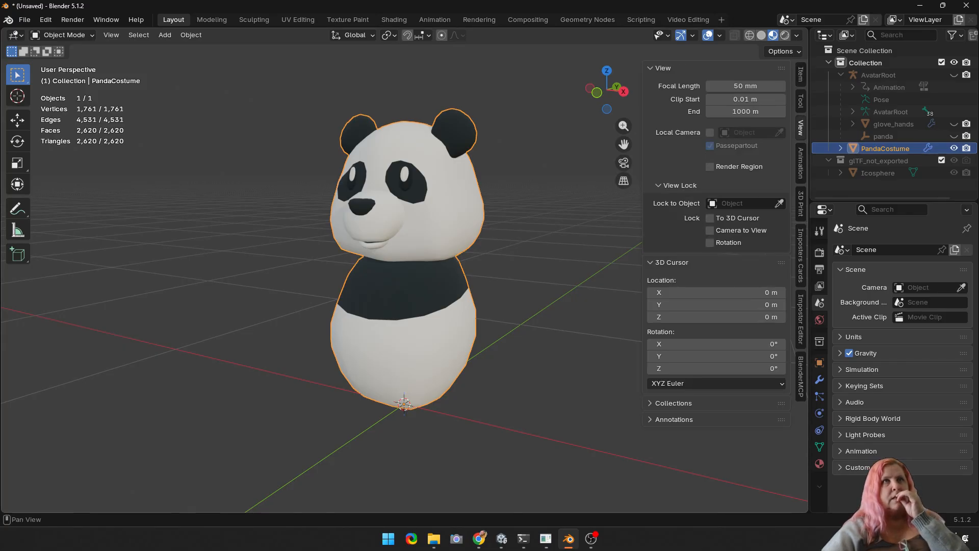
left_click(800, 74)
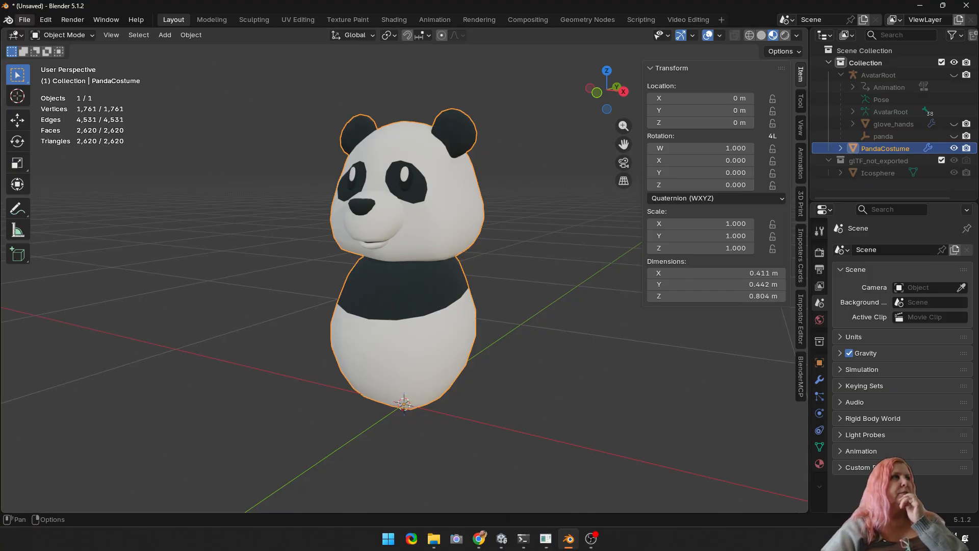
- Start an FBX export and choose the Downloads folder as its destination
left_click(24, 20)
mouse_move(44, 204)
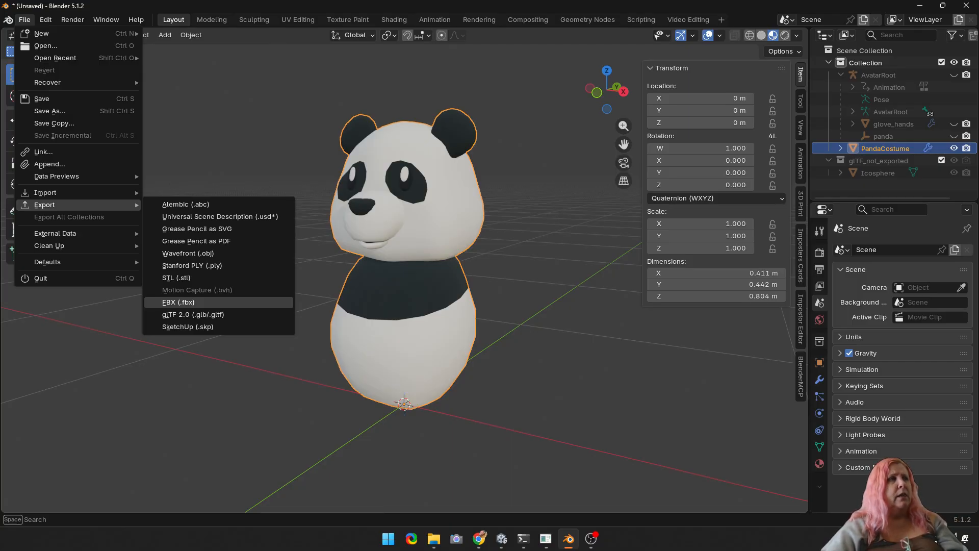
left_click(178, 302)
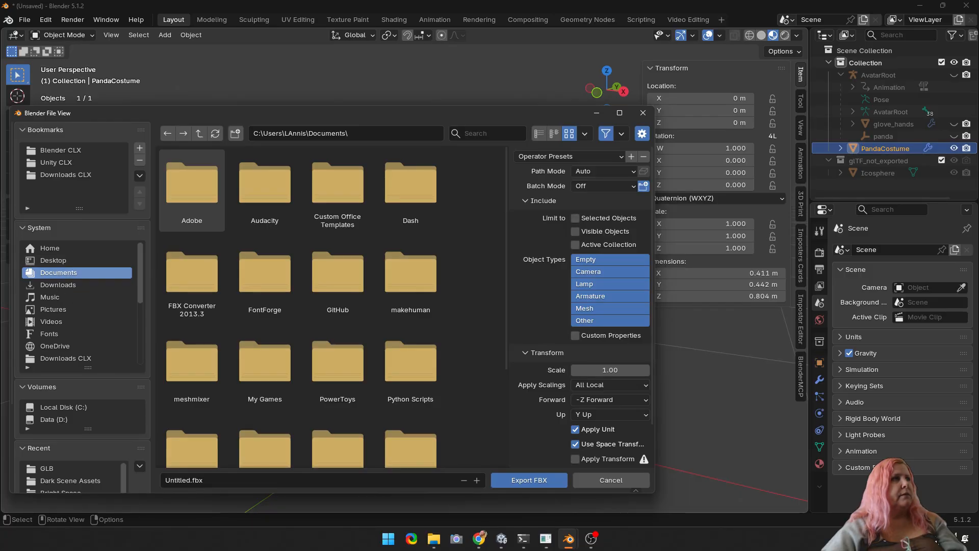
left_click(58, 285)
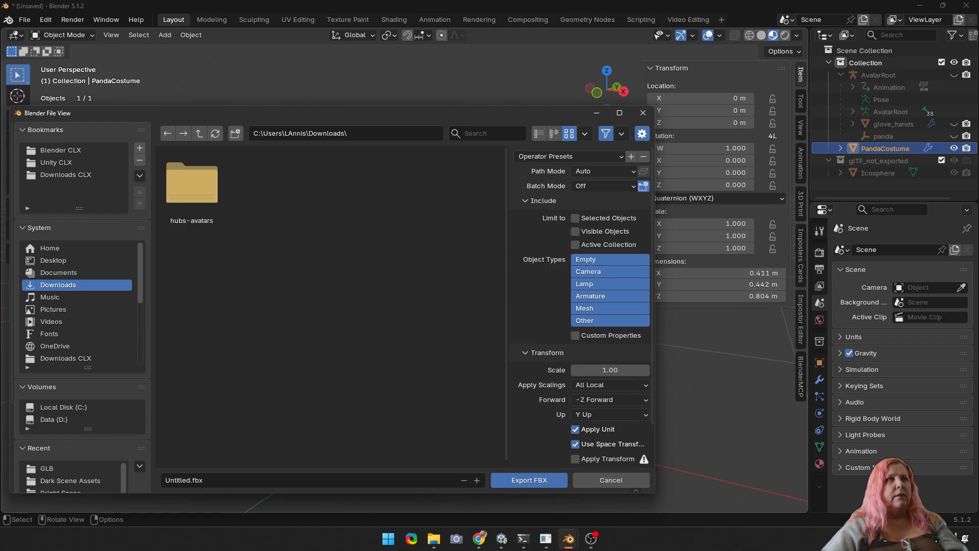
- Apply the UnityUnrigged operator preset to the FBX export and review its settings
left_click(561, 156)
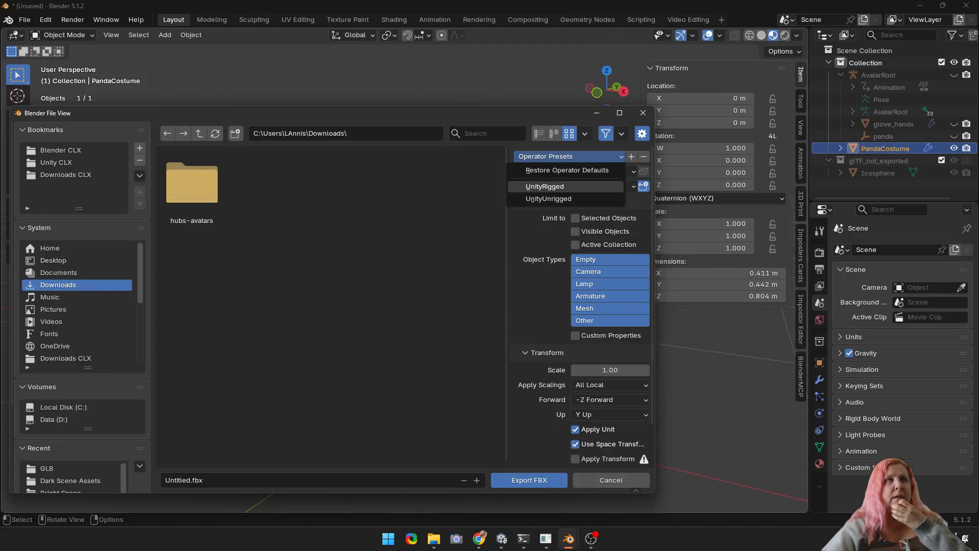
left_click(548, 198)
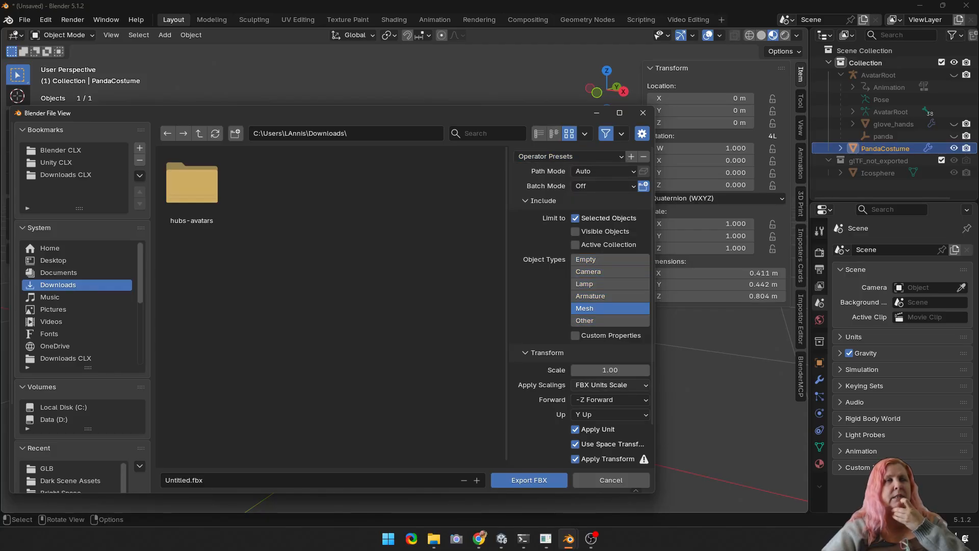
scroll(581, 306, "down", 2)
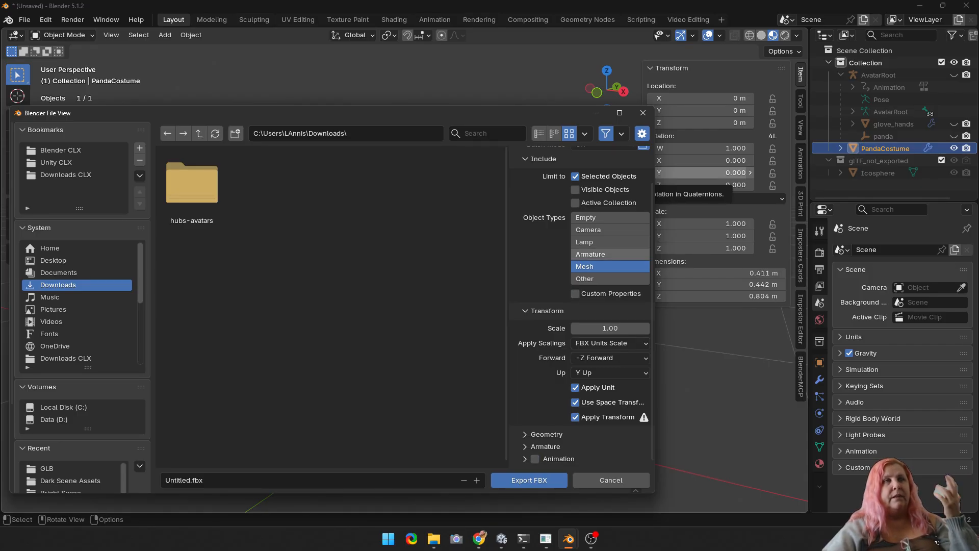
scroll(607, 255, "up", 2)
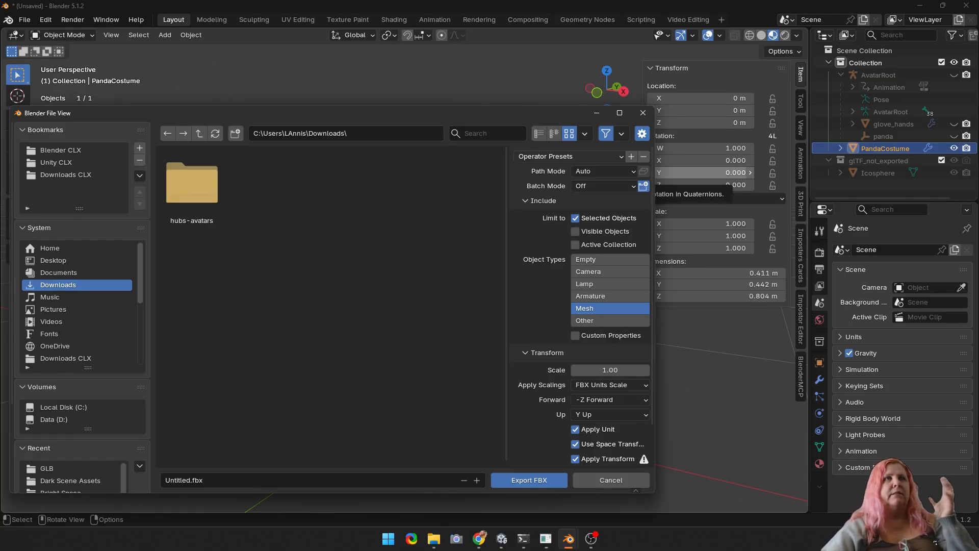
- Apply the UnityRigged operator preset to the FBX export and review its object type, transform and animation settings
left_click(570, 156)
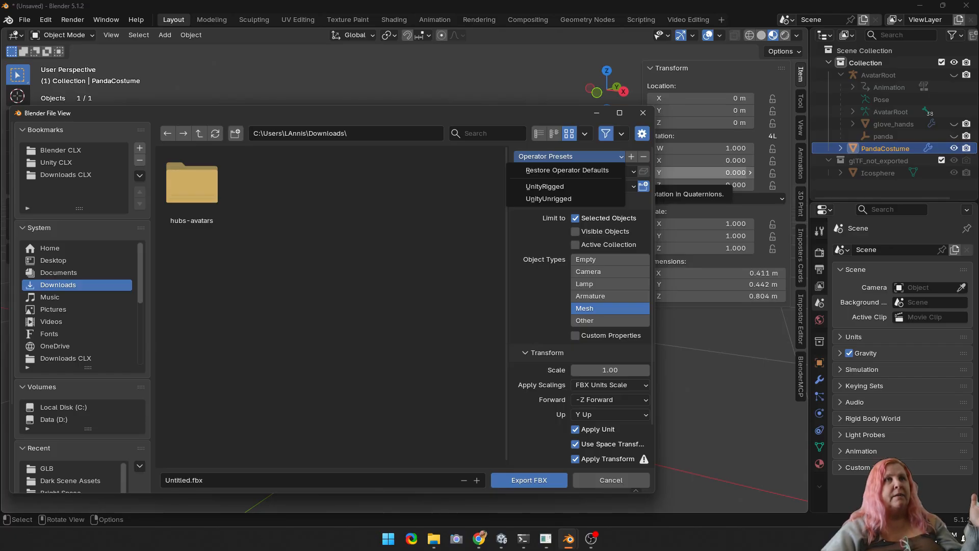
left_click(544, 187)
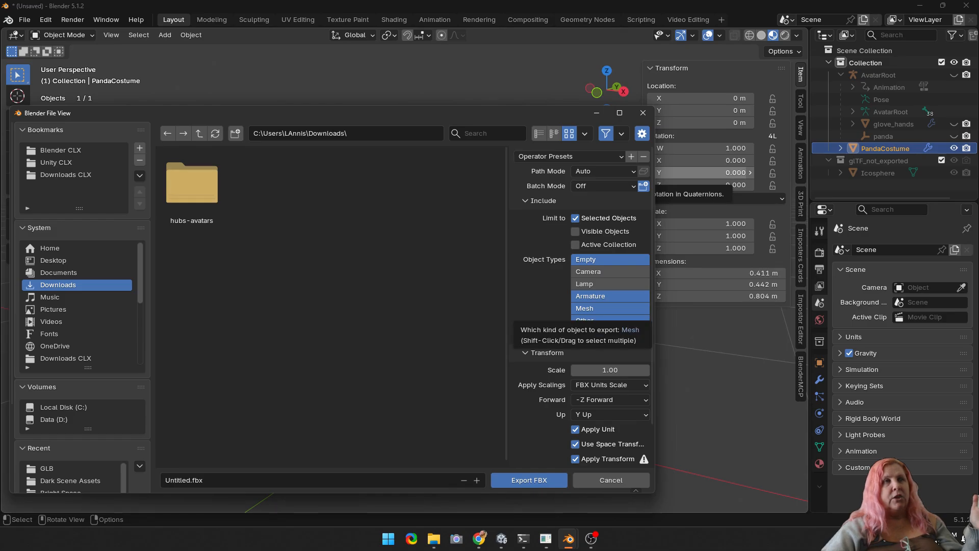
scroll(606, 306, "down", 2)
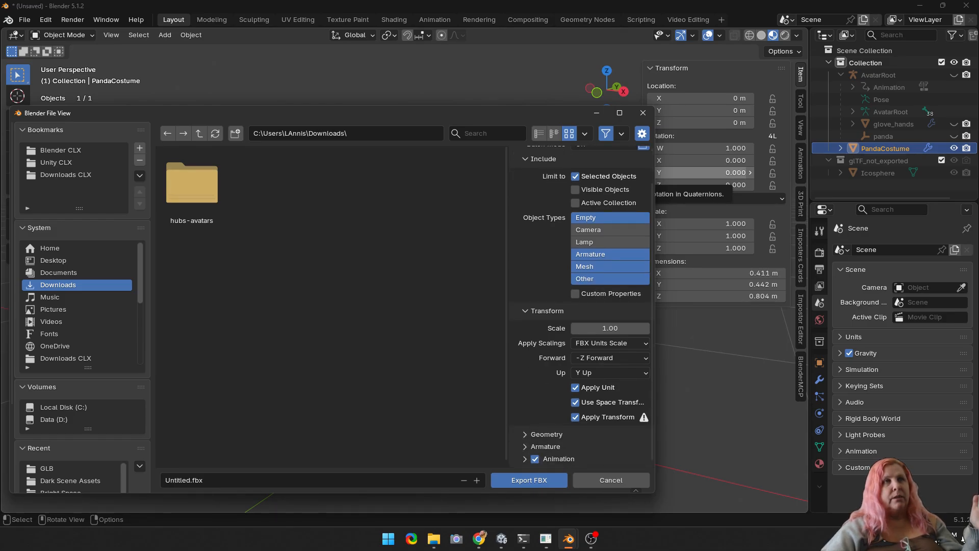
left_click(525, 459)
scroll(524, 459, "down", 3)
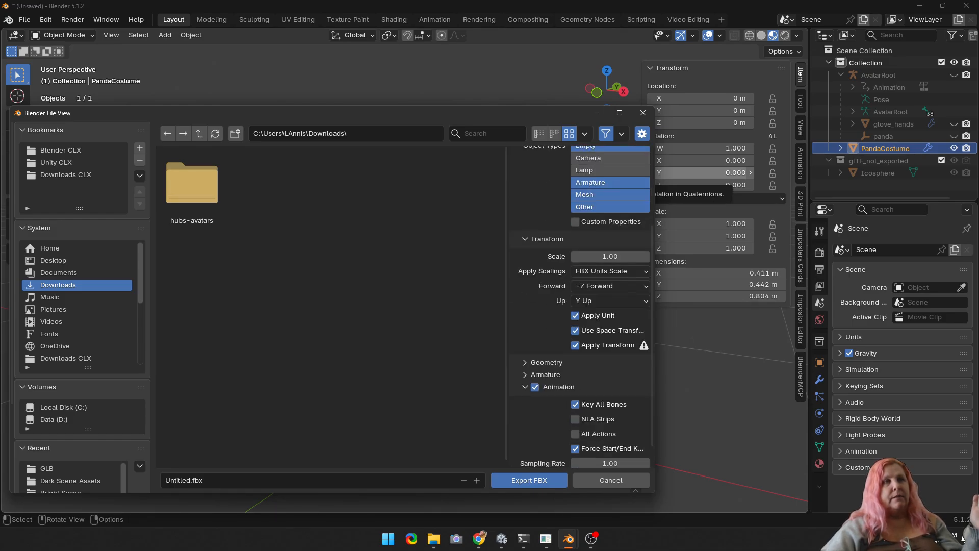
scroll(575, 433, "up", 4)
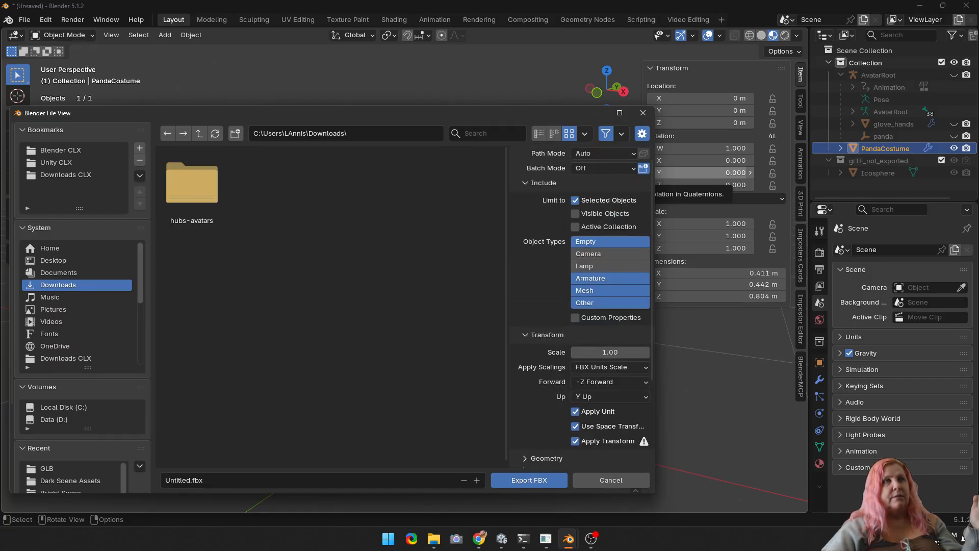
scroll(581, 305, "up", 1)
- Apply the UnityRigged operator preset and export the selected costume mesh to the Downloads folder as an FBX named PandaCostume
left_click(568, 156)
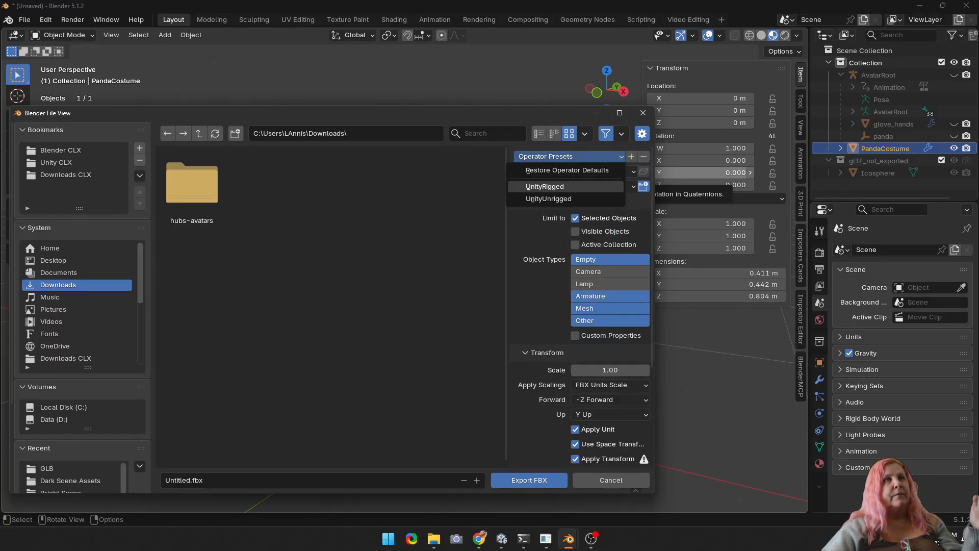
left_click(544, 186)
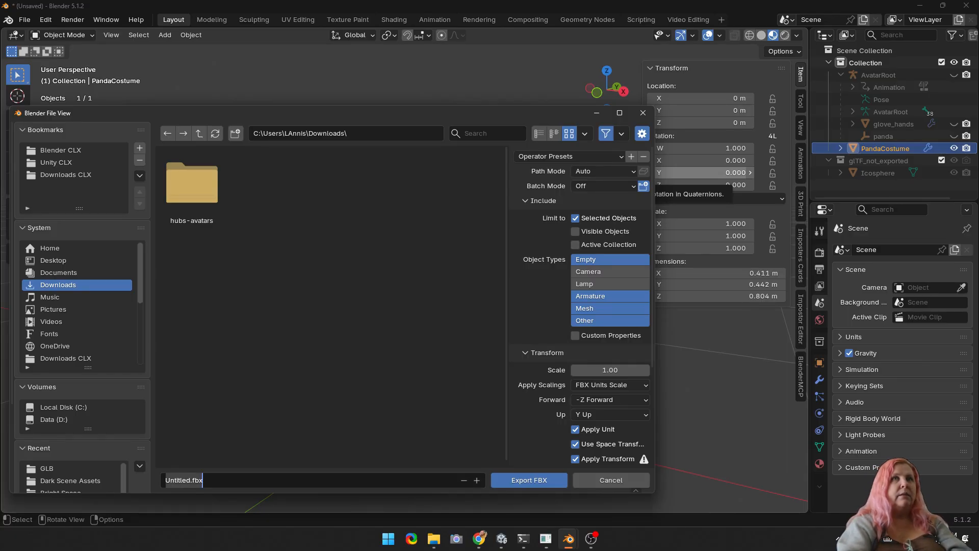
type("PandaCos")
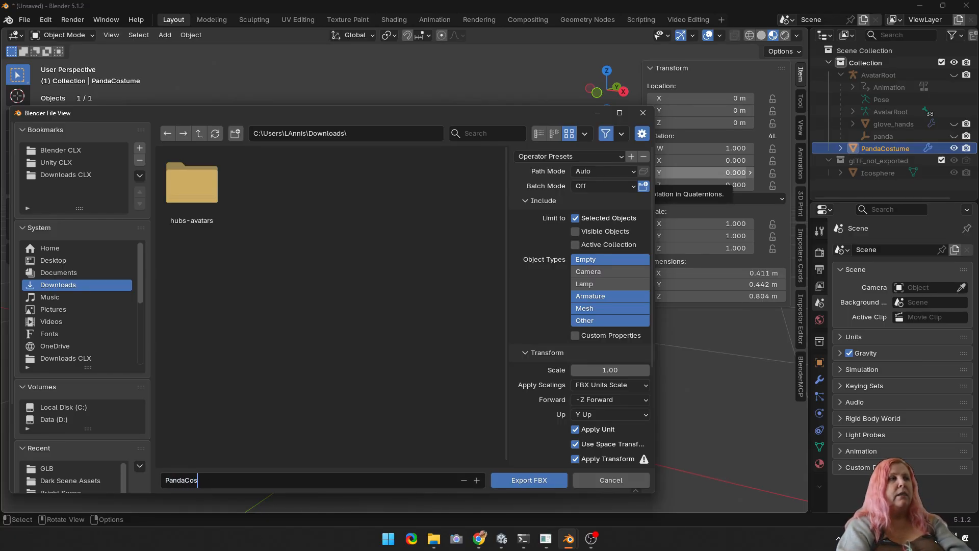
type("tume")
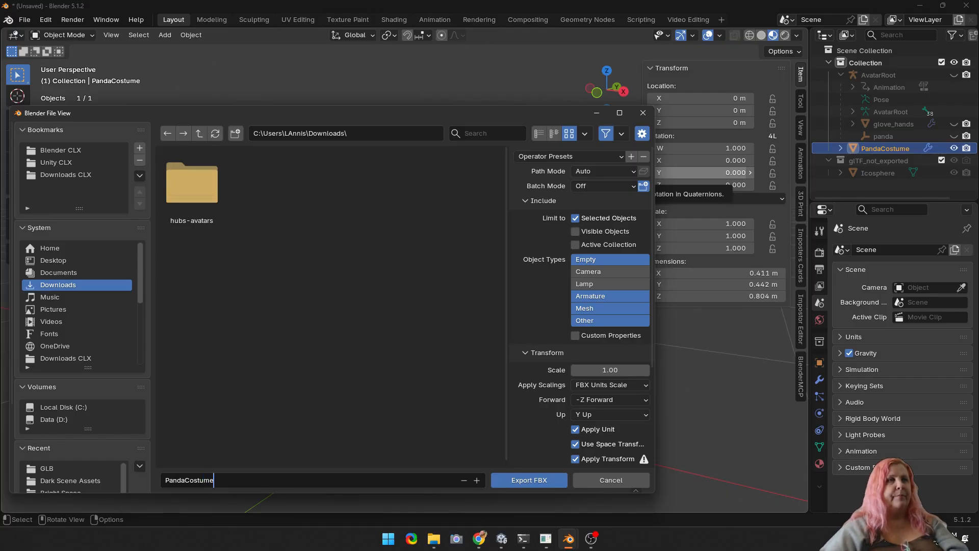
key("Return")
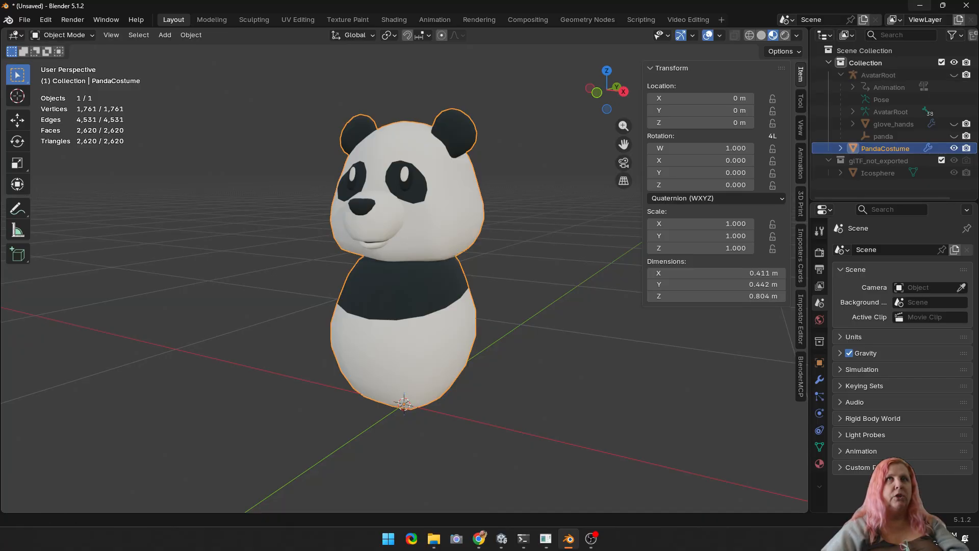
- Switch to the u3d-template project in Unity, close the U3D Creator Dashboard and deselect the Floor object
mouse_move(501, 537)
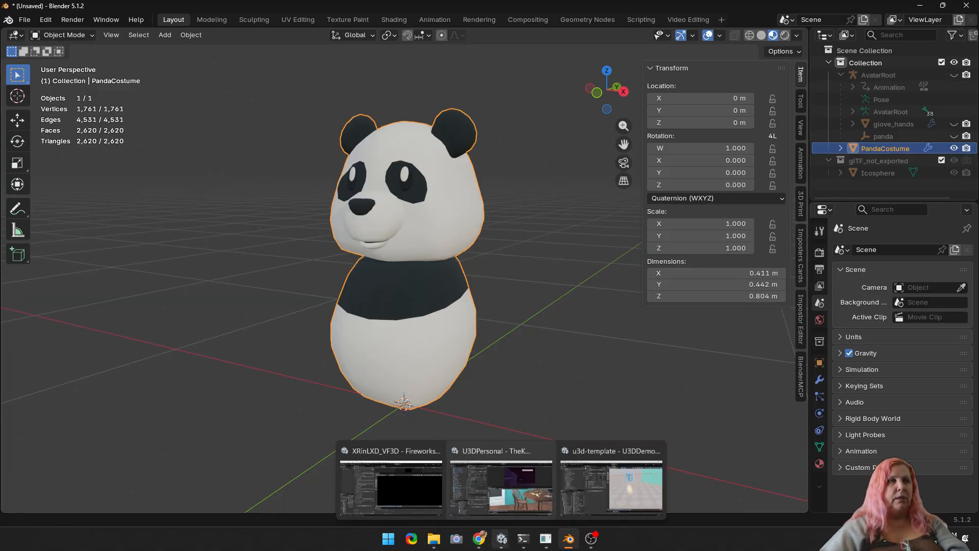
left_click(612, 479)
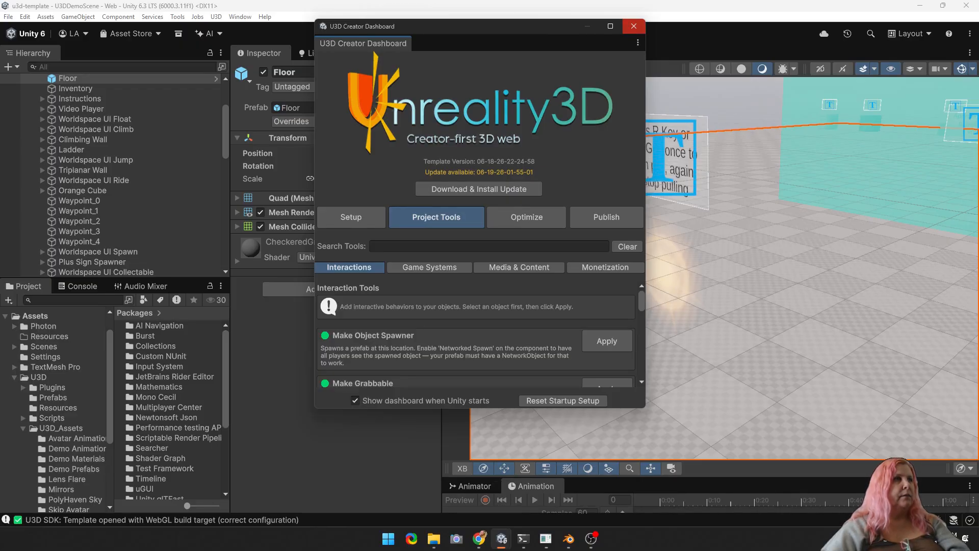
left_click(633, 26)
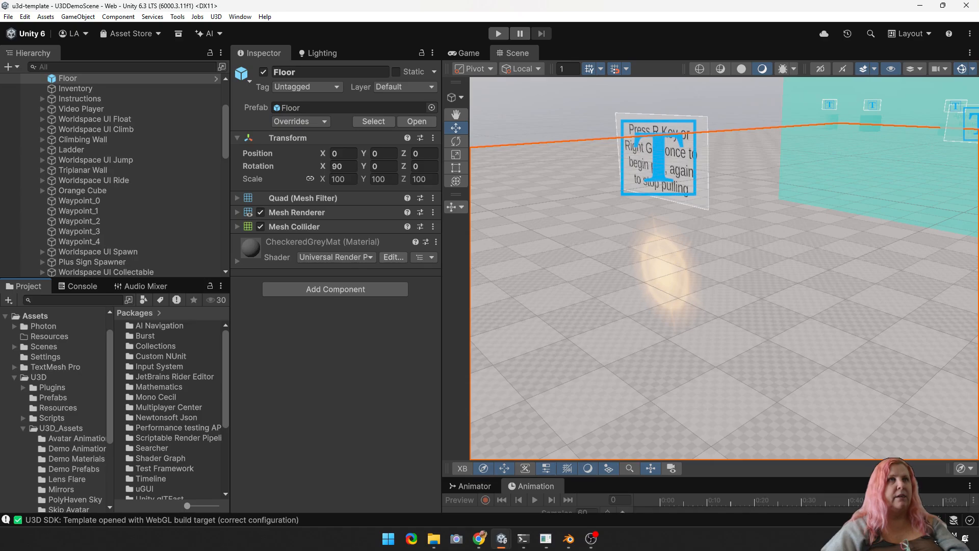
left_click(538, 104)
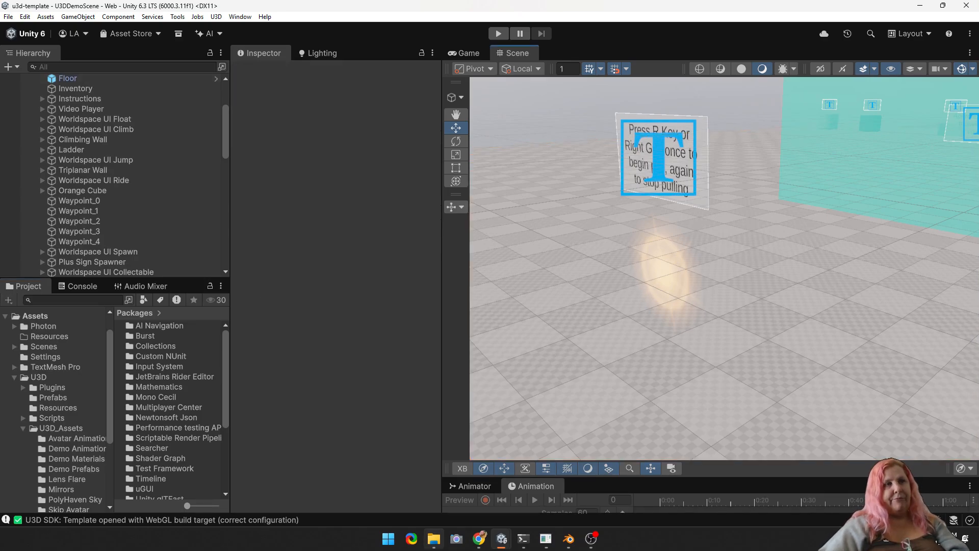
- Switch to Chrome, view the Unreality3D site's Quick Start Guide with the template download, and return to Unity
mouse_move(479, 538)
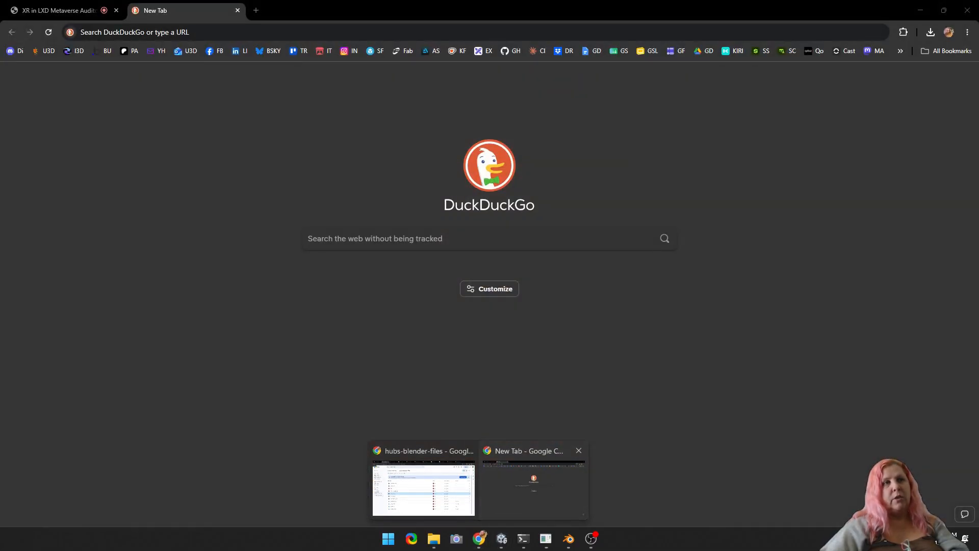
left_click(533, 484)
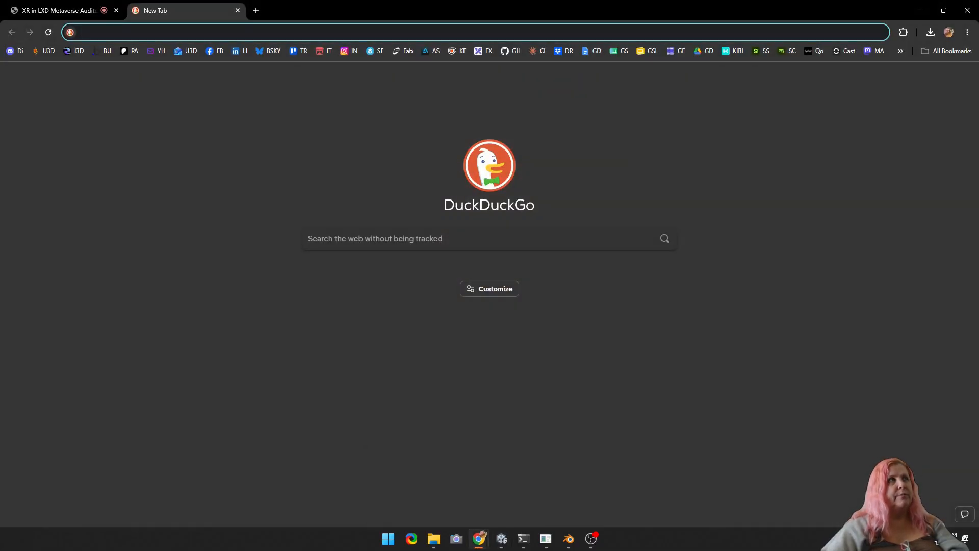
left_click(48, 51)
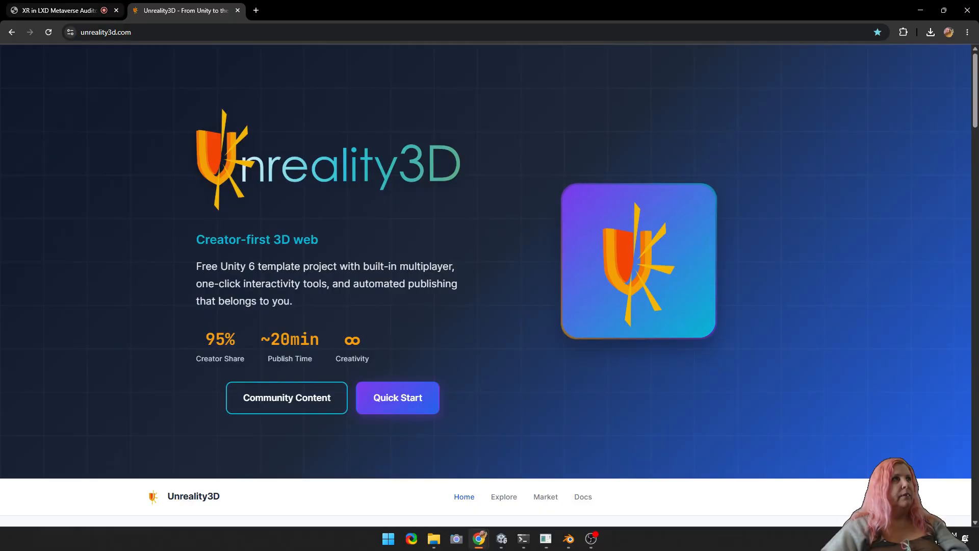
left_click(117, 10)
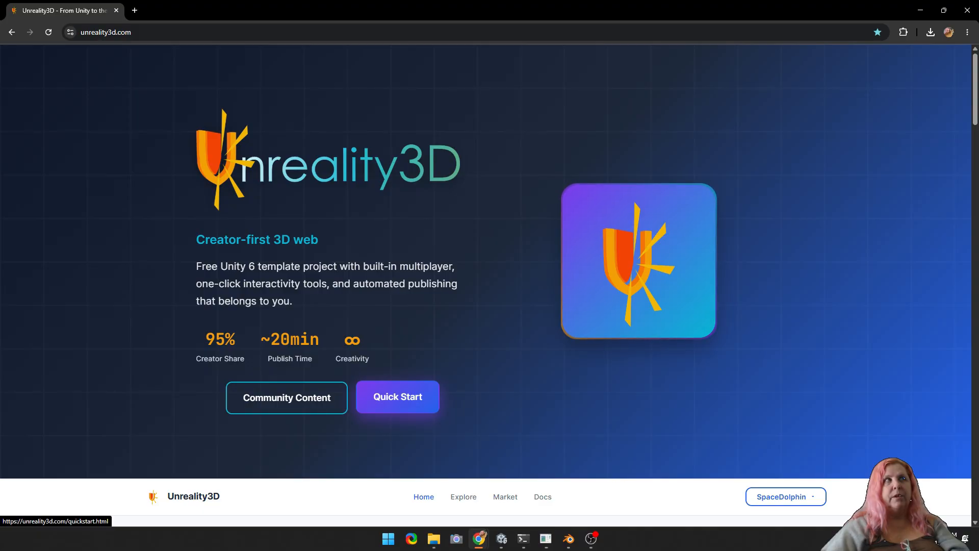
left_click(398, 396)
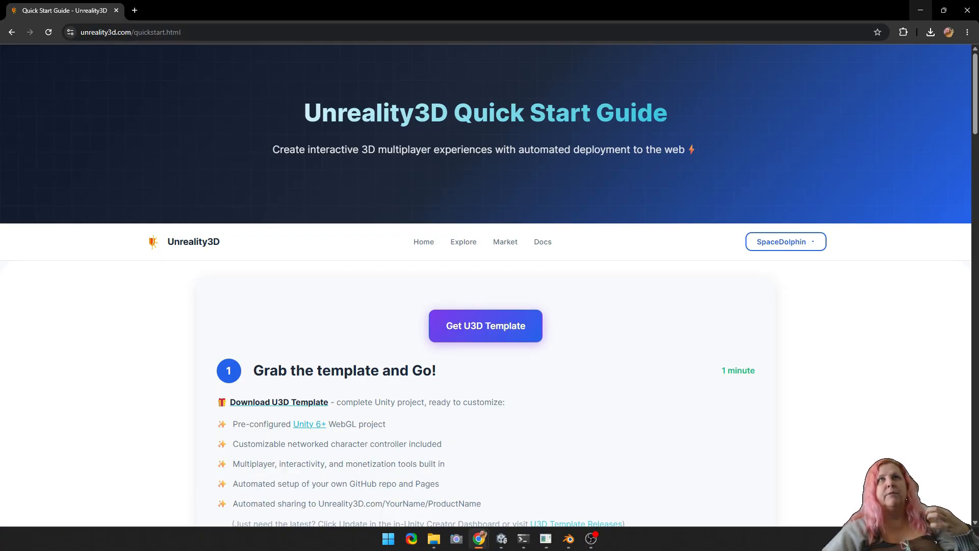
left_click(920, 9)
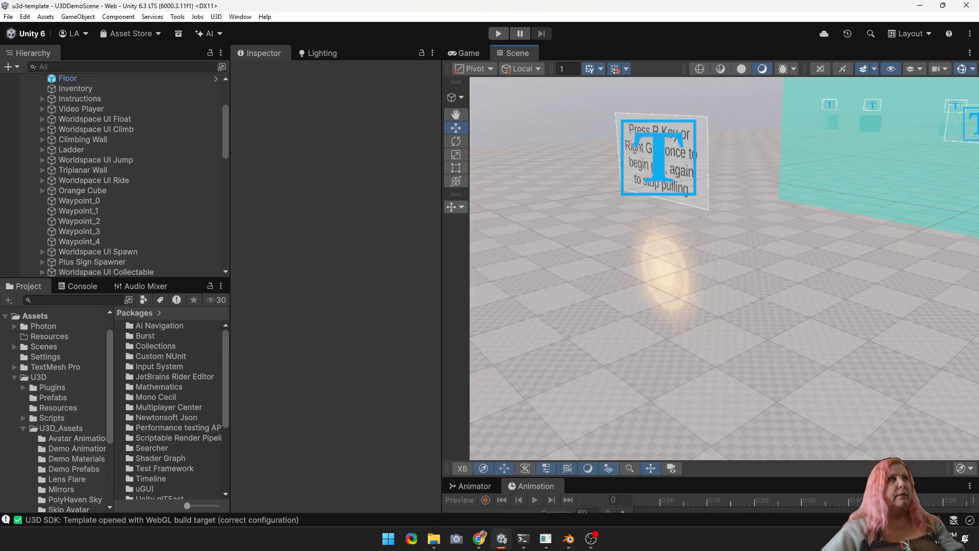
- Reopen the U3D Creator Dashboard, review its interaction, media, monetization and publishing tools, and close it
left_click(217, 17)
left_click(252, 28)
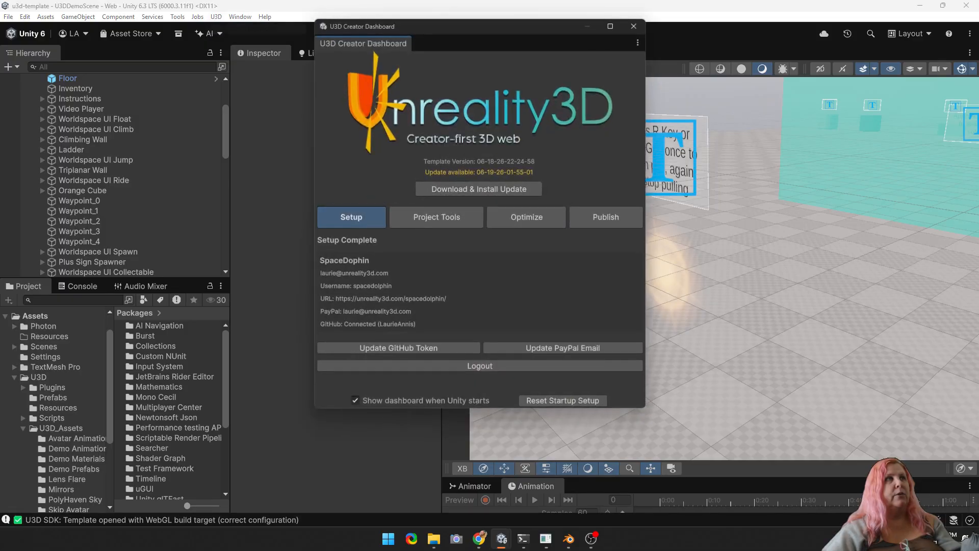
left_click(436, 217)
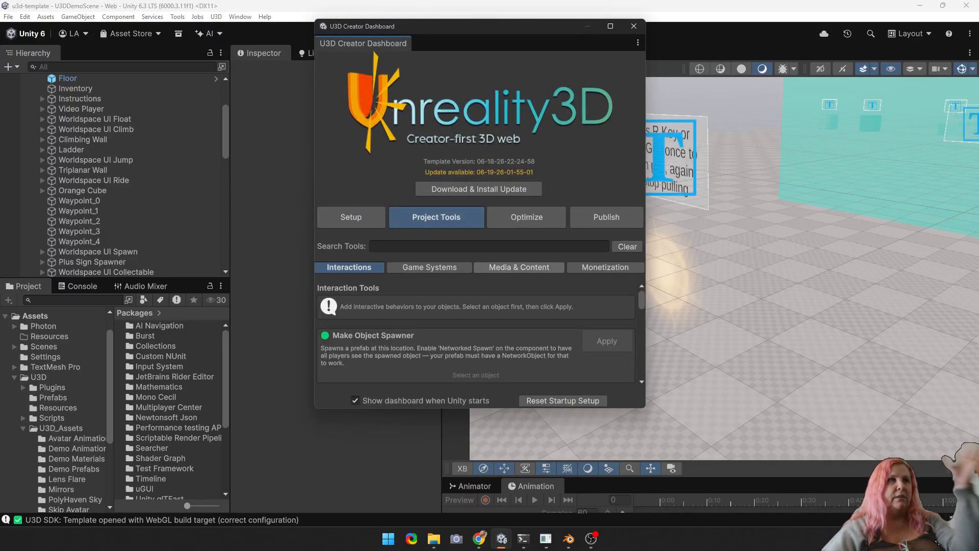
scroll(500, 332, "down", 6)
scroll(475, 332, "down", 3)
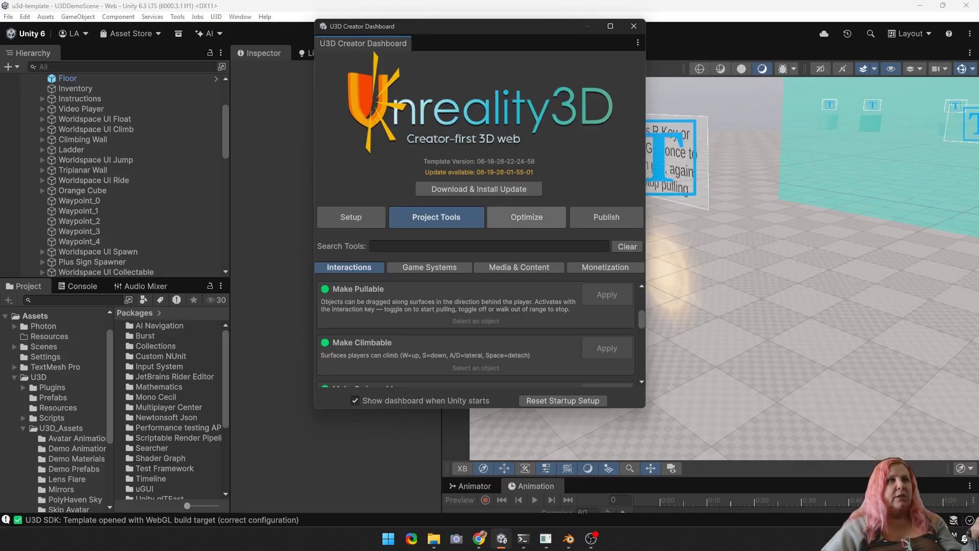
left_click(520, 267)
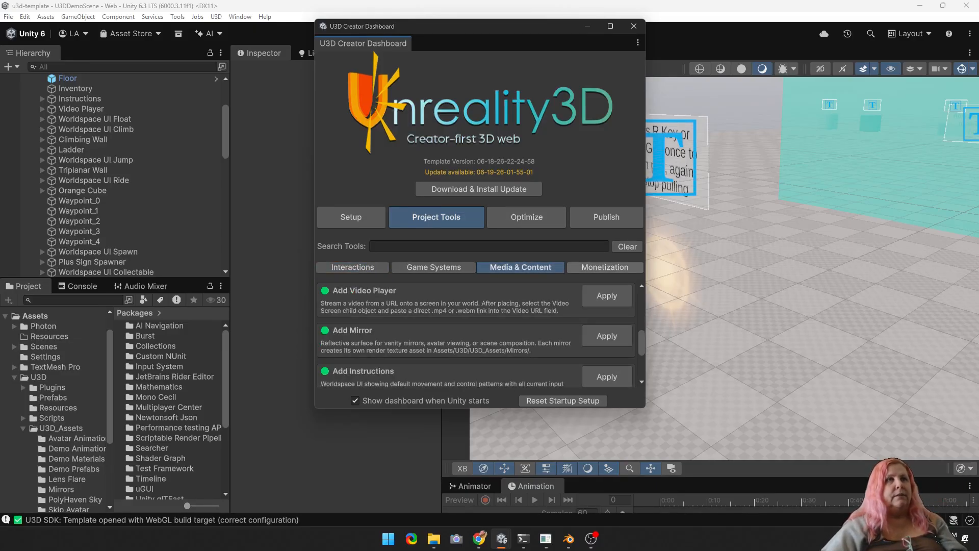
left_click(606, 267)
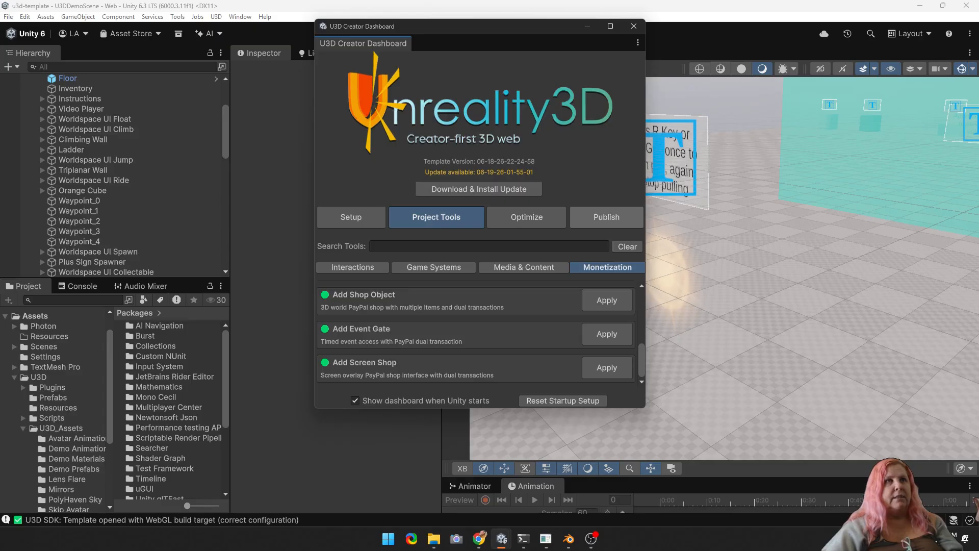
left_click(605, 216)
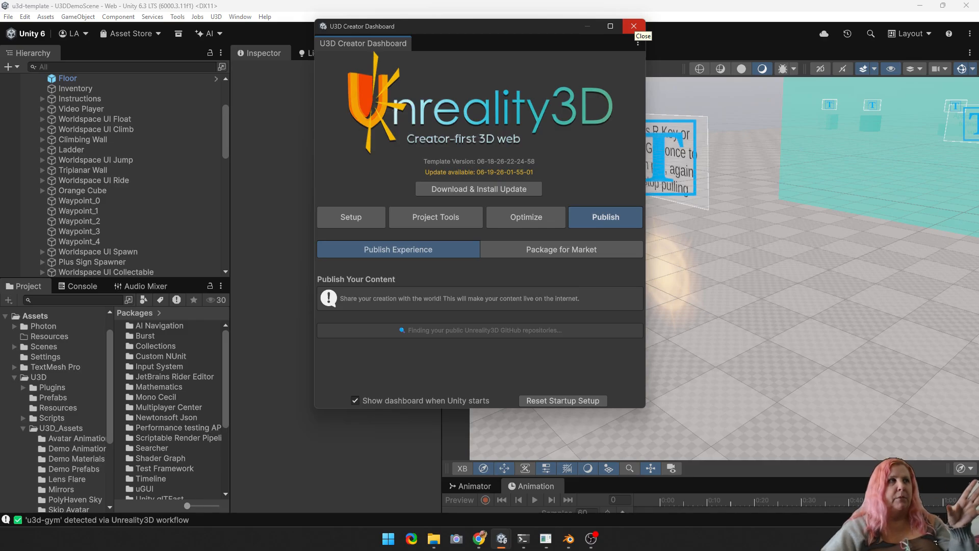
left_click(633, 26)
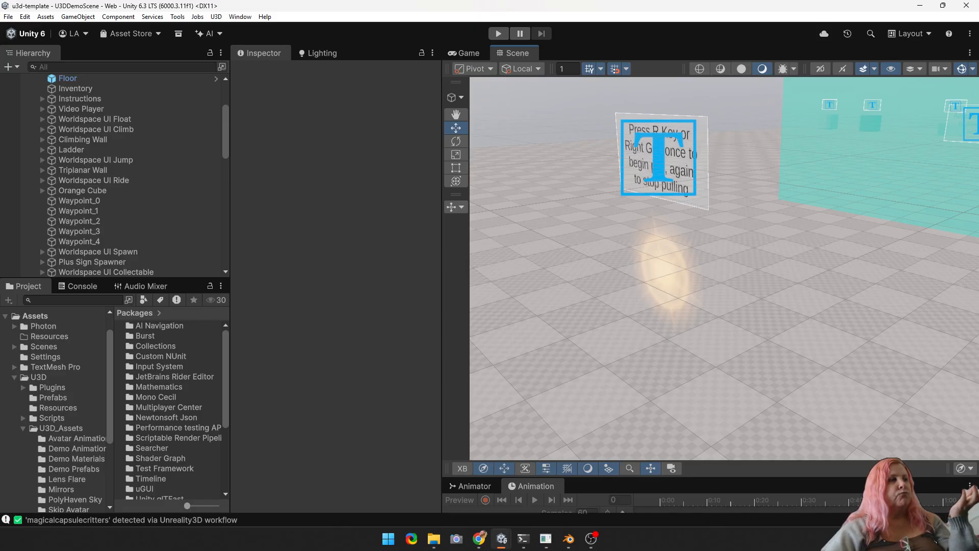
- Create a folder named Demo Costume inside Assets/U3D/U3D_Assets
left_click(60, 428)
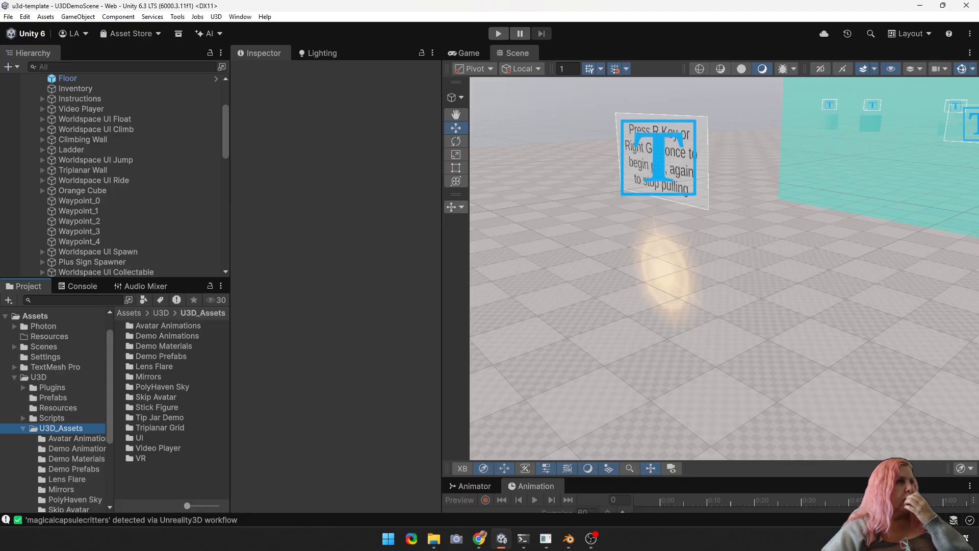
right_click(136, 480)
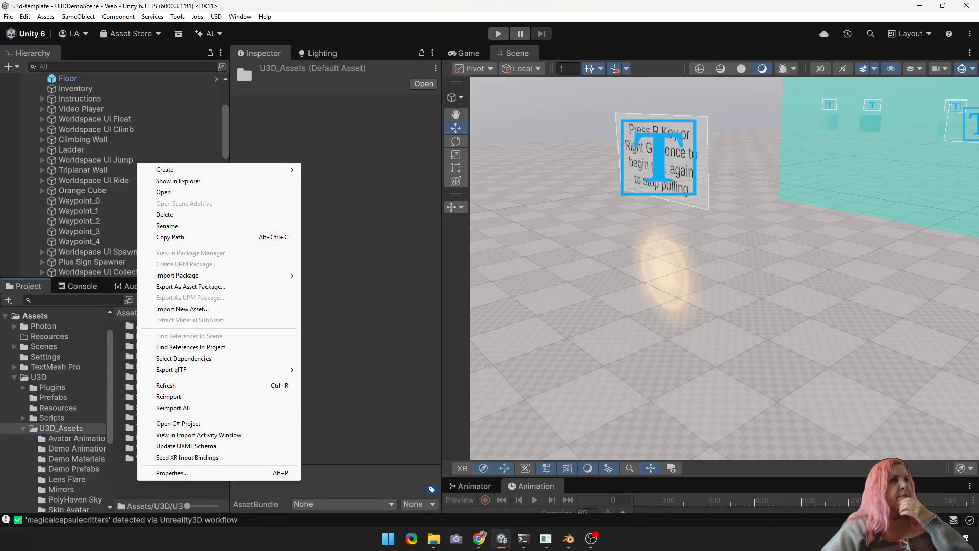
mouse_move(168, 169)
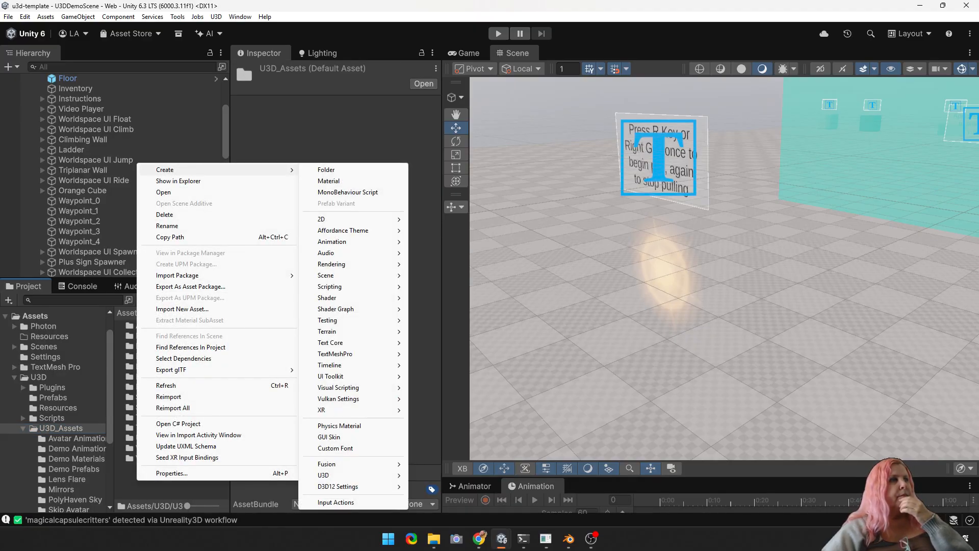
left_click(326, 169)
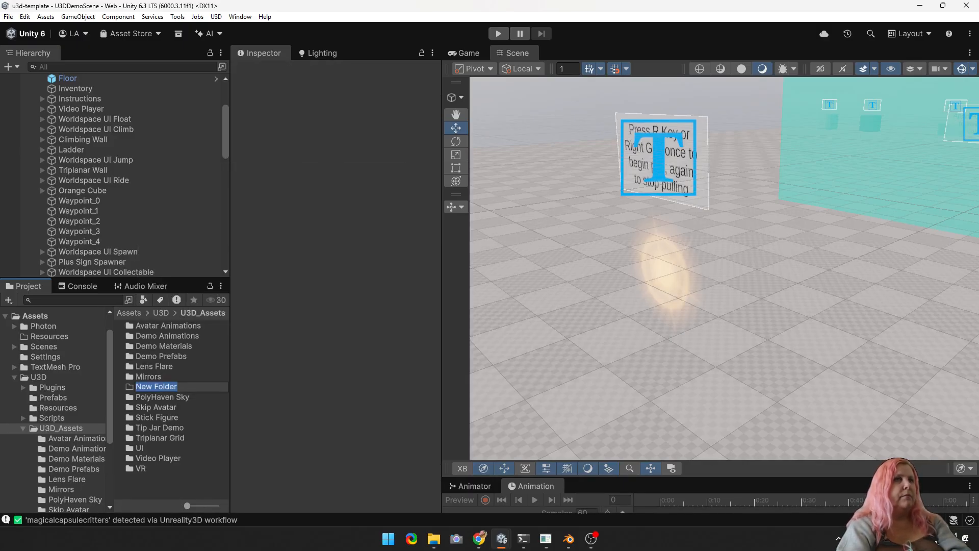
type("Demo C")
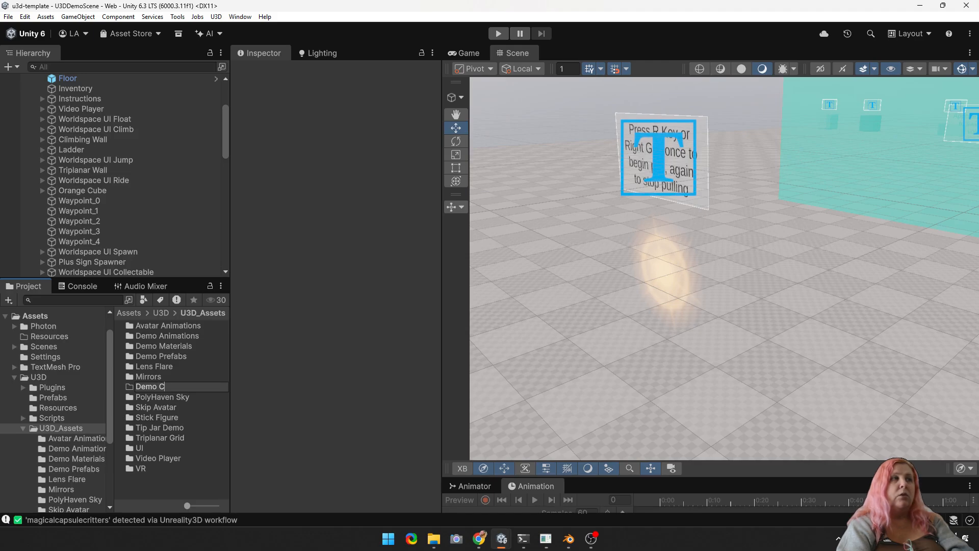
type("ostume")
key("Return")
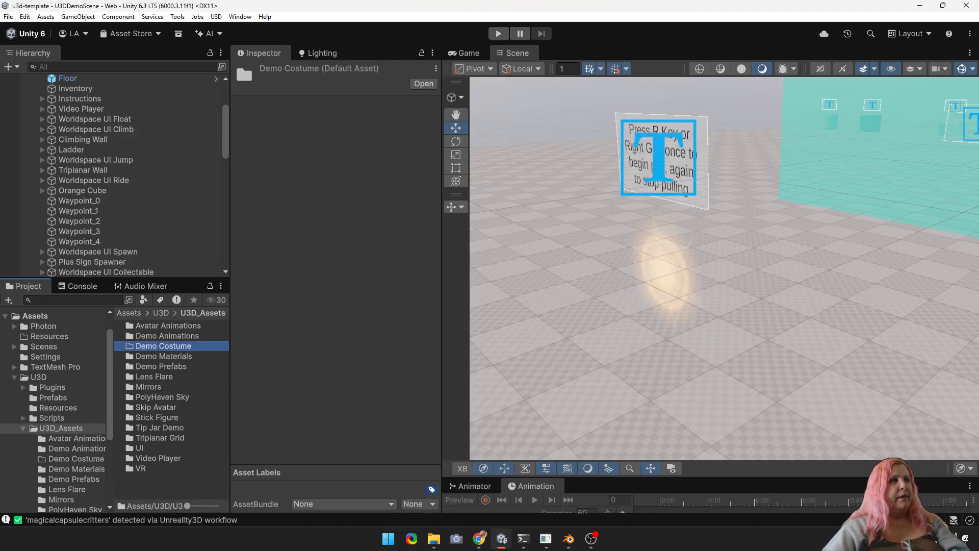
- Import PandaCostume.fbx from the Downloads folder into the Demo Costume folder
double_click(163, 346)
right_click(164, 390)
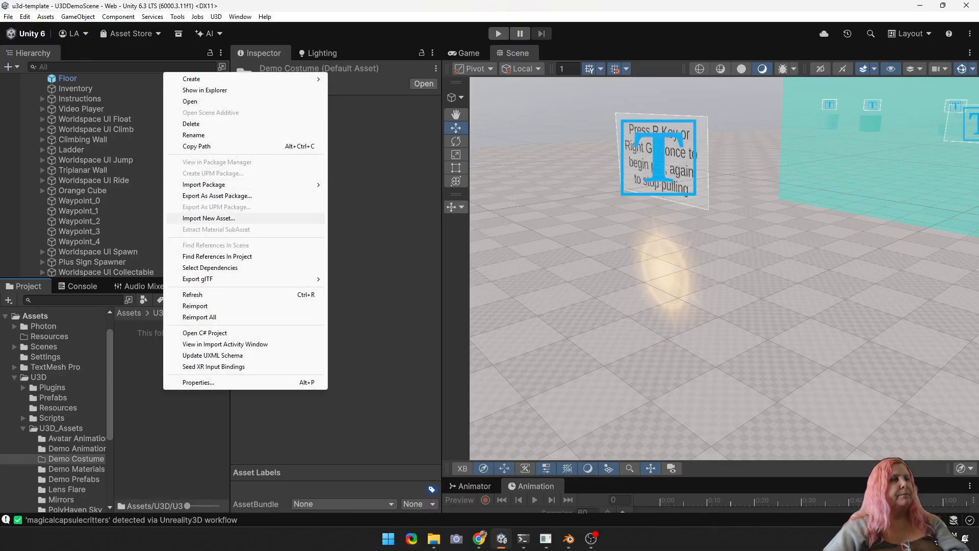
left_click(209, 218)
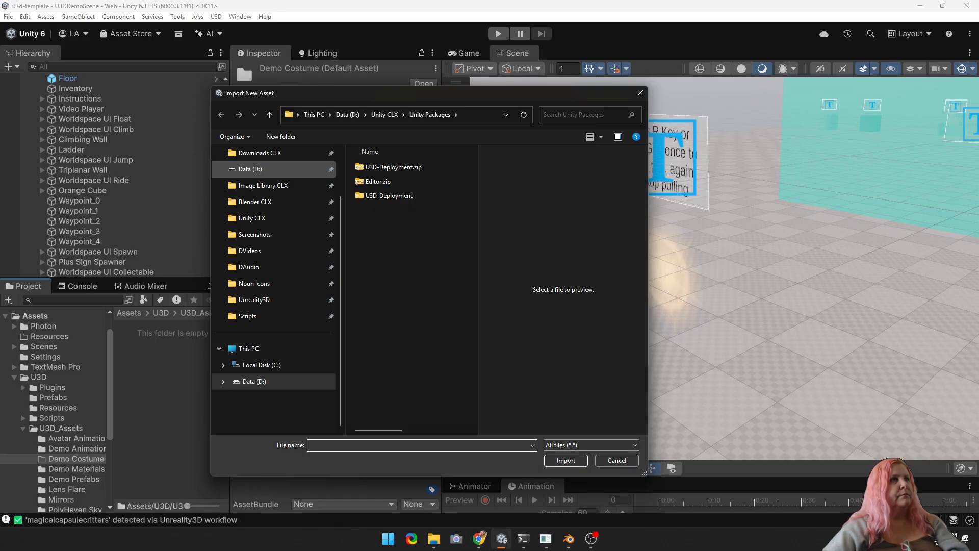
left_click(270, 153)
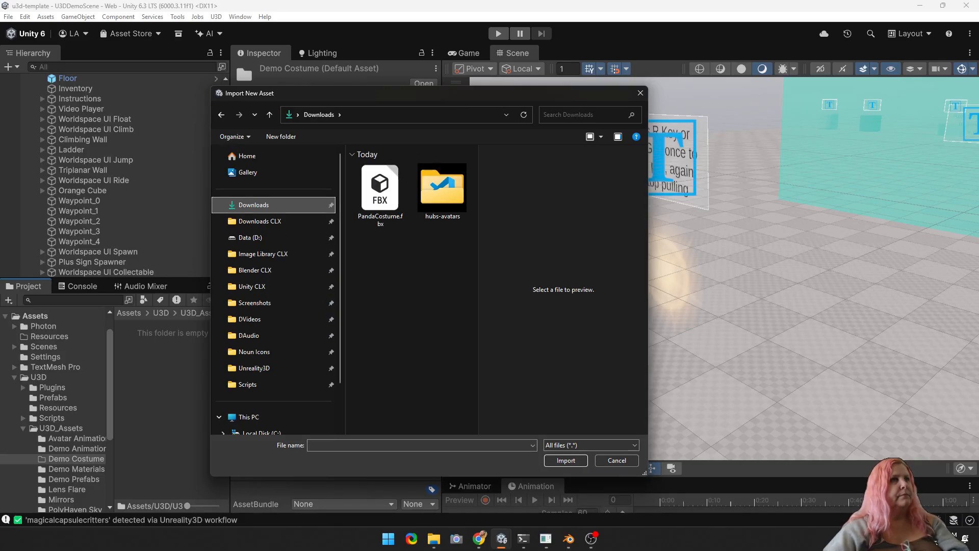
left_click(380, 196)
left_click(565, 459)
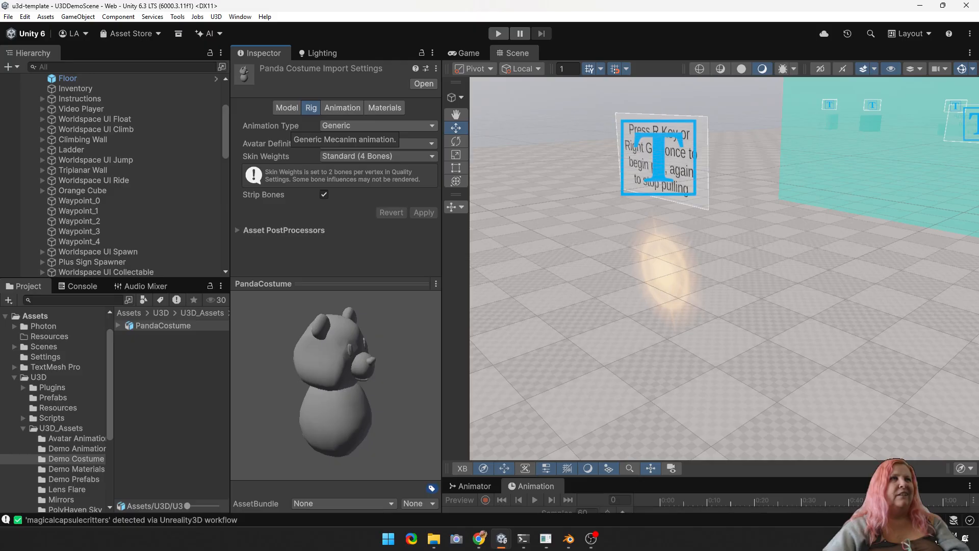
- Set the PandaCostume model's rig animation type to Humanoid and apply the import settings
left_click(357, 126)
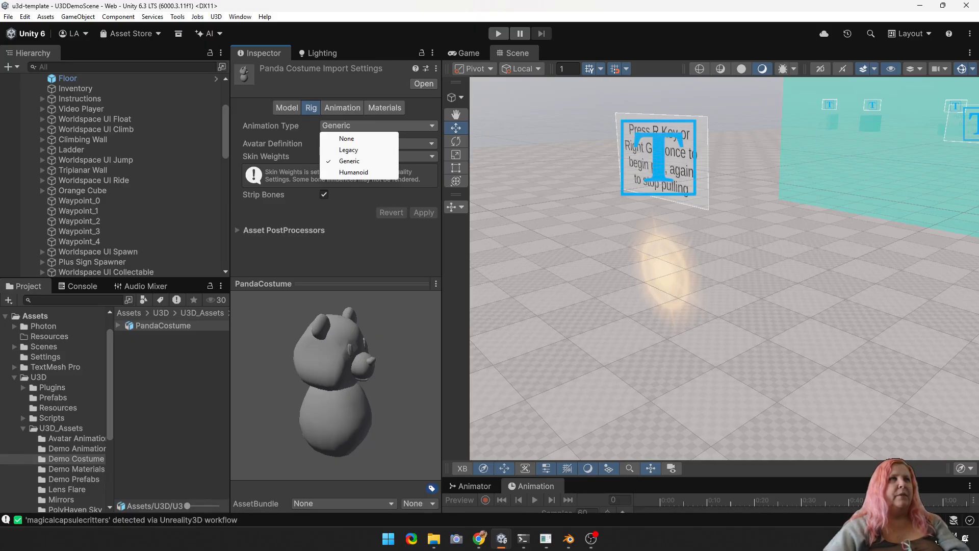
left_click(354, 173)
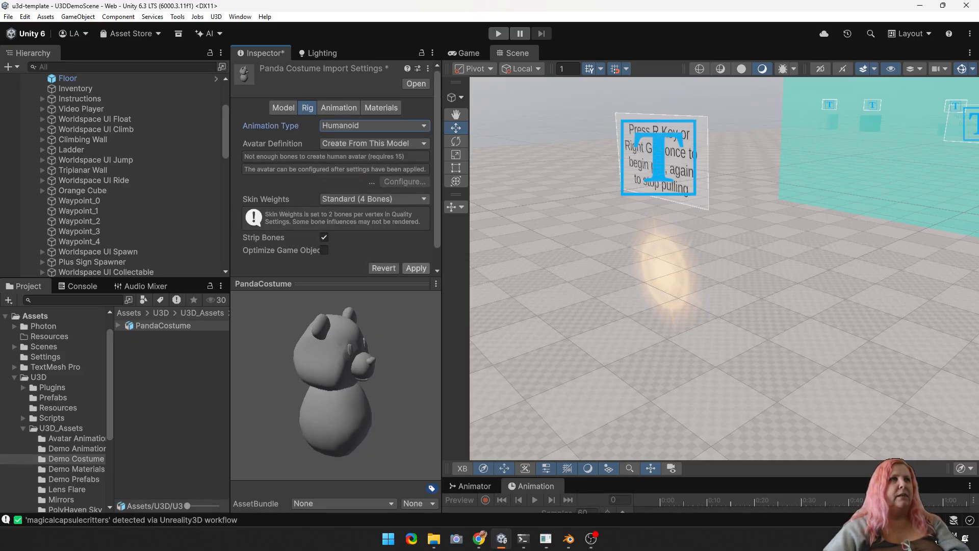
left_click(416, 268)
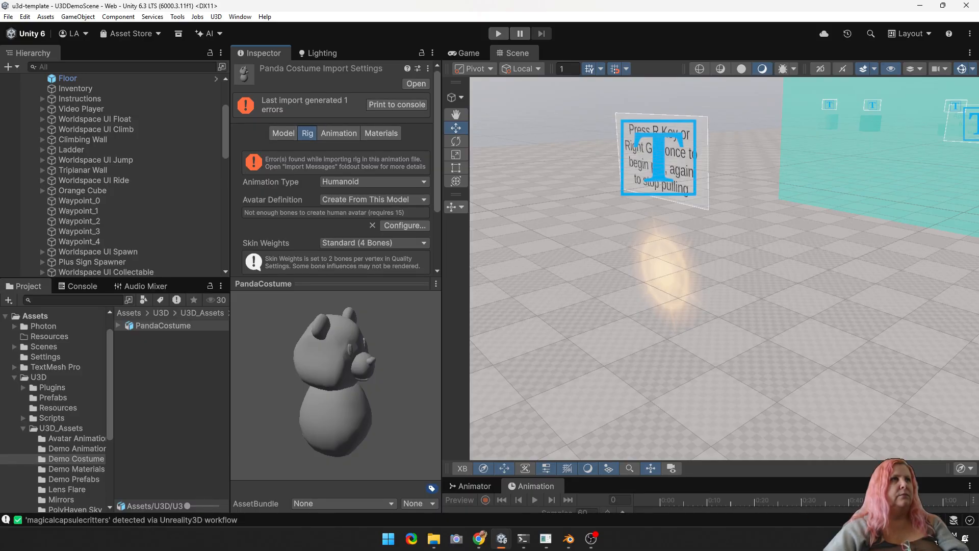
- Review the PandaCostume model's rig, animation and material import settings, including the on-demand remap options
scroll(335, 168, "down", 3)
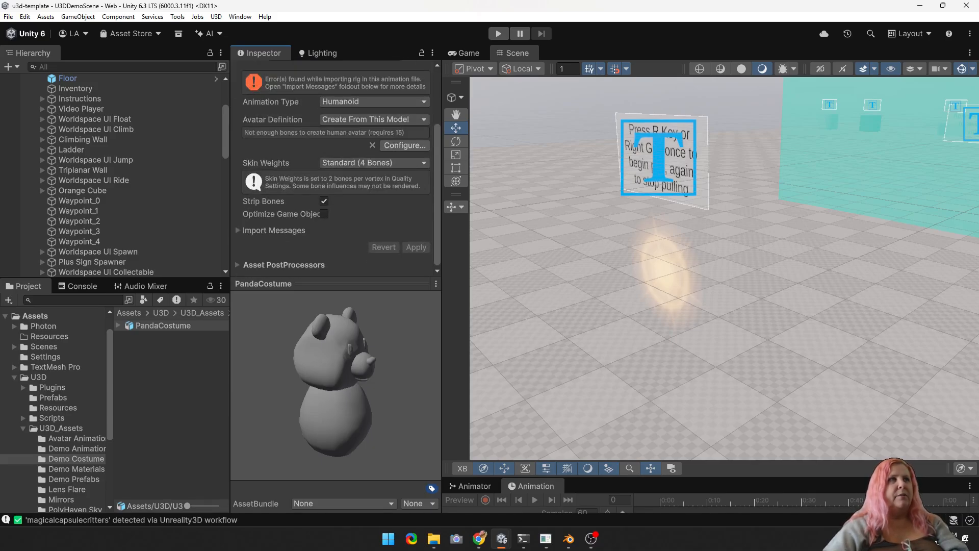
scroll(335, 168, "up", 3)
left_click(339, 133)
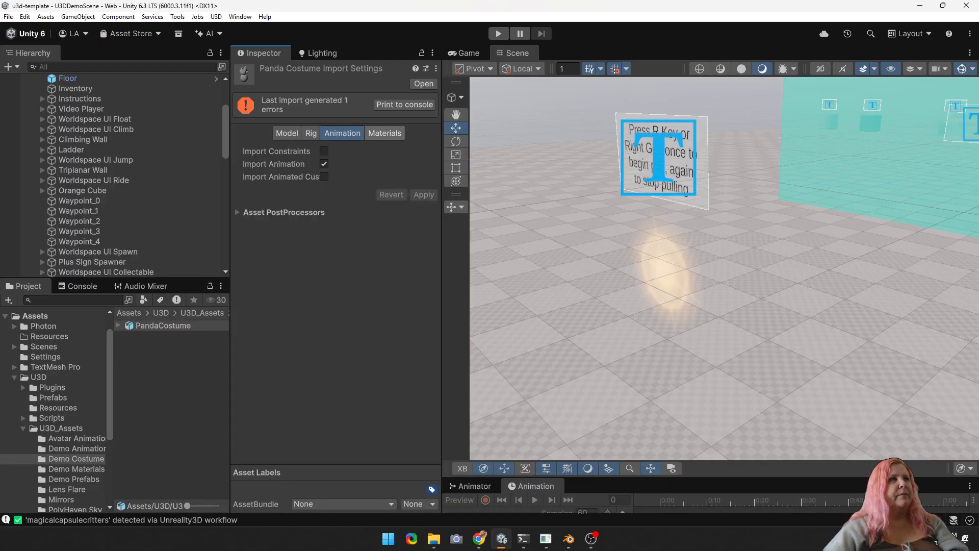
left_click(384, 133)
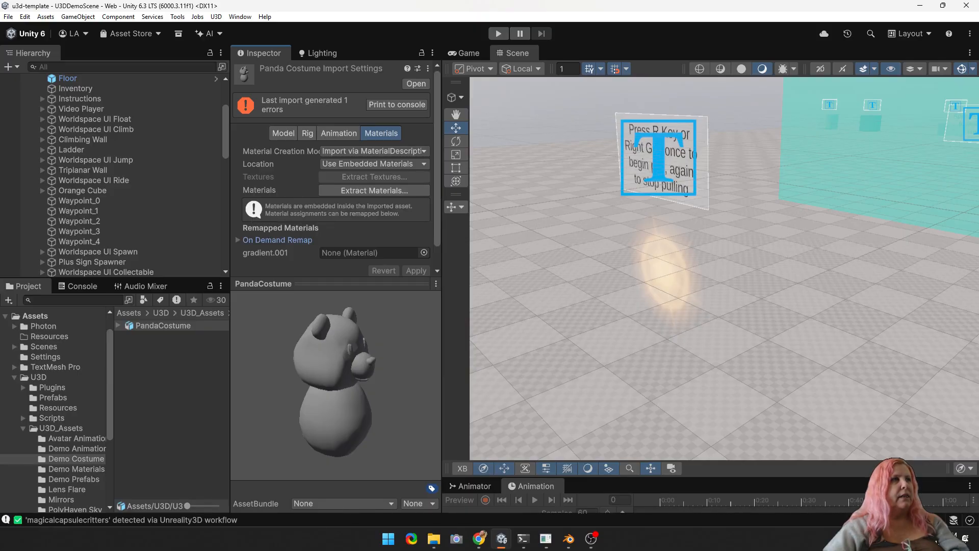
left_click(277, 240)
scroll(278, 240, "down", 3)
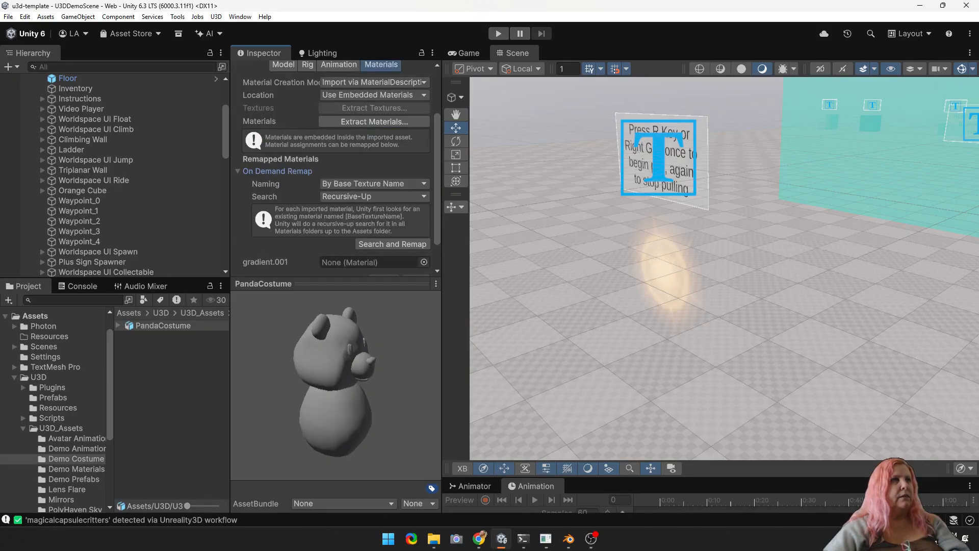
scroll(336, 168, "down", 2)
scroll(337, 168, "up", 5)
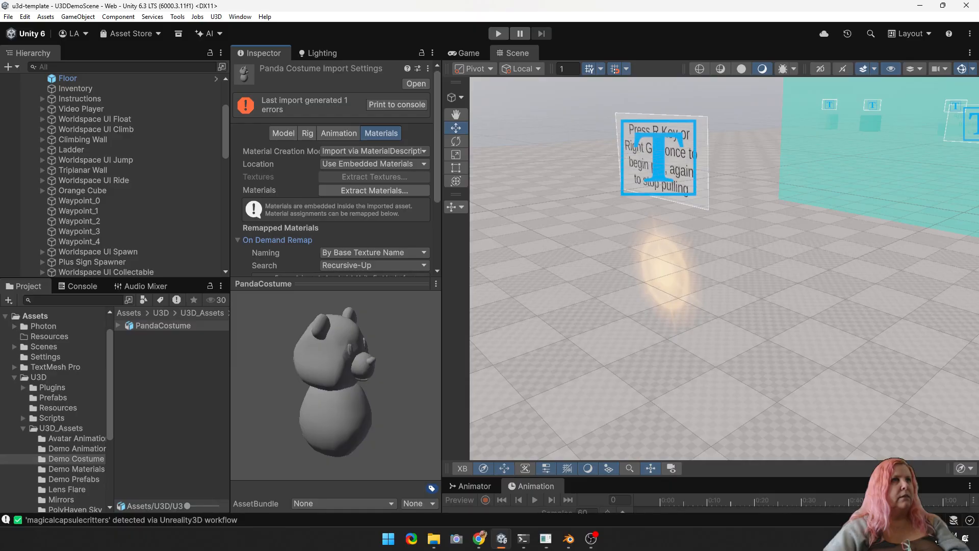
- Switch to Blender and re-export the selected panda as FBX with Path Mode Copy and embedded textures, overwriting PandaCostume.fbx in Downloads
left_click(569, 538)
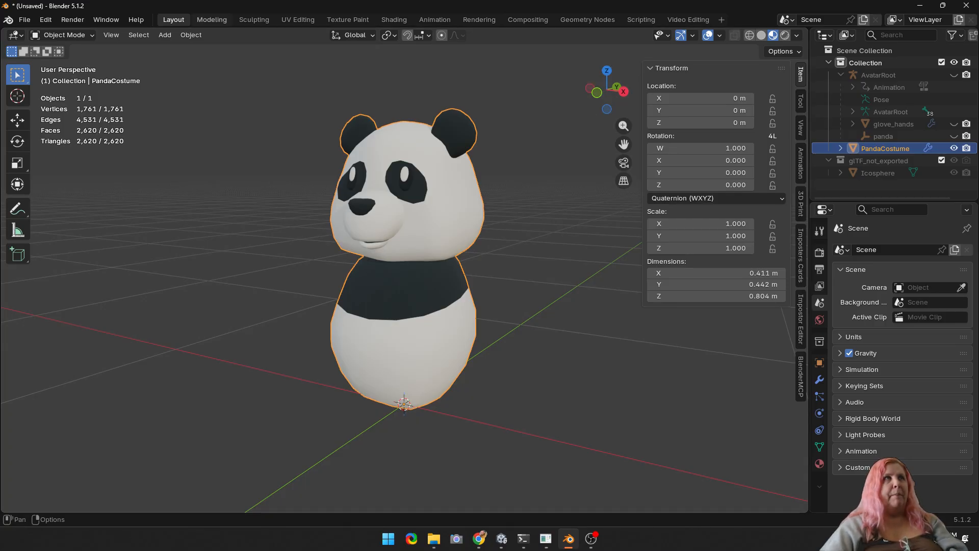
left_click(24, 19)
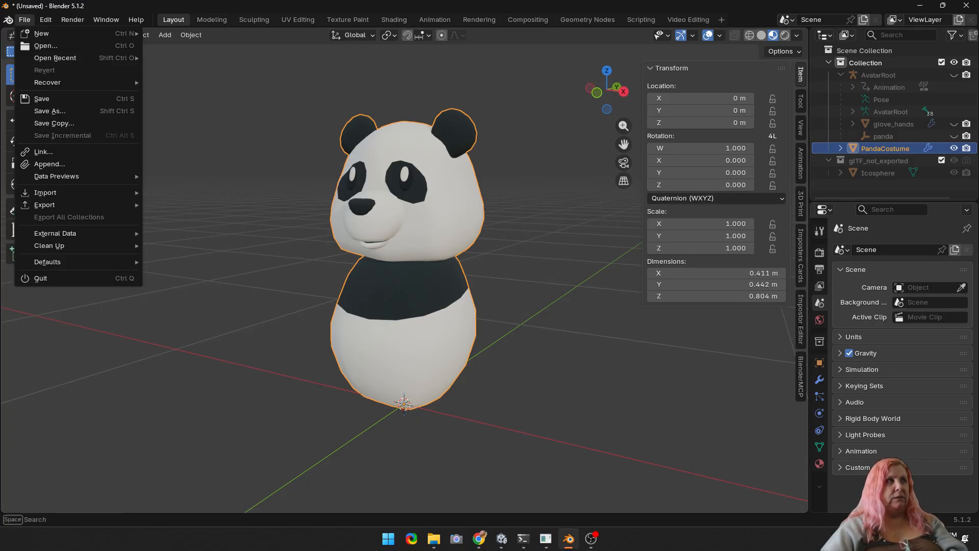
mouse_move(44, 205)
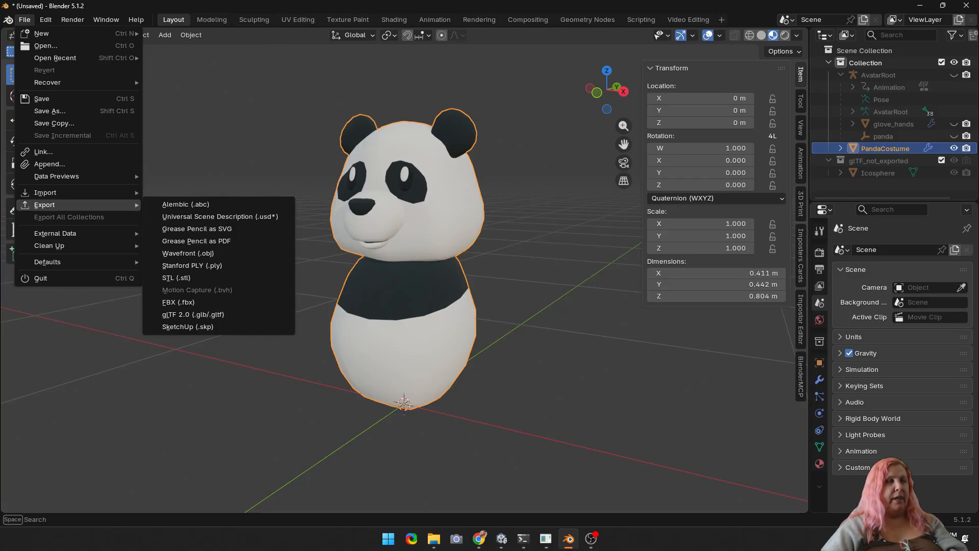
left_click(178, 302)
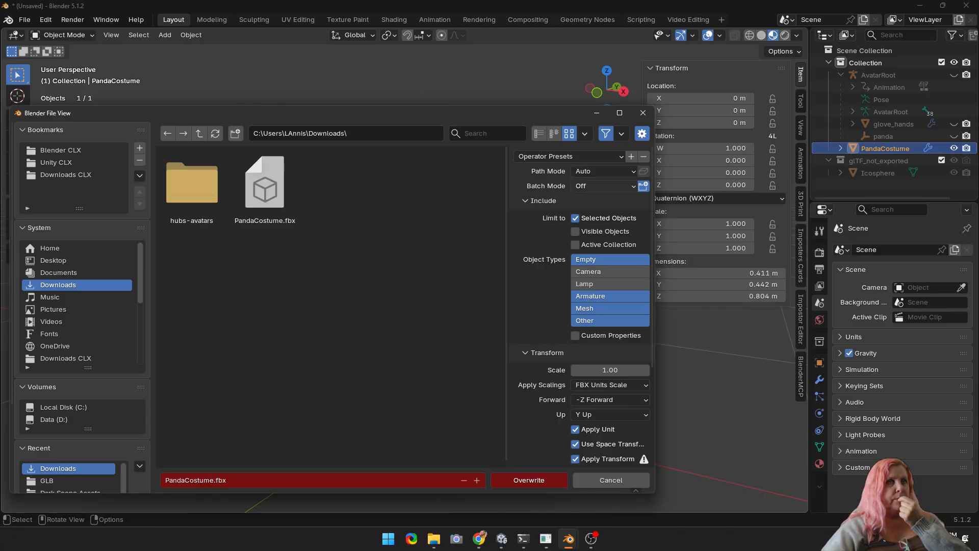
left_click(604, 172)
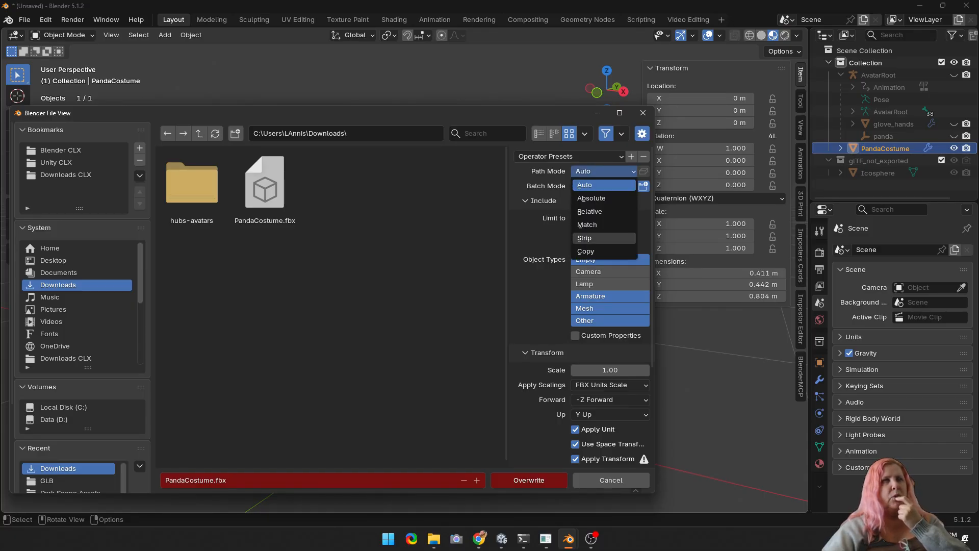
left_click(585, 251)
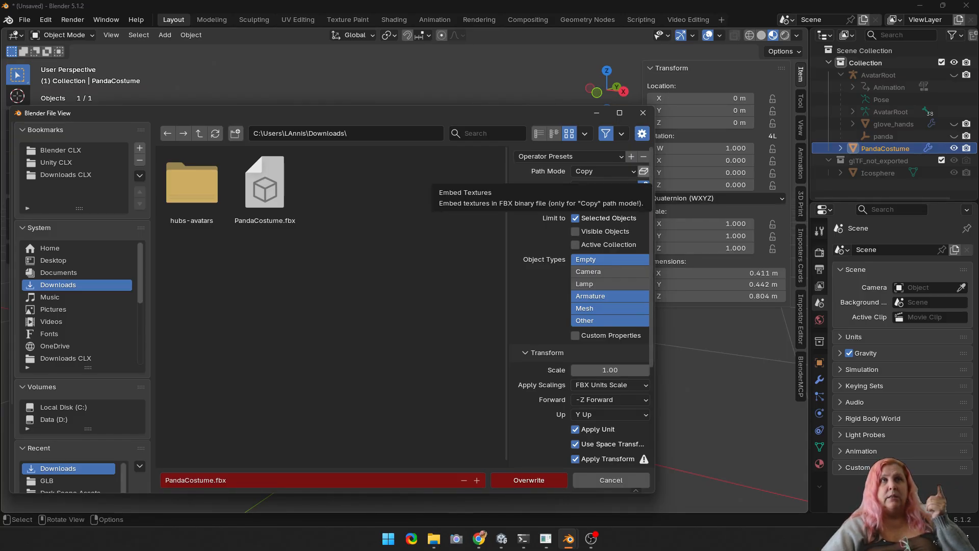
left_click(643, 172)
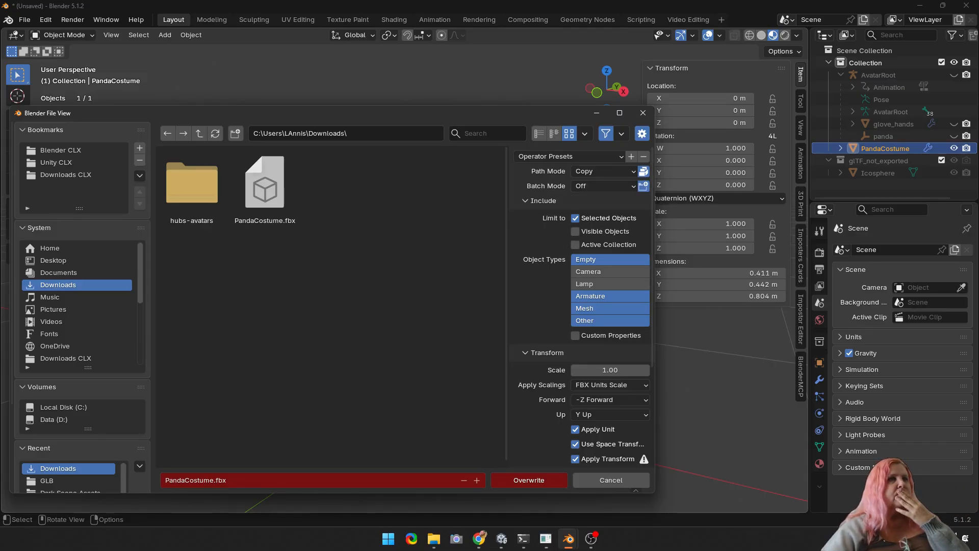
left_click(265, 191)
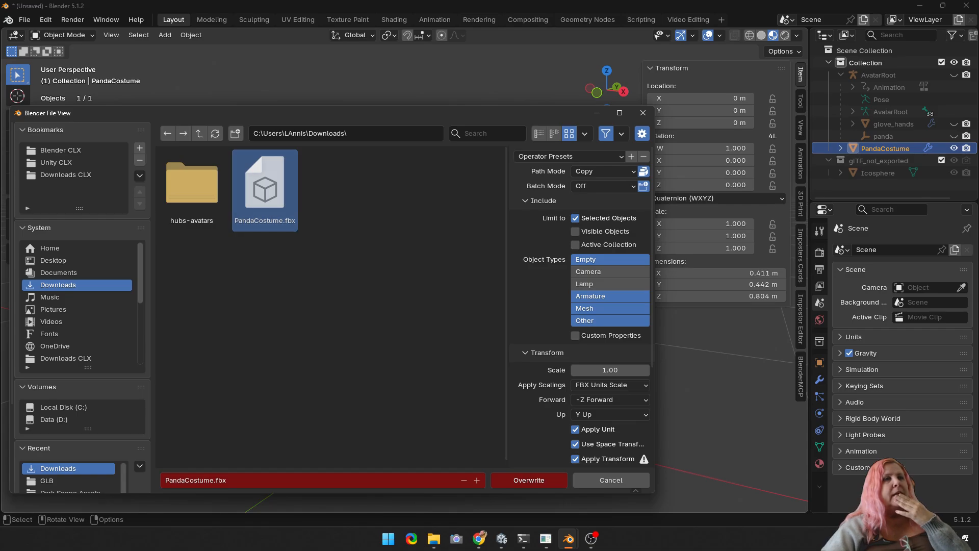
left_click(528, 480)
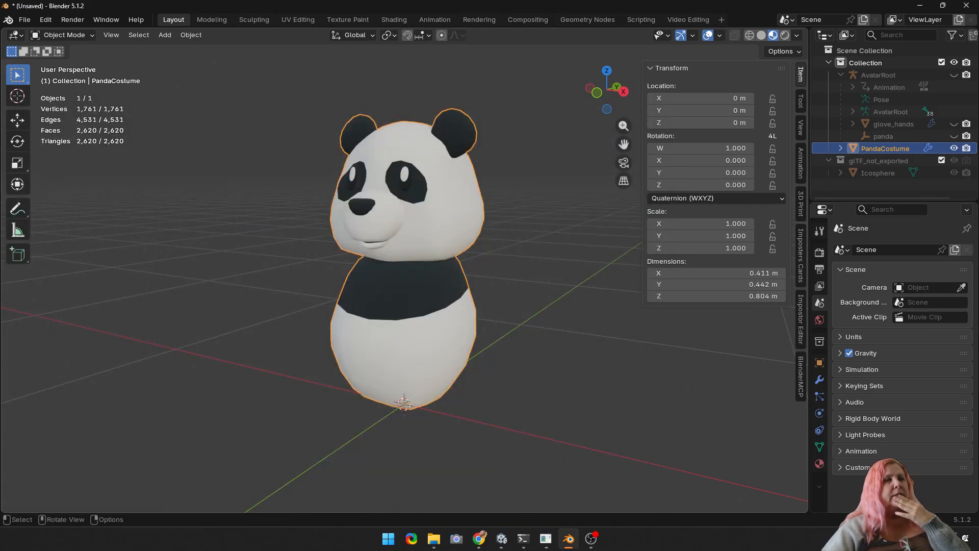
- Switch to the u3d-template Unity project and open its Demo Costume folder in File Explorer
mouse_move(479, 538)
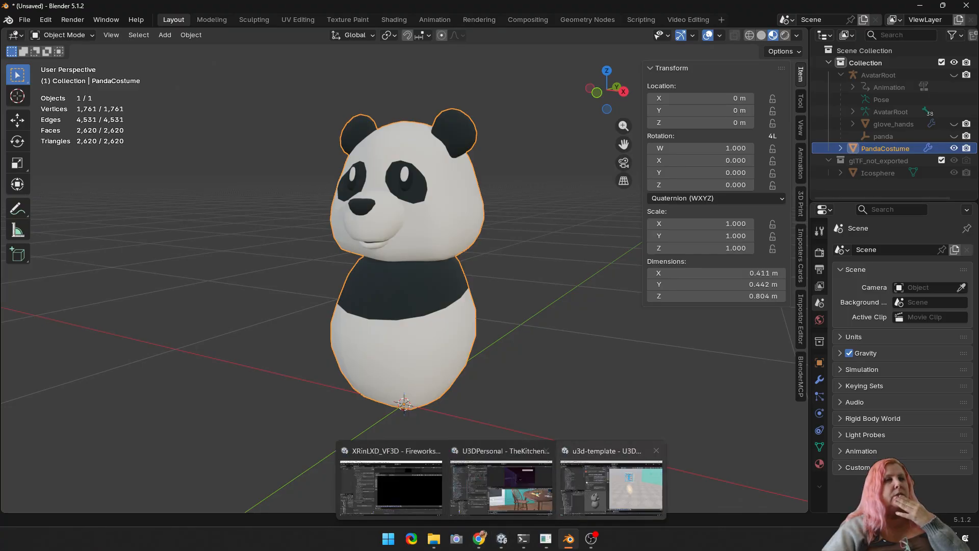
left_click(613, 484)
left_click(153, 349)
right_click(153, 350)
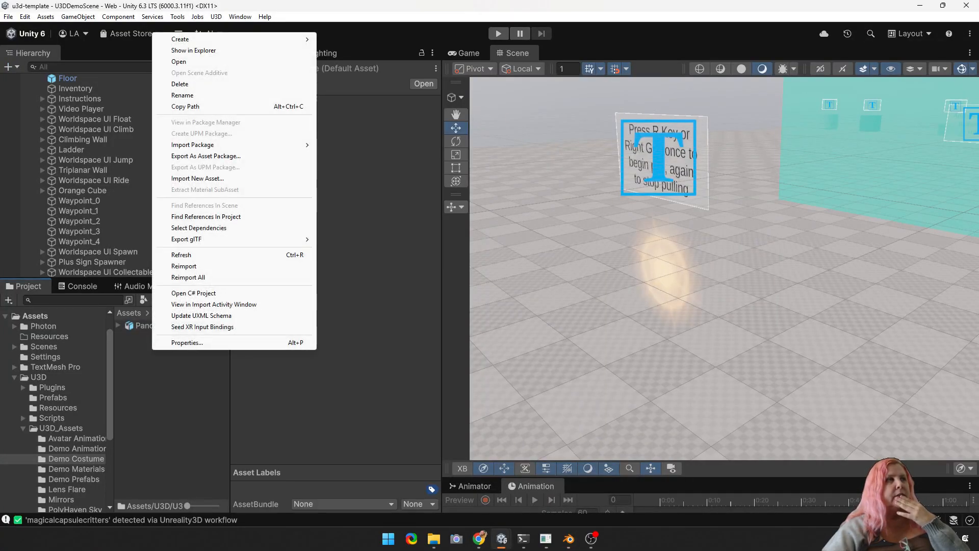
left_click(193, 50)
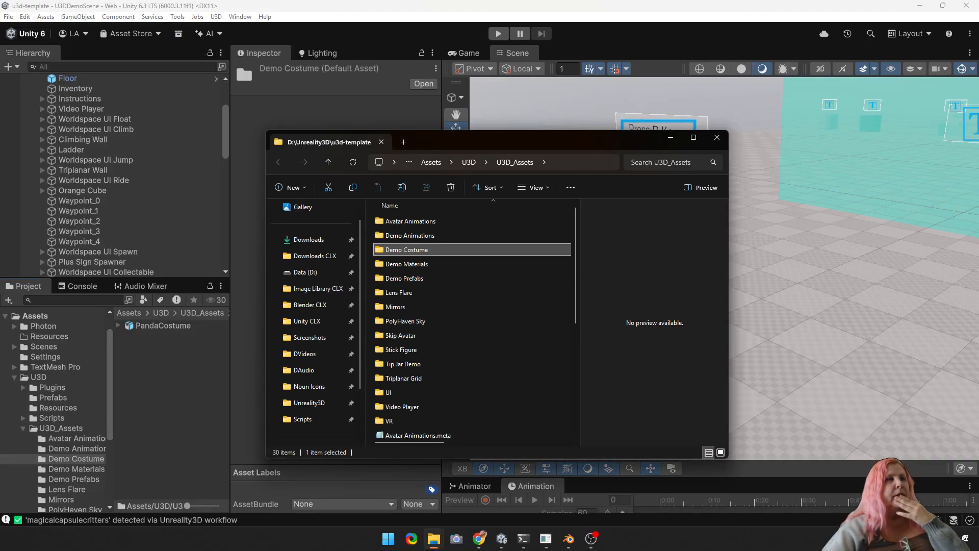
key("Return")
scroll(312, 225, "up", 2)
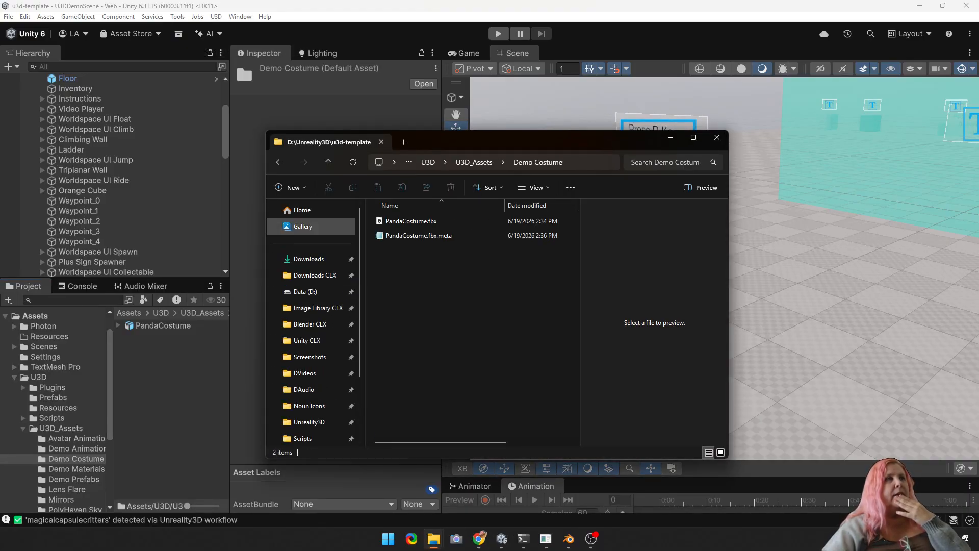
- Copy the re-exported PandaCostume.fbx from Downloads into the Demo Costume folder, replacing the existing file
left_click(308, 258)
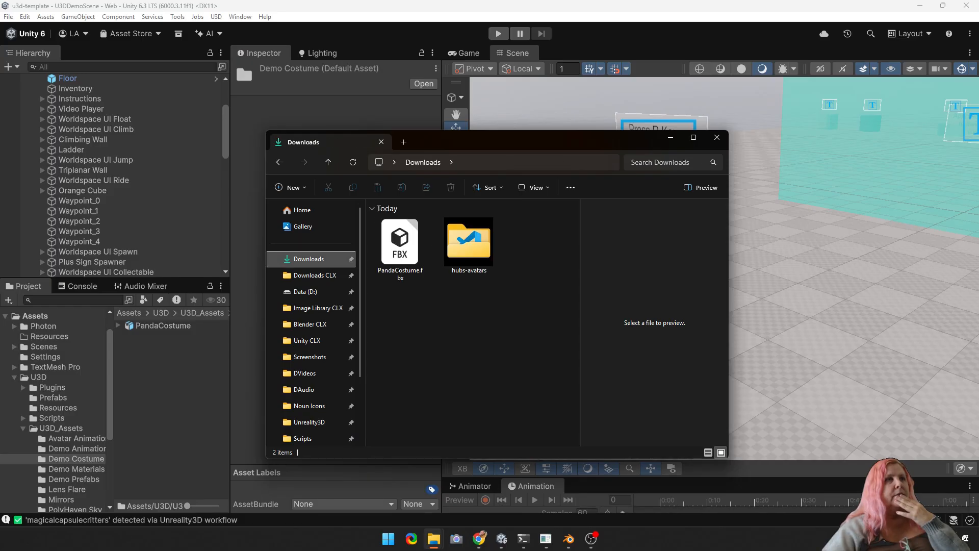
left_click(399, 245)
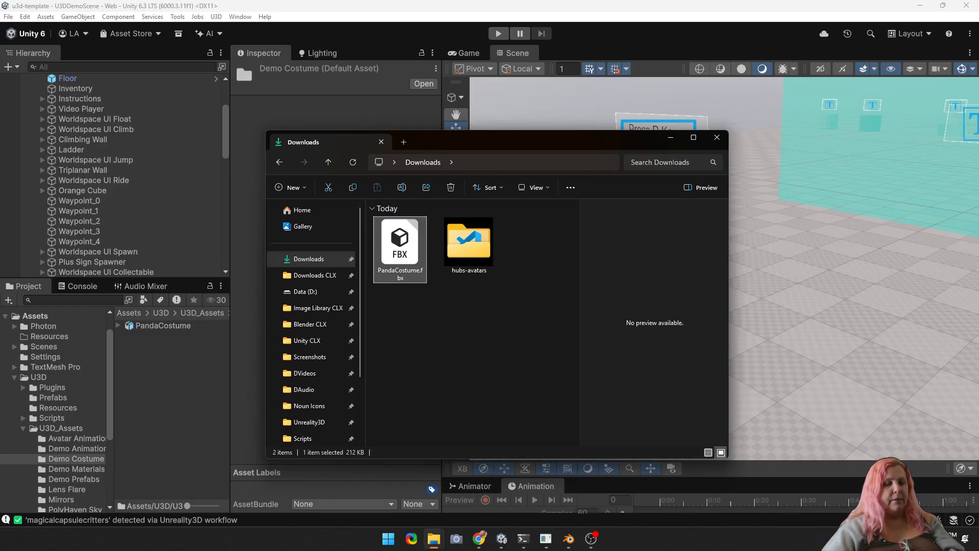
key("ctrl+c")
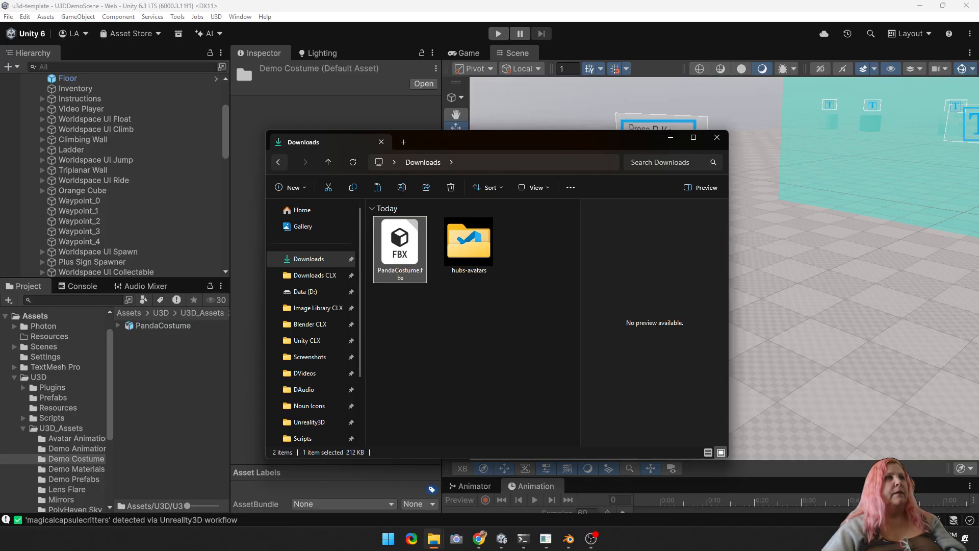
left_click(279, 161)
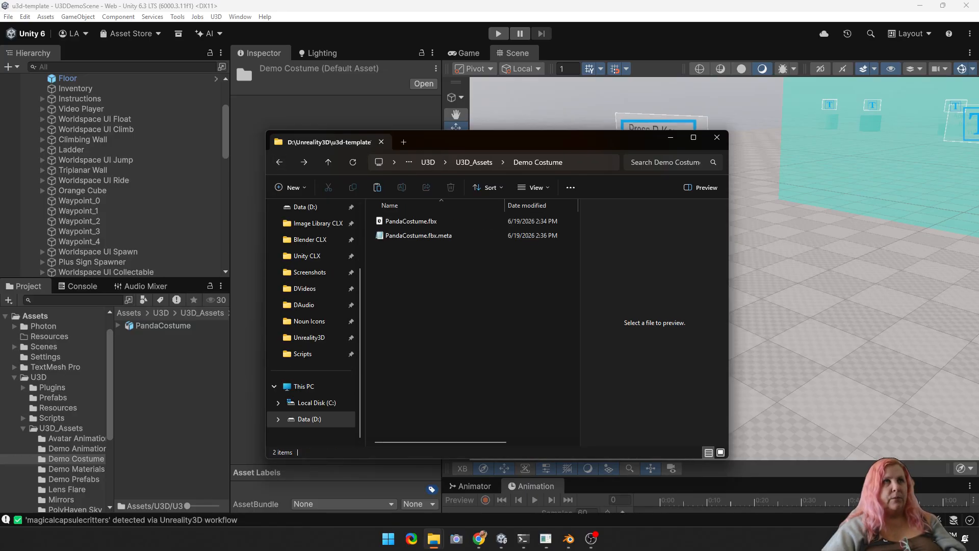
key("ctrl+v")
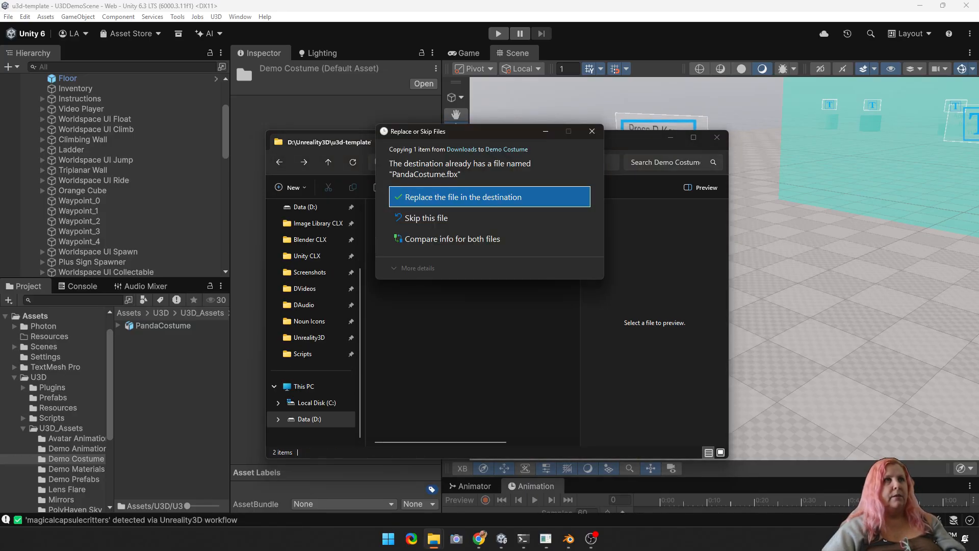
key("Return")
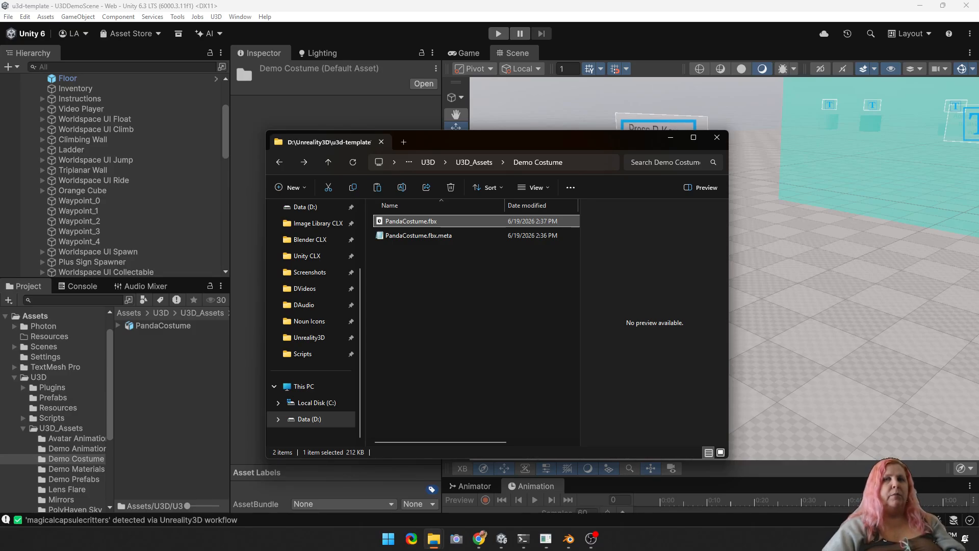
- Return to Unity, try to extract PandaCostume's embedded textures into the Demo Costume folder, and expand the model's contents
key("alt+Tab")
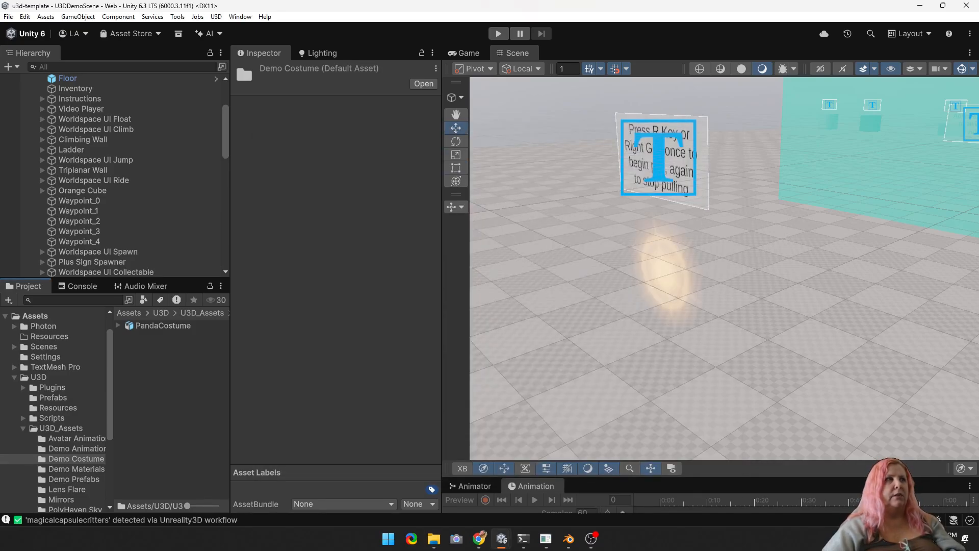
left_click(162, 325)
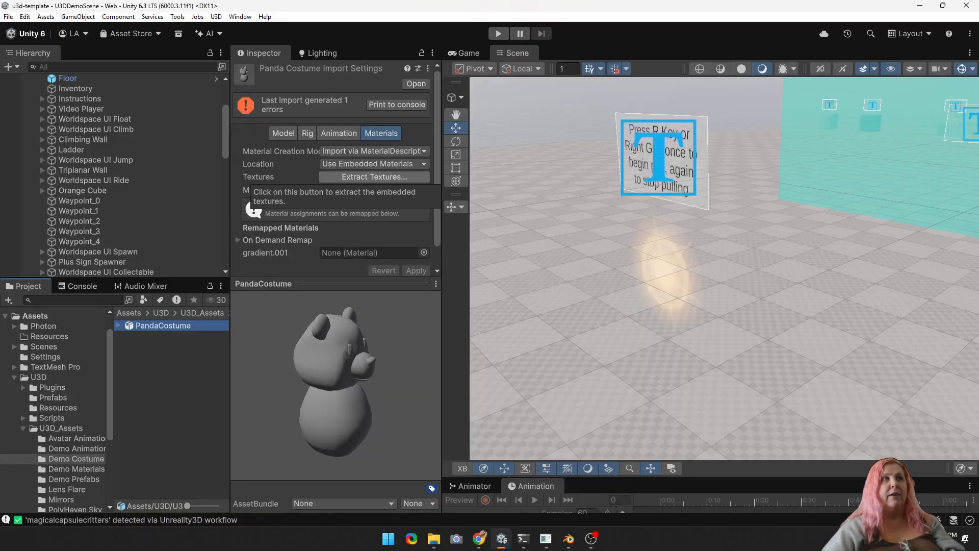
left_click(374, 176)
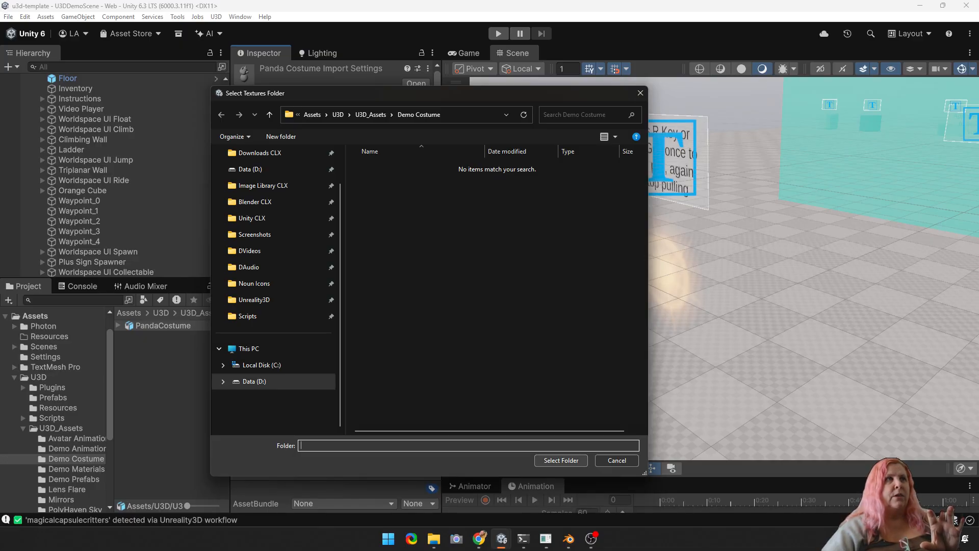
key("Return")
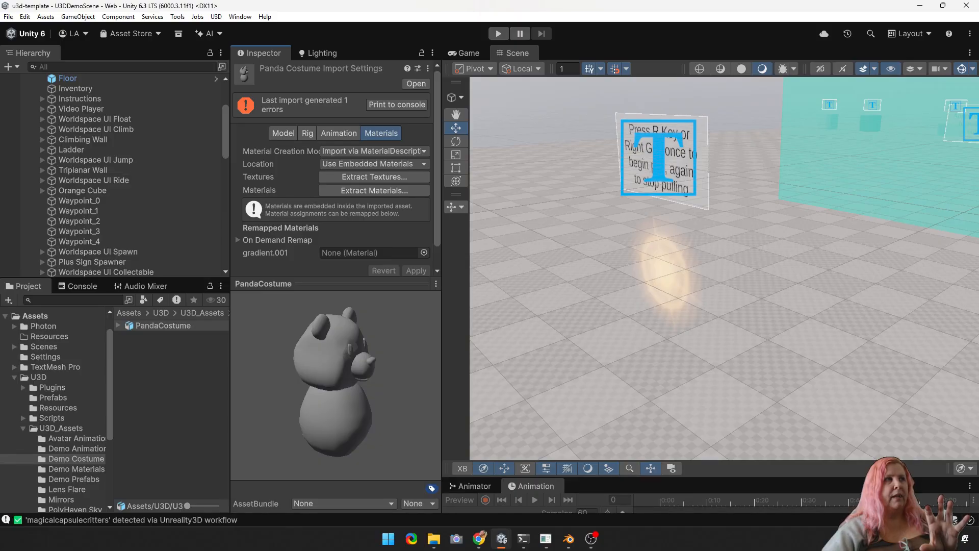
left_click(118, 326)
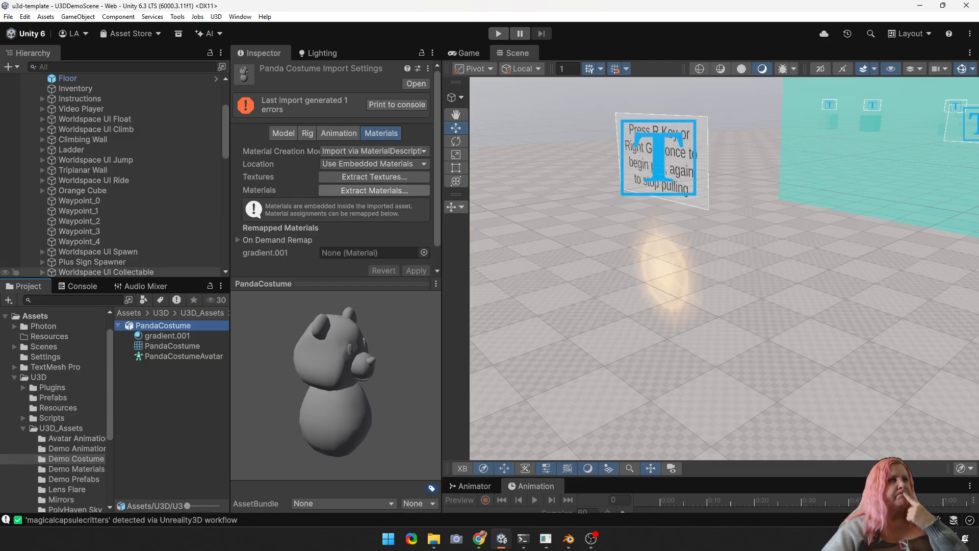
- Extract PandaCostume's embedded materials into the Demo Costume folder and inspect the gradient.001 material
left_click(374, 191)
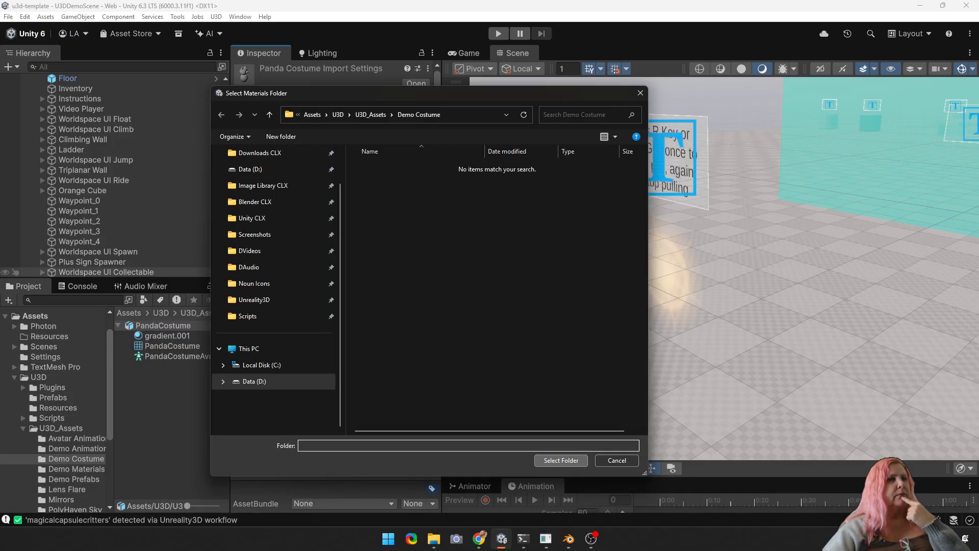
left_click(561, 460)
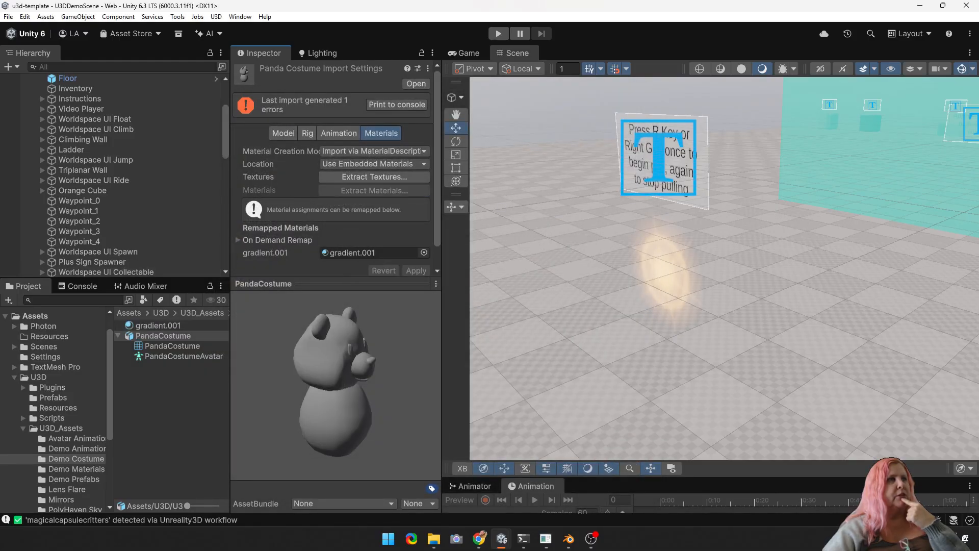
left_click(158, 325)
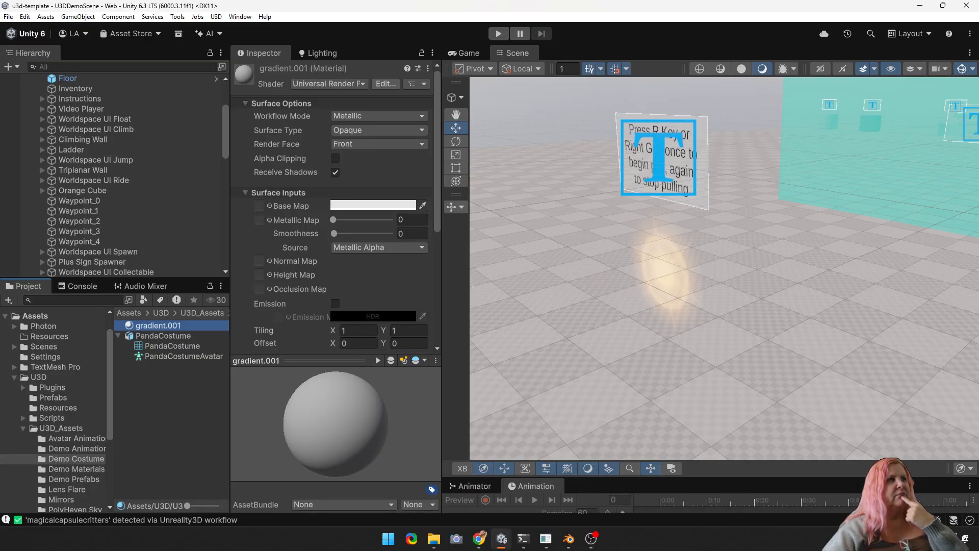
- Reselect the PandaCostume model and retry extracting its textures into the Demo Costume folder
left_click(163, 336)
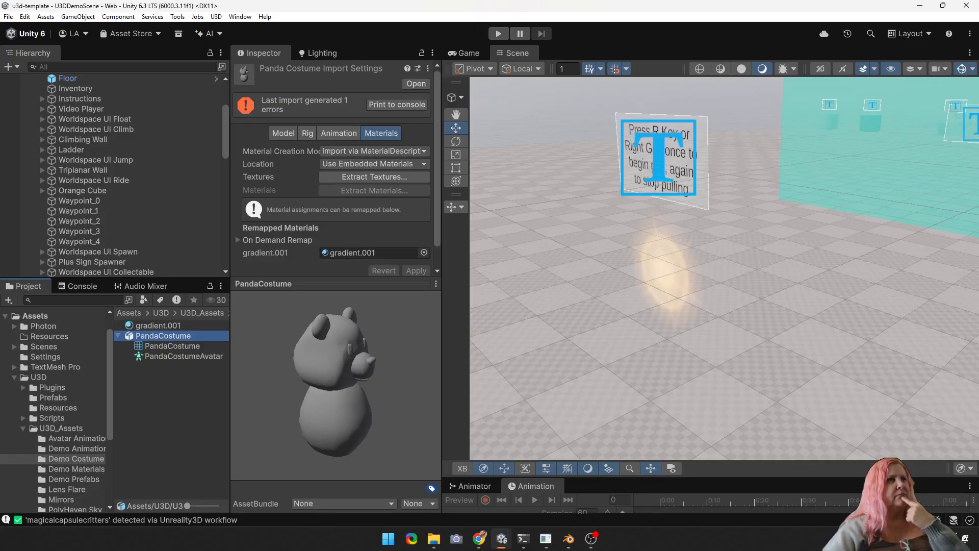
left_click(363, 177)
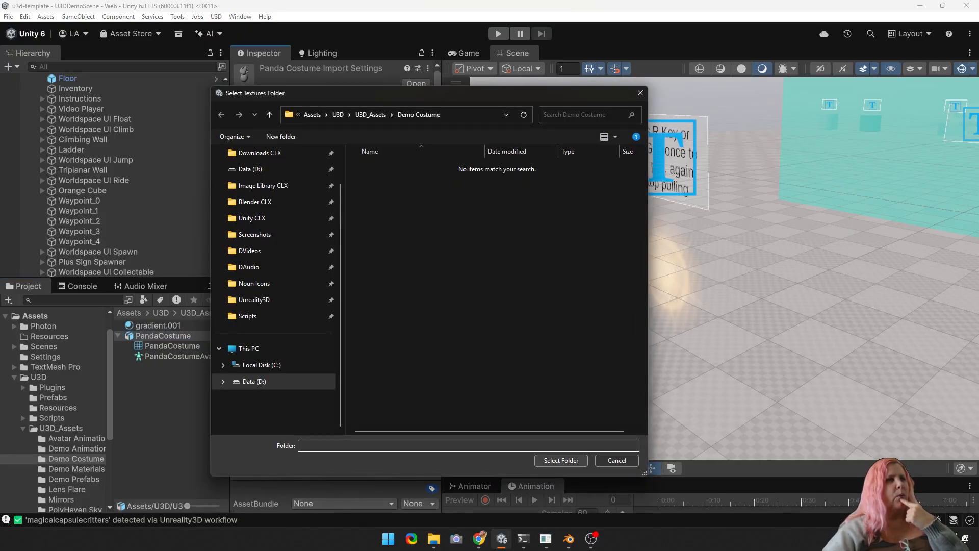
left_click(561, 460)
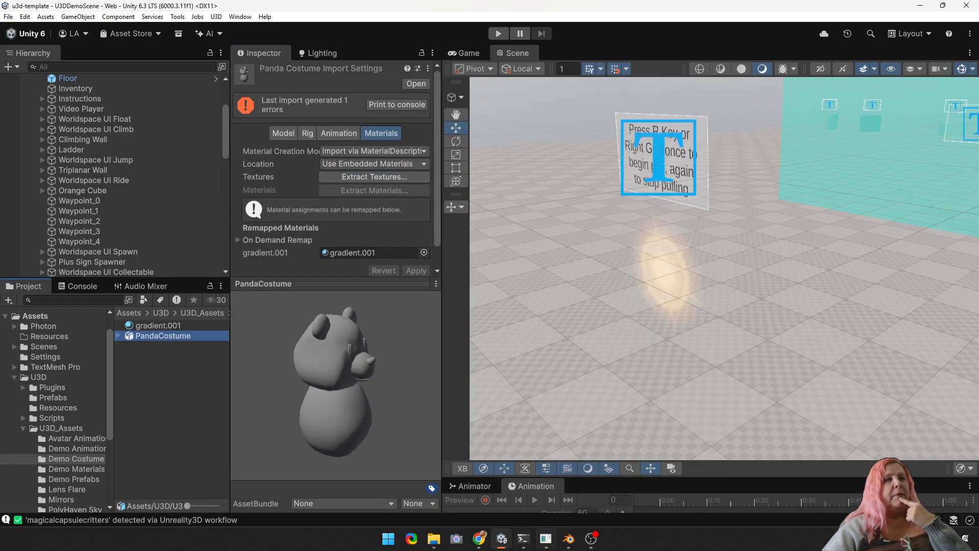
- Switch to Blender and pack the external resources into the file
left_click(569, 538)
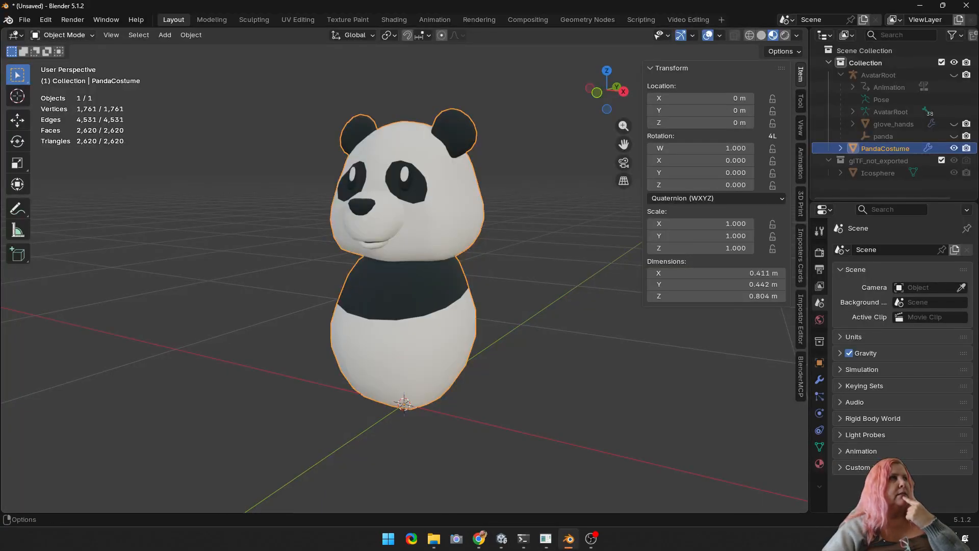
left_click(25, 19)
mouse_move(46, 205)
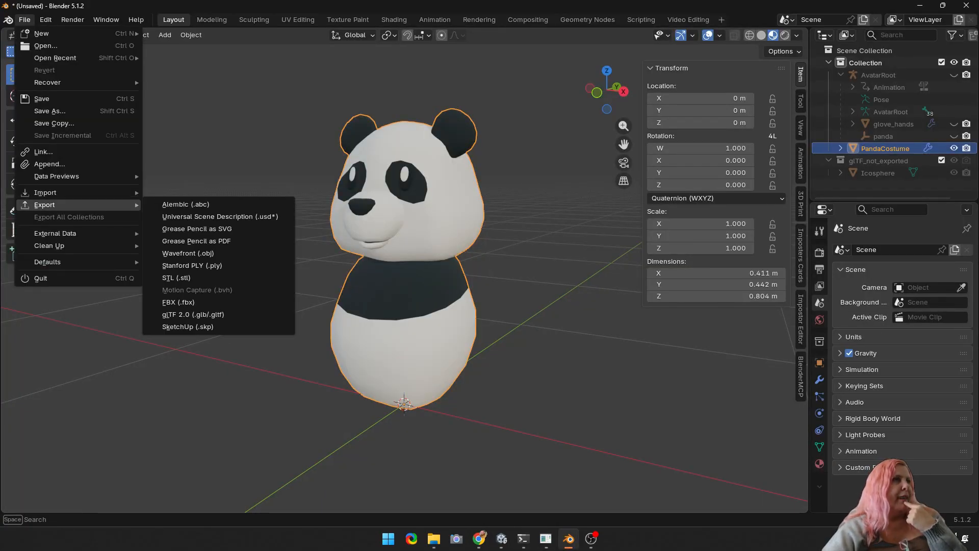
mouse_move(51, 233)
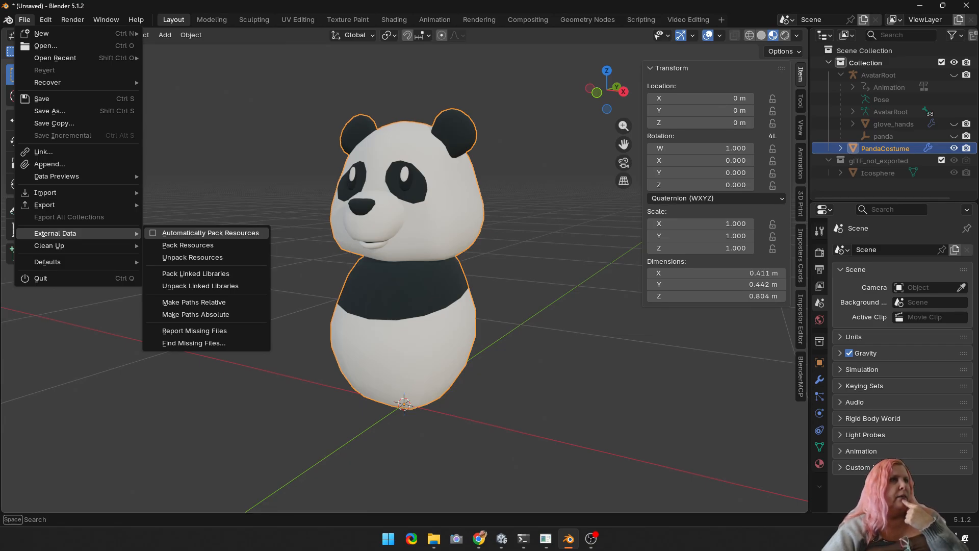
left_click(188, 244)
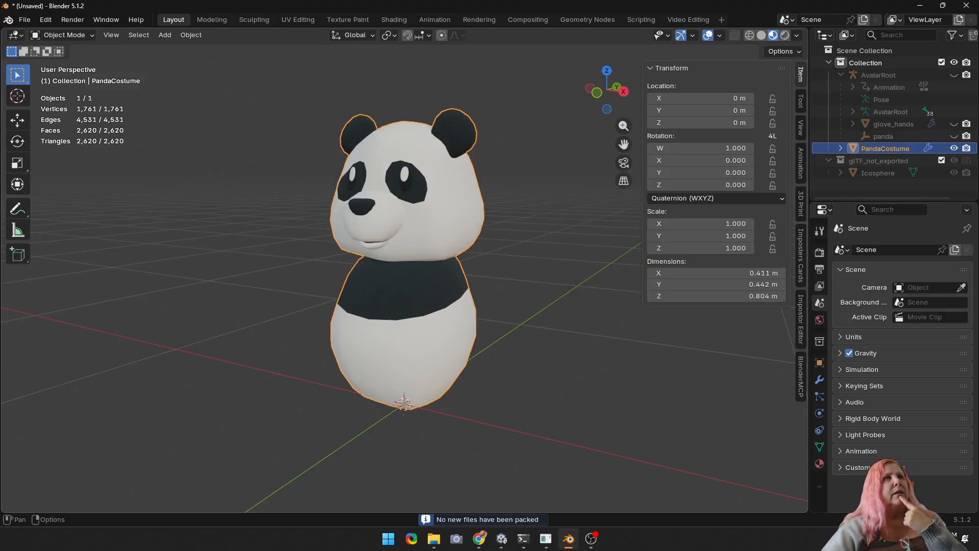
- Open the Texture Paint workspace and examine the whole gradient_diffuse_1024.png texture and its pack status up close
left_click(348, 19)
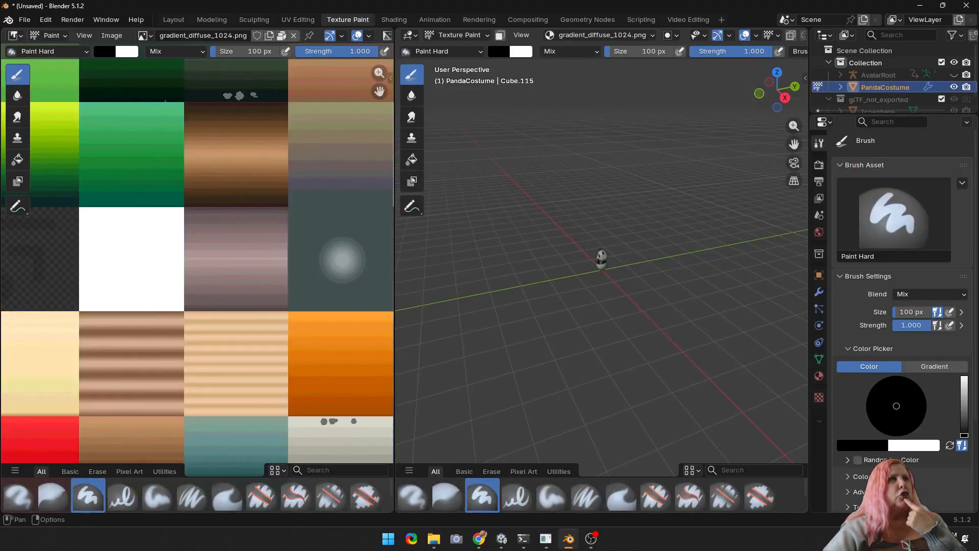
key("Home")
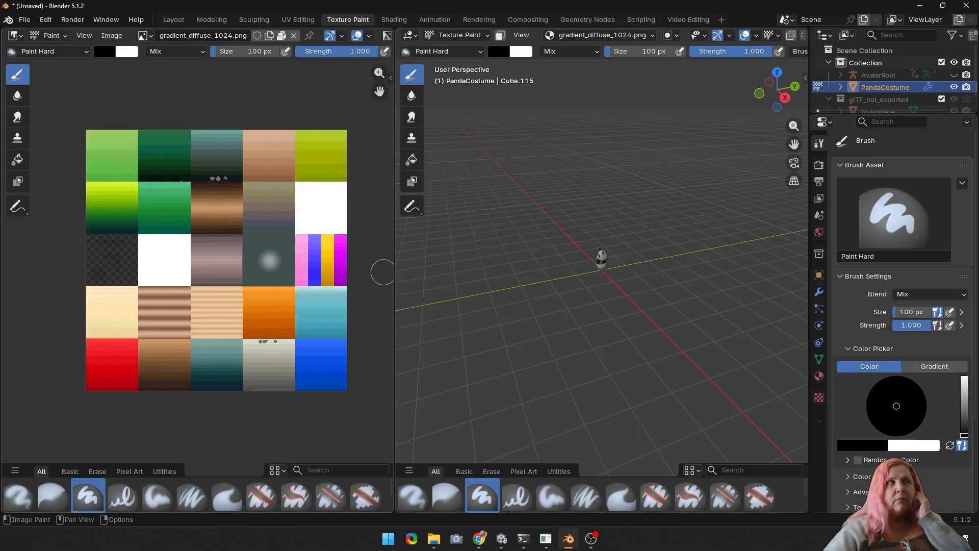
scroll(276, 171, "up", 5)
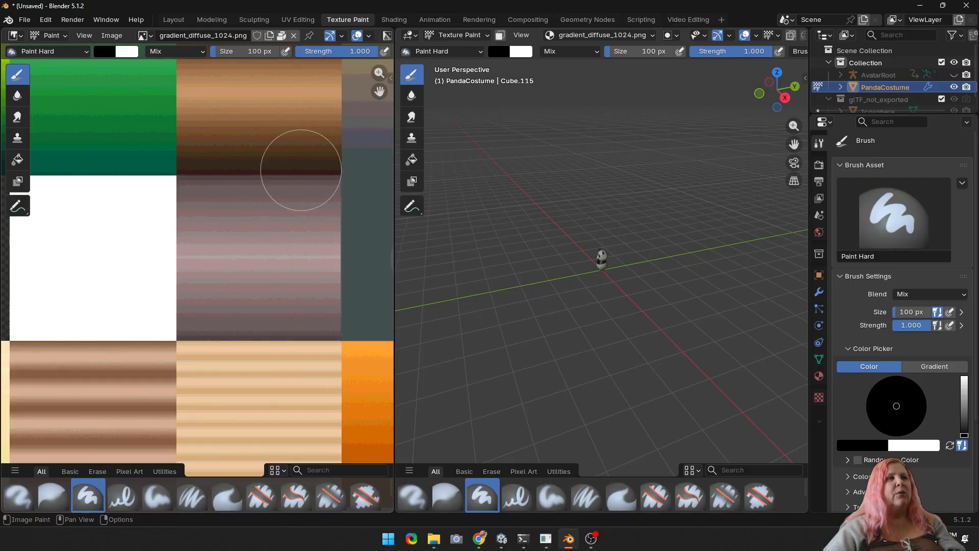
middle_click_drag(310, 166, 283, 415)
scroll(316, 279, "up", 5)
middle_click_drag(311, 290, 257, 168)
scroll(179, 313, "up", 3)
scroll(276, 337, "down", 10)
scroll(204, 286, "up", 5)
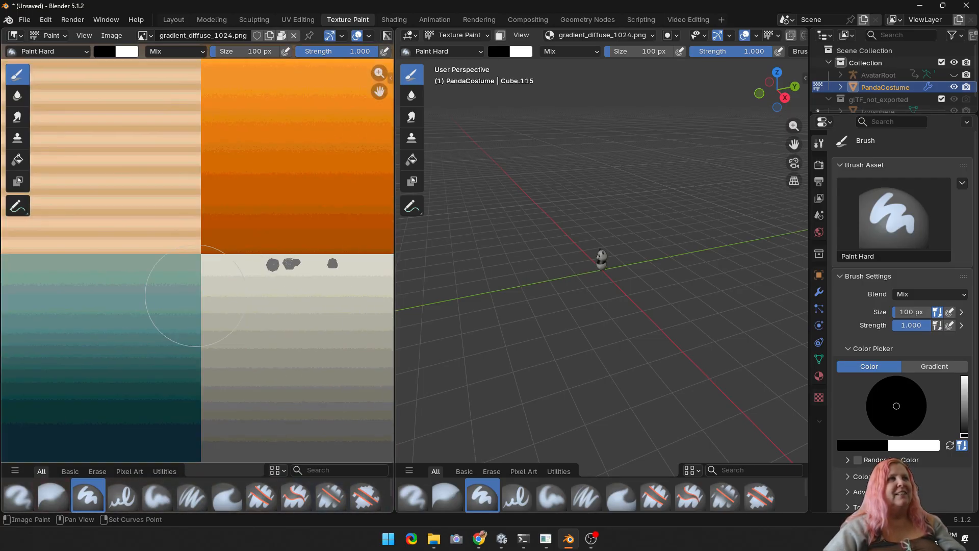
middle_click_drag(305, 303, 274, 303)
scroll(273, 303, "up", 4)
scroll(274, 303, "down", 6)
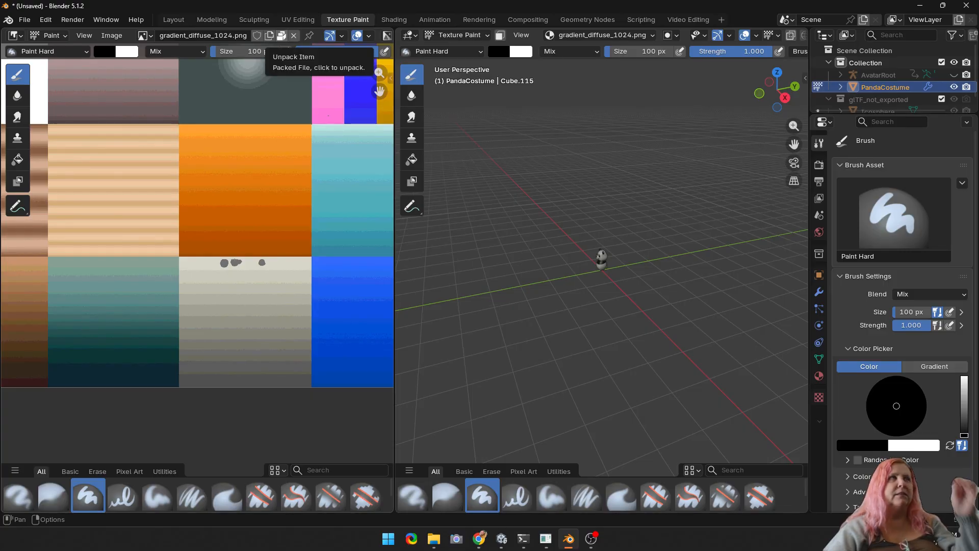
- Try to unpack gradient_diffuse_1024.png by writing it to the current directory with overwrite, and switch to the u3d-template project in Unity
left_click(281, 35)
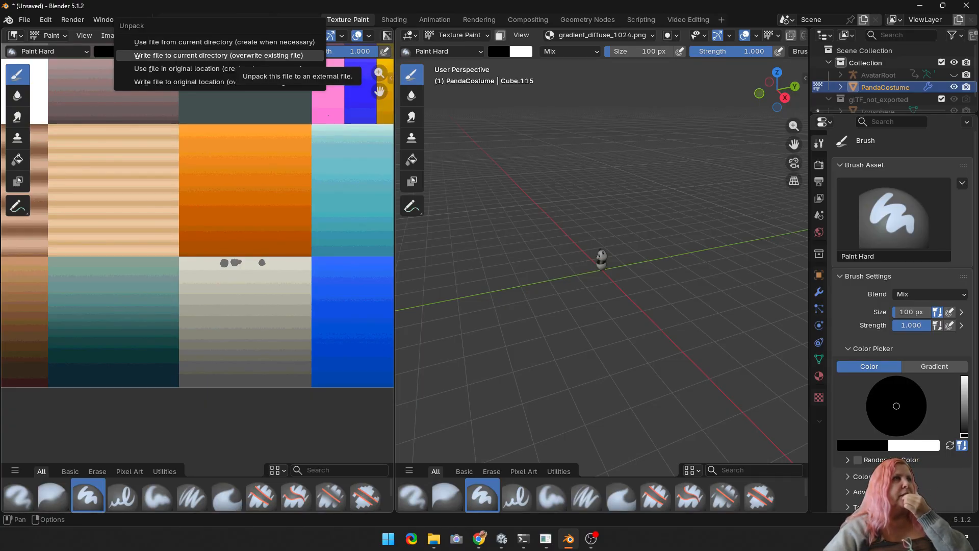
left_click(252, 54)
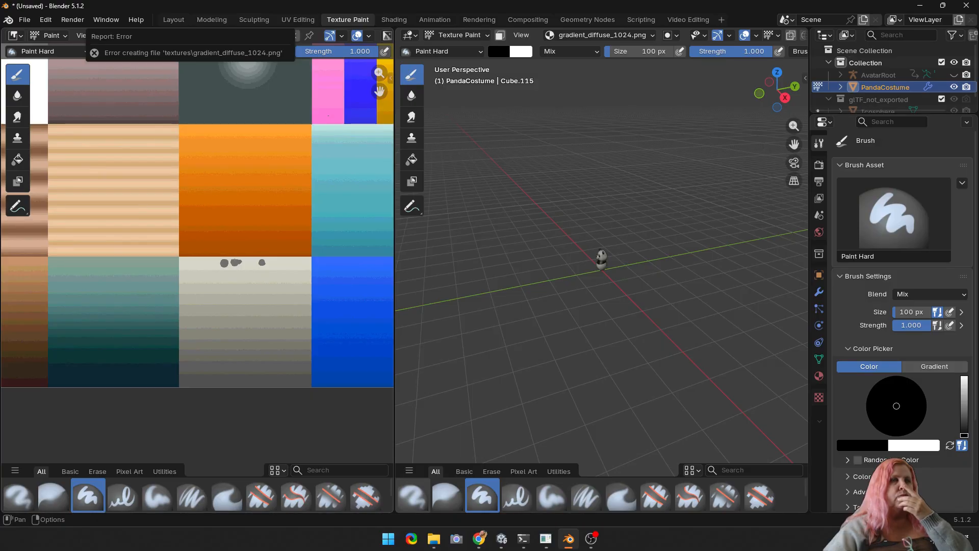
mouse_move(523, 538)
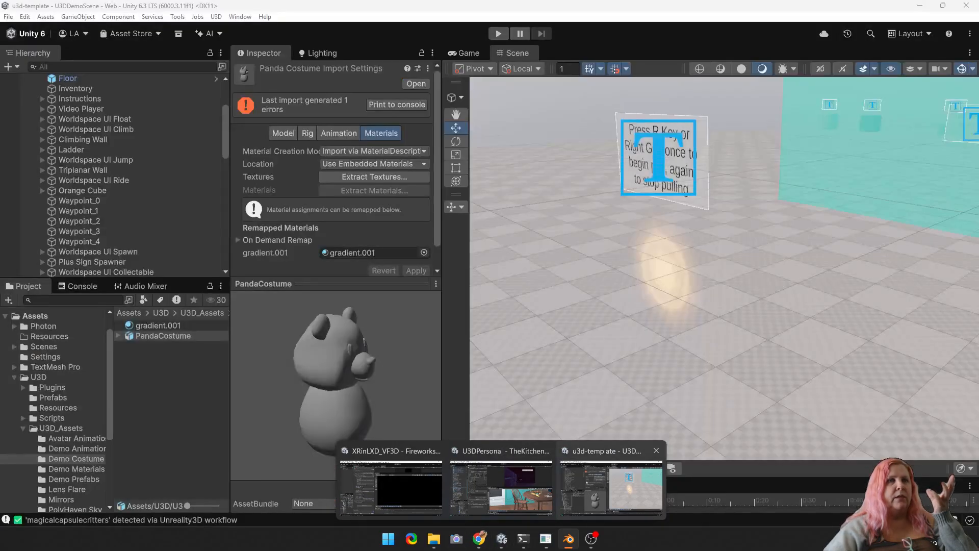
left_click(610, 484)
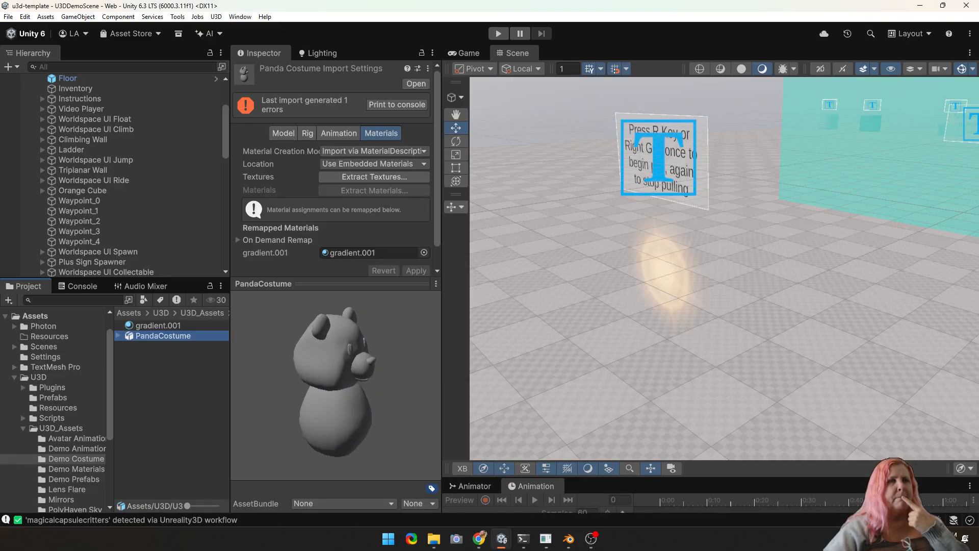
- Return to Blender, expand the gradient.001 material's base color image settings, and look for the image file in Downloads CLX and Downloads
left_click(568, 538)
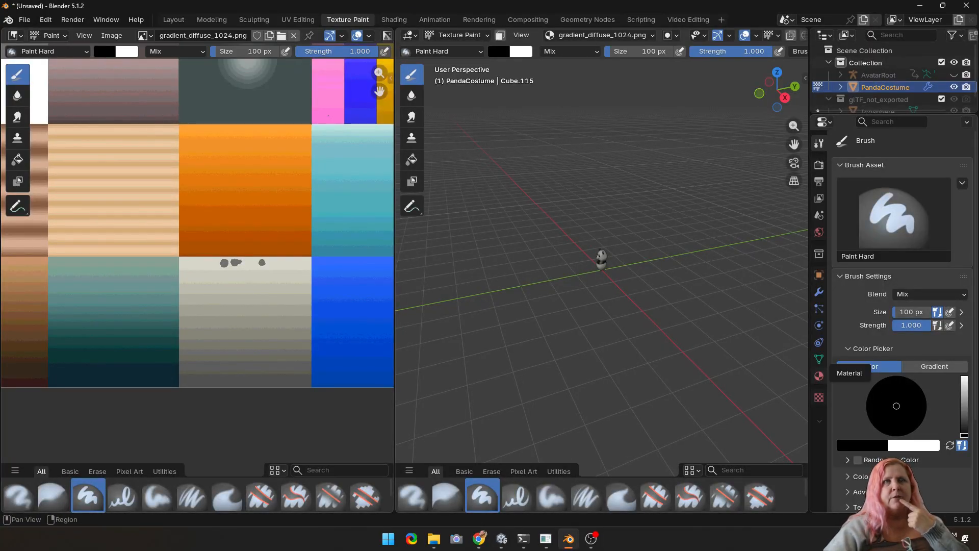
left_click(819, 375)
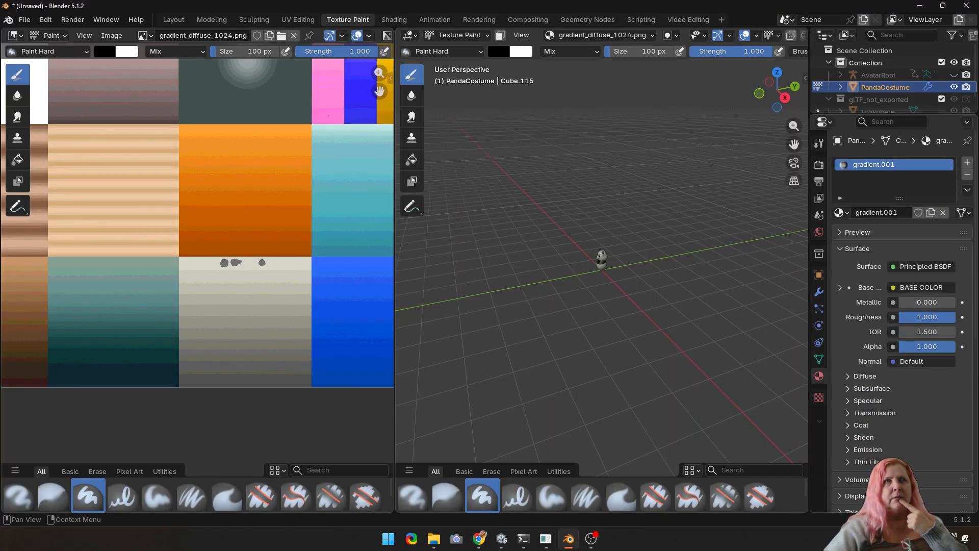
left_click(840, 287)
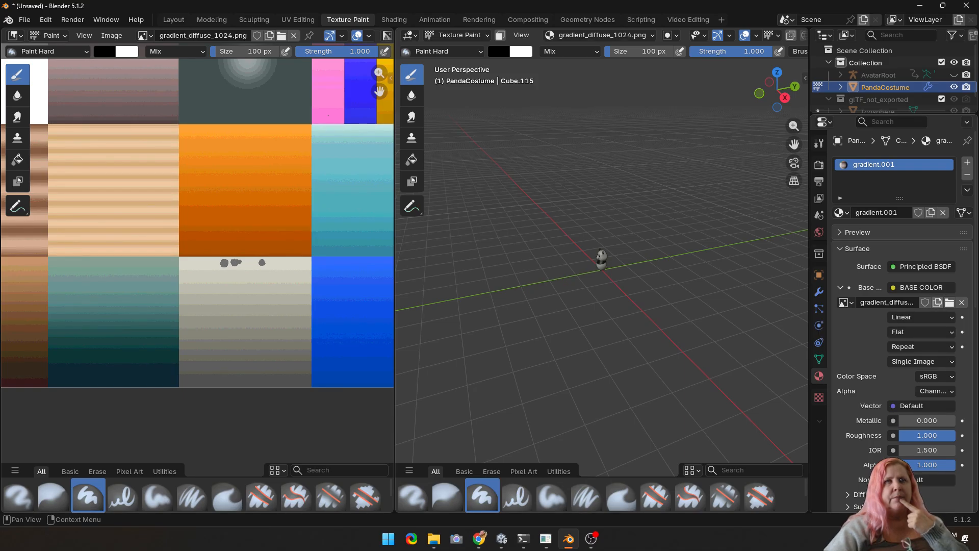
left_click(950, 303)
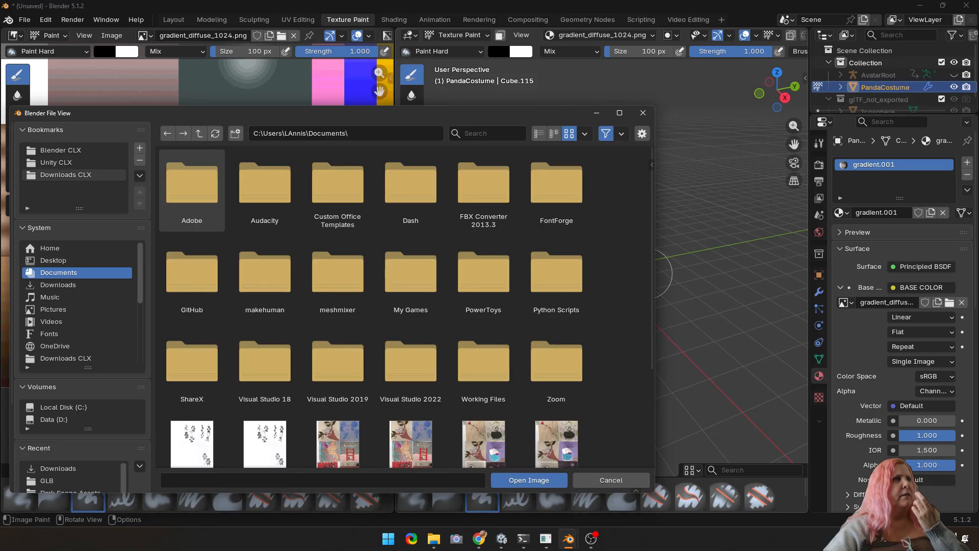
left_click(66, 174)
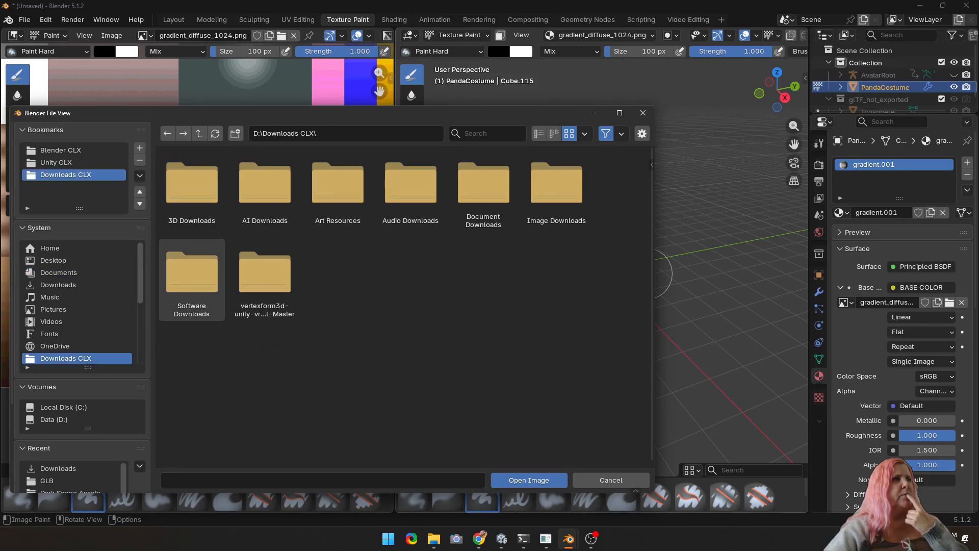
left_click(58, 284)
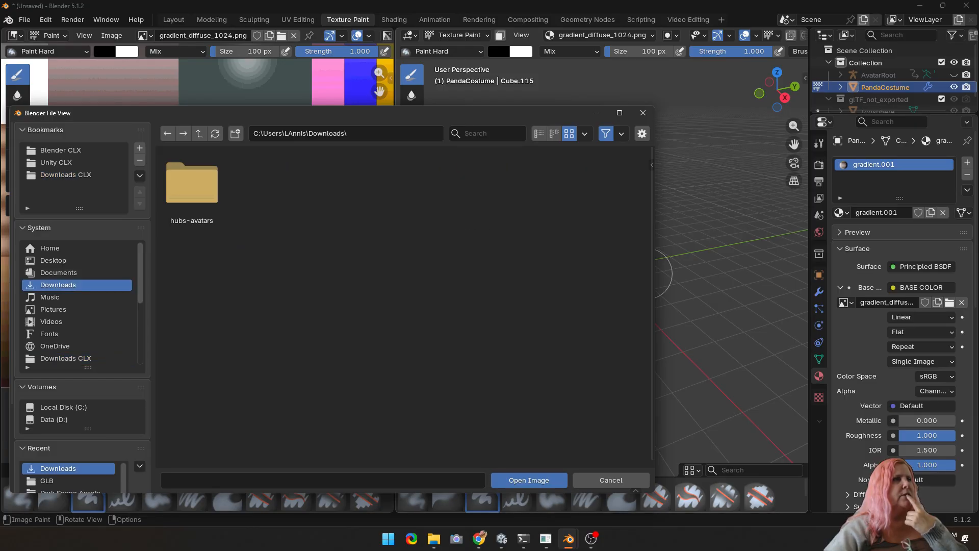
left_click(528, 479)
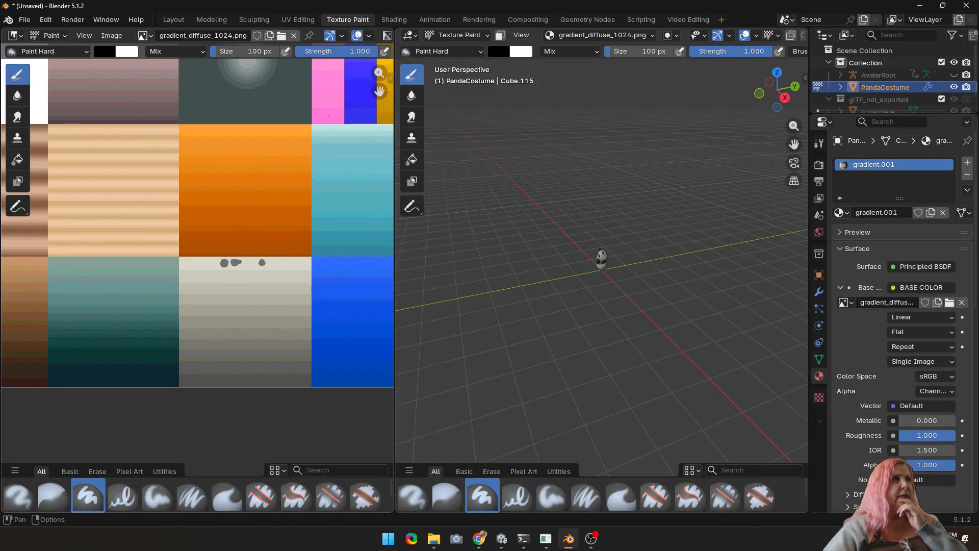
- Check the list of available images and pack the external resources into the Blender file again
left_click(145, 35)
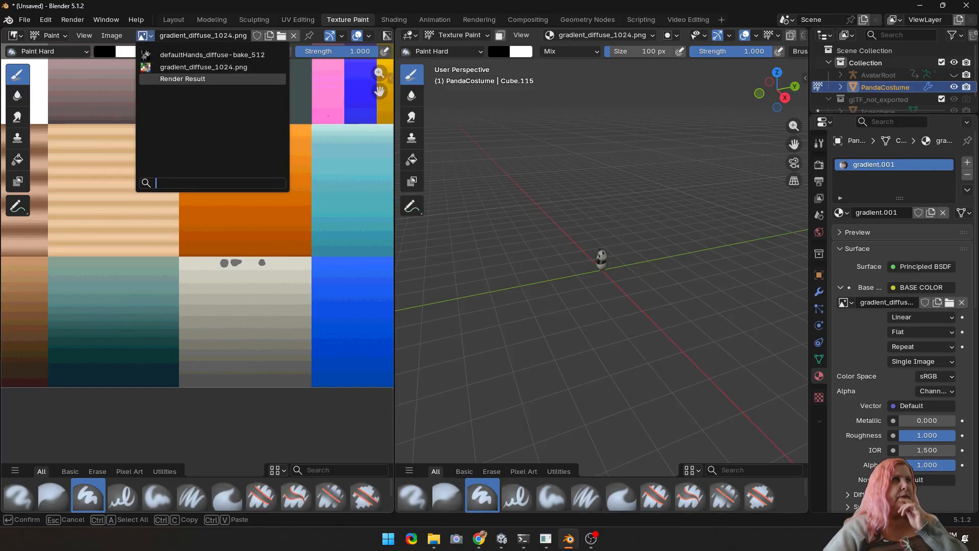
mouse_move(194, 67)
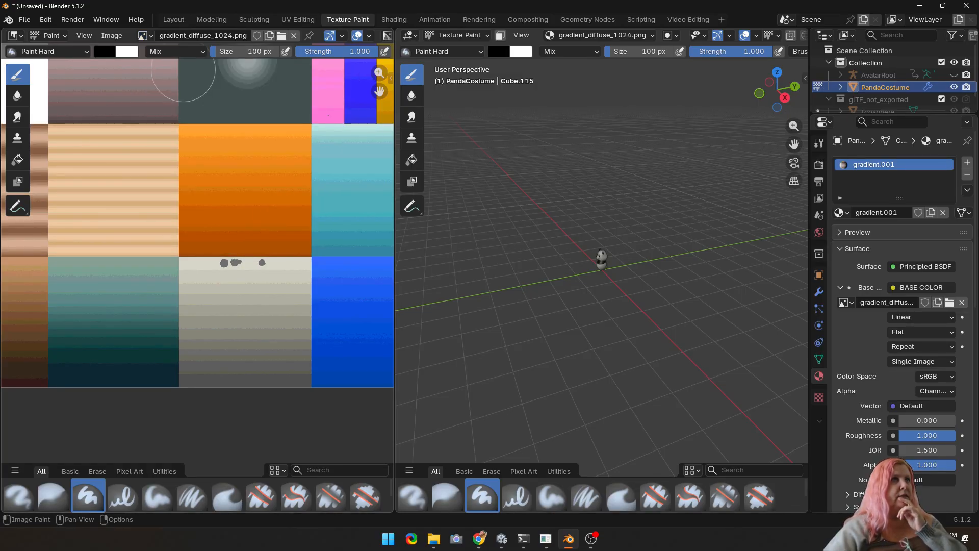
left_click(25, 20)
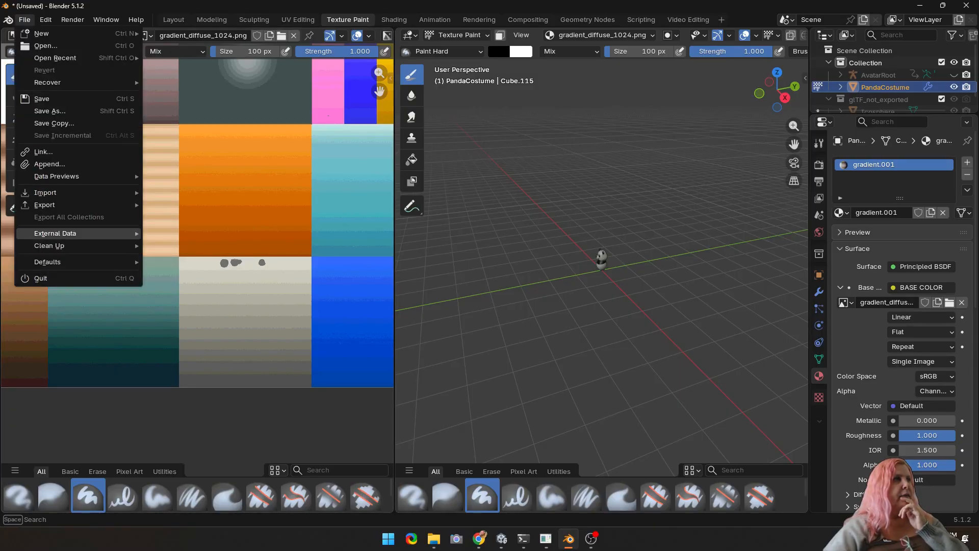
mouse_move(76, 233)
left_click(187, 245)
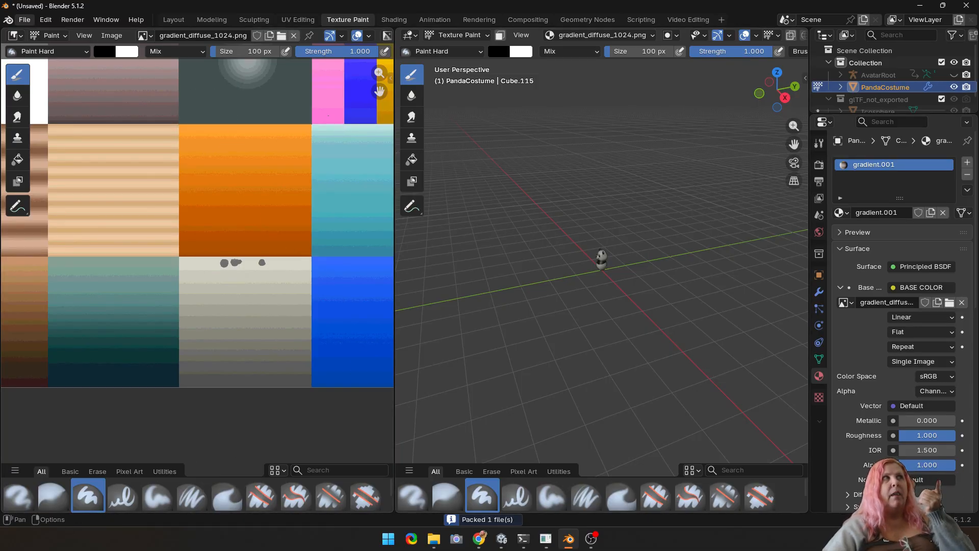
- Return to the Layout workspace and export the selected PandaCostume object as FBX, overwriting PandaCostume.fbx in Downloads
left_click(24, 19)
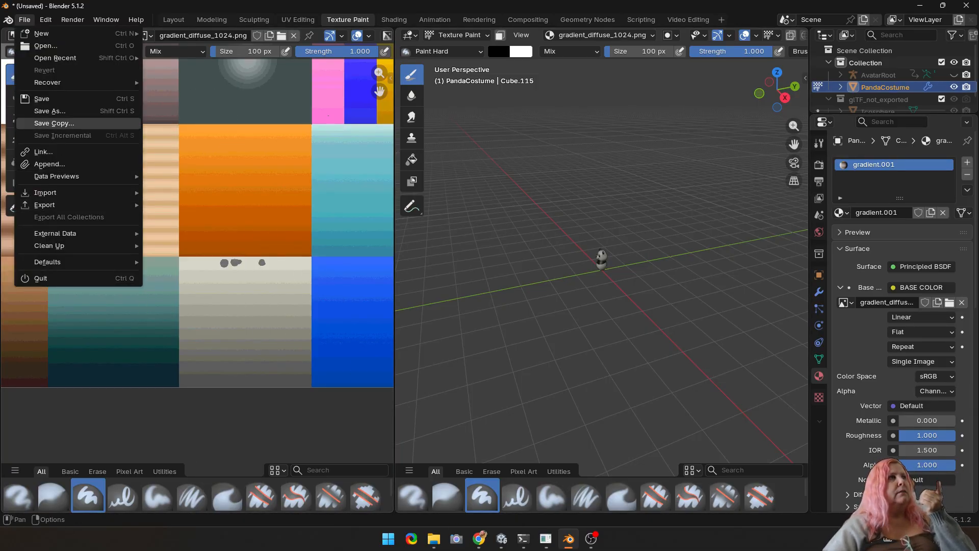
left_click(173, 20)
left_click(24, 19)
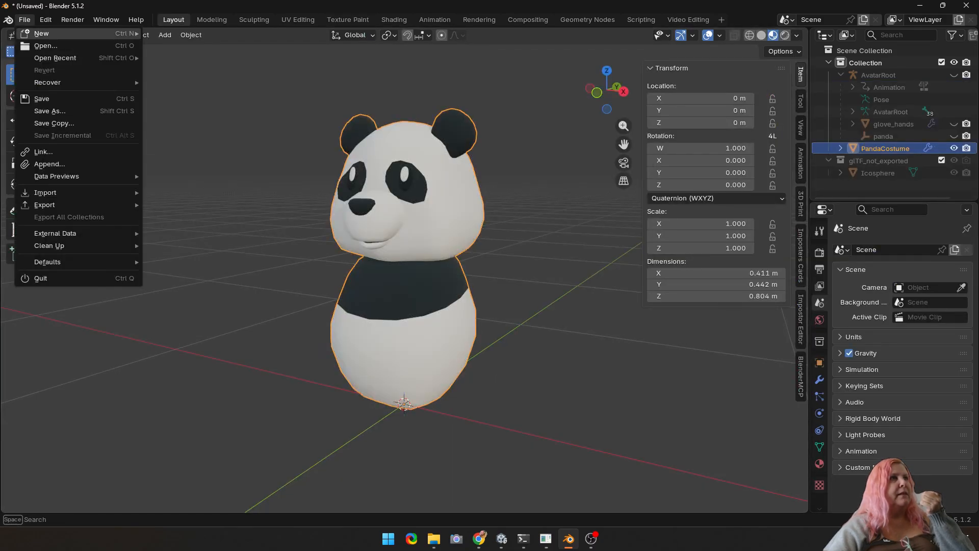
mouse_move(45, 205)
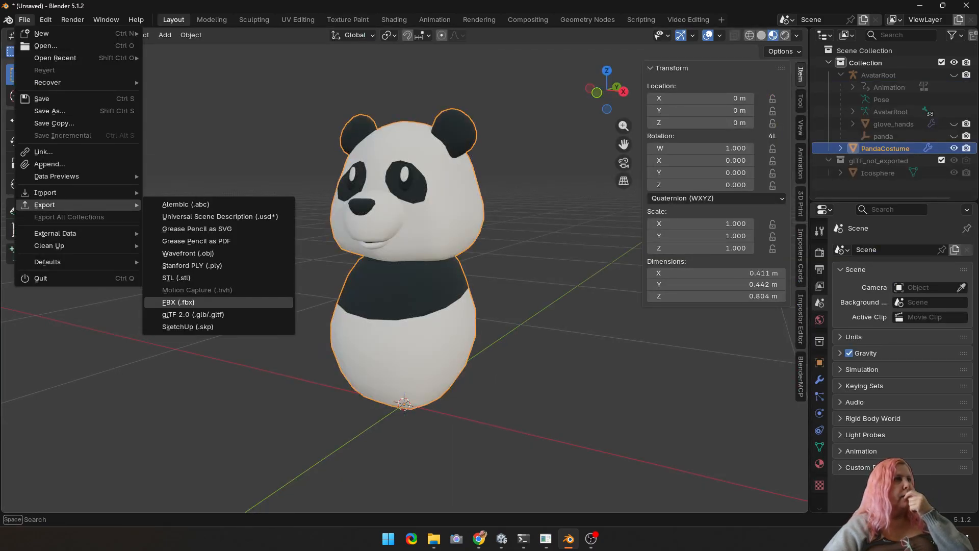
left_click(178, 301)
left_click(264, 190)
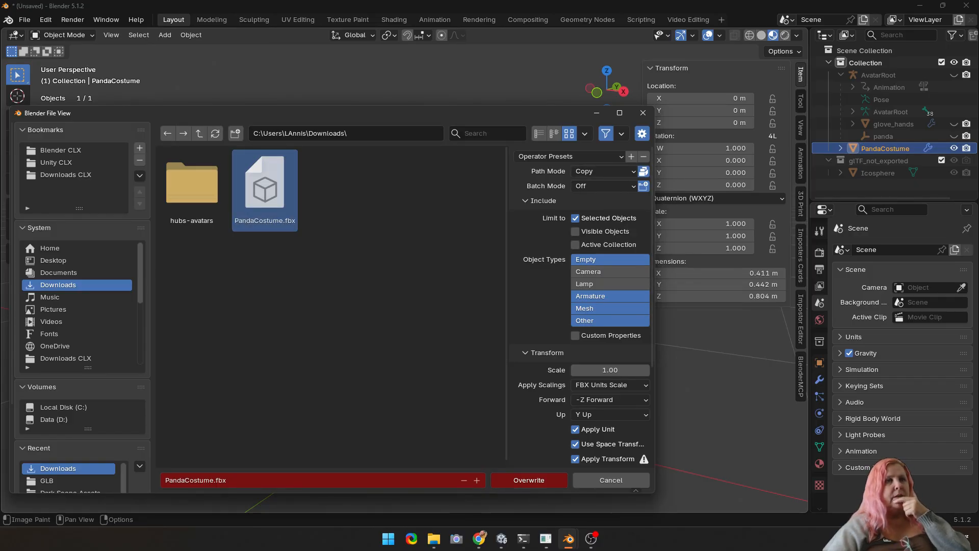
key("Return")
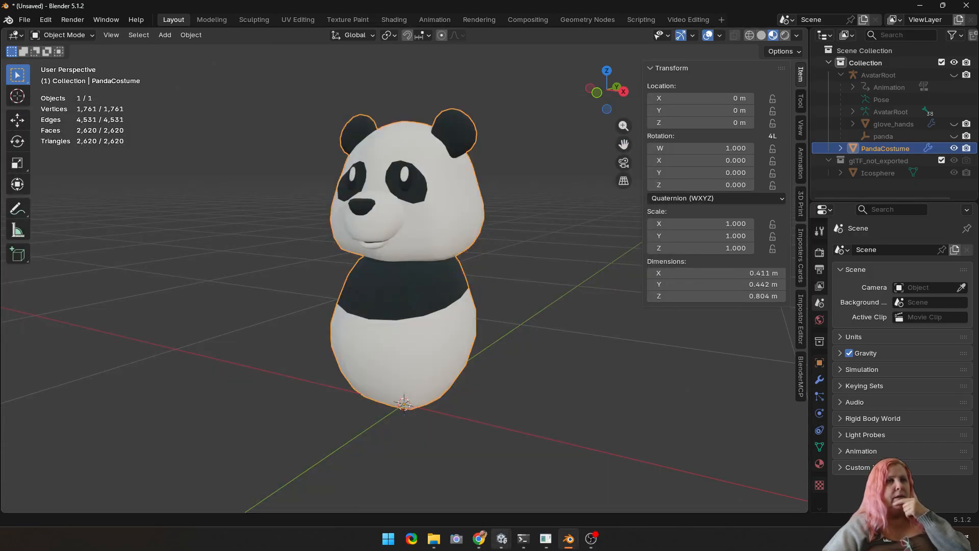
- Switch to the u3d-template project in Unity and replace PandaCostume.fbx in the Demo Costume folder with the copy from Downloads
mouse_move(502, 539)
left_click(611, 487)
right_click(147, 336)
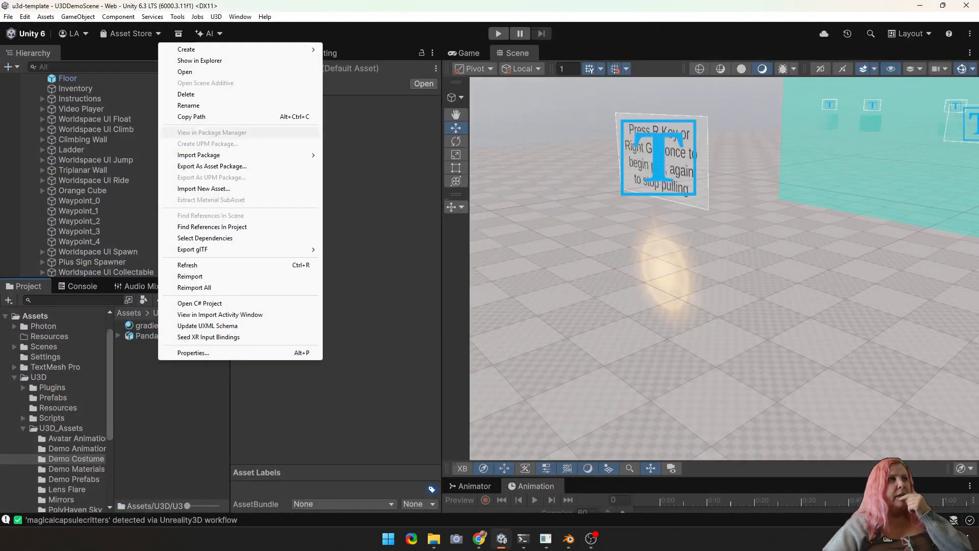
left_click(200, 60)
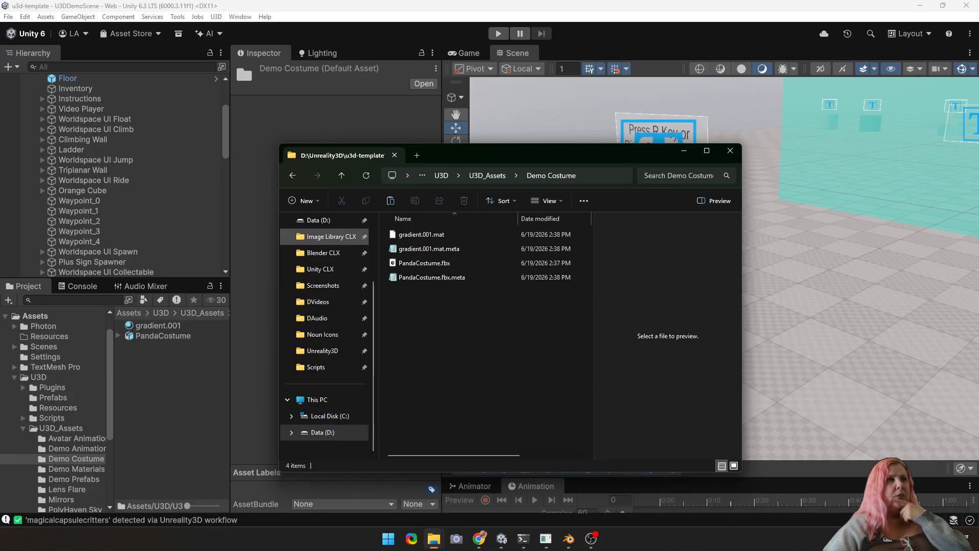
scroll(326, 306, "up", 2)
left_click(322, 272)
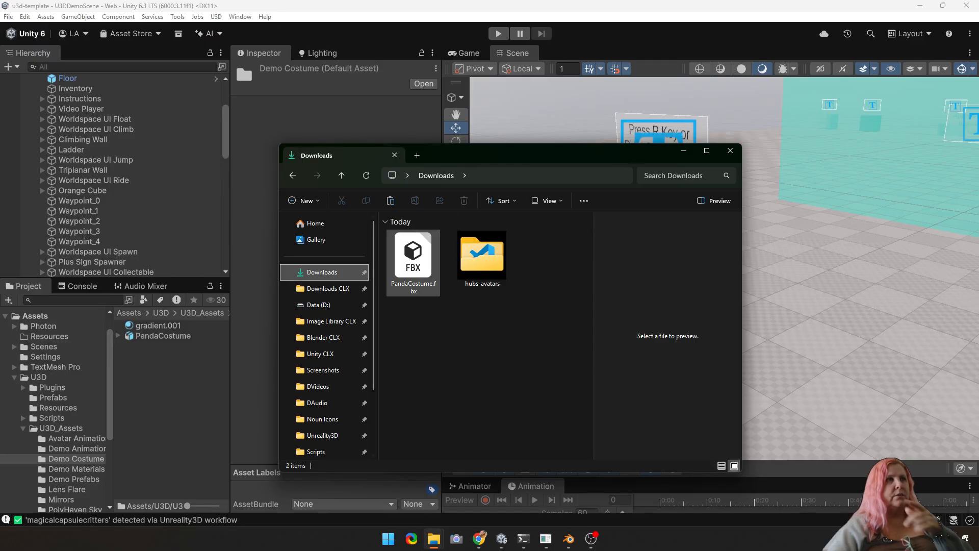
left_click(413, 262)
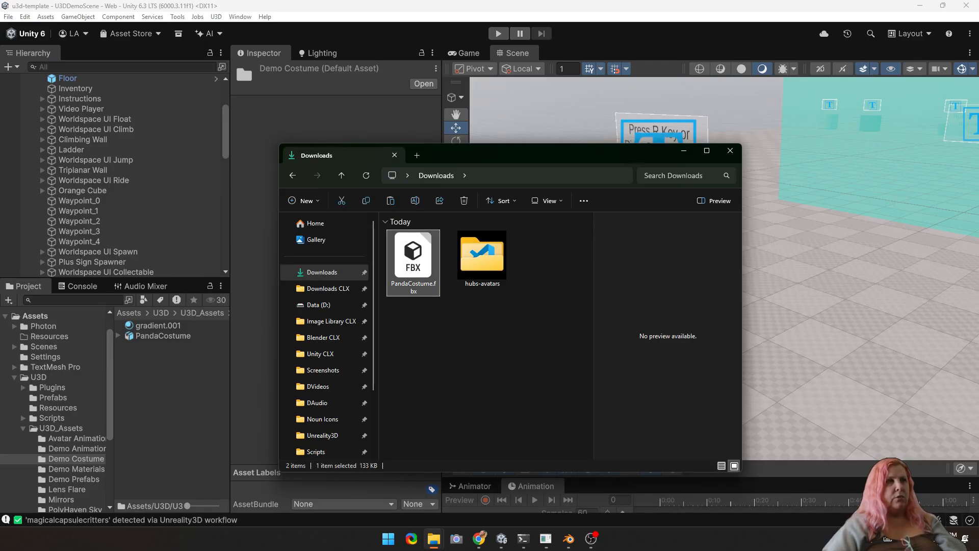
left_click(292, 175)
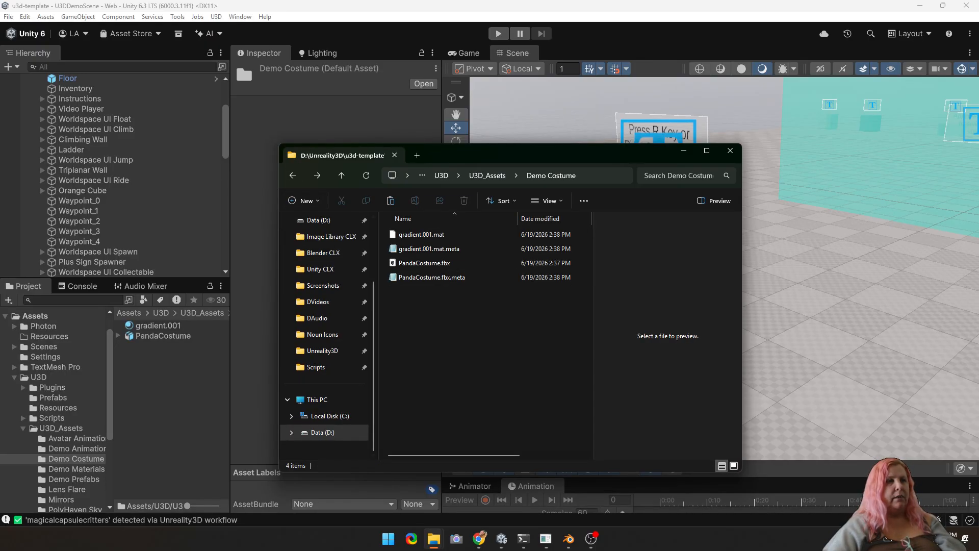
key("ctrl+v")
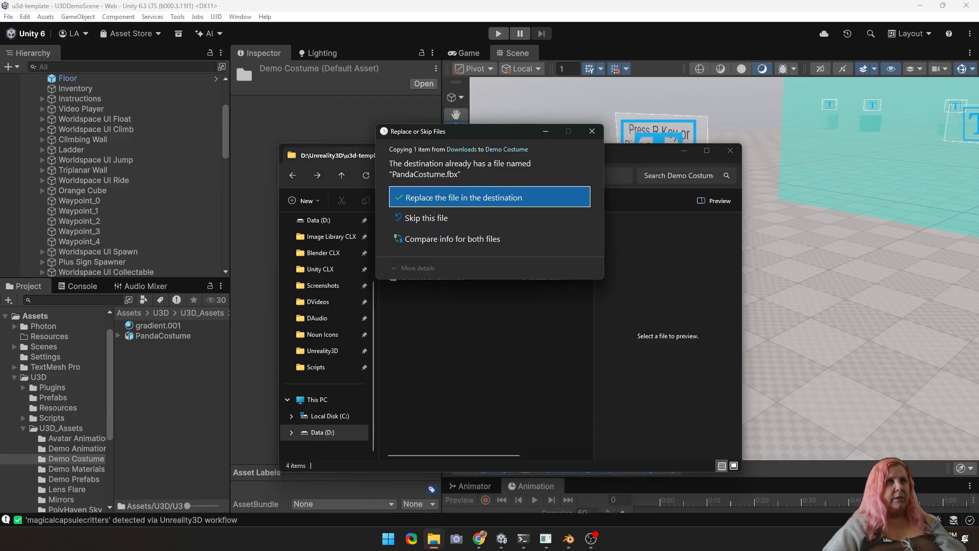
key("Return")
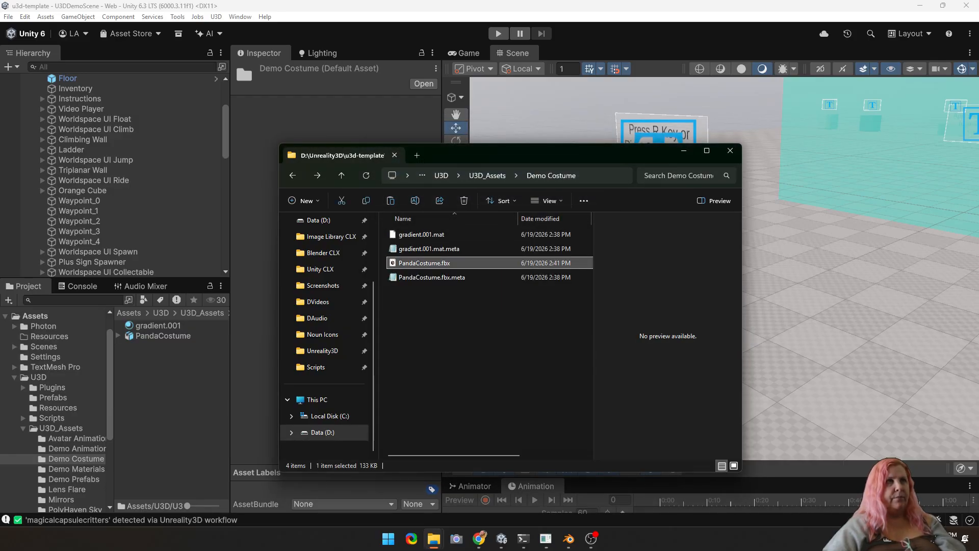
- Try to extract the PandaCostume model's textures into the Demo Costume folder
left_click(163, 335)
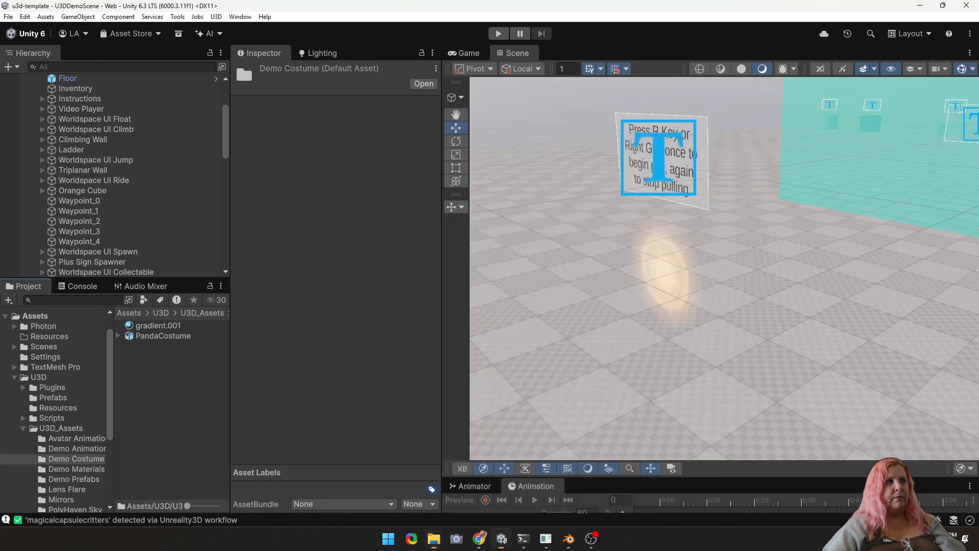
left_click(374, 176)
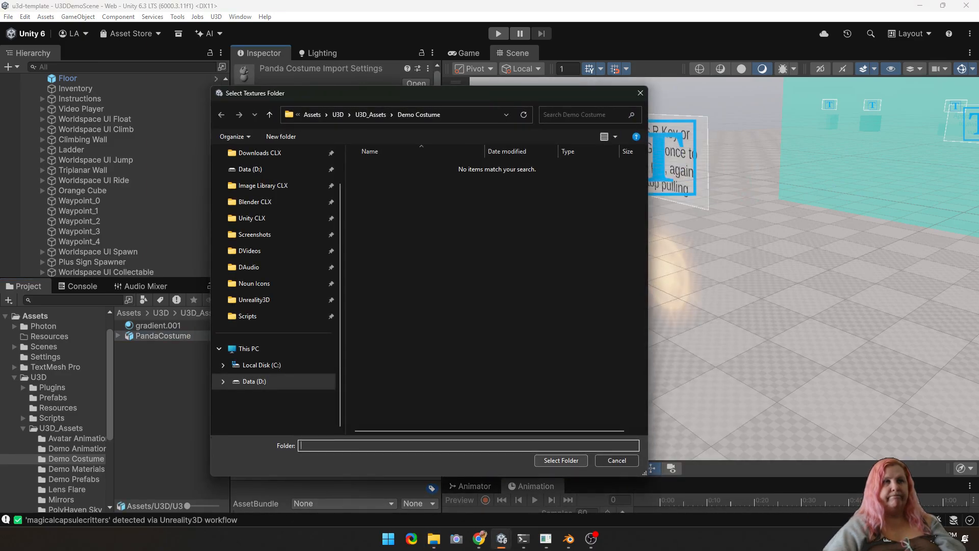
left_click(560, 459)
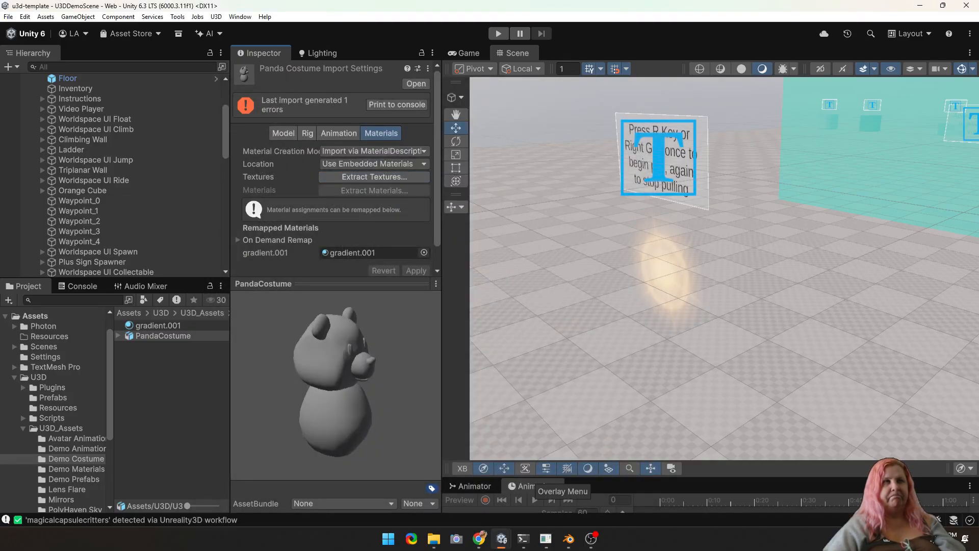
- Switch to Blender and try twice to unpack the resources, writing them to the current directory with overwrite on the first attempt
mouse_move(568, 538)
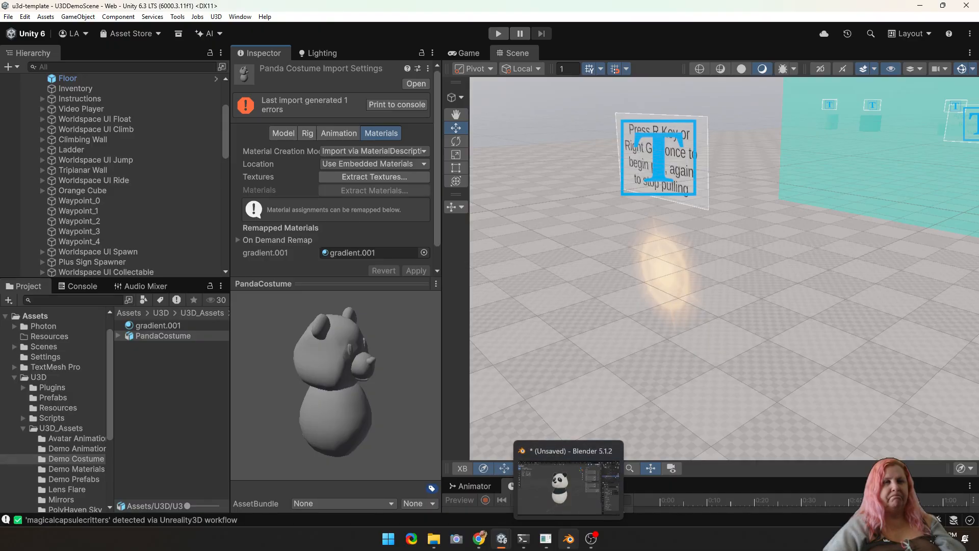
left_click(568, 485)
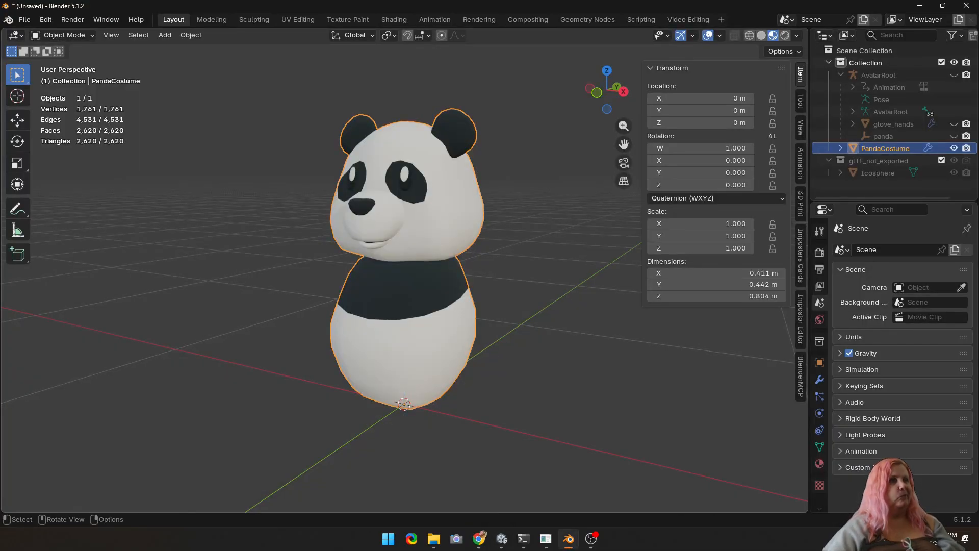
left_click(24, 20)
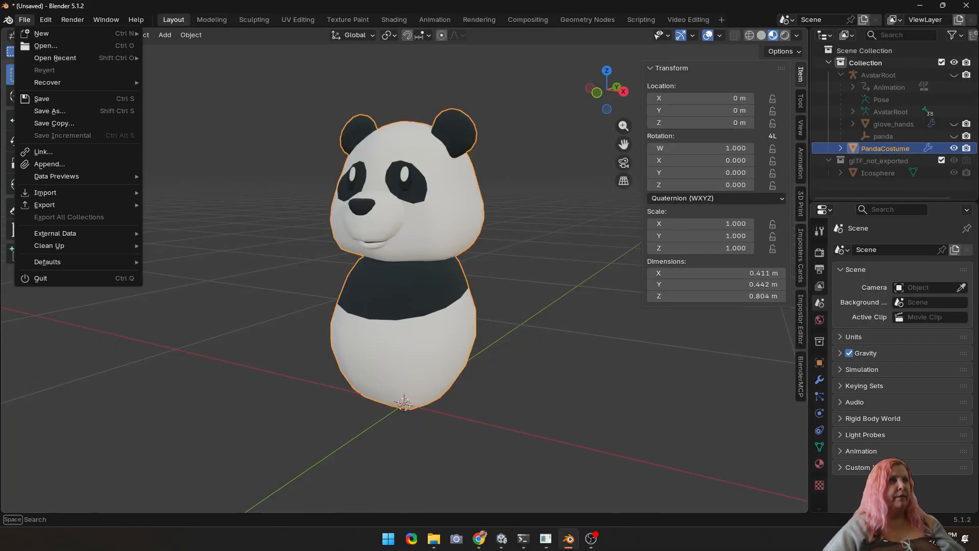
mouse_move(76, 233)
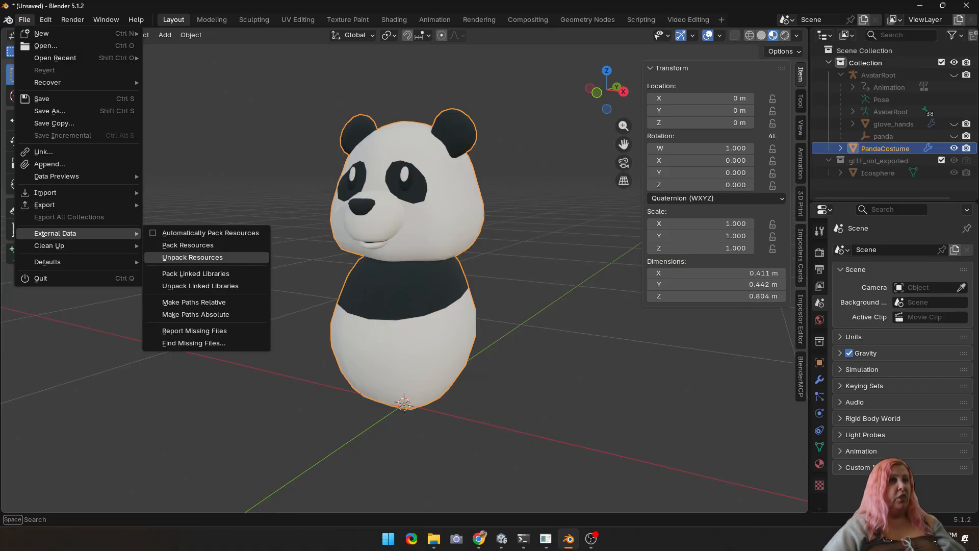
left_click(192, 257)
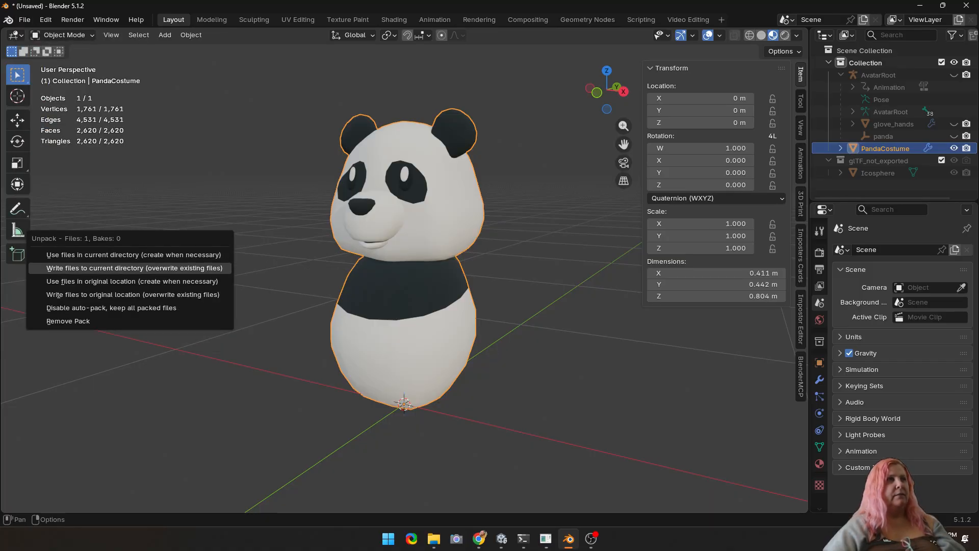
left_click(133, 268)
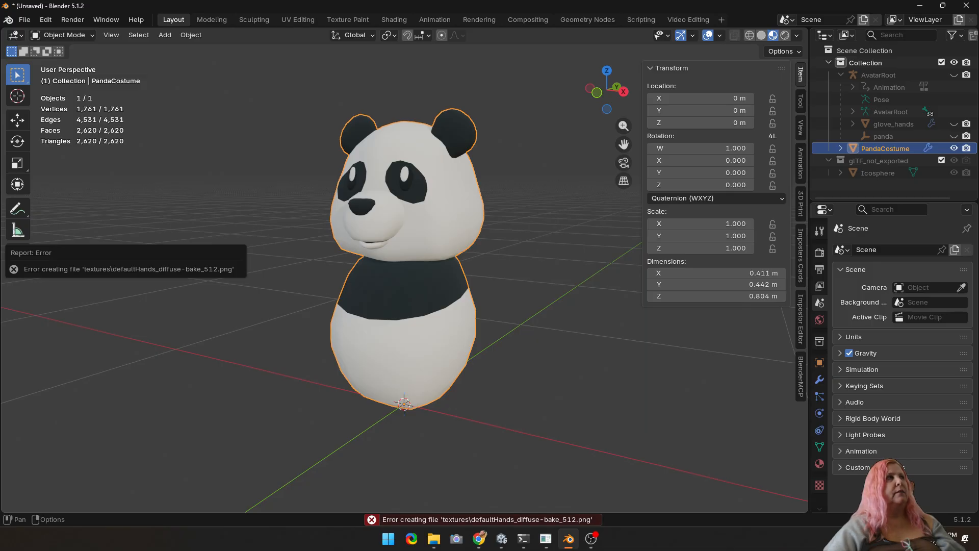
left_click(24, 20)
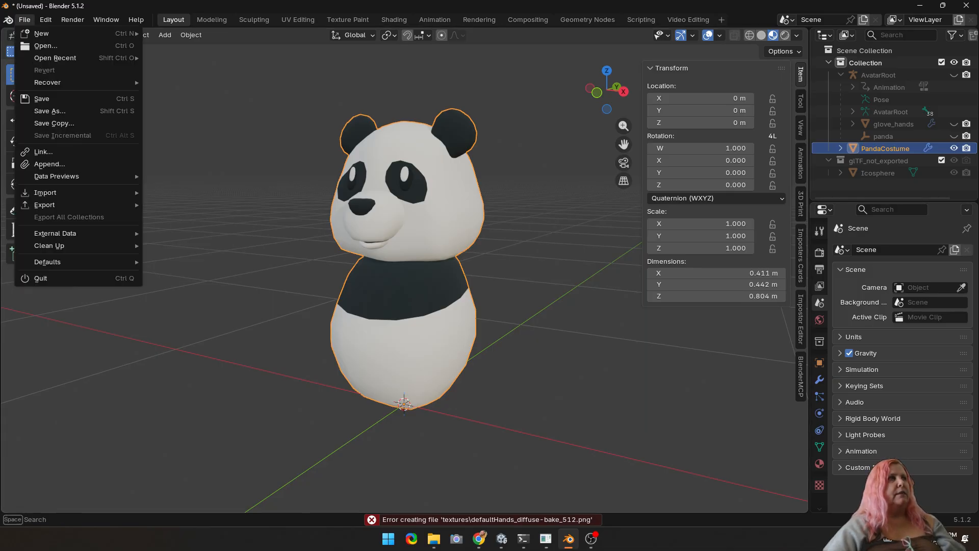
mouse_move(77, 233)
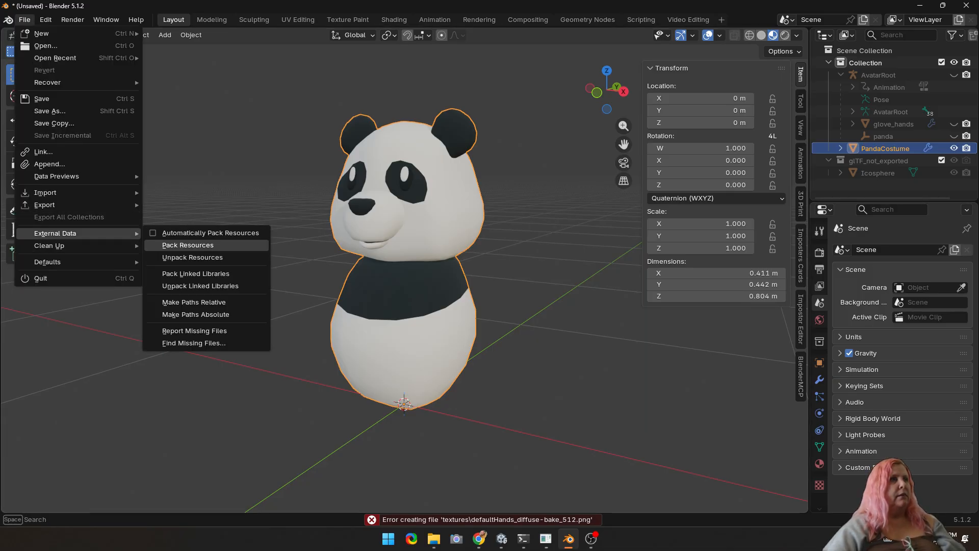
left_click(180, 257)
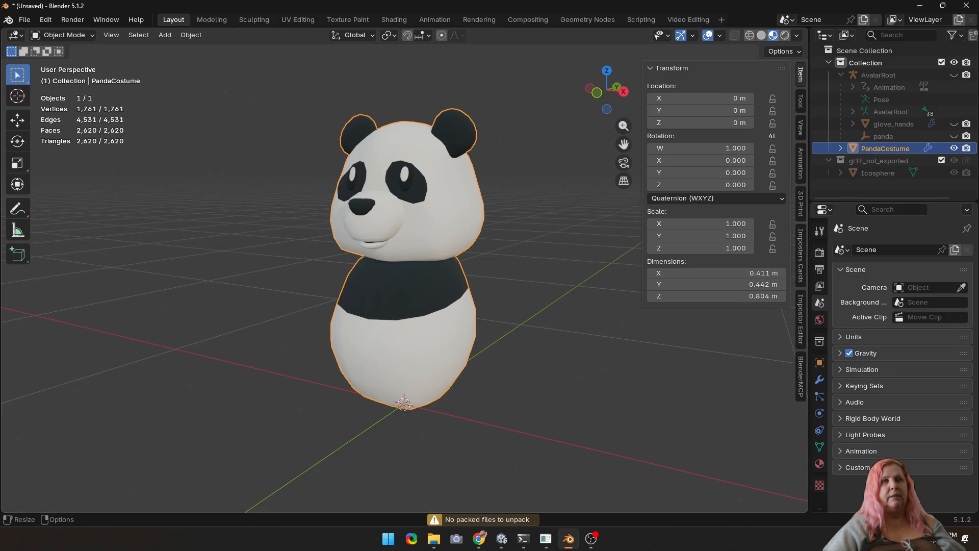
- Show the gradient.001 material's settings and widen the properties area to read the full name of its base color image
left_click(819, 463)
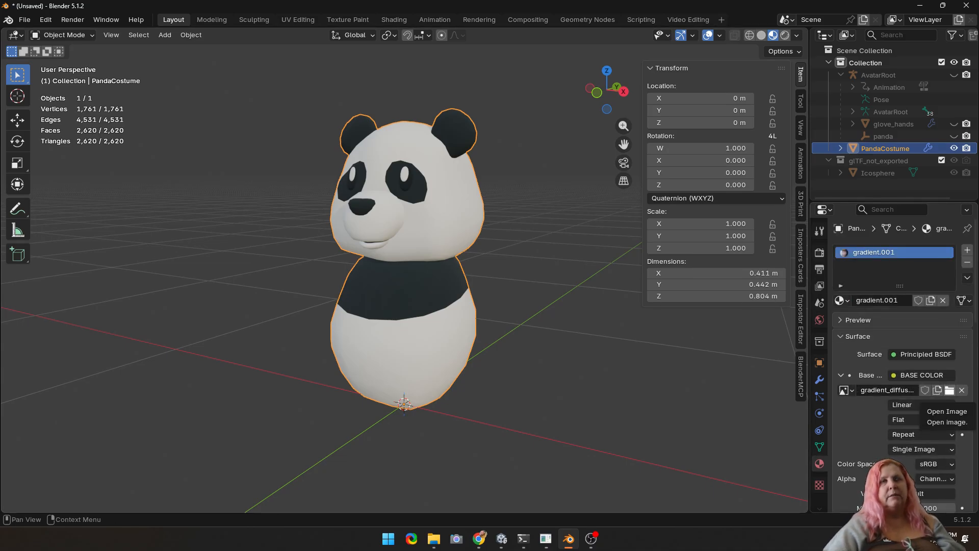
left_click(950, 390)
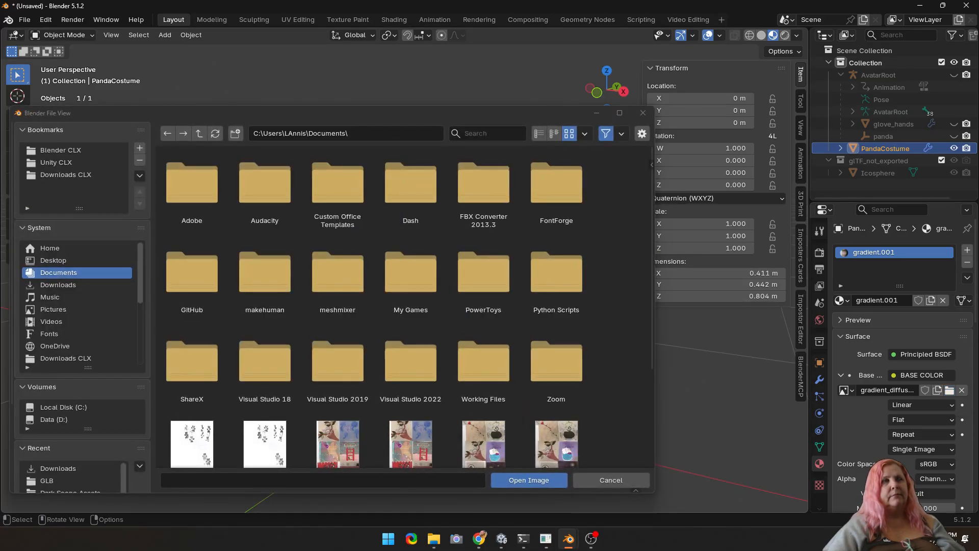
left_click(643, 113)
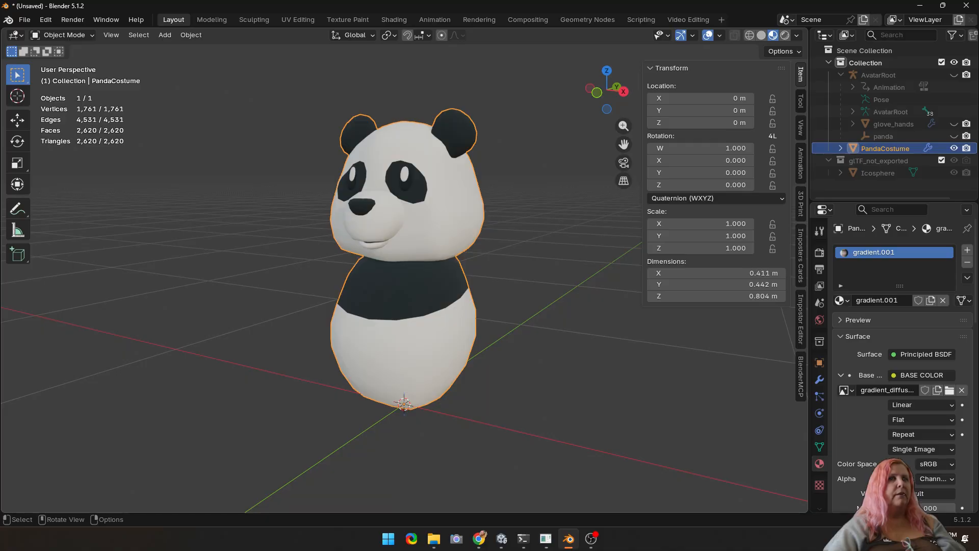
left_click_drag(810, 254, 676, 255)
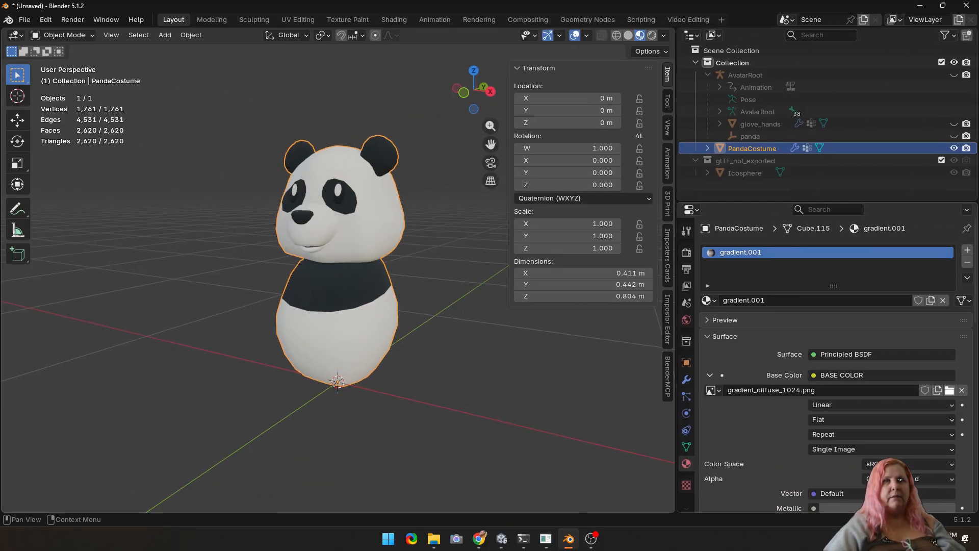
- Look for the base color image file in Downloads, browsing through the hubs-avatars and animal-avatars folders
left_click(949, 390)
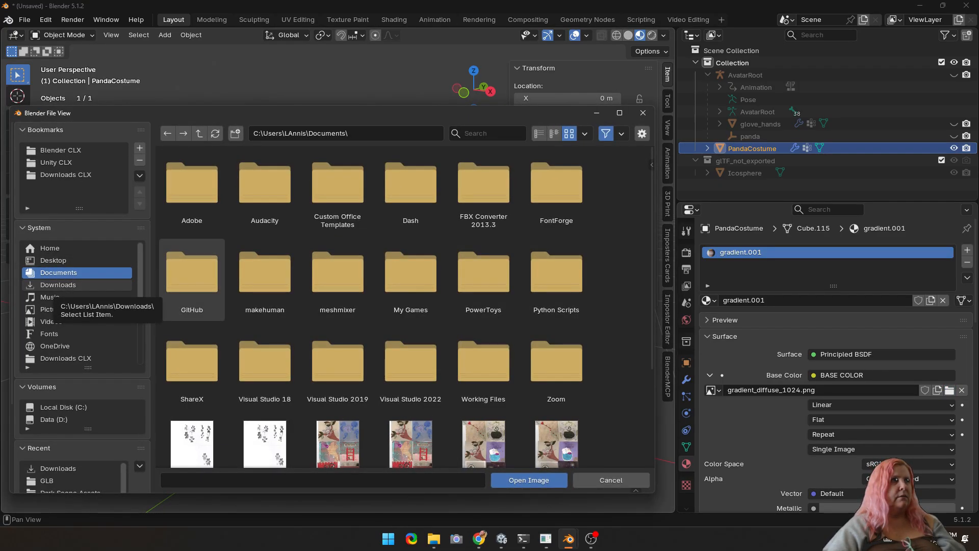
left_click(57, 285)
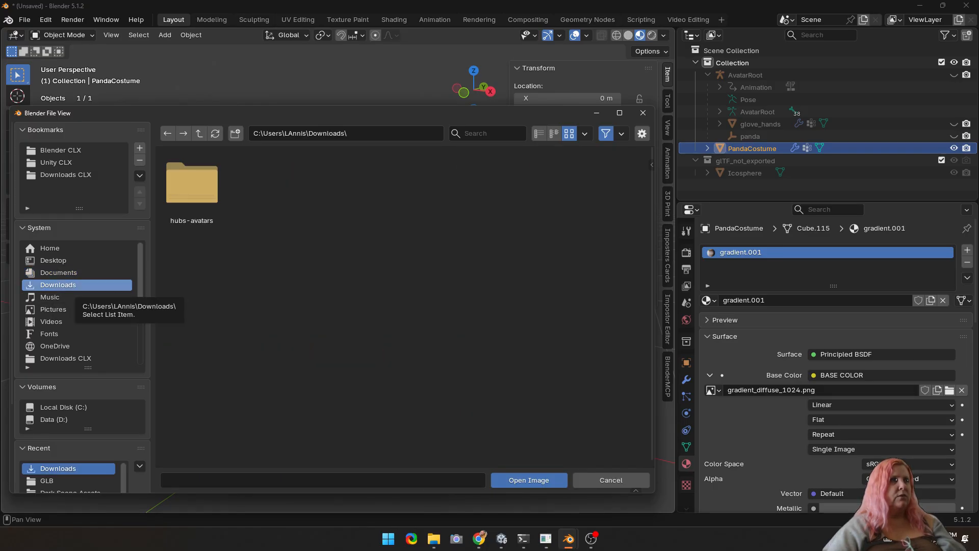
double_click(192, 186)
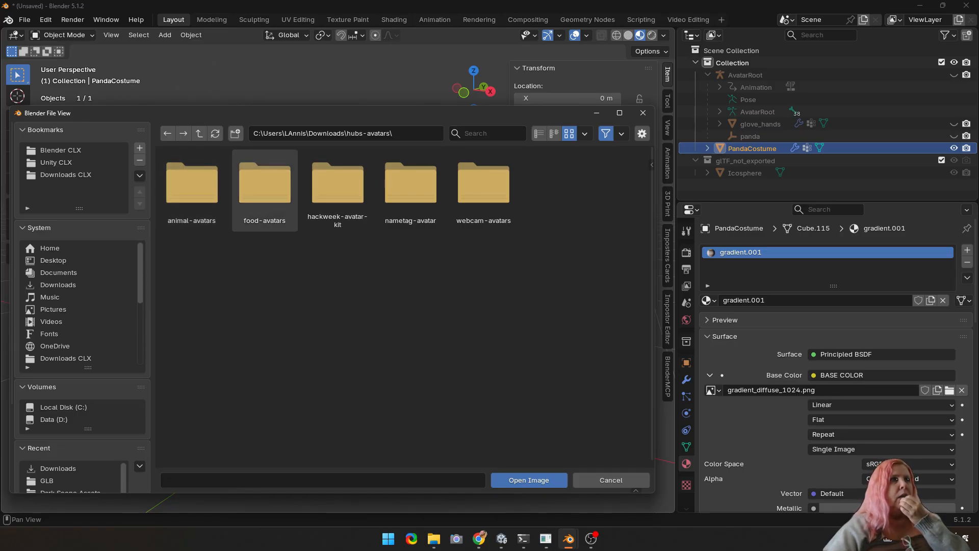
double_click(191, 186)
double_click(192, 186)
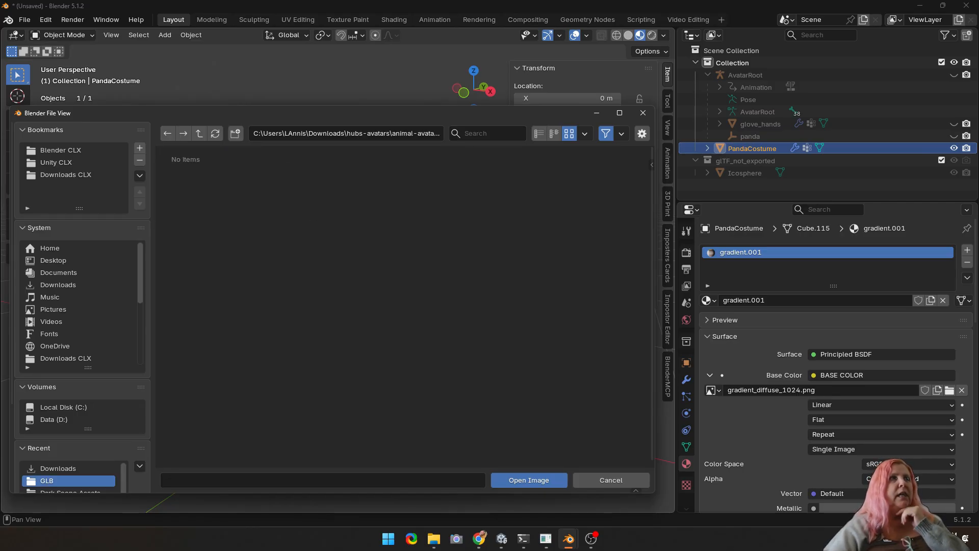
left_click(529, 480)
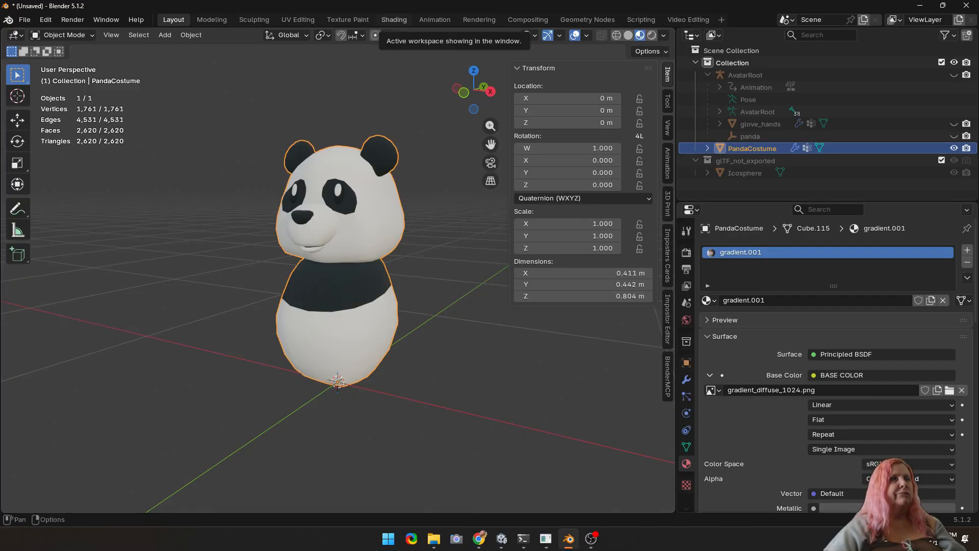
- Switch to the Shading workspace and enable a fake user for the gradient_diffuse_1024.png image in the BASE COLOR node
left_click(394, 20)
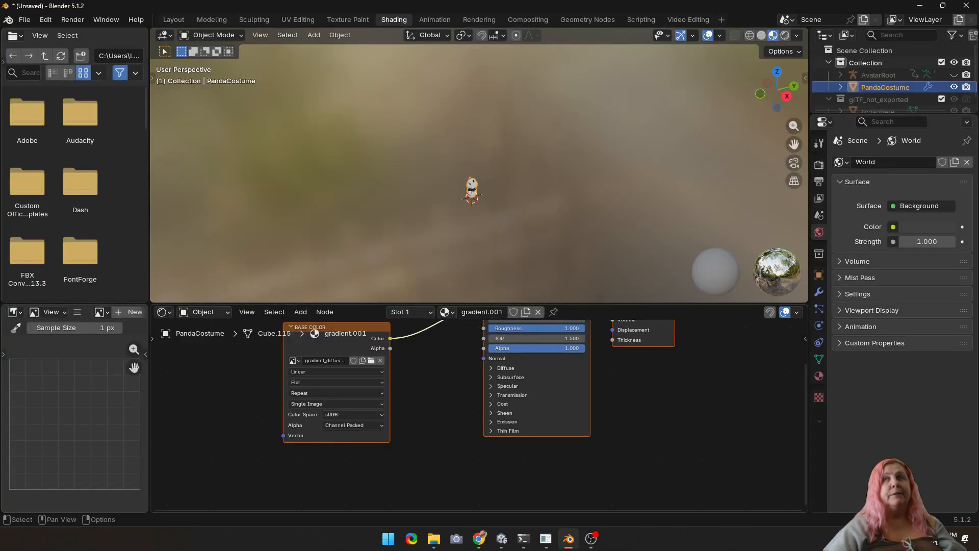
middle_click_drag(438, 383, 448, 424)
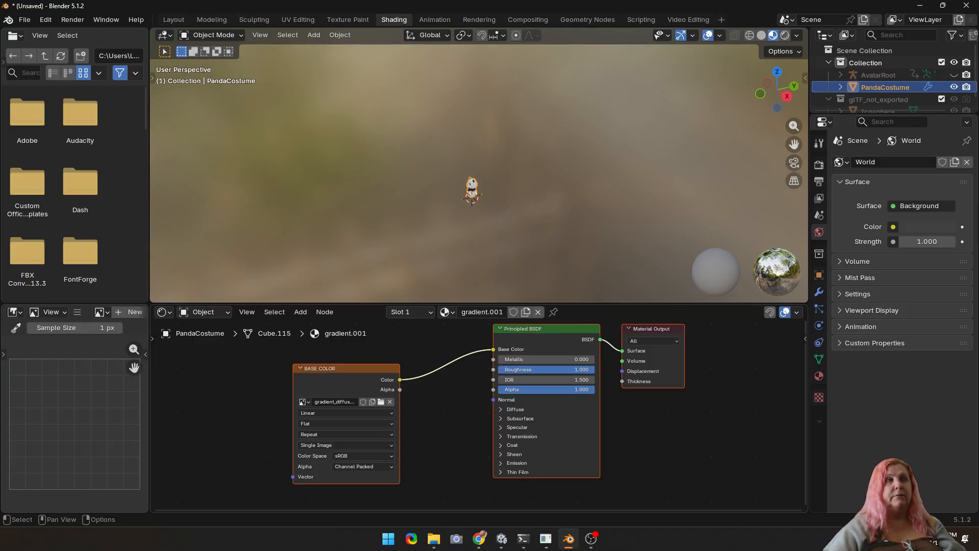
scroll(375, 408, "up", 4)
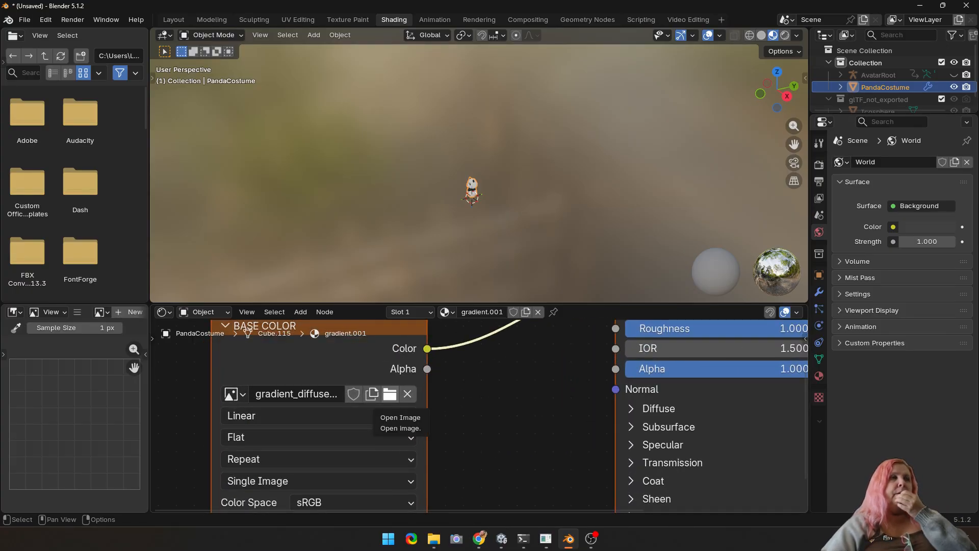
middle_click_drag(389, 393, 371, 417)
left_click(335, 418)
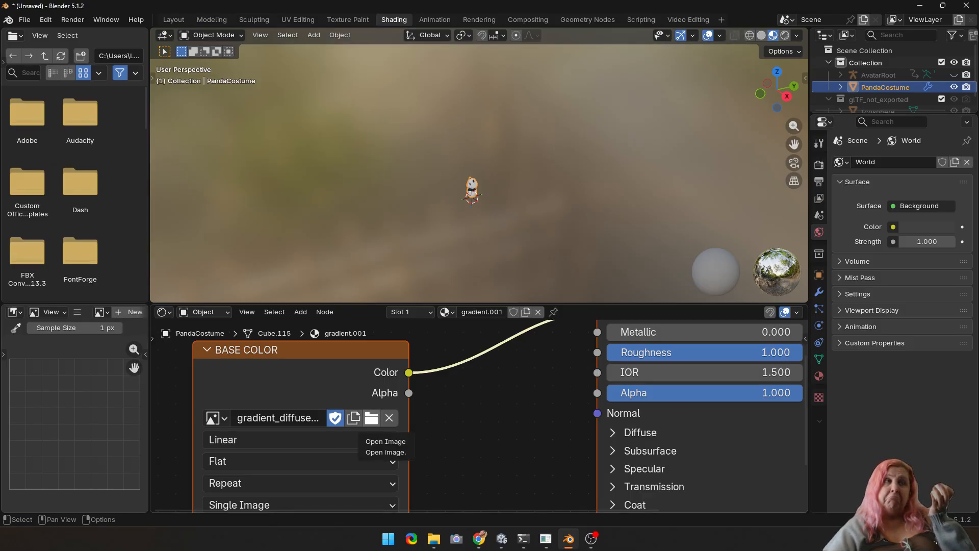
scroll(371, 417, "down", 4)
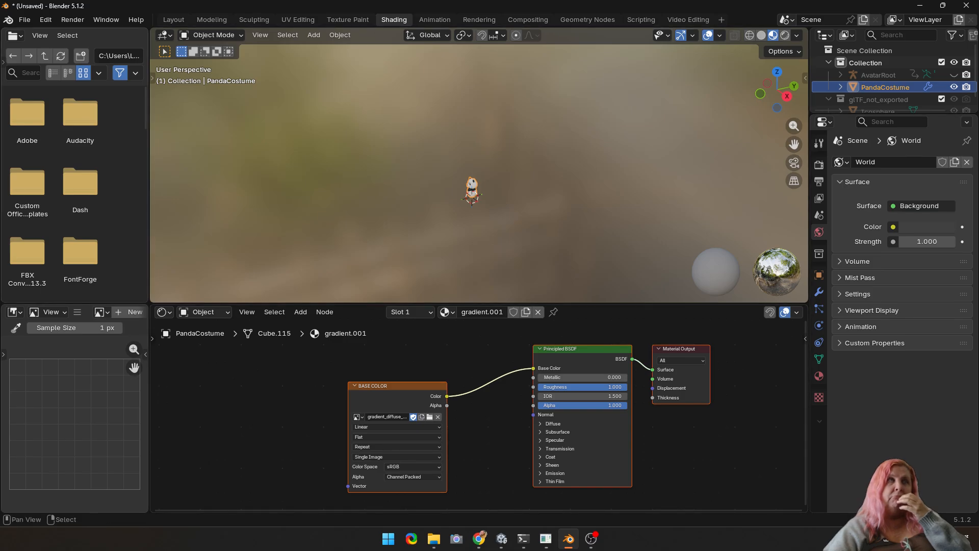
- Make all external file paths absolute
left_click(25, 19)
mouse_move(51, 205)
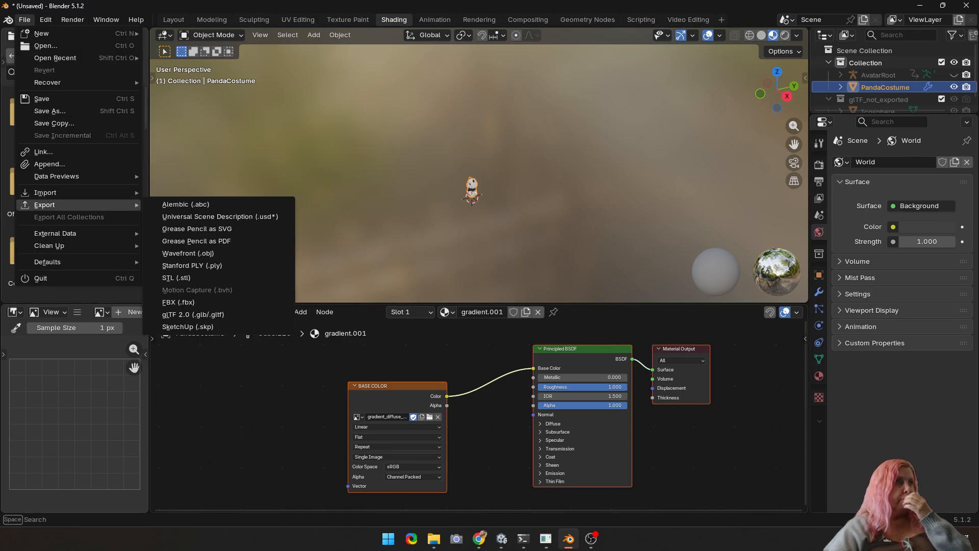
mouse_move(56, 233)
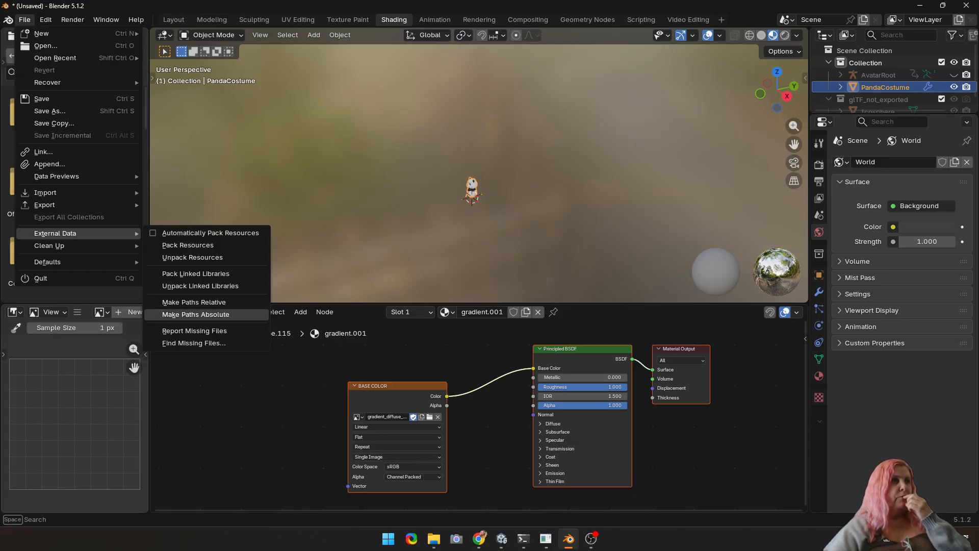
left_click(195, 314)
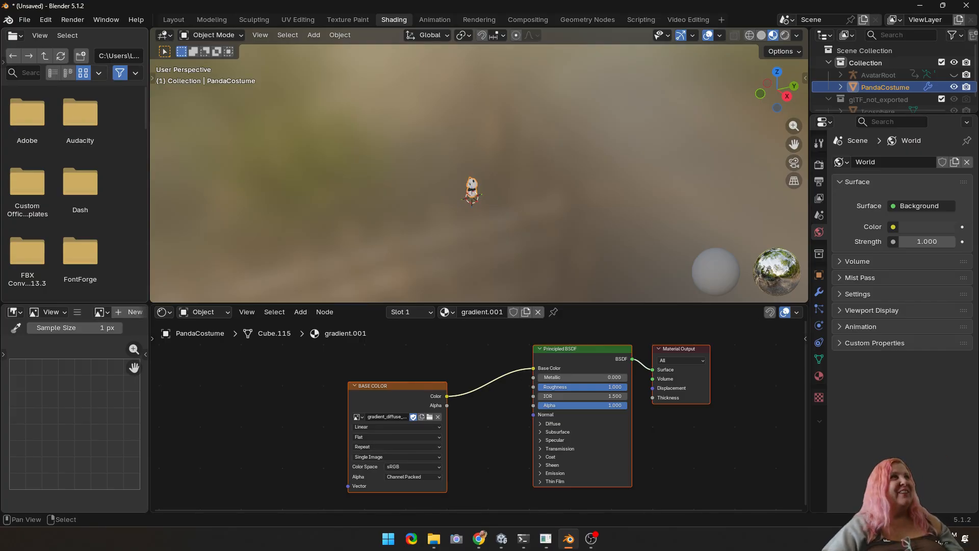
- Save the Blender scene as pandacostume in the Downloads folder
left_click(25, 20)
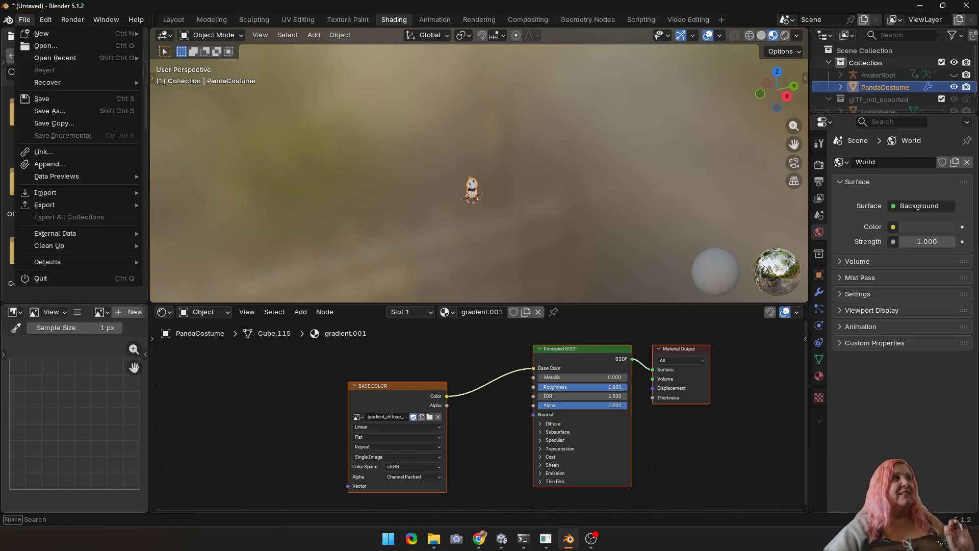
left_click(50, 111)
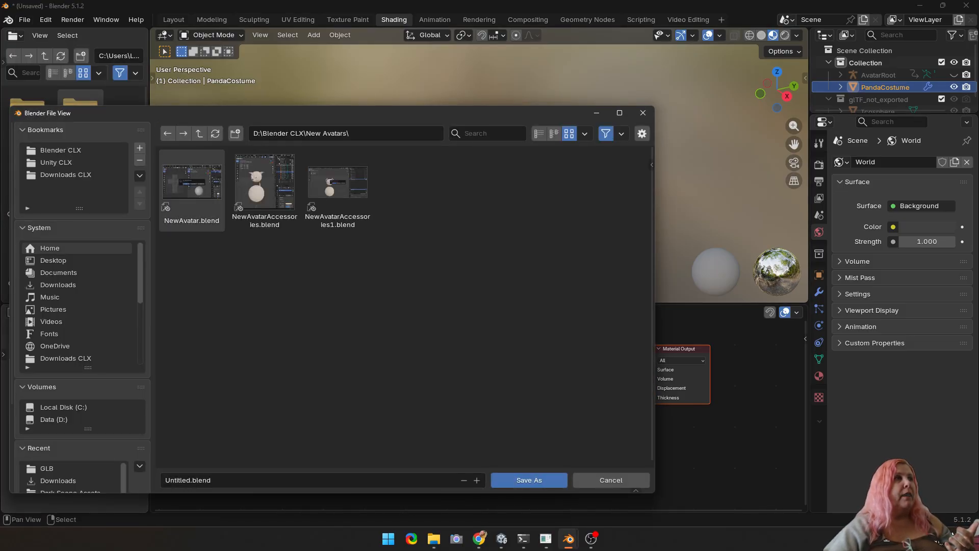
left_click(58, 285)
left_click(210, 480)
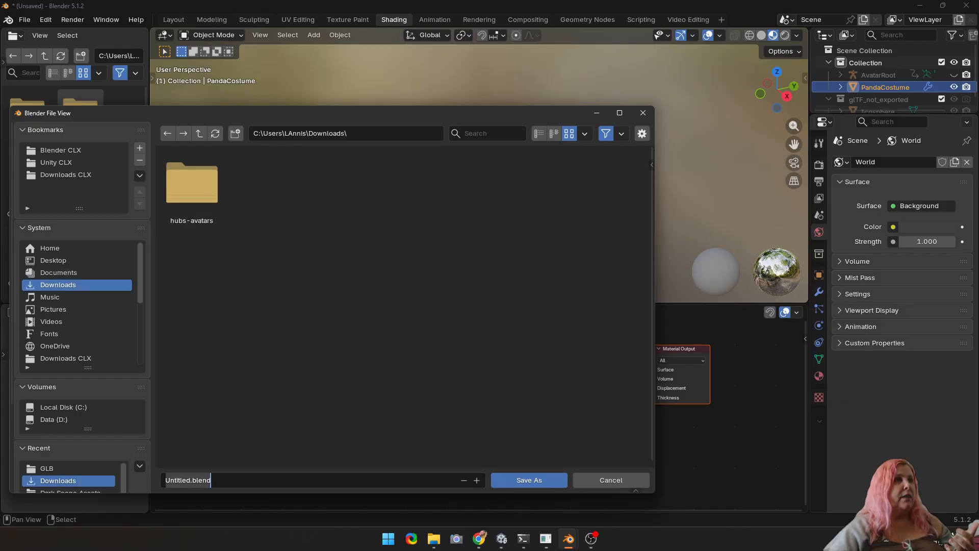
type("panda")
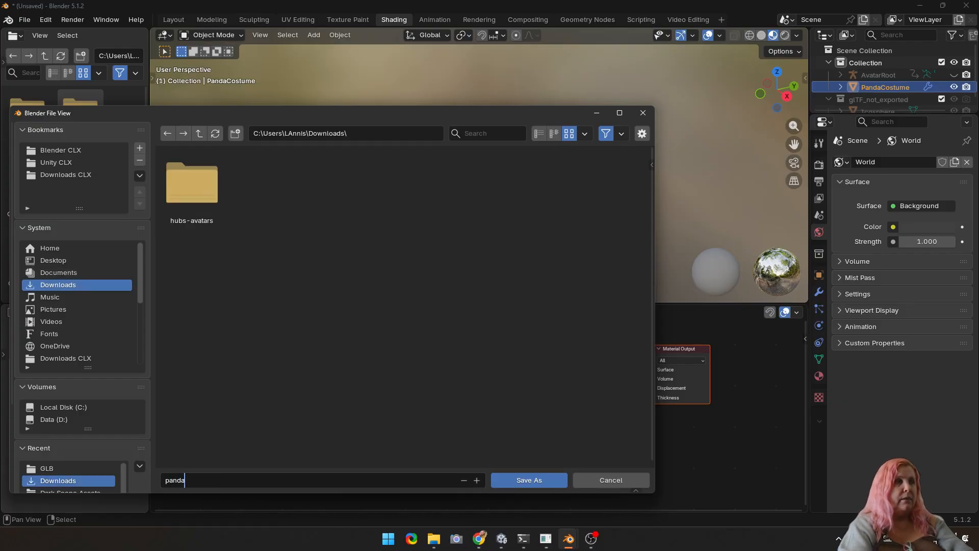
type("cost")
type("ume")
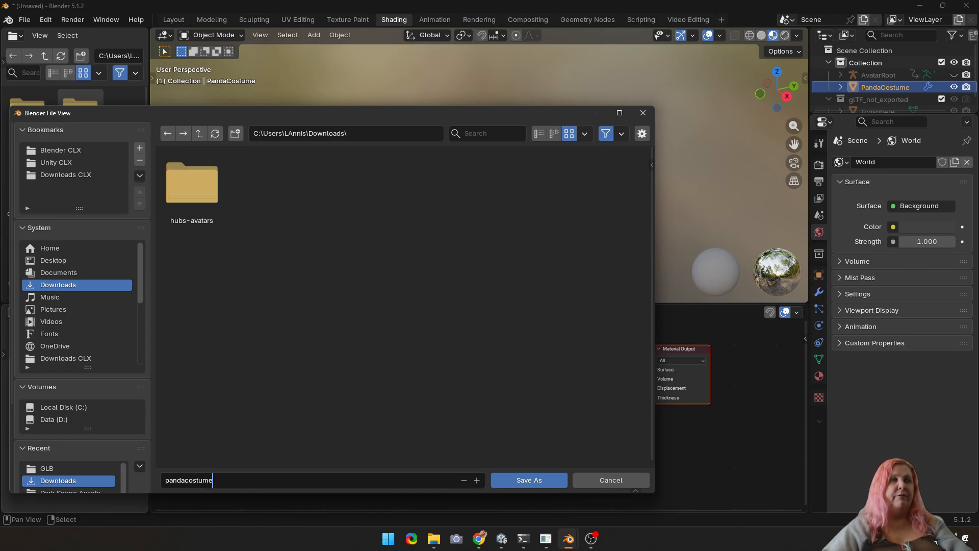
key("Return")
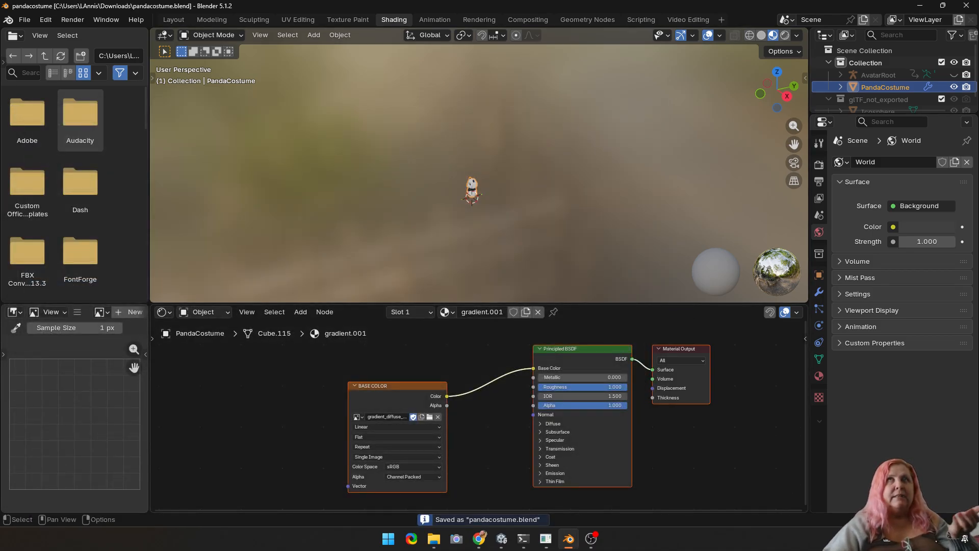
- Return to the Layout workspace and try to unpack the scene's resources
scroll(479, 173, "up", 8)
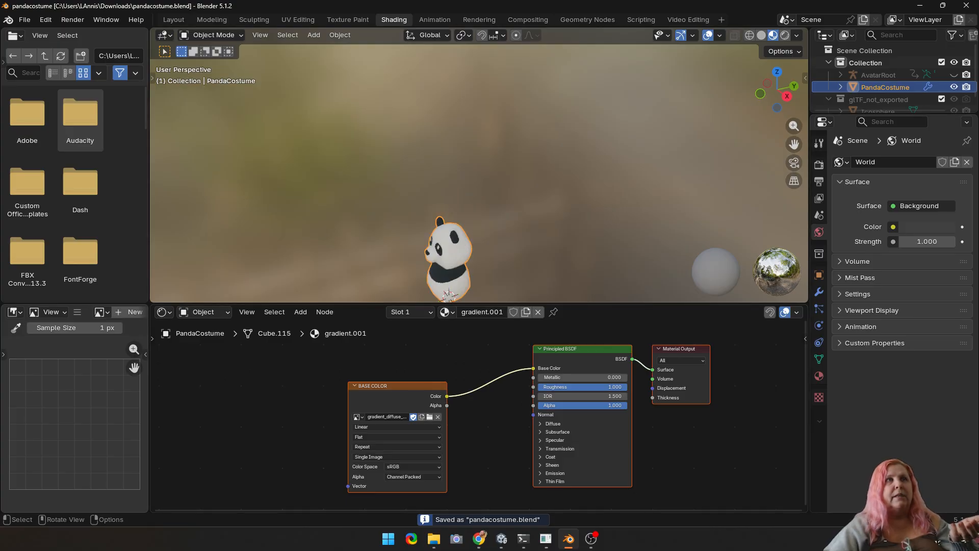
middle_click_drag(459, 219, 517, 108)
scroll(479, 173, "up", 4)
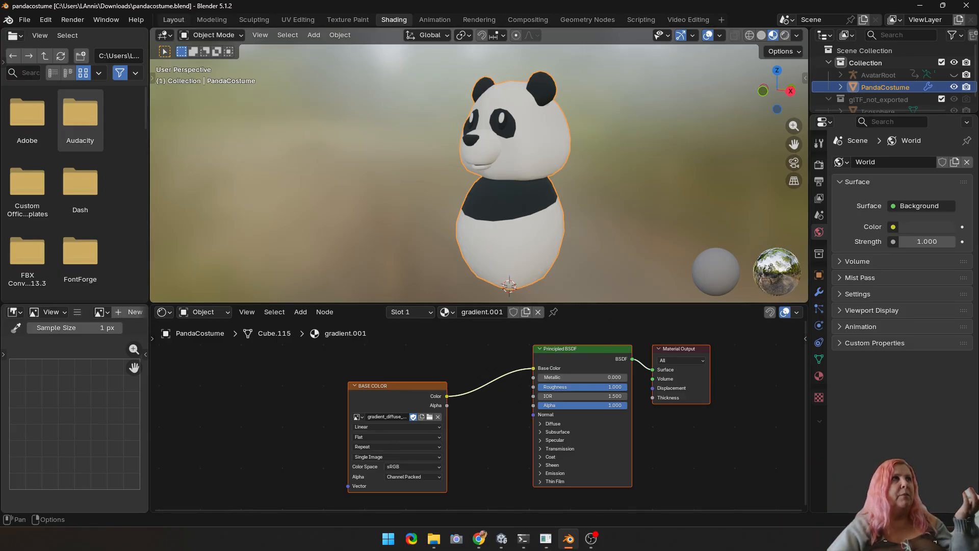
left_click(173, 20)
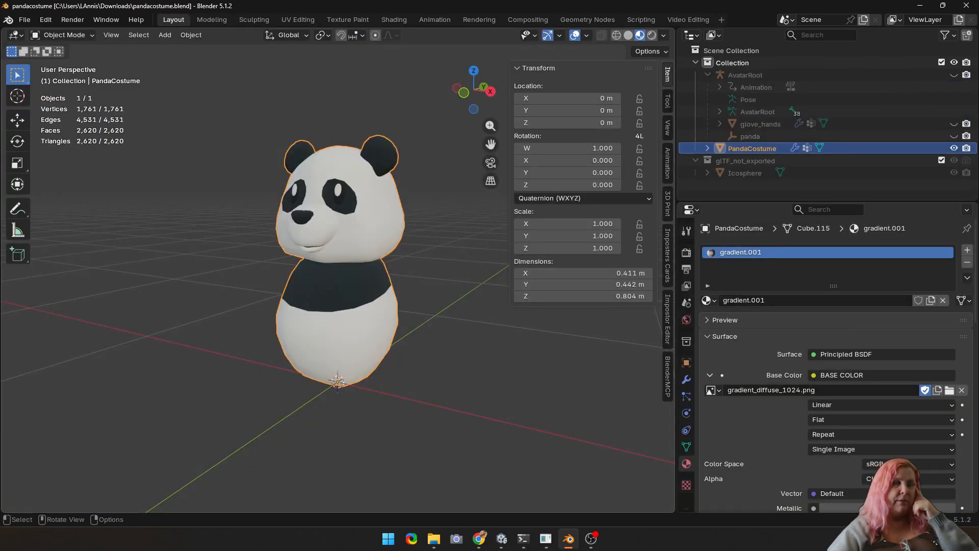
left_click(25, 19)
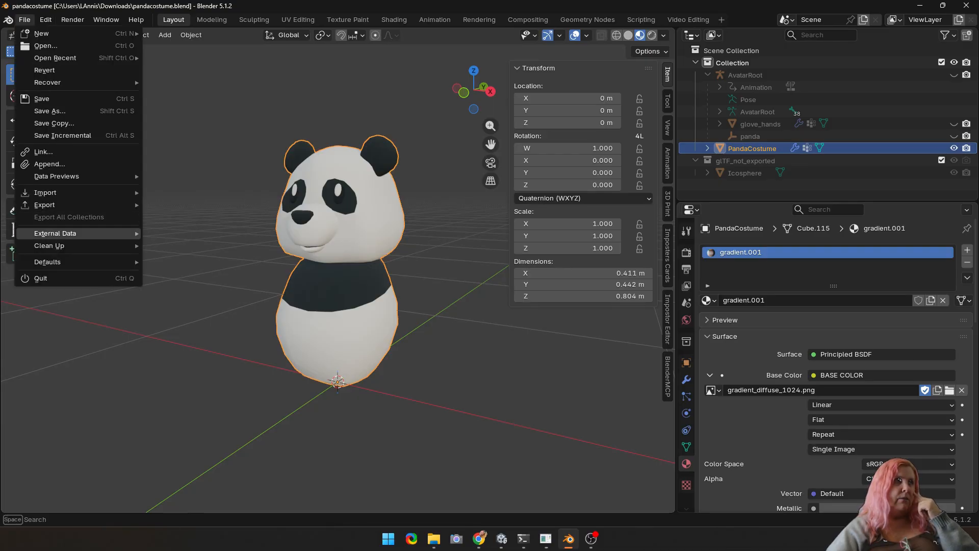
mouse_move(56, 233)
left_click(192, 257)
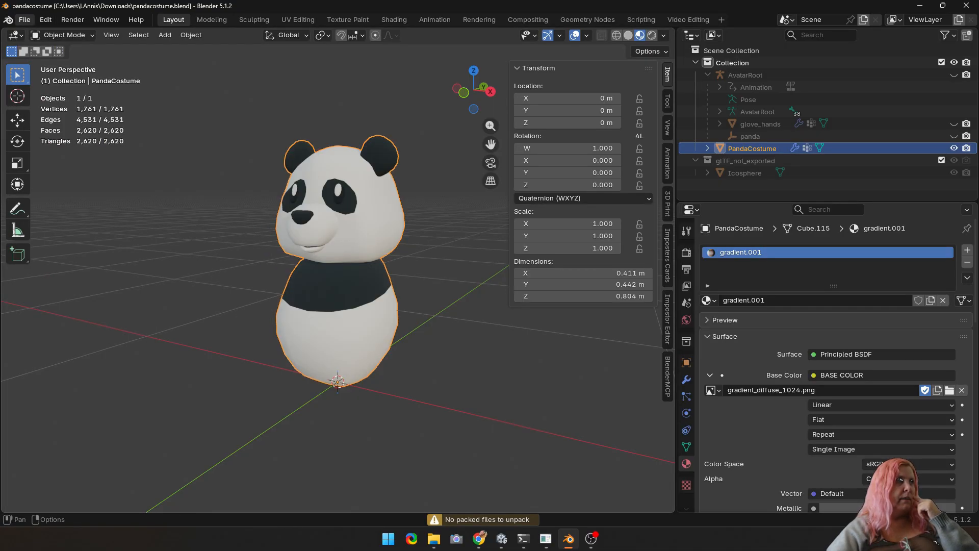
- Pack the external resources into the pandacostume blend file
left_click(24, 20)
mouse_move(56, 233)
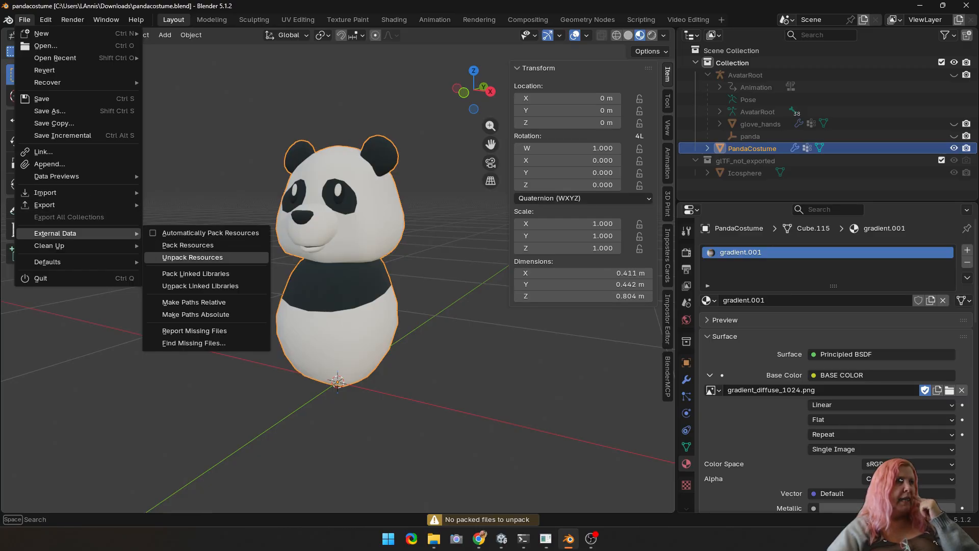
left_click(192, 245)
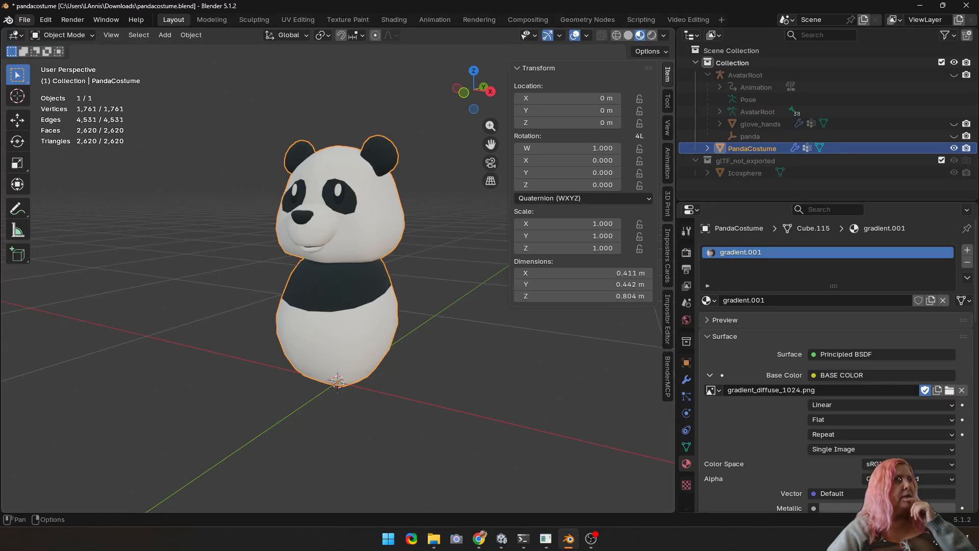
- Export the selected panda costume as FBX, overwriting PandaCostume.fbx in Downloads
left_click(24, 20)
mouse_move(45, 193)
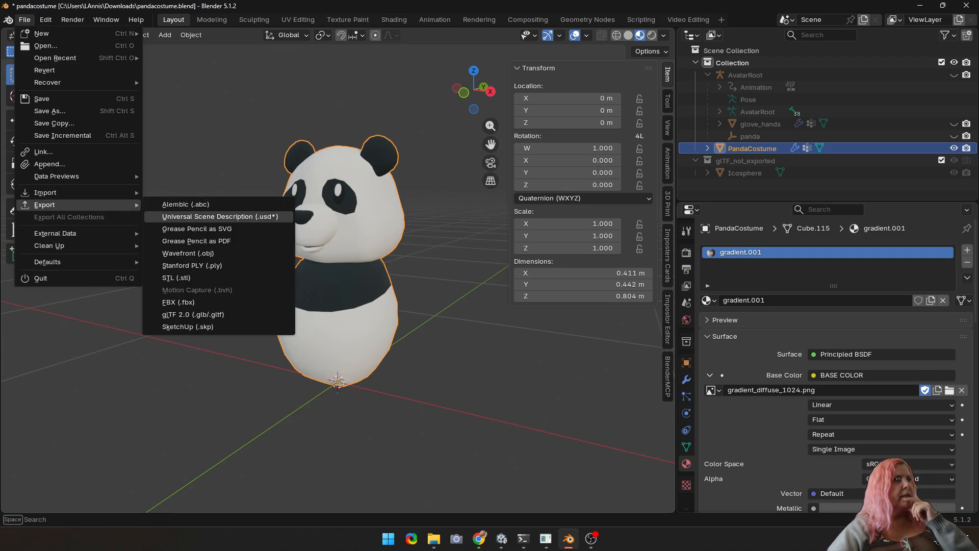
left_click(178, 302)
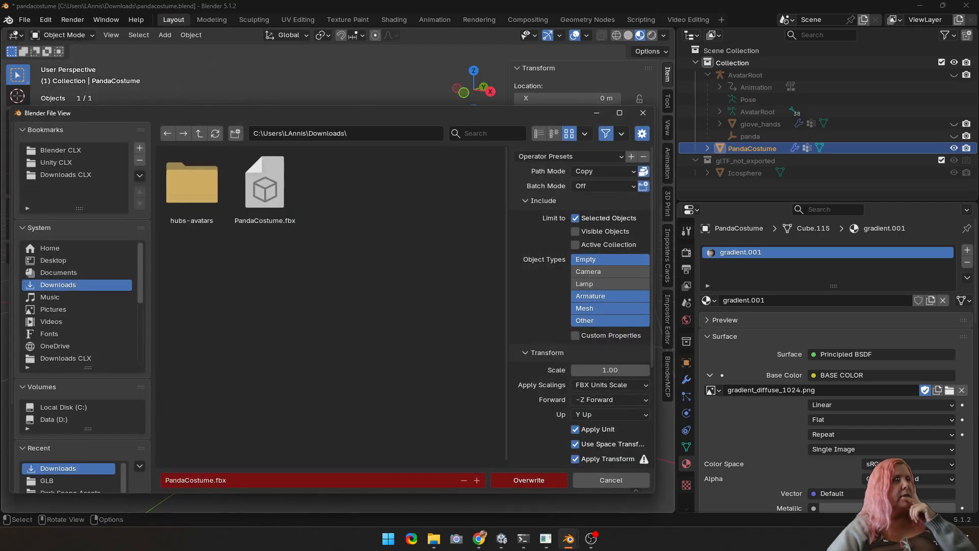
left_click(264, 190)
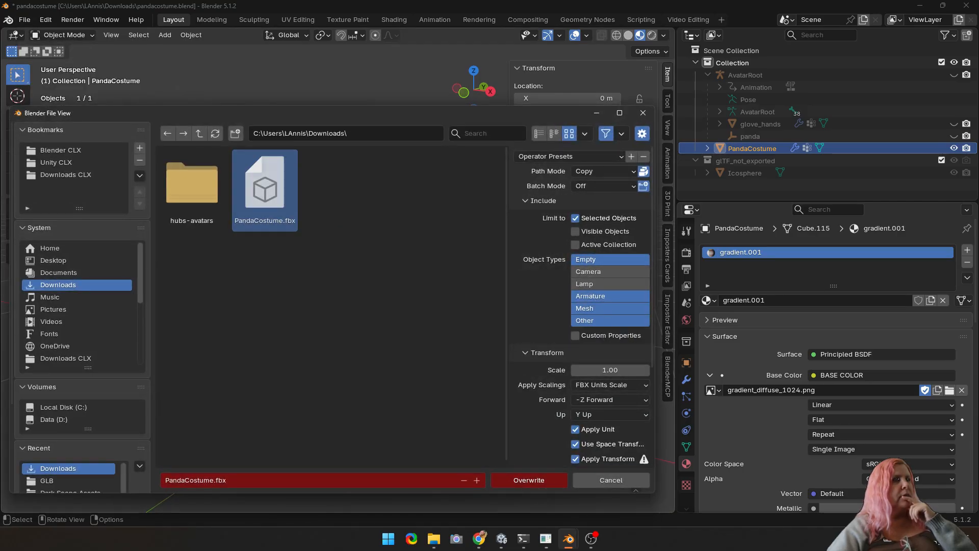
left_click(529, 480)
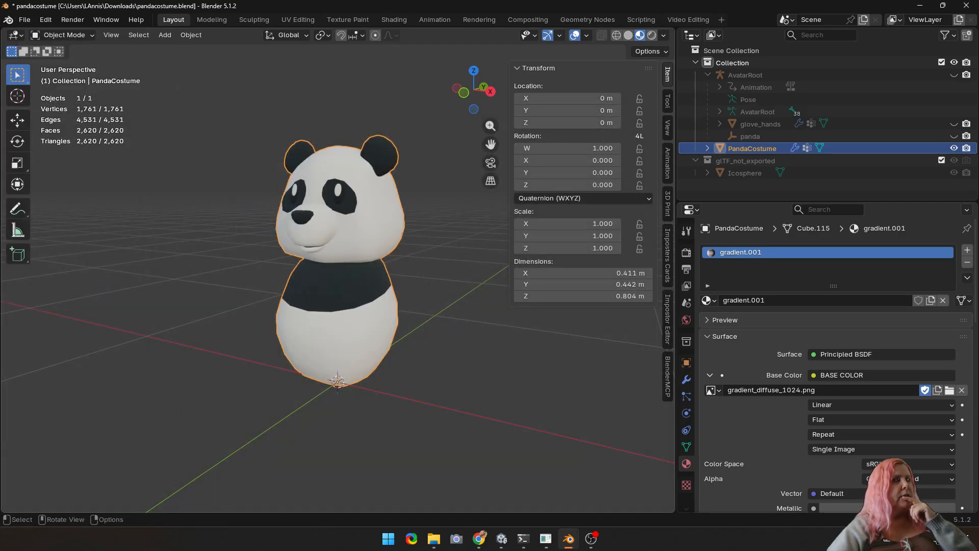
- Switch to the u3d-template project in Unity and reveal the PandaCostume asset in File Explorer
left_click(502, 538)
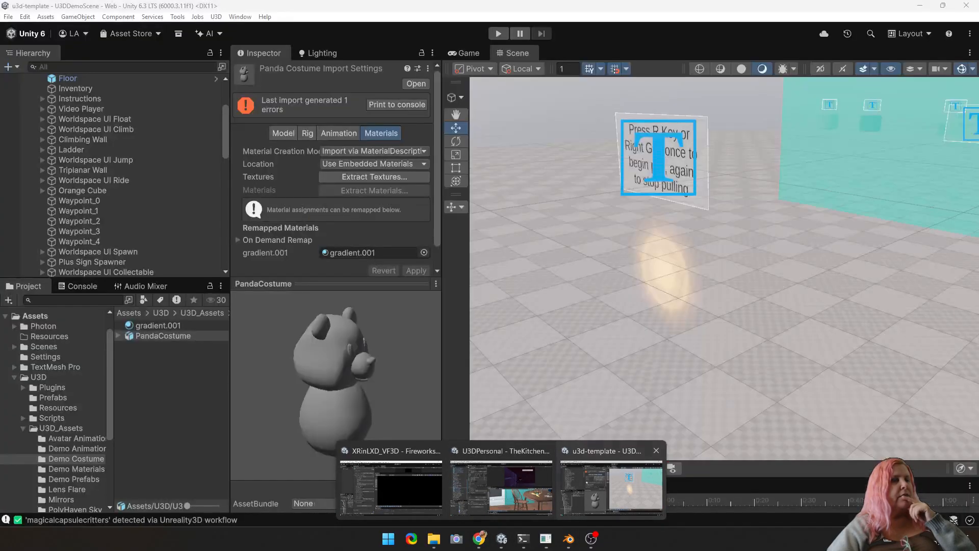
left_click(607, 487)
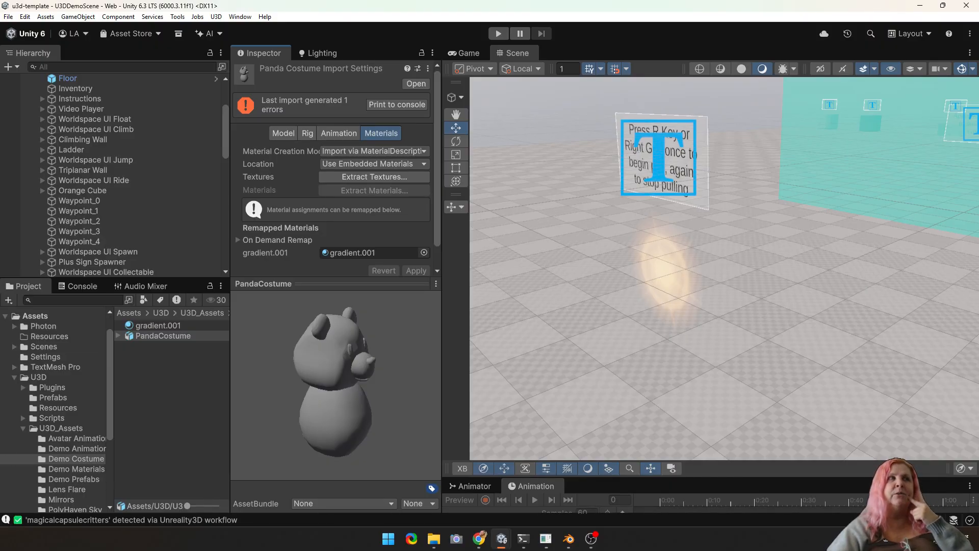
right_click(164, 335)
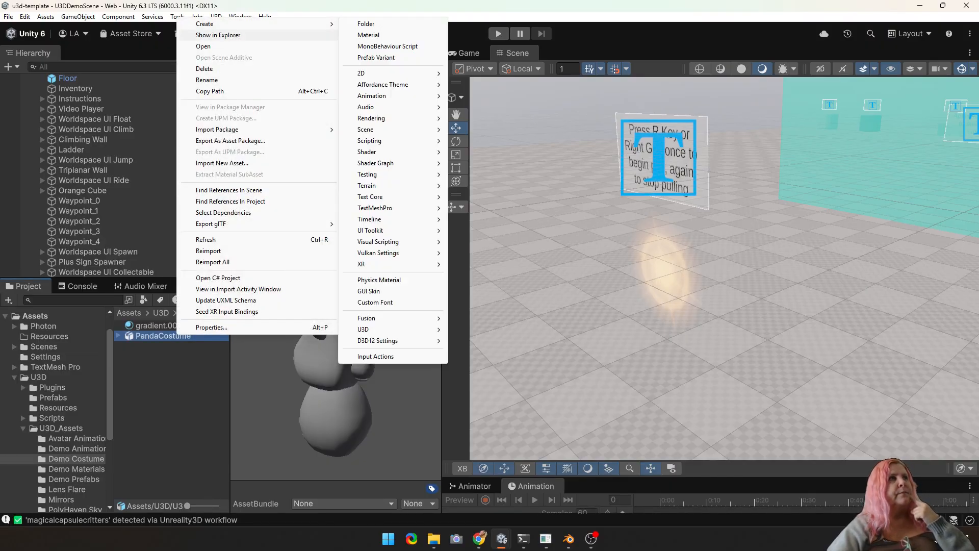
left_click(225, 35)
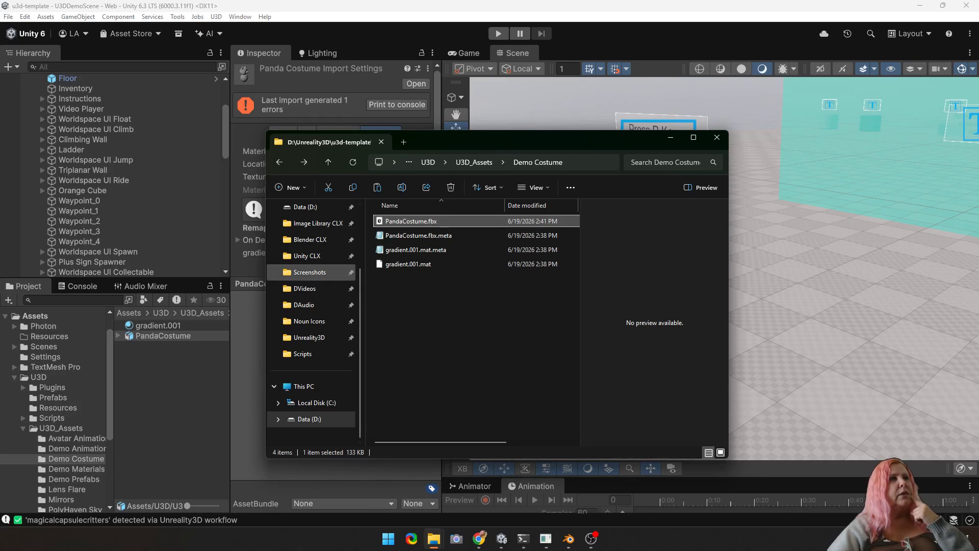
- Copy PandaCostume.fbx from Downloads into the Demo Costume folder, replacing the existing file
scroll(311, 373, "up", 3)
left_click(308, 258)
left_click(399, 245)
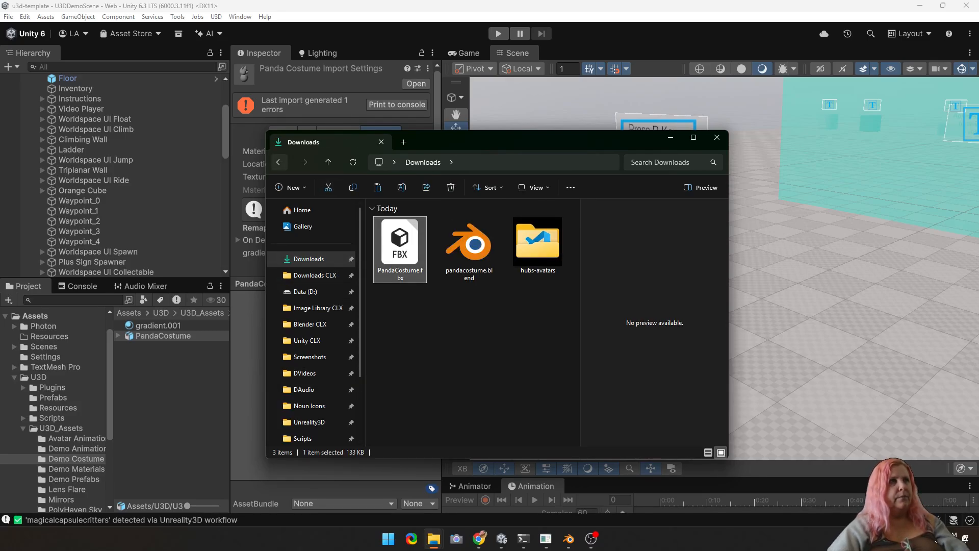
left_click(279, 162)
key("ctrl+v")
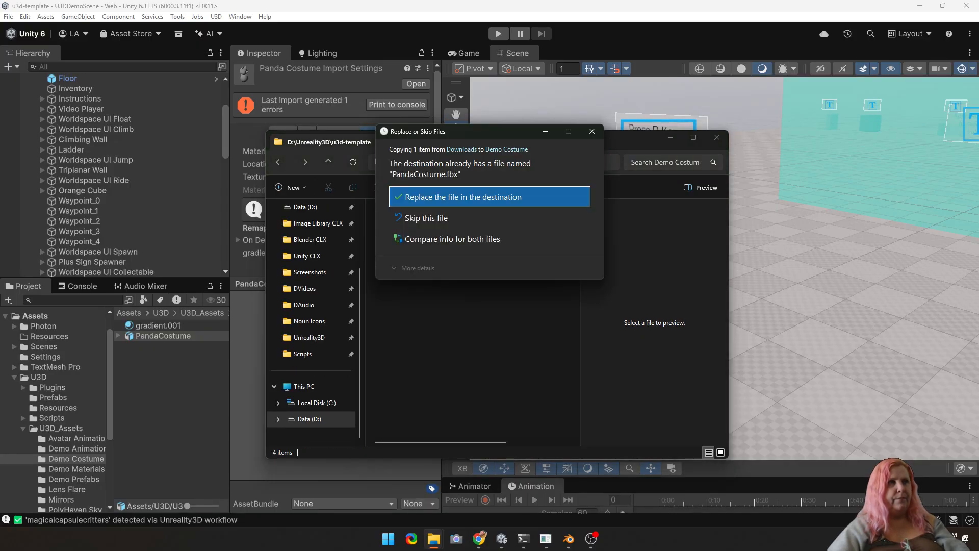
key("Return")
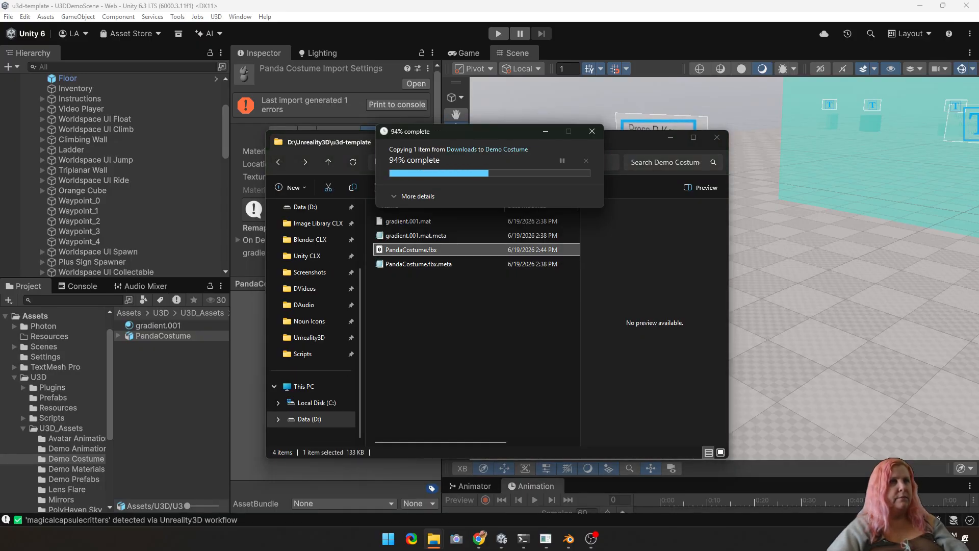
- Try to extract the PandaCostume model's textures into the Demo Costume folder in Unity
left_click(172, 403)
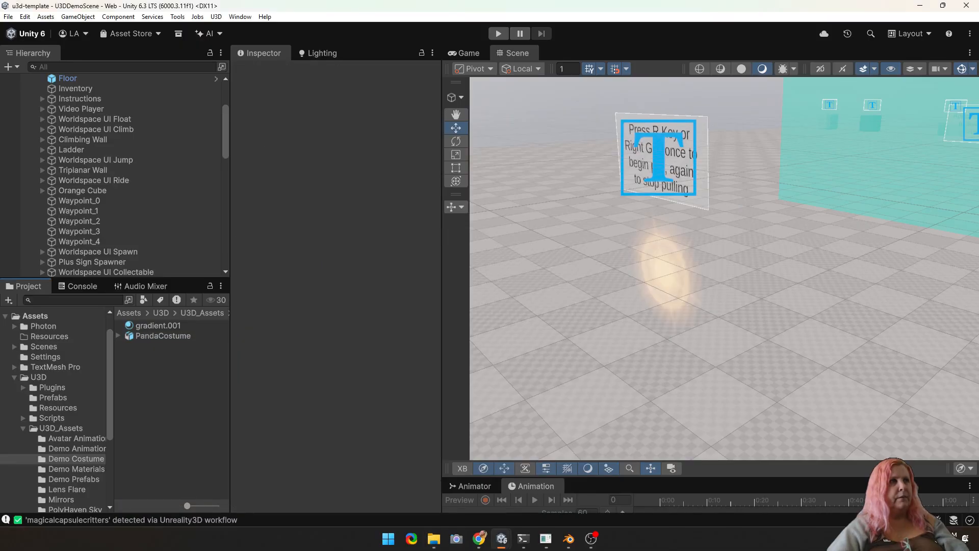
left_click(163, 336)
left_click(373, 176)
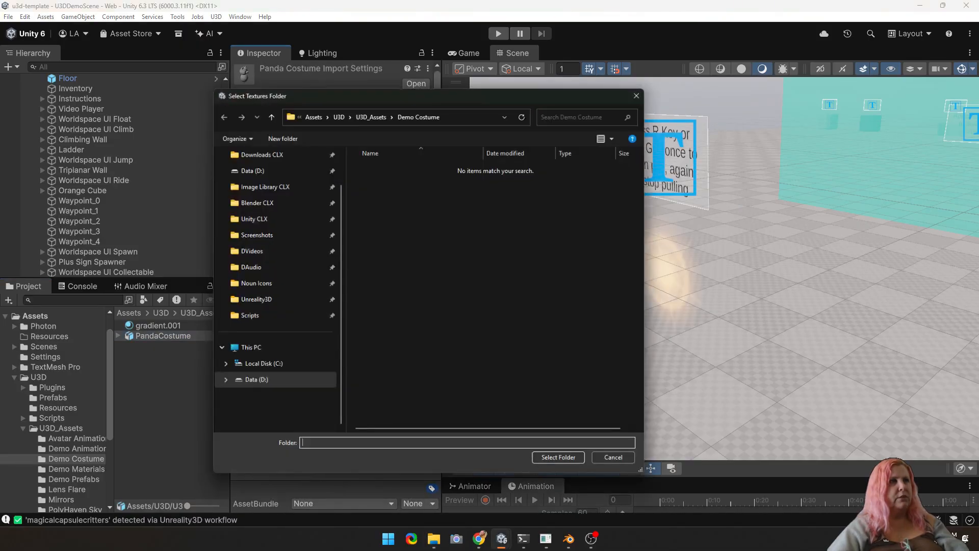
left_click(558, 457)
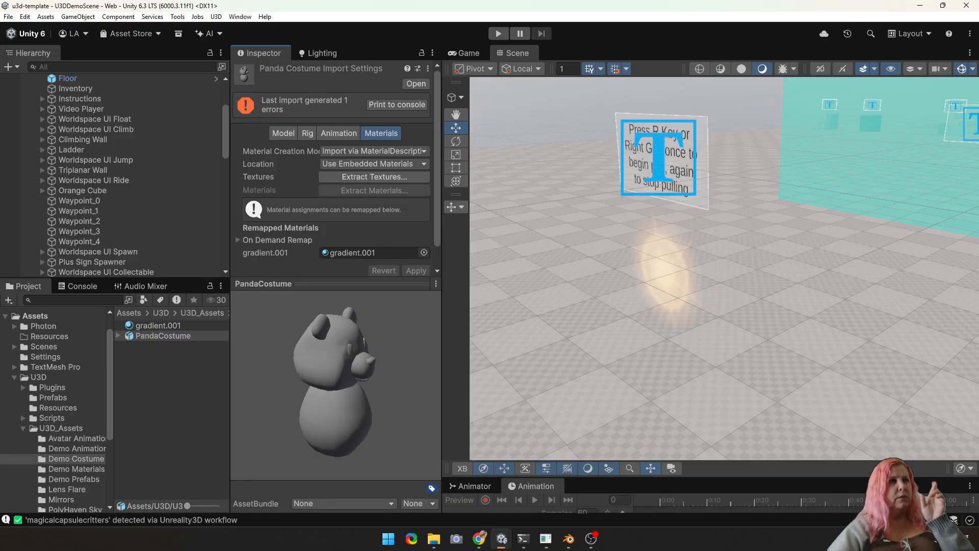
- Switch to Blender, try again to unpack the resources, and pack them into the blend file
left_click(568, 538)
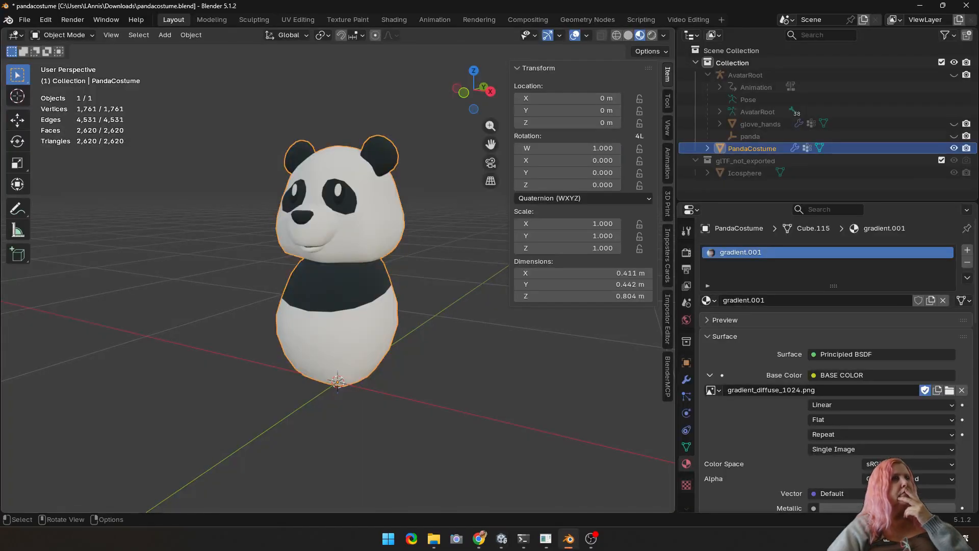
left_click(24, 20)
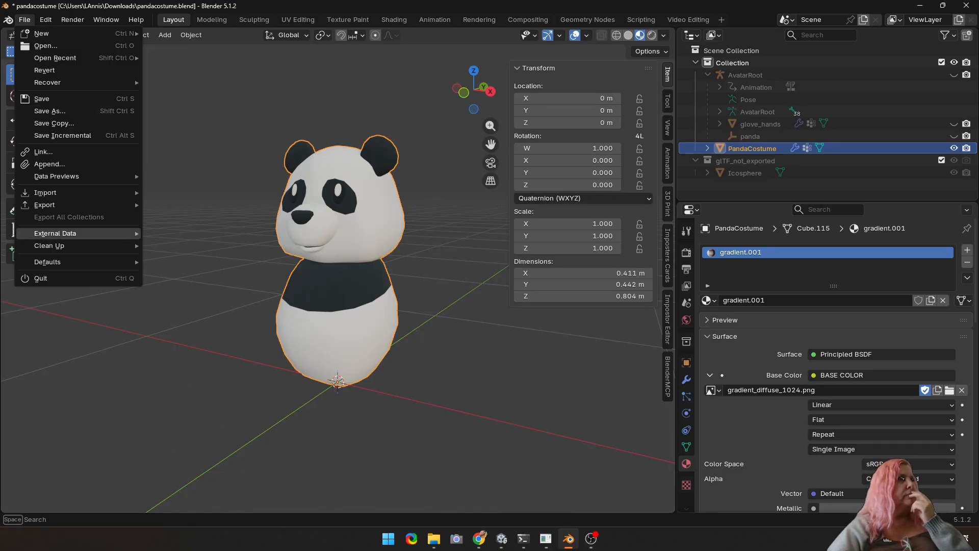
mouse_move(76, 233)
left_click(192, 257)
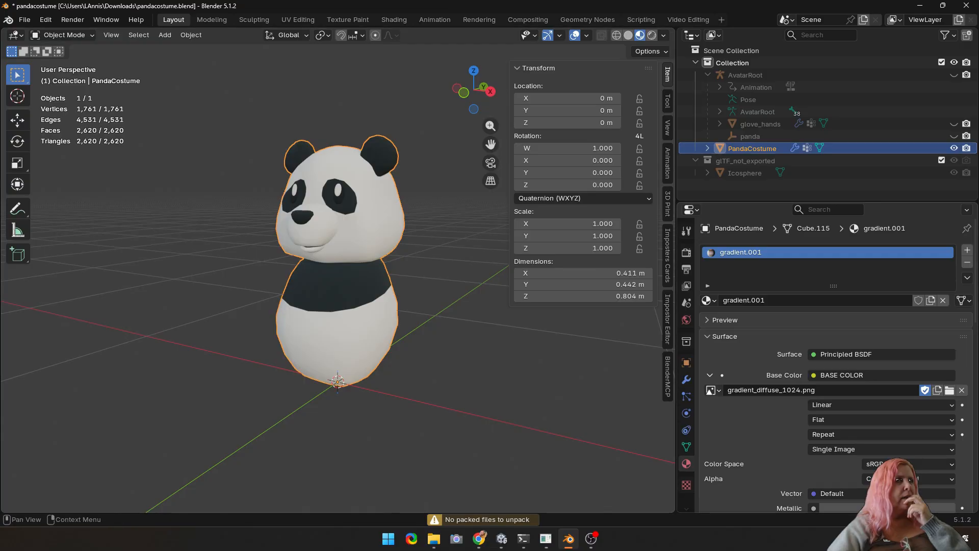
left_click(24, 19)
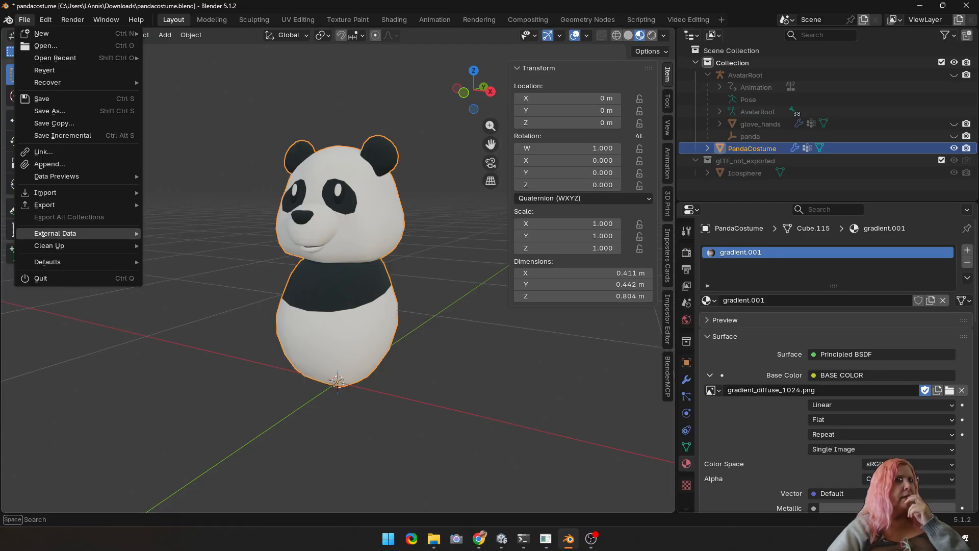
mouse_move(56, 233)
left_click(187, 244)
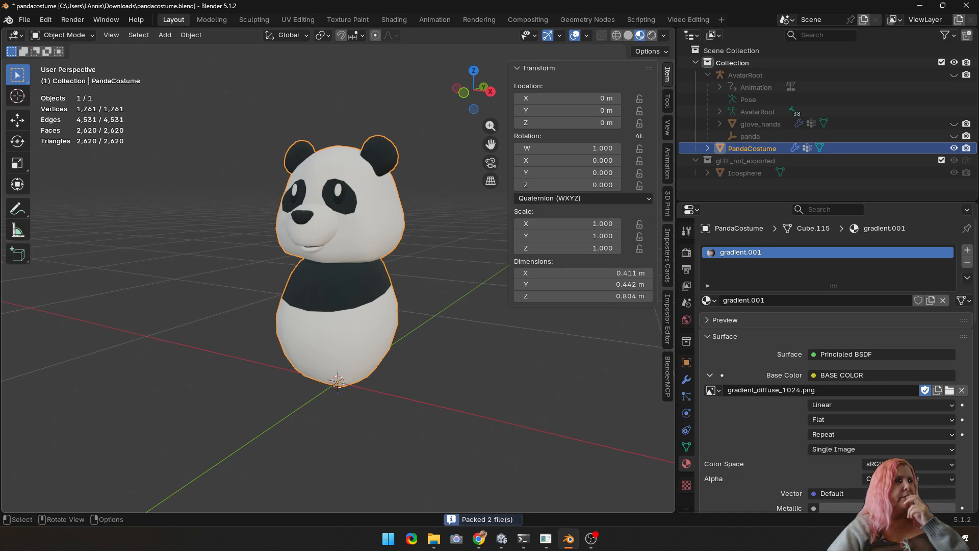
- Unpack the blend file's packed resources and make its external file paths absolute
left_click(24, 20)
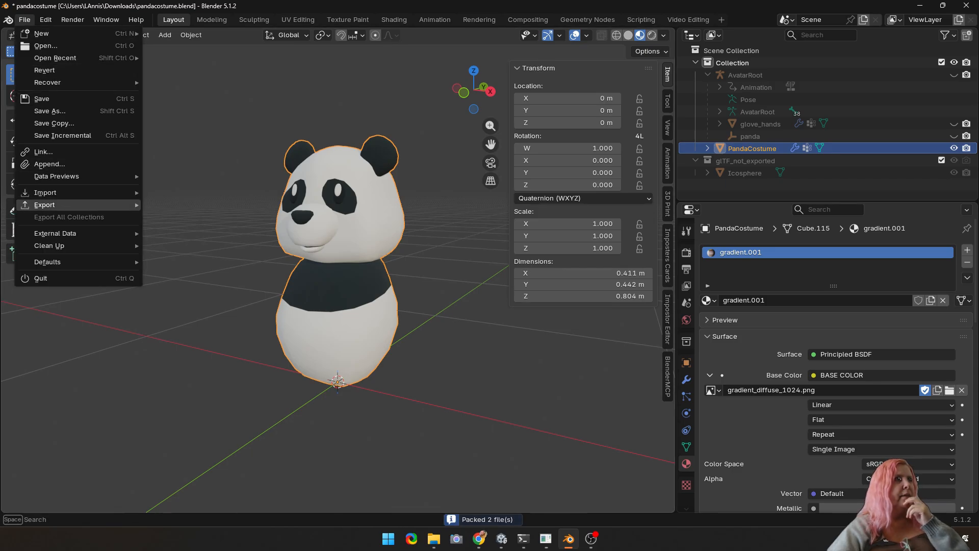
mouse_move(56, 233)
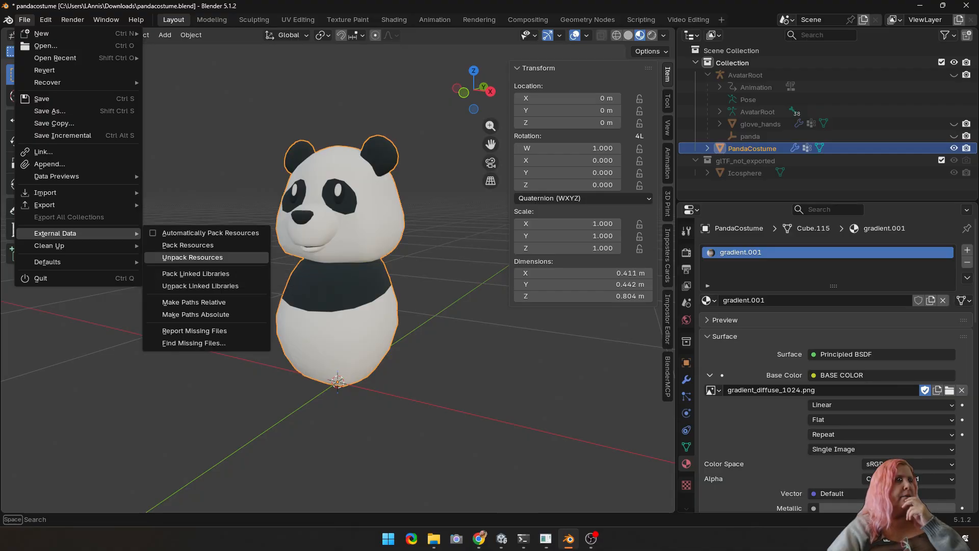
left_click(192, 257)
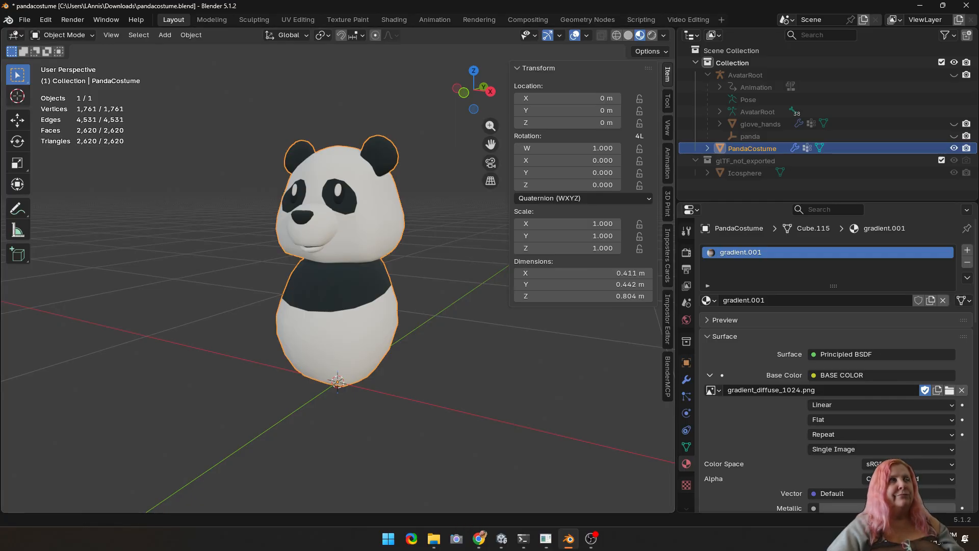
left_click(24, 19)
mouse_move(51, 204)
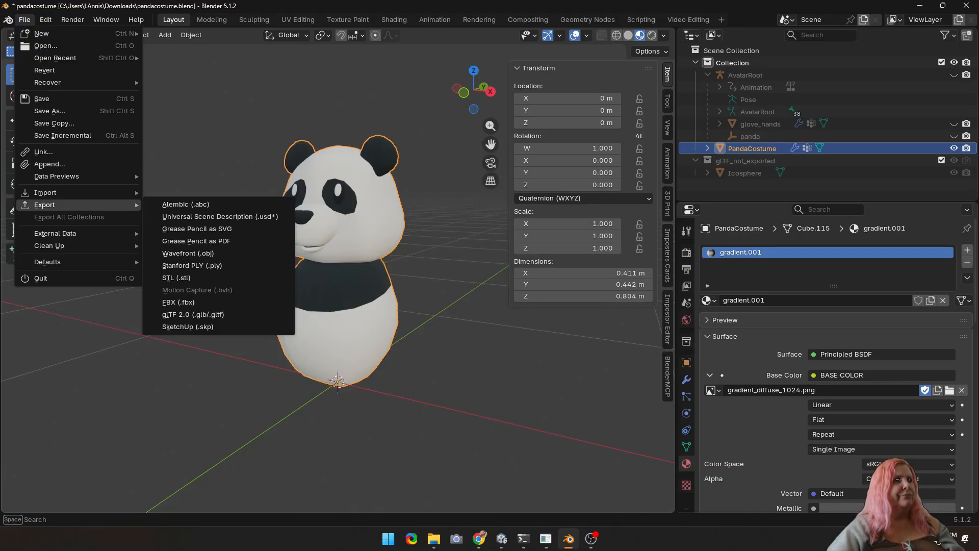
mouse_move(49, 245)
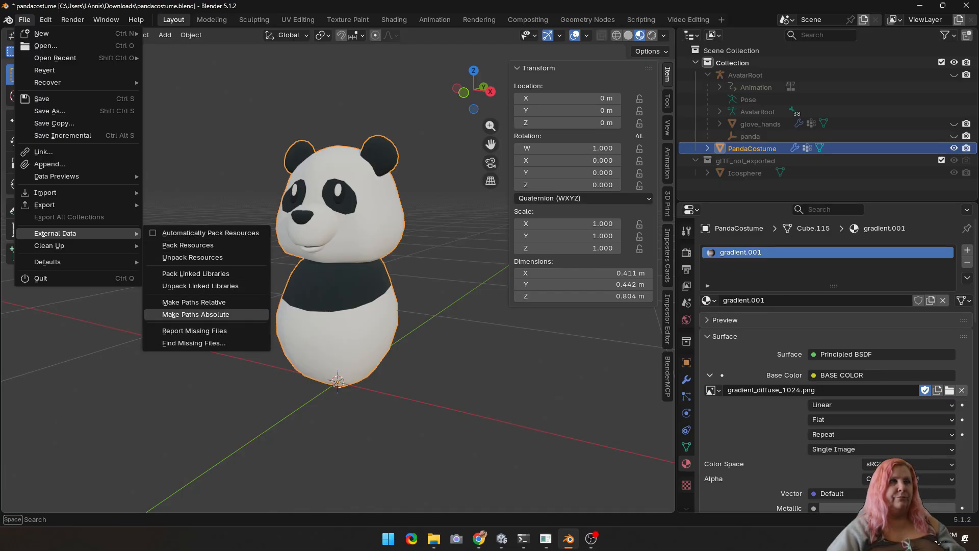
left_click(195, 314)
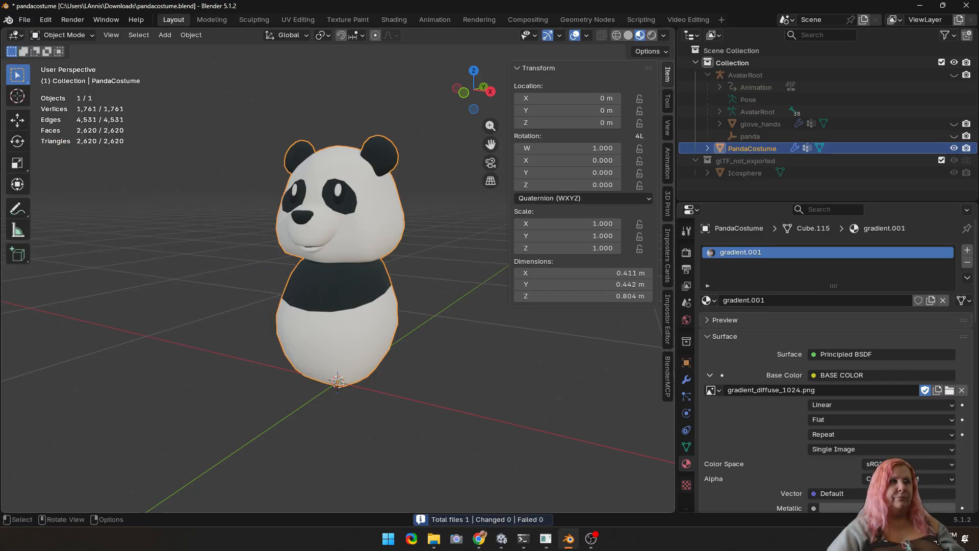
- Try again to unpack the resources, and browse Downloads for an image file for the material's base color texture
left_click(25, 19)
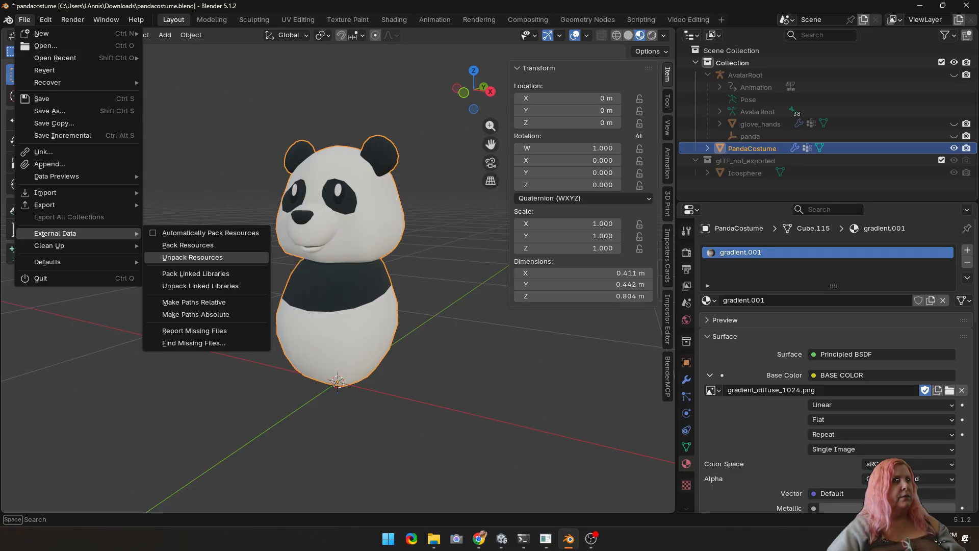
left_click(191, 257)
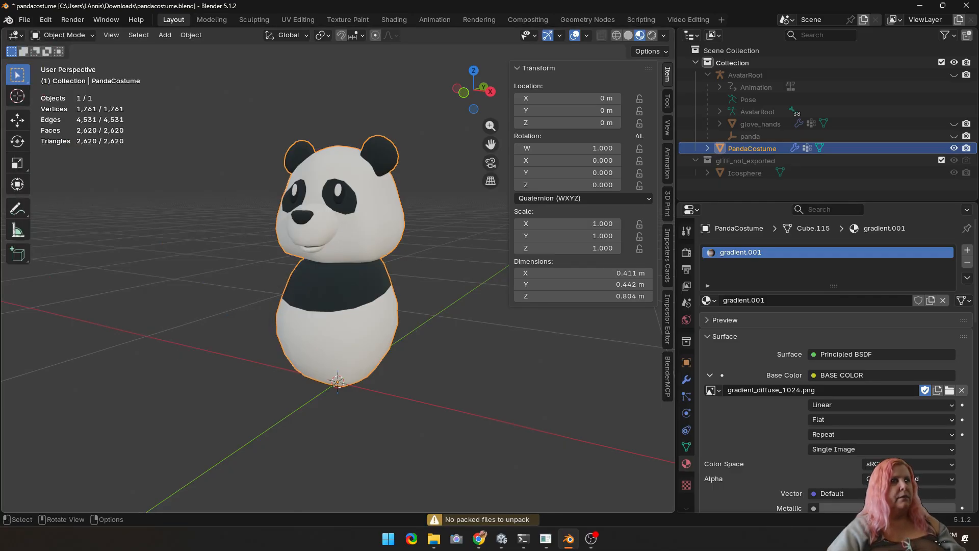
left_click(949, 390)
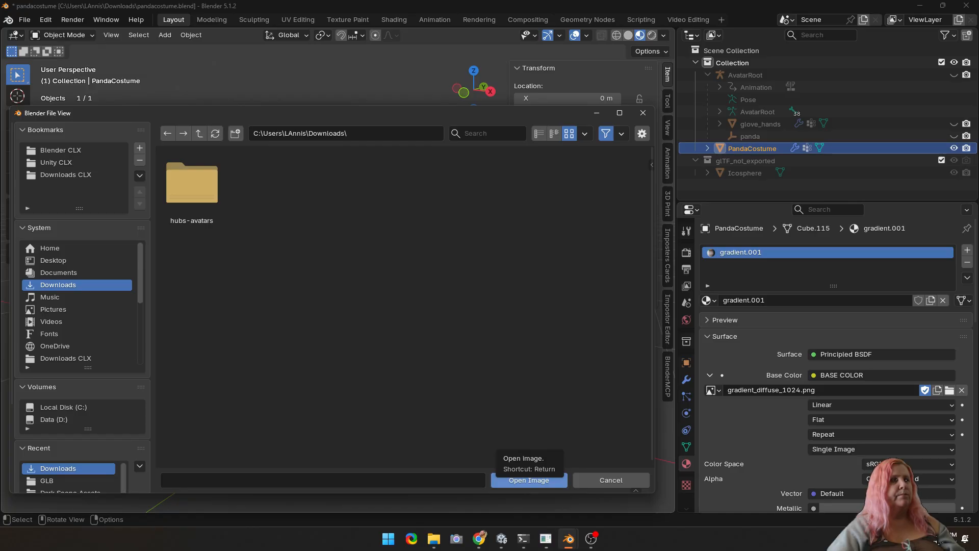
left_click(611, 480)
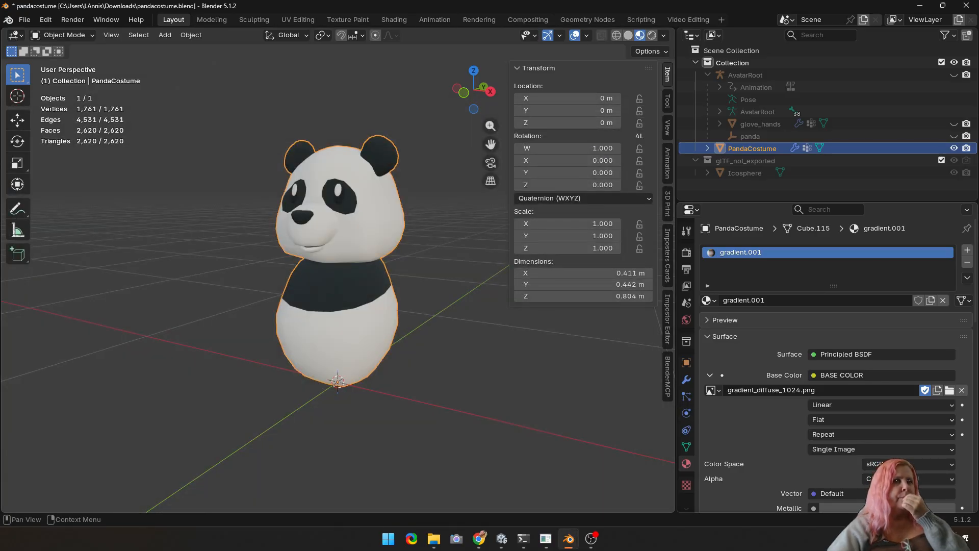
- Enable Automatically Pack Resources for the blend file
left_click_drag(676, 306, 788, 306)
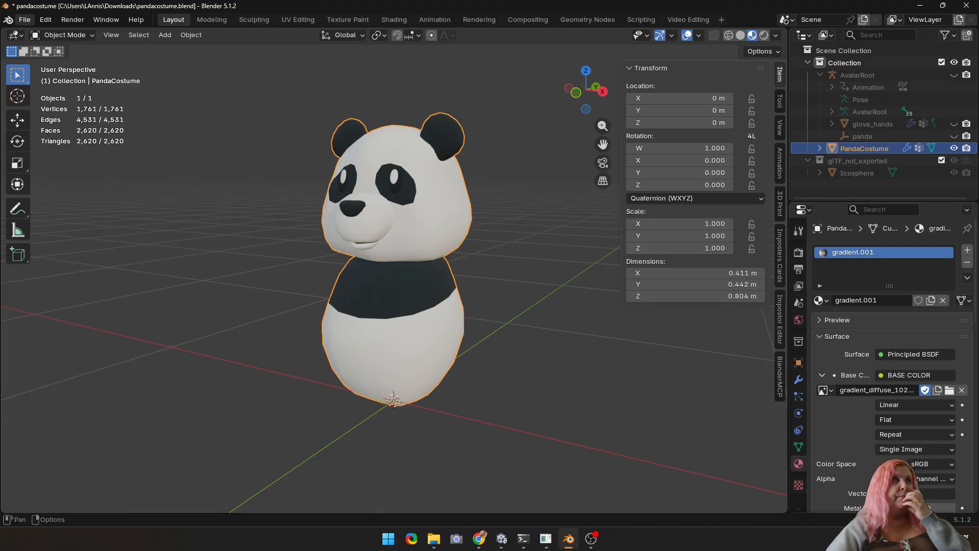
left_click(24, 20)
mouse_move(76, 233)
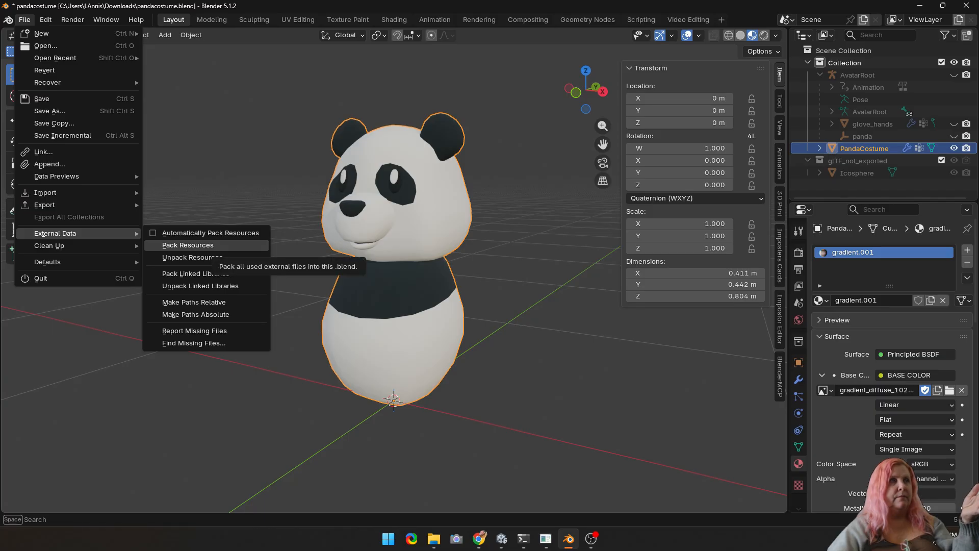
left_click(204, 232)
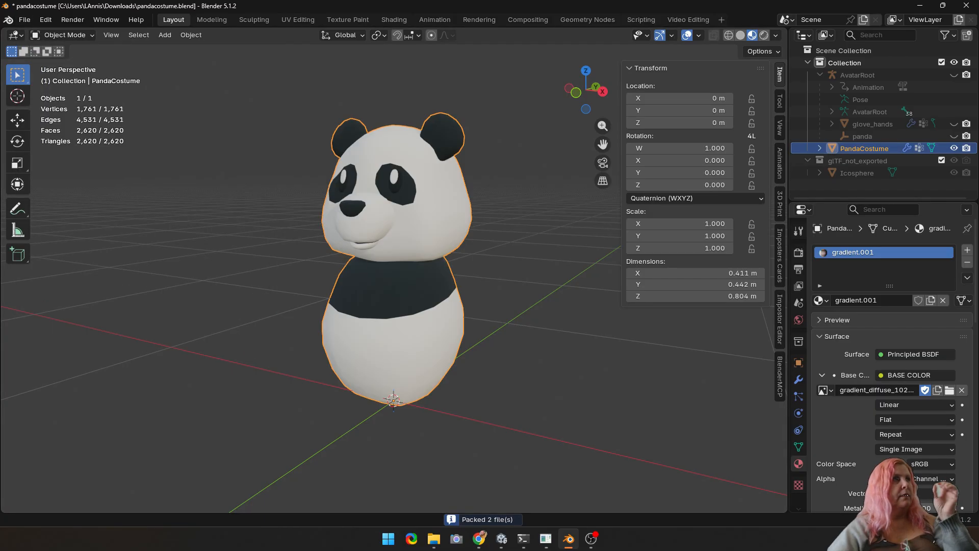
- Export the selected panda mesh as FBX with Path Mode Copy, overwriting PandaCostume.fbx in Downloads
left_click(24, 19)
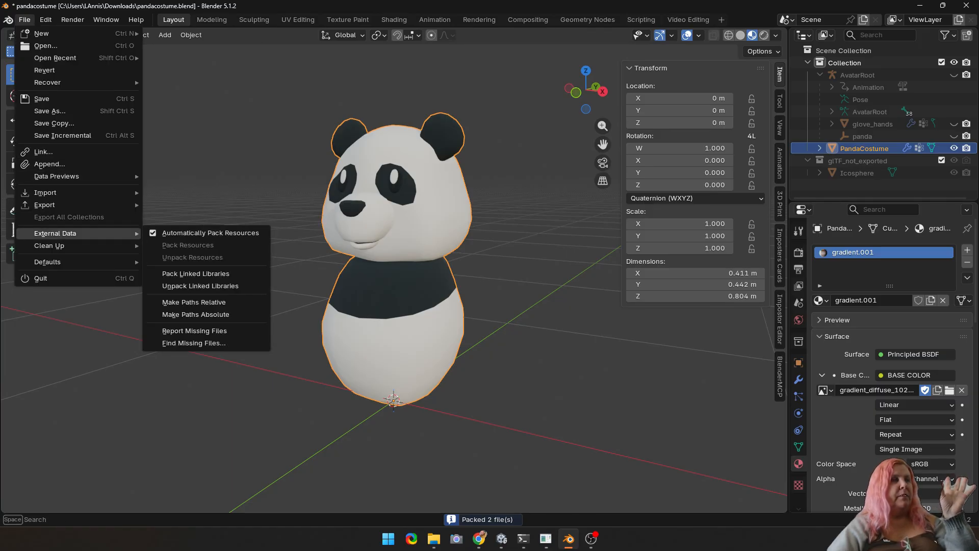
mouse_move(50, 204)
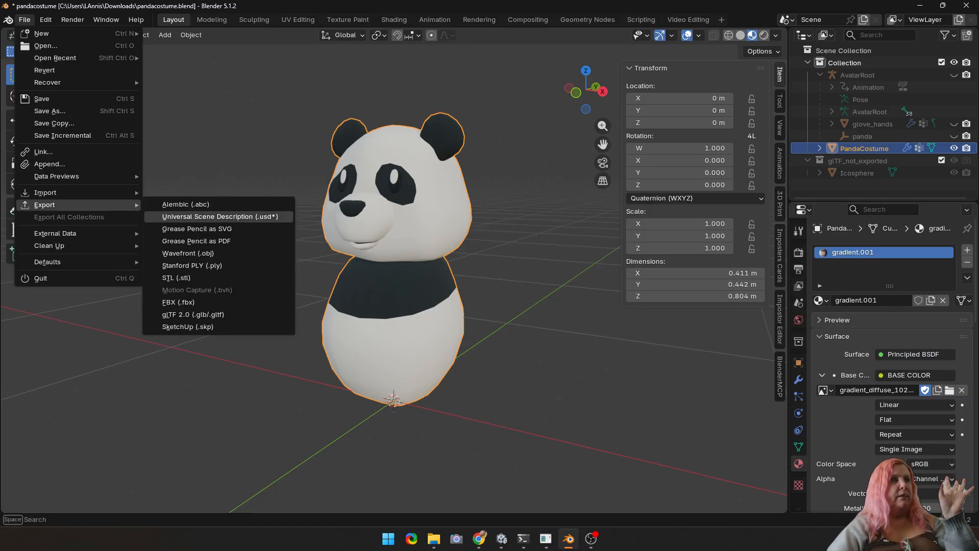
left_click(178, 302)
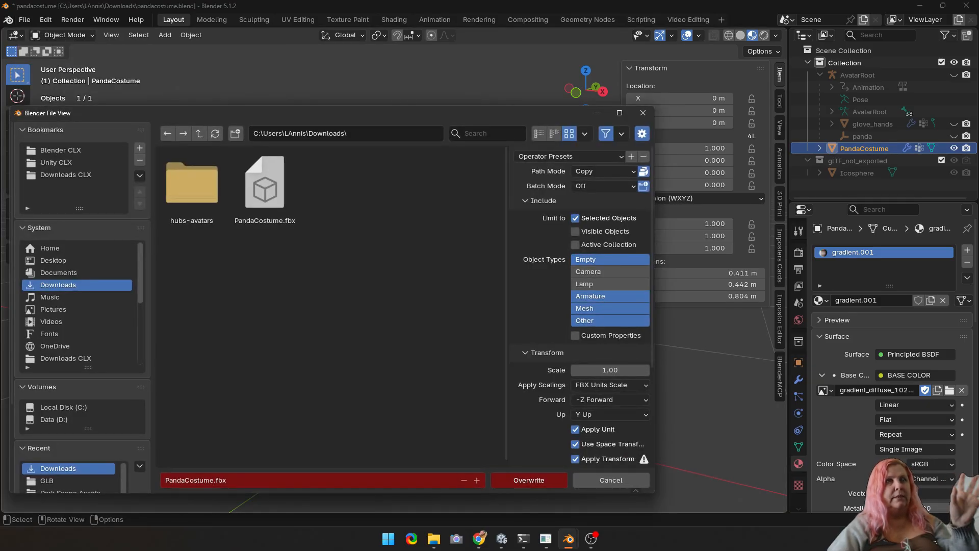
left_click(528, 479)
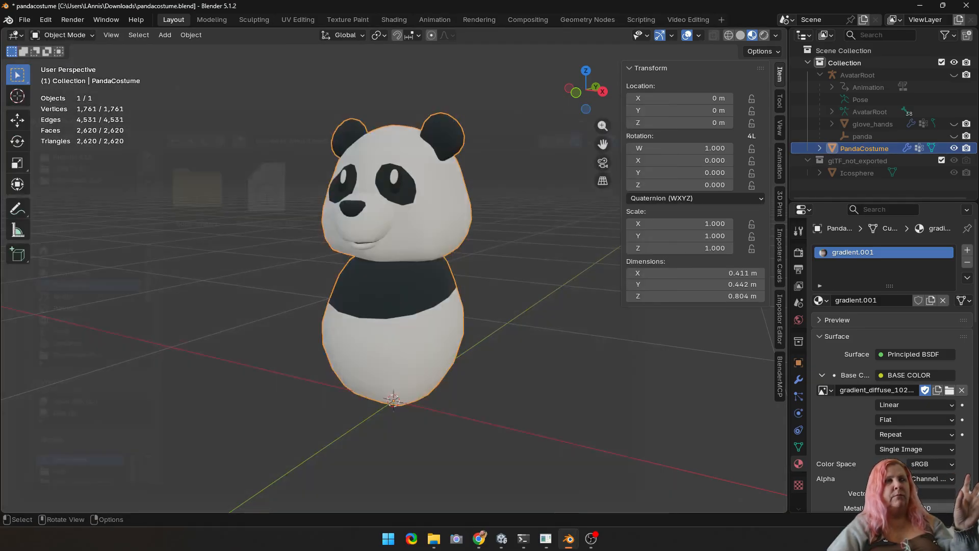
- Switch to the u3d-template project in Unity and show the PandaCostume model in File Explorer
mouse_move(523, 538)
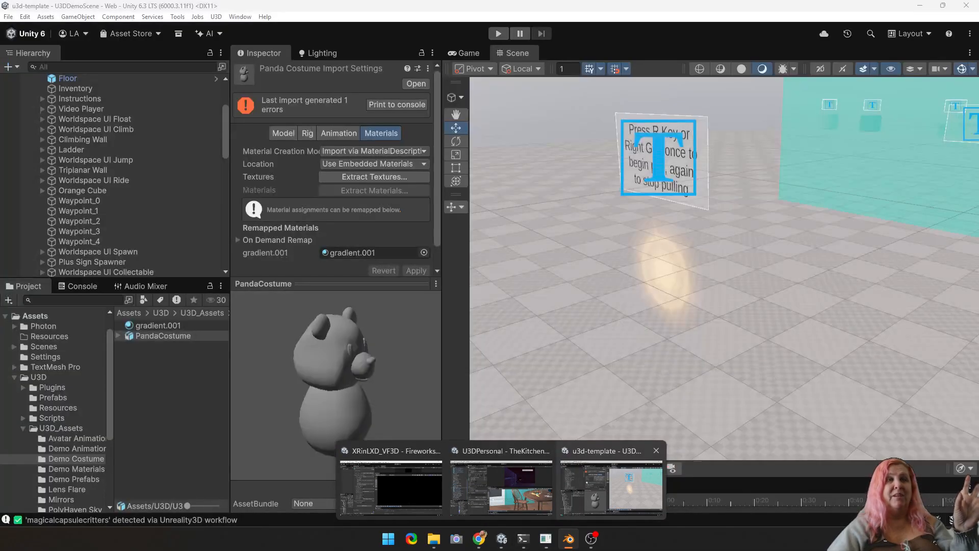
left_click(612, 483)
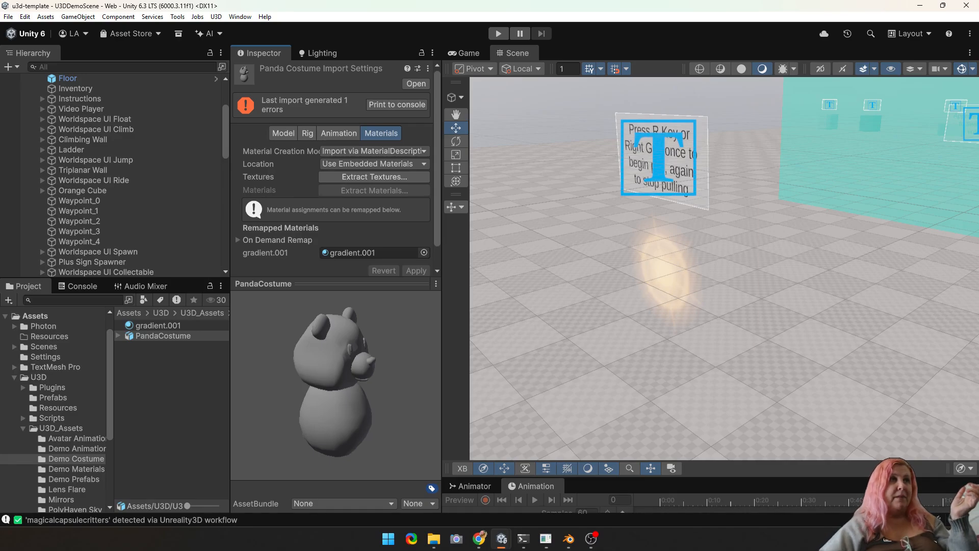
right_click(185, 343)
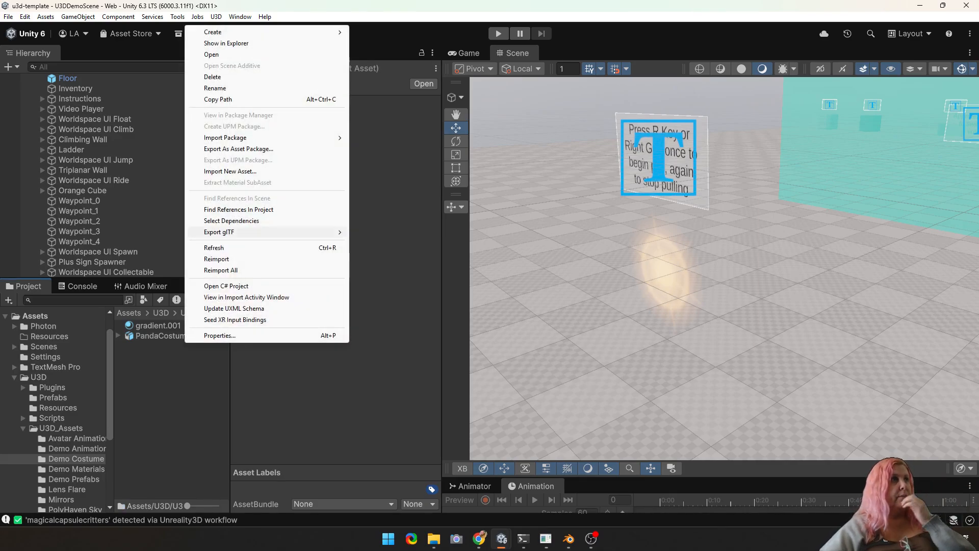
left_click(153, 335)
right_click(152, 335)
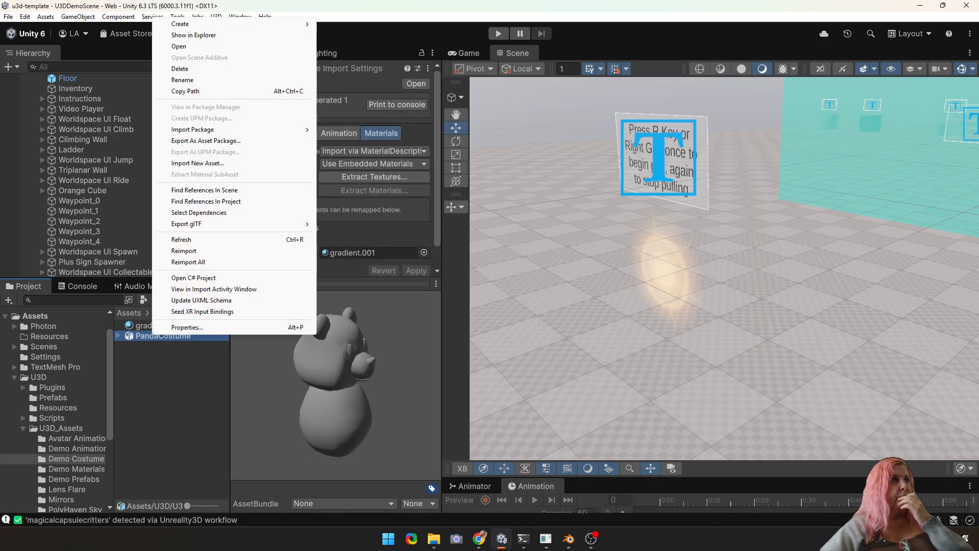
left_click(193, 34)
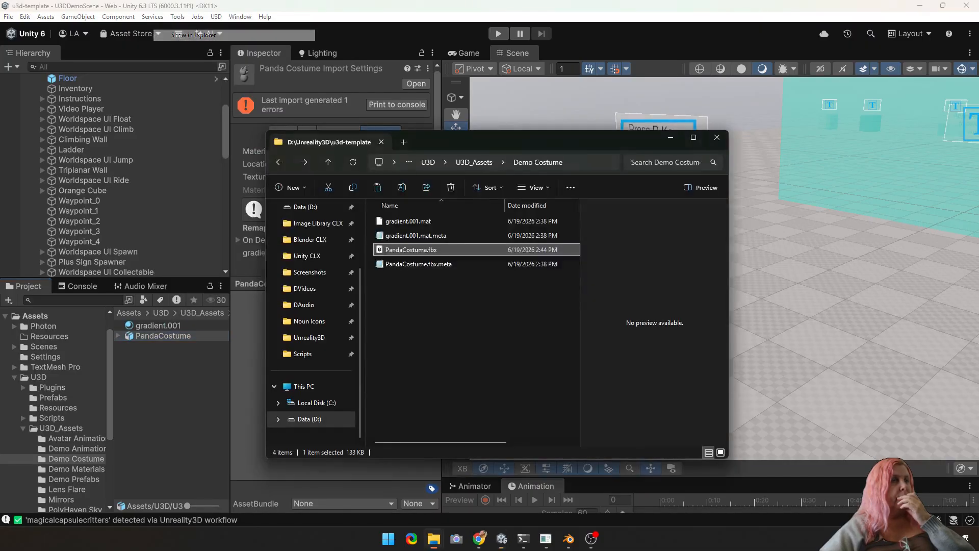
- Replace PandaCostume.fbx in the Demo Costume folder with the newly exported copy from Downloads
scroll(311, 286, "up", 2)
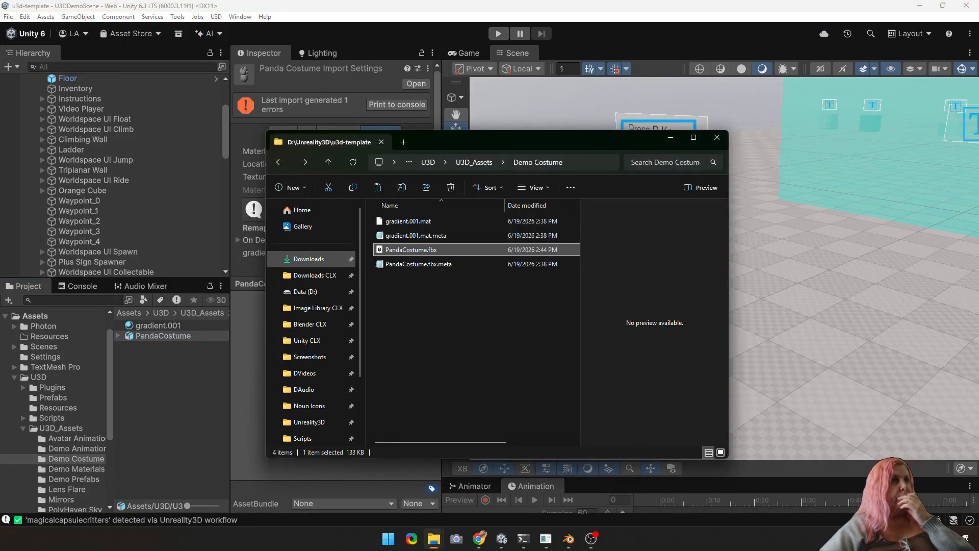
left_click(309, 258)
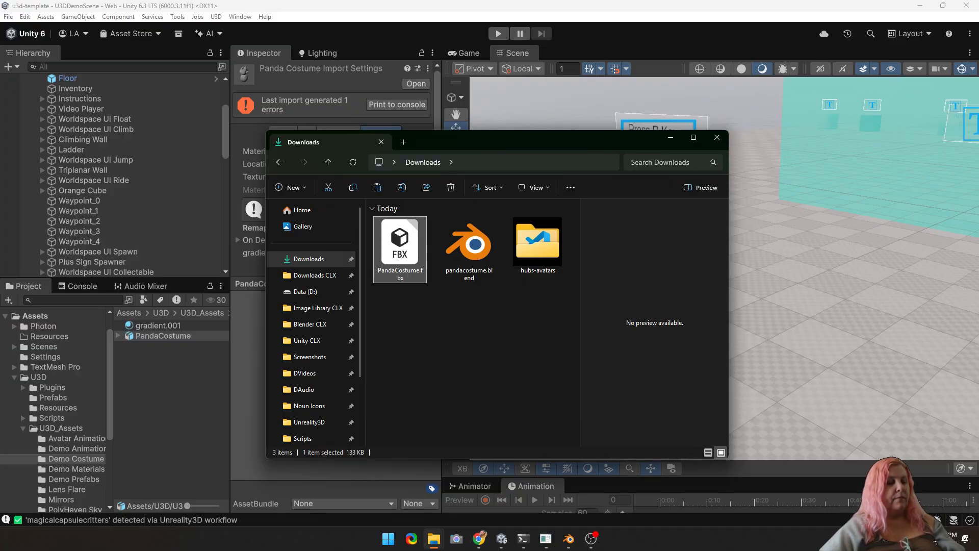
left_click(279, 162)
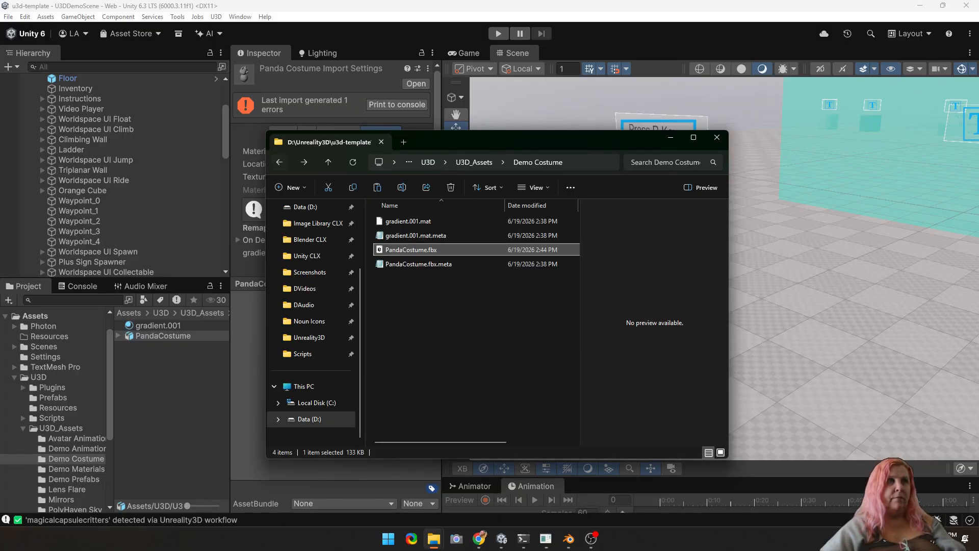
key("ctrl+v")
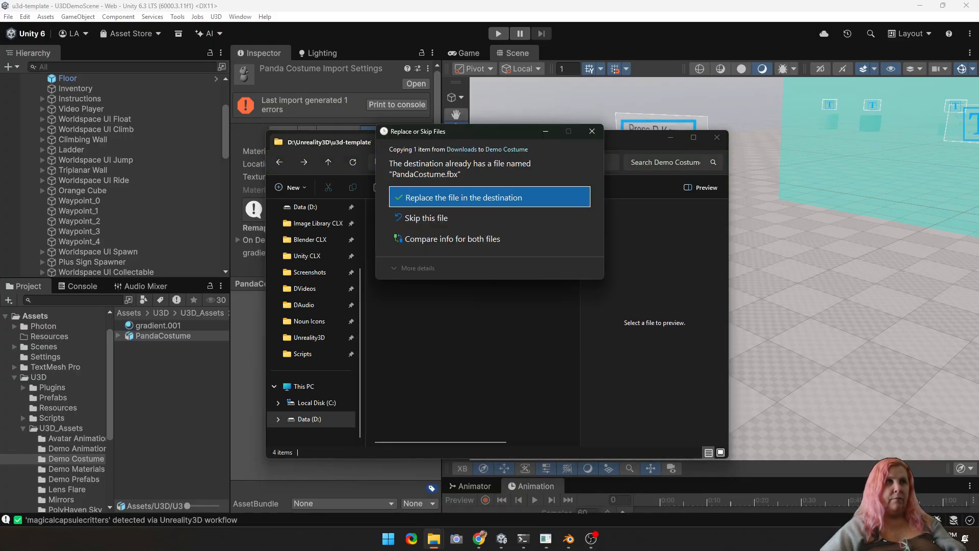
key("Return")
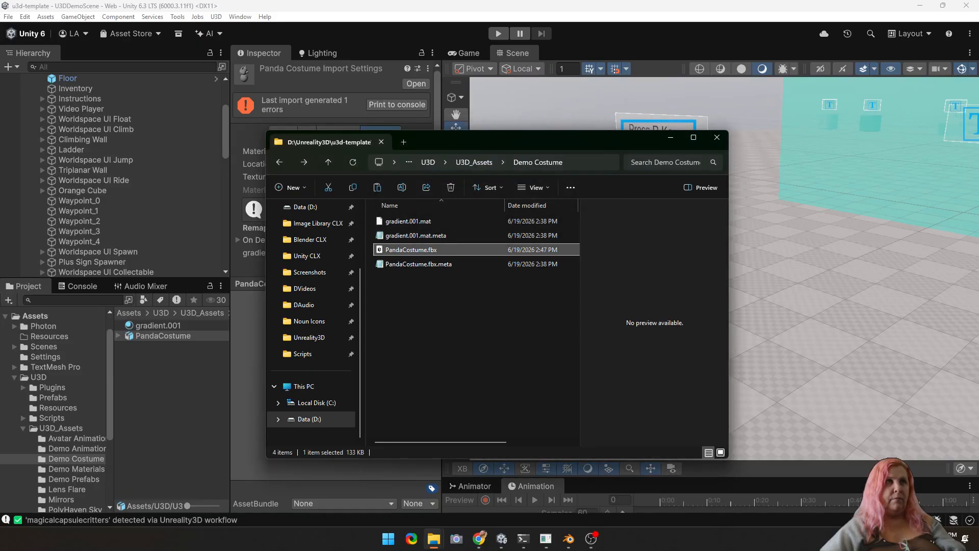
- Return to Unity, try again to extract PandaCostume's textures into the Demo Costume folder, and check the model's sub-assets
left_click(352, 8)
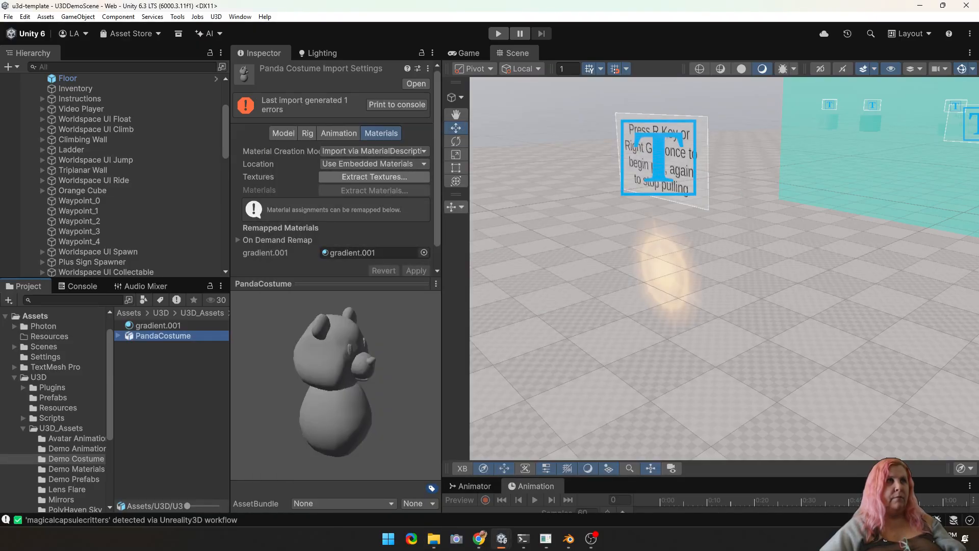
left_click(374, 176)
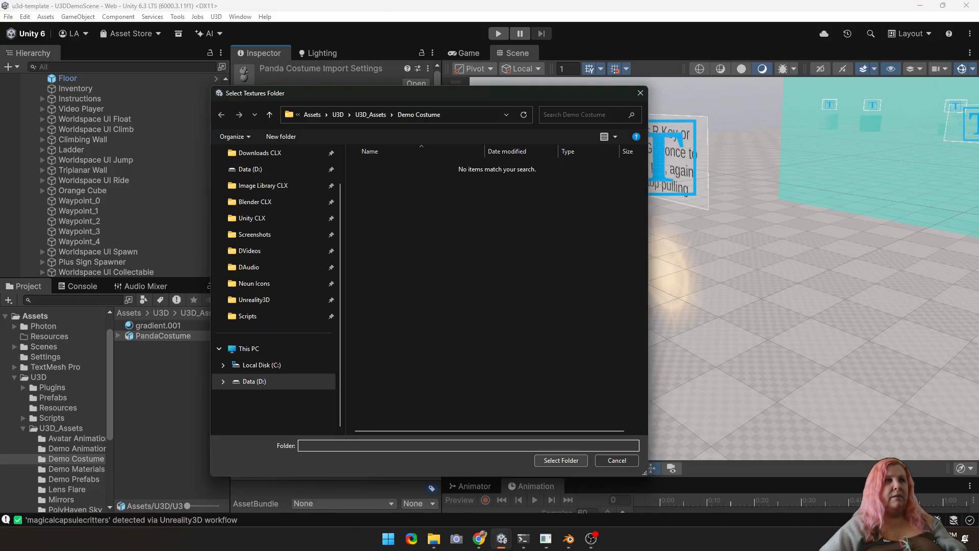
left_click(561, 461)
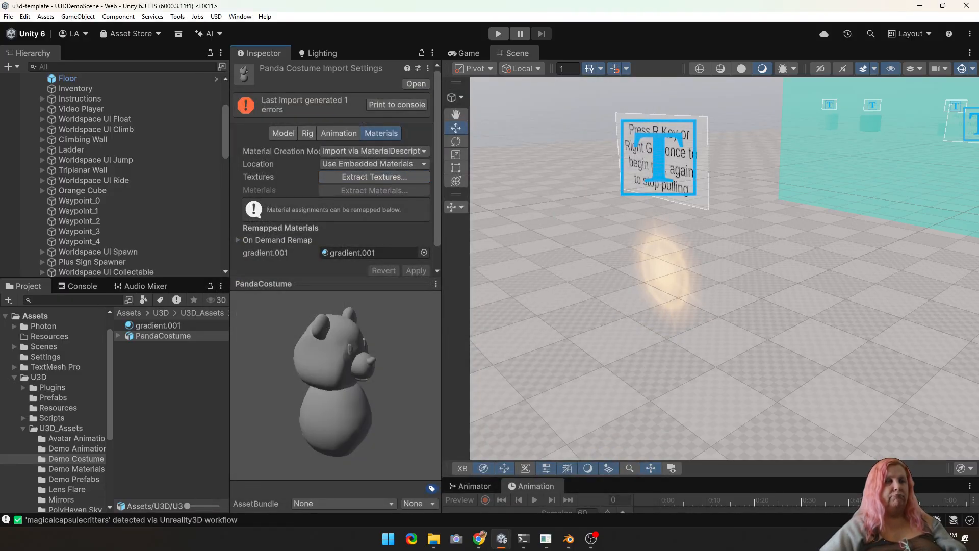
left_click(118, 336)
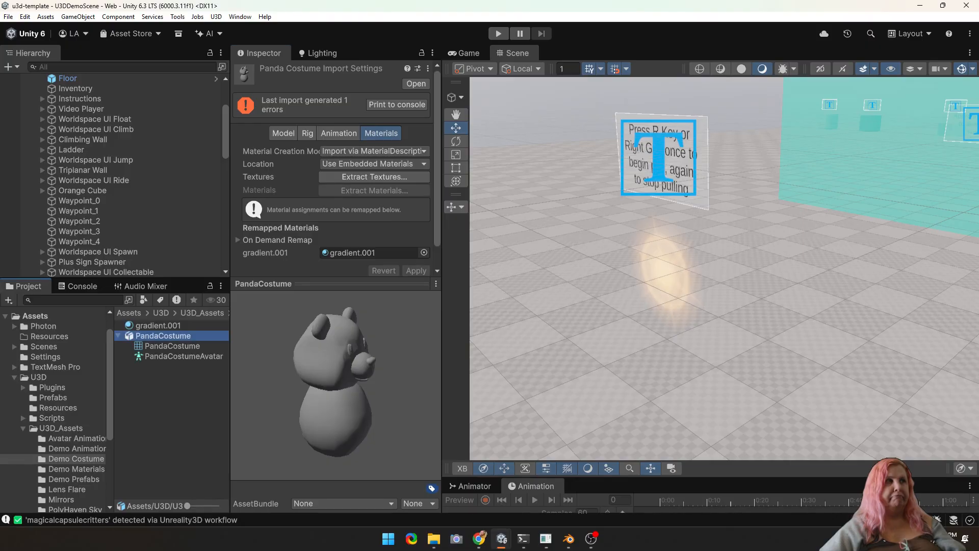
left_click(118, 335)
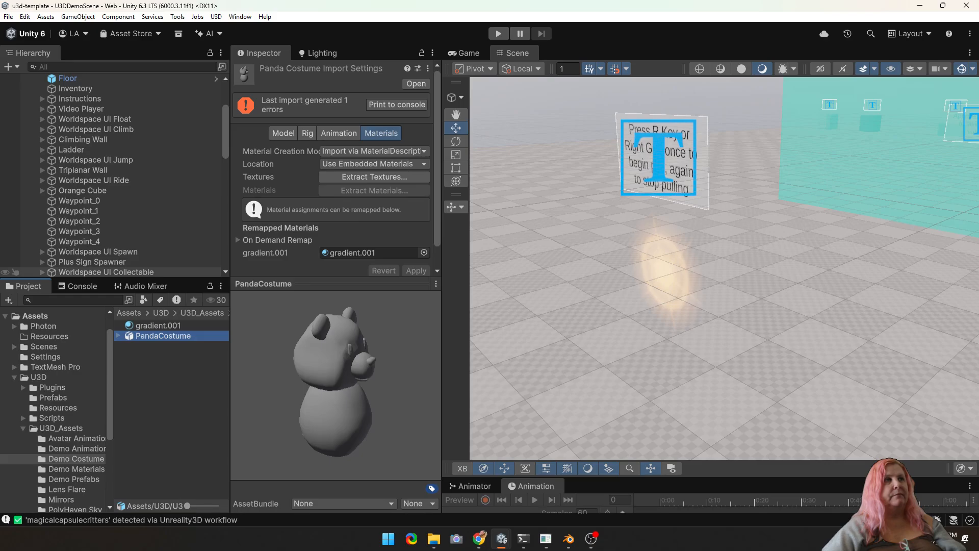
- Set the PandaCostume rig's Animation Type to None and apply the import settings
left_click(307, 133)
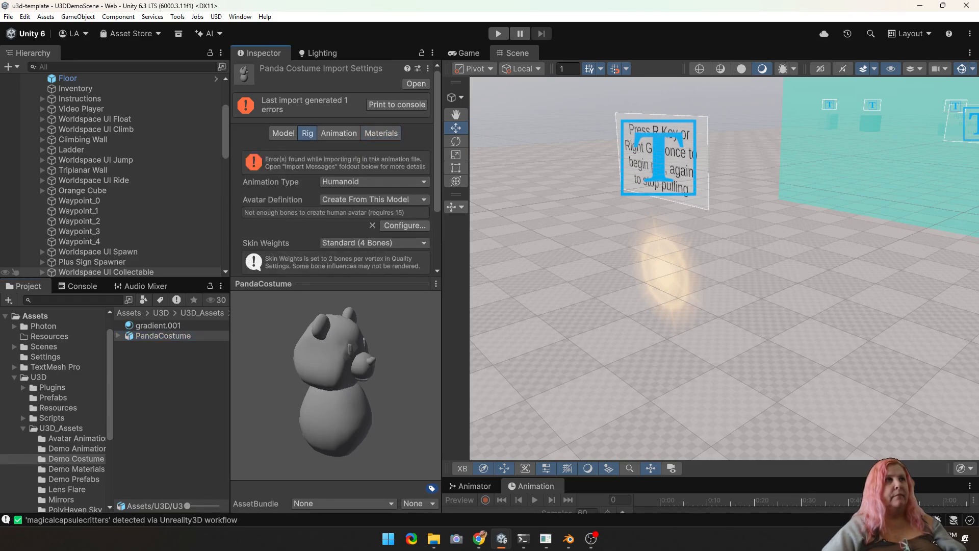
left_click(373, 182)
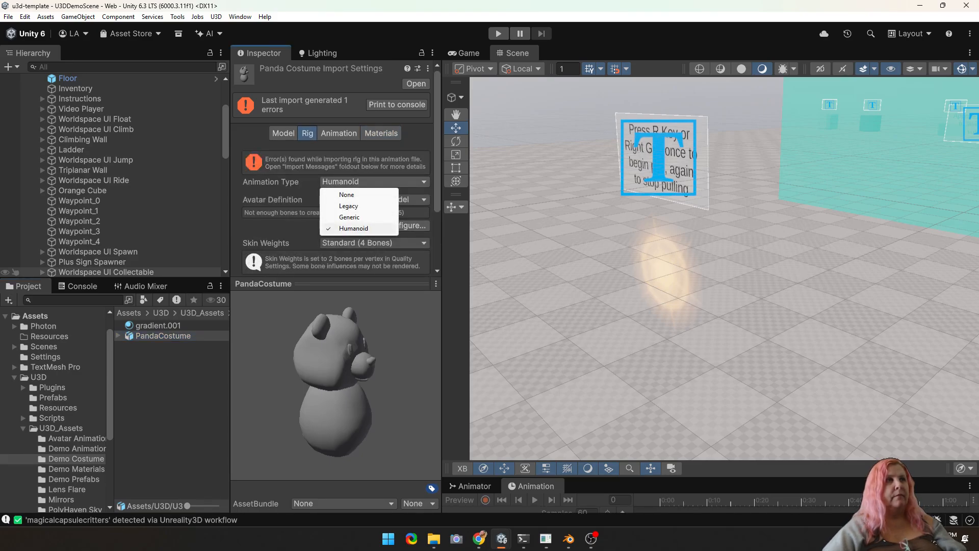
left_click(349, 217)
left_click(374, 182)
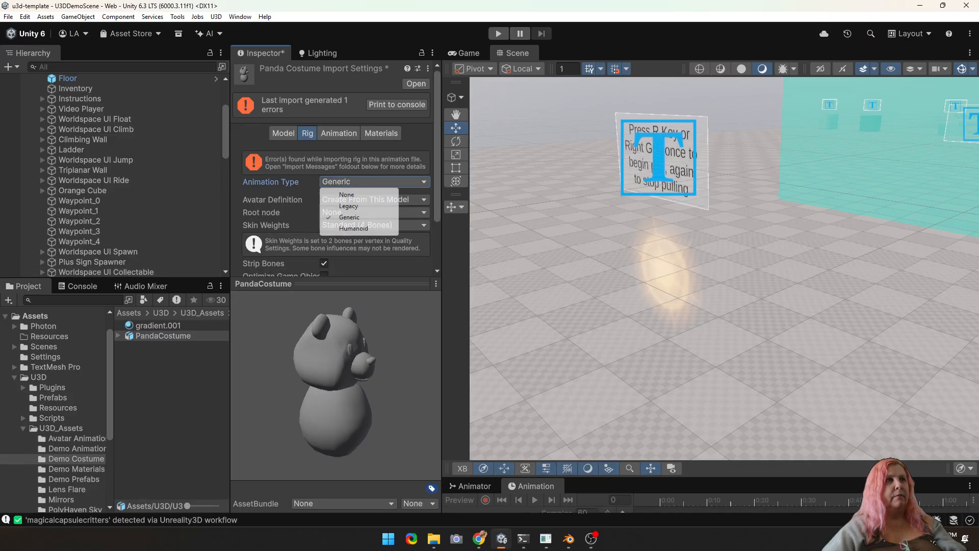
left_click(347, 195)
left_click(424, 218)
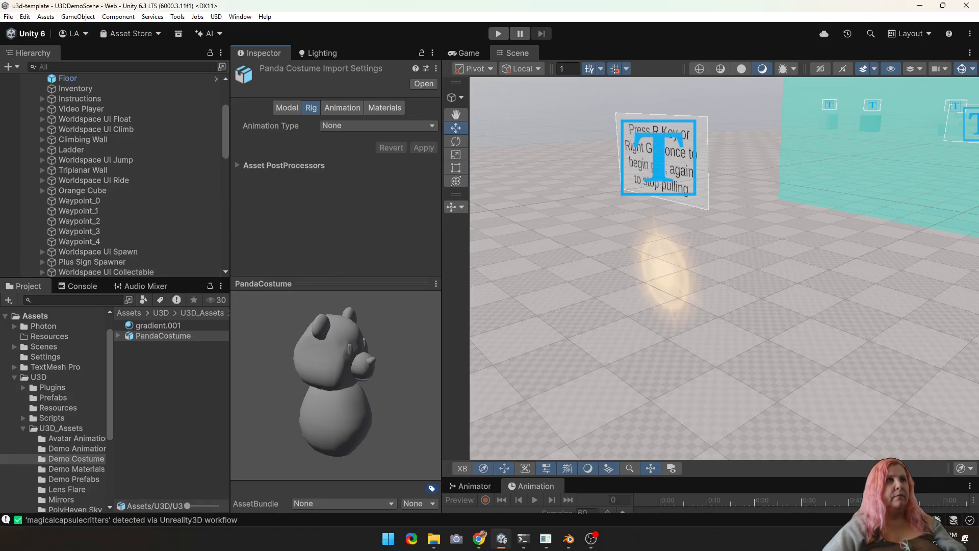
- Turn off Import Animation for PandaCostume, apply the change, and switch back to Blender
left_click(342, 107)
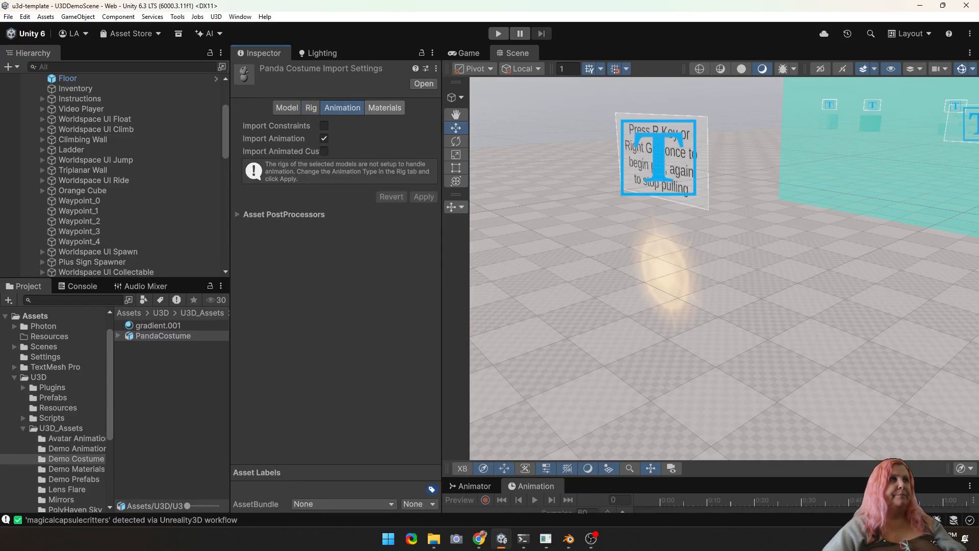
left_click(324, 138)
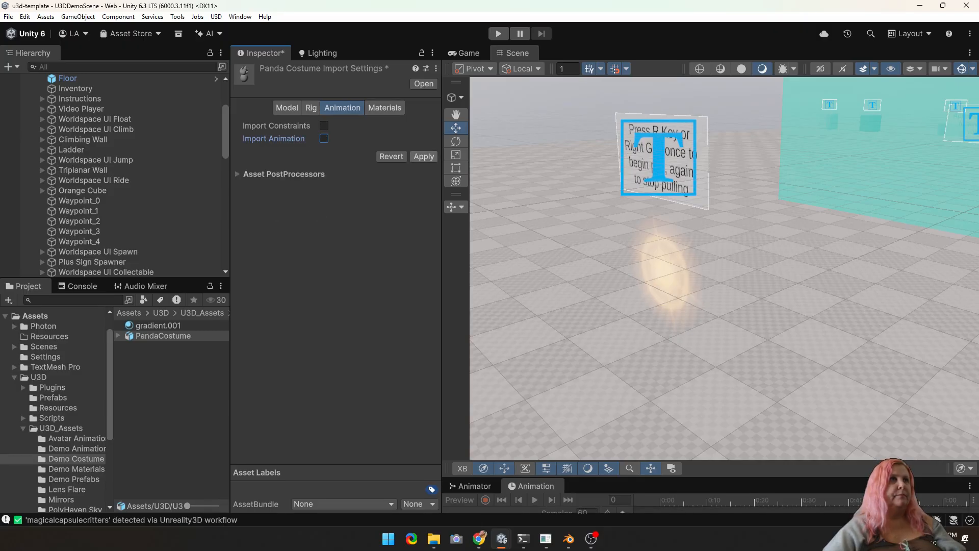
left_click(384, 107)
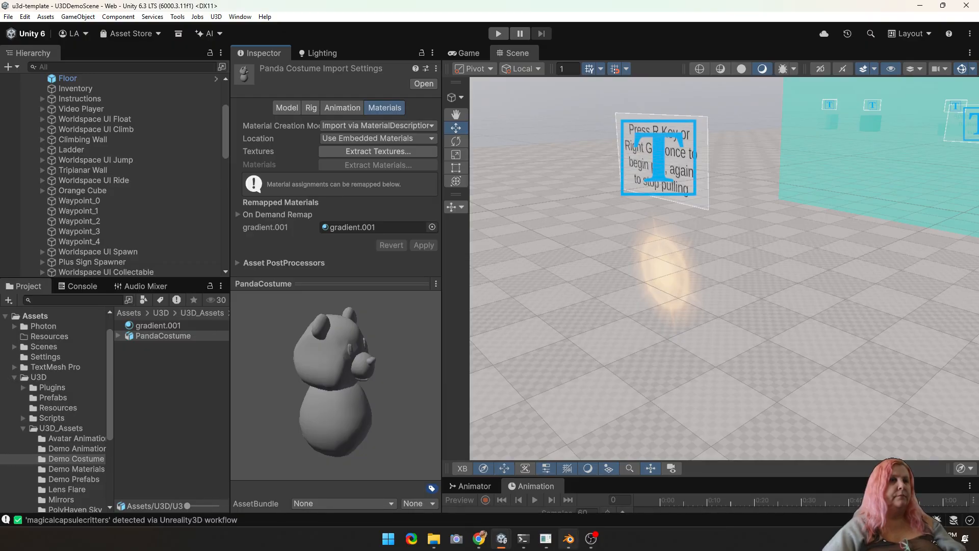
left_click(568, 539)
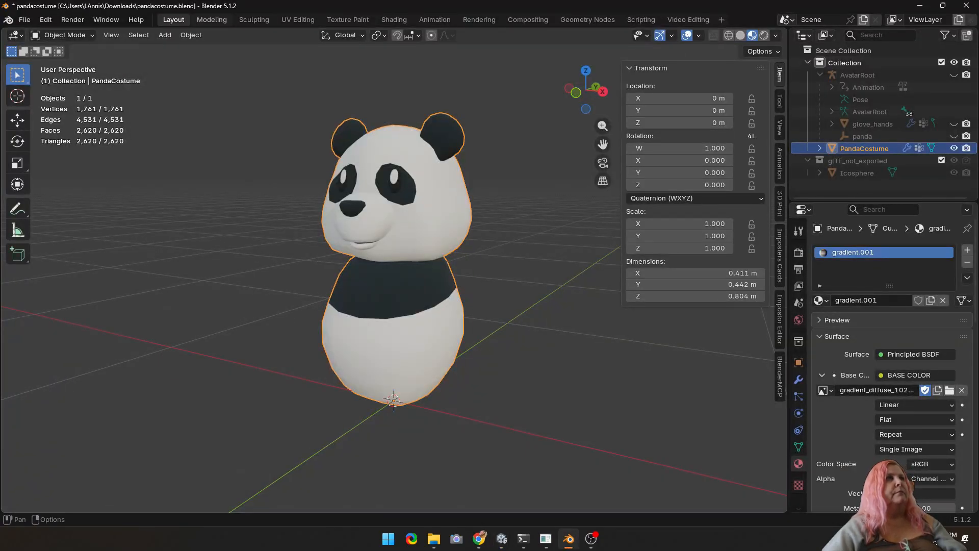
- Save the costume's gradient texture image as gradient_diffuse_1024.png in the Downloads folder
left_click(348, 19)
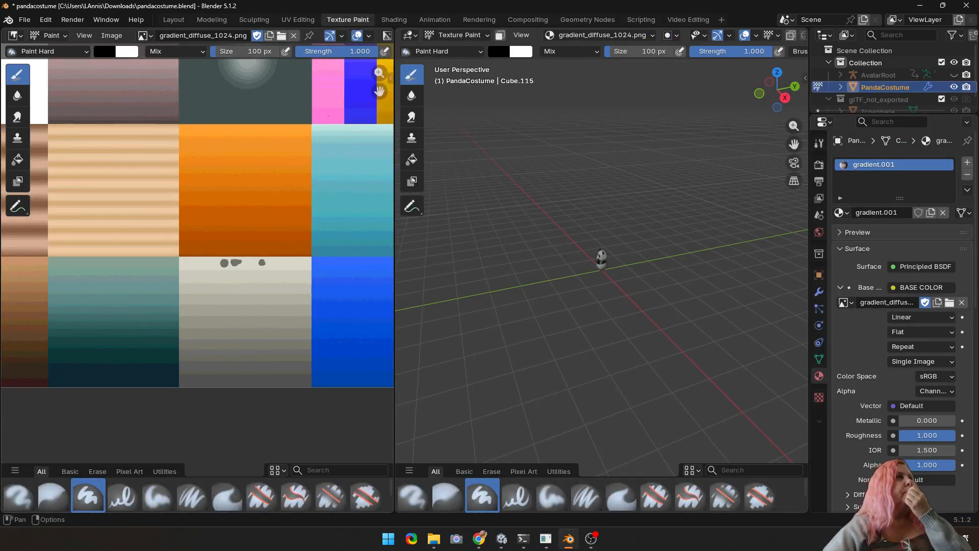
left_click(112, 35)
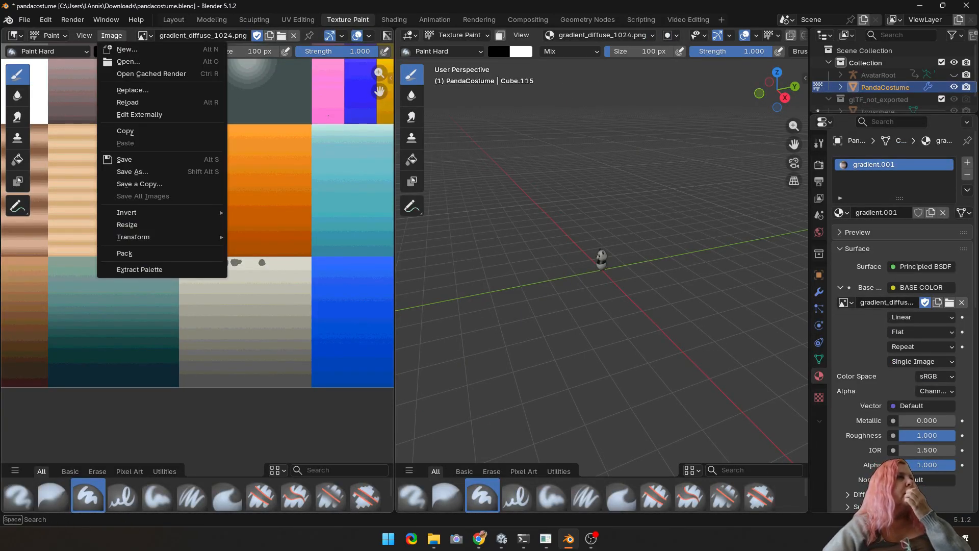
left_click(132, 171)
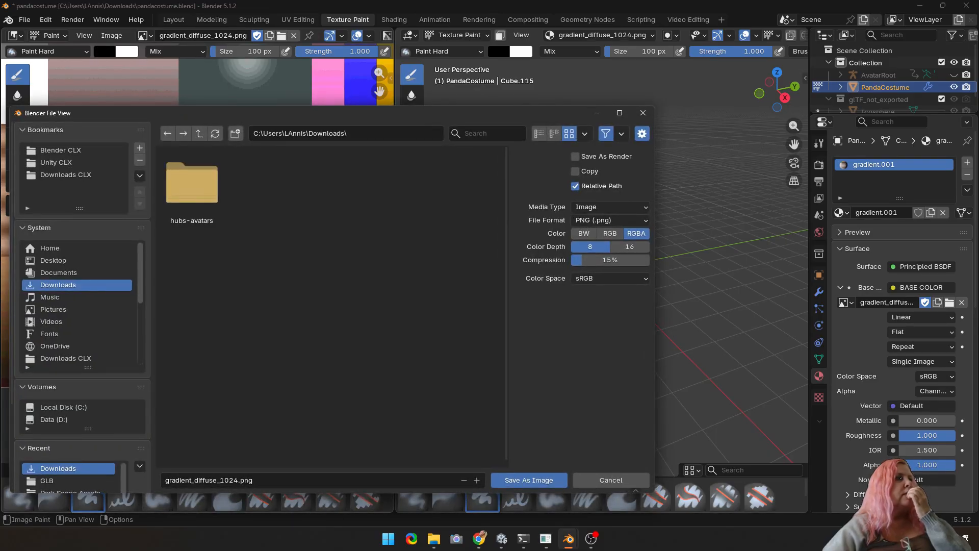
left_click(528, 480)
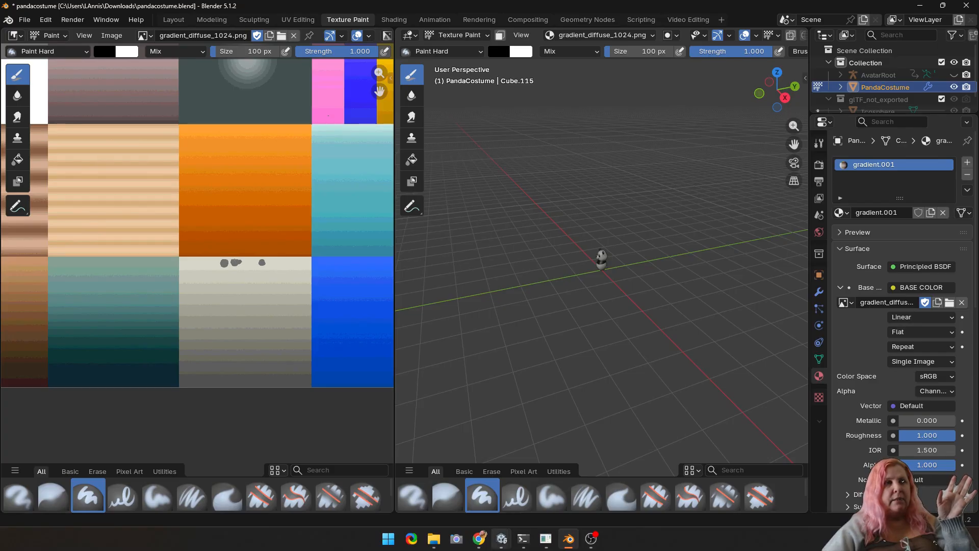
- Switch to the u3d-template project in Unity and import gradient_diffuse_1024.png from Downloads into the Demo Costume folder
mouse_move(502, 538)
left_click(611, 487)
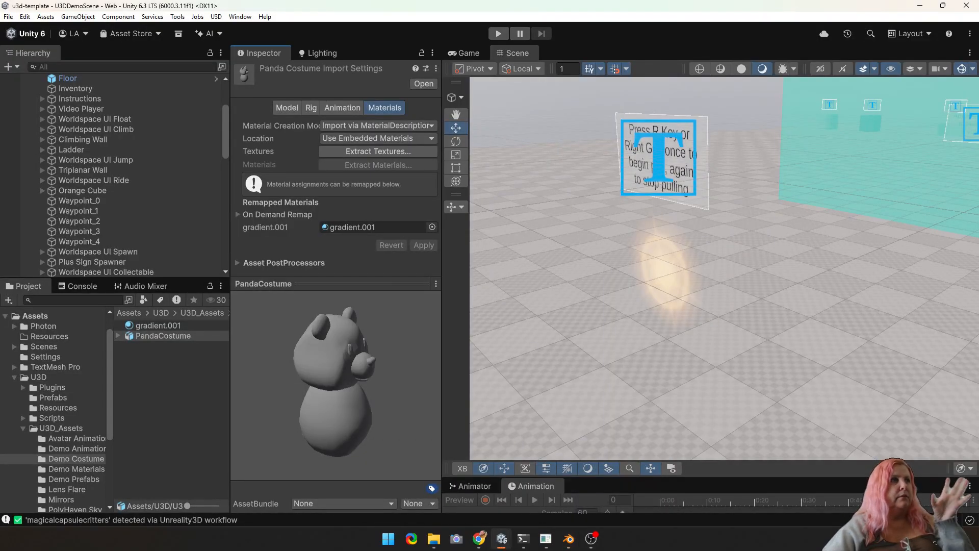
right_click(178, 355)
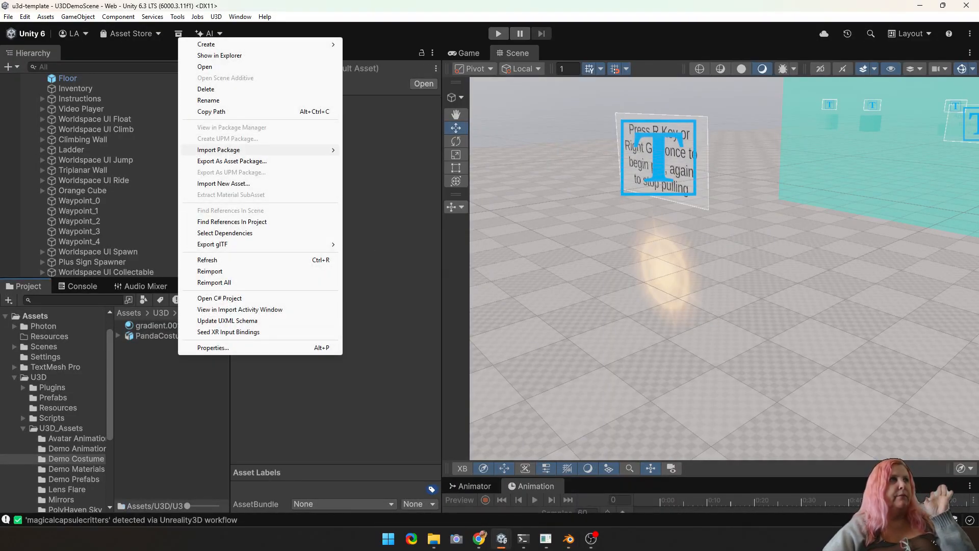
left_click(224, 183)
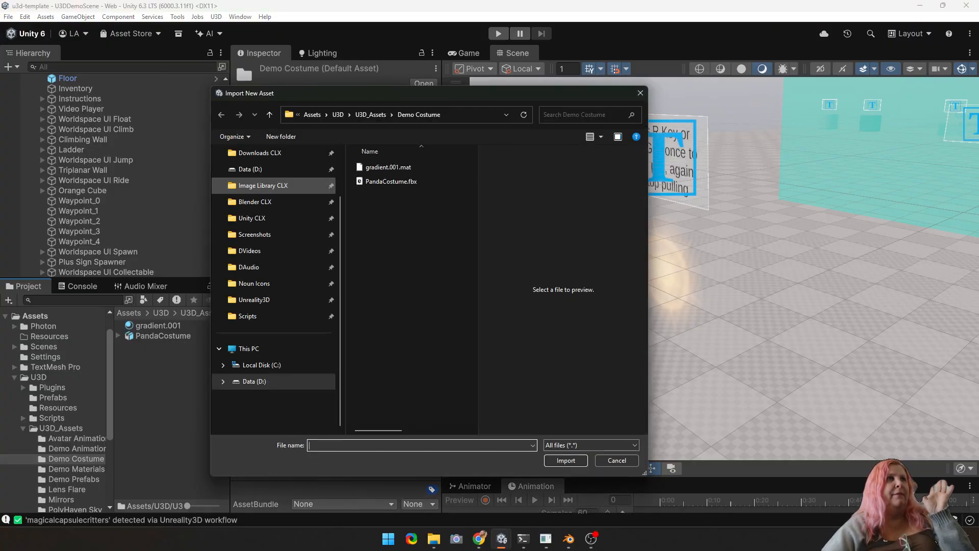
scroll(276, 221, "up", 3)
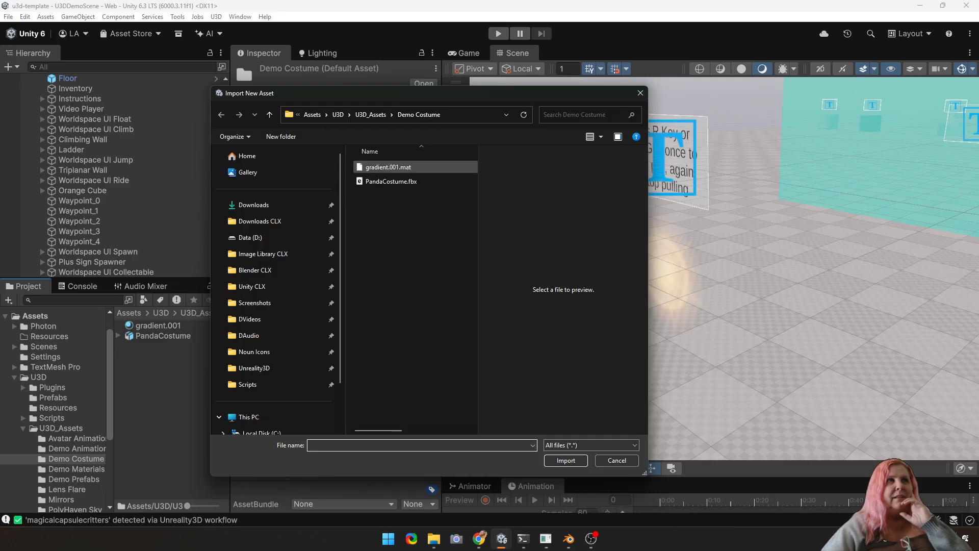
left_click(253, 205)
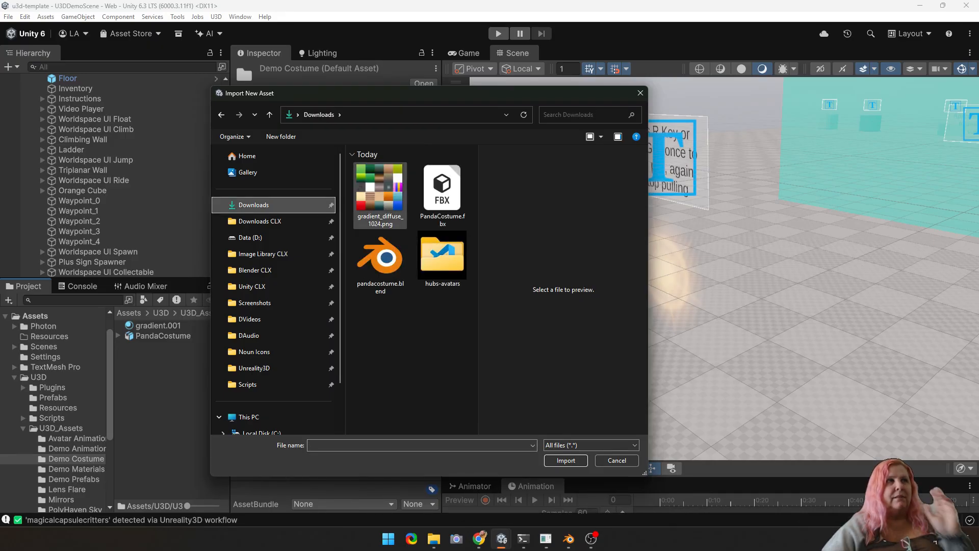
left_click(380, 195)
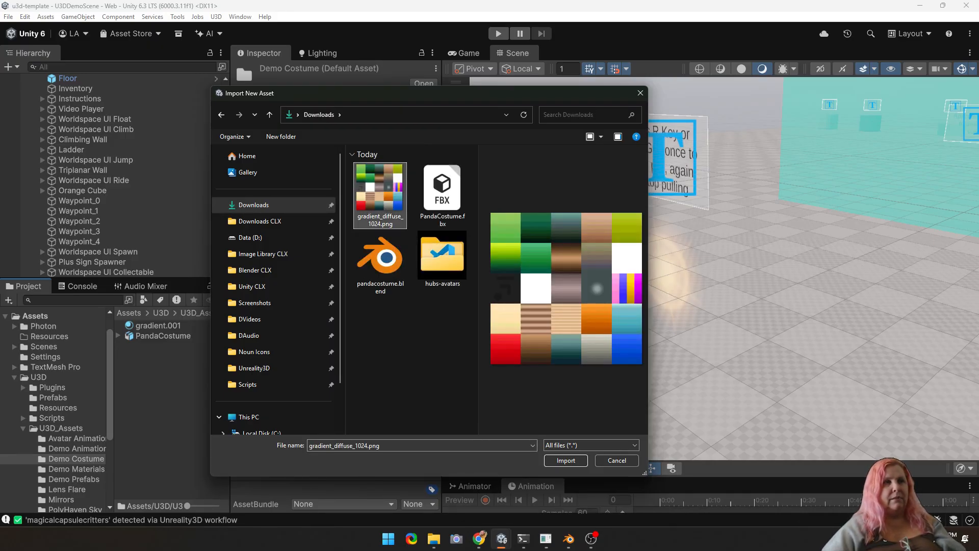
left_click(566, 460)
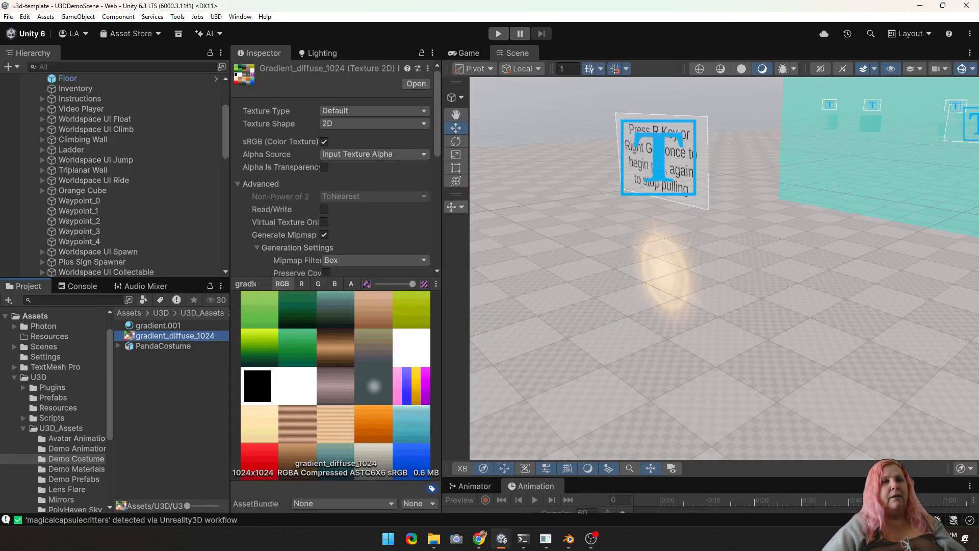
left_click(569, 538)
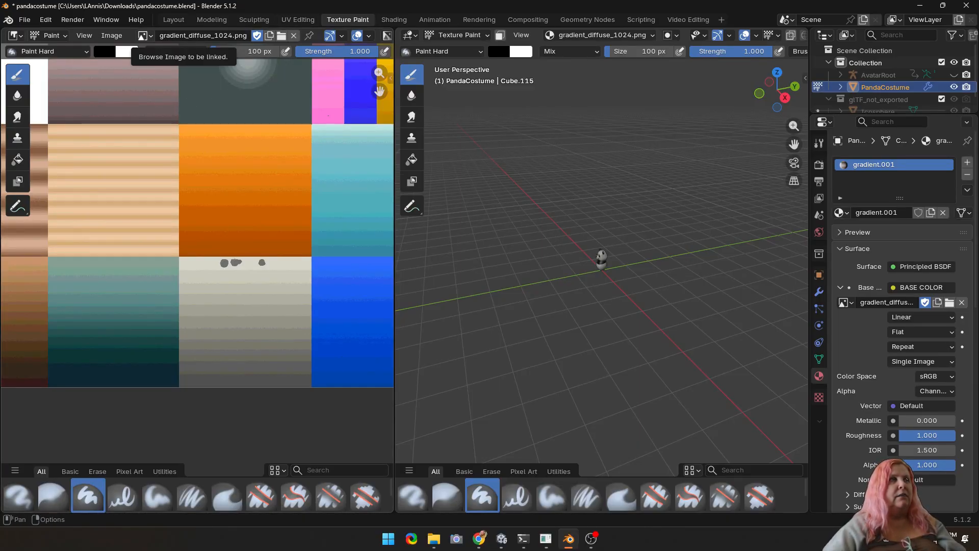
left_click(111, 36)
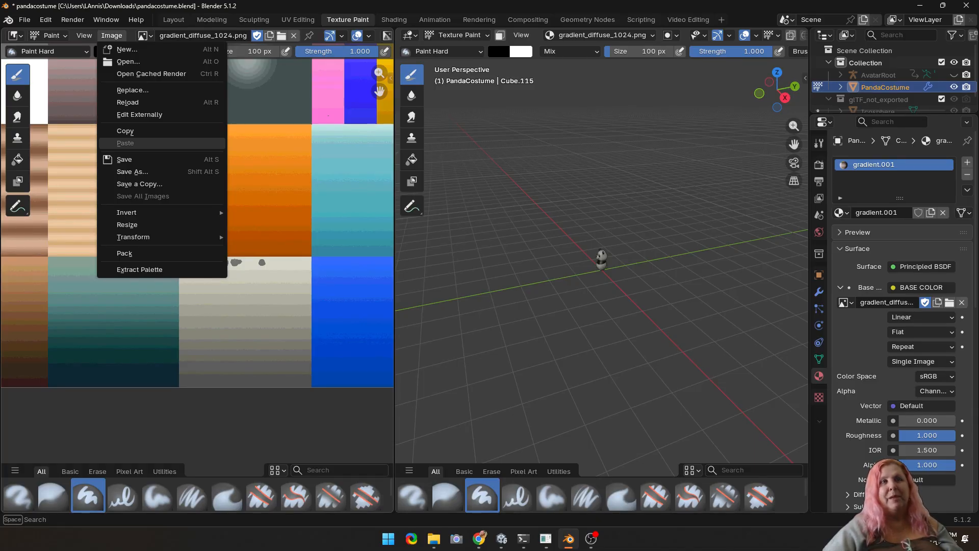
mouse_move(502, 538)
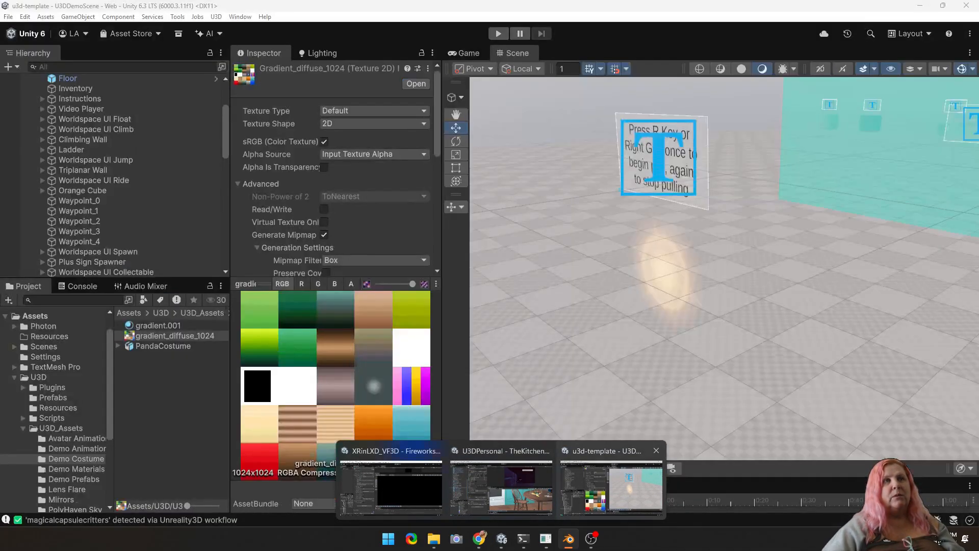
left_click(613, 488)
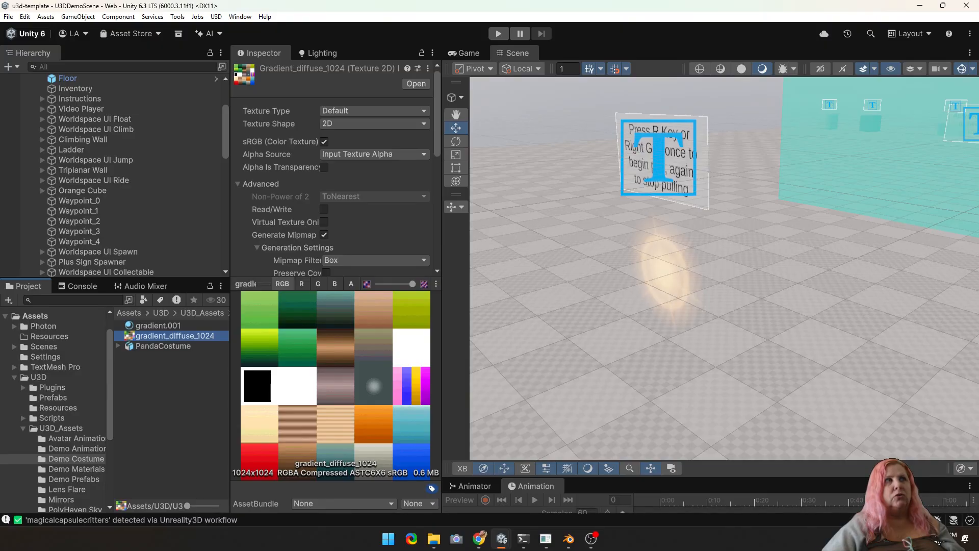
- Assign the gradient_diffuse_1024 texture as the gradient.001 material's Base Map and check the PandaCostume model's preview
left_click(158, 326)
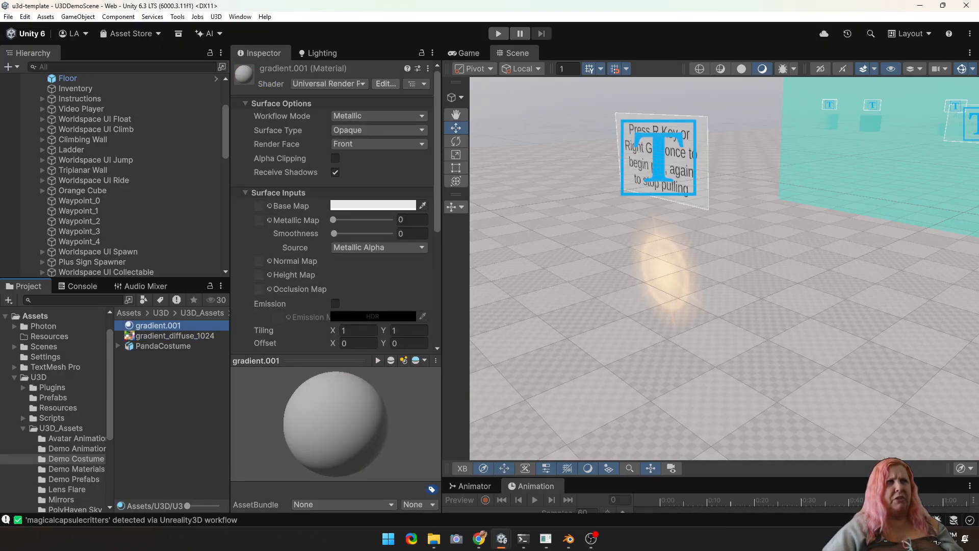
left_click_drag(168, 336, 259, 206)
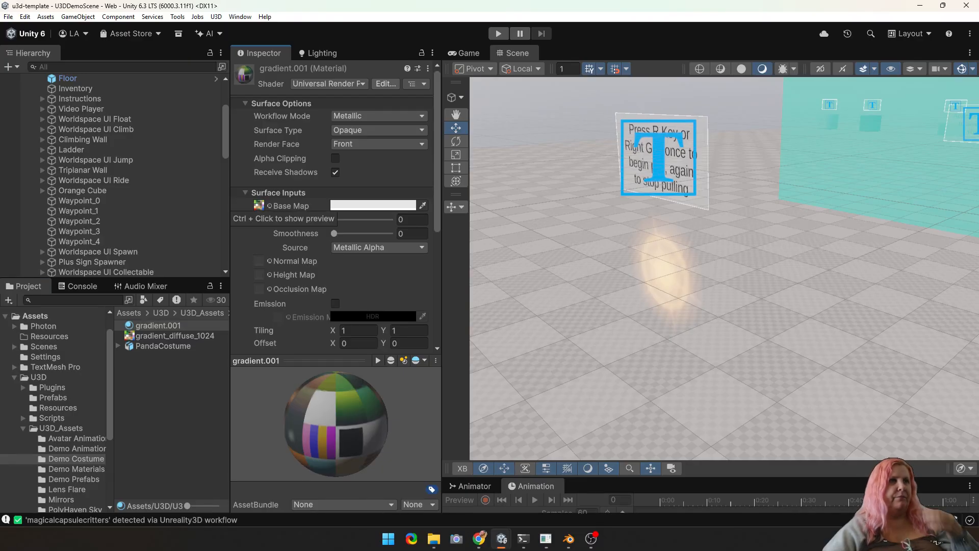
left_click(163, 346)
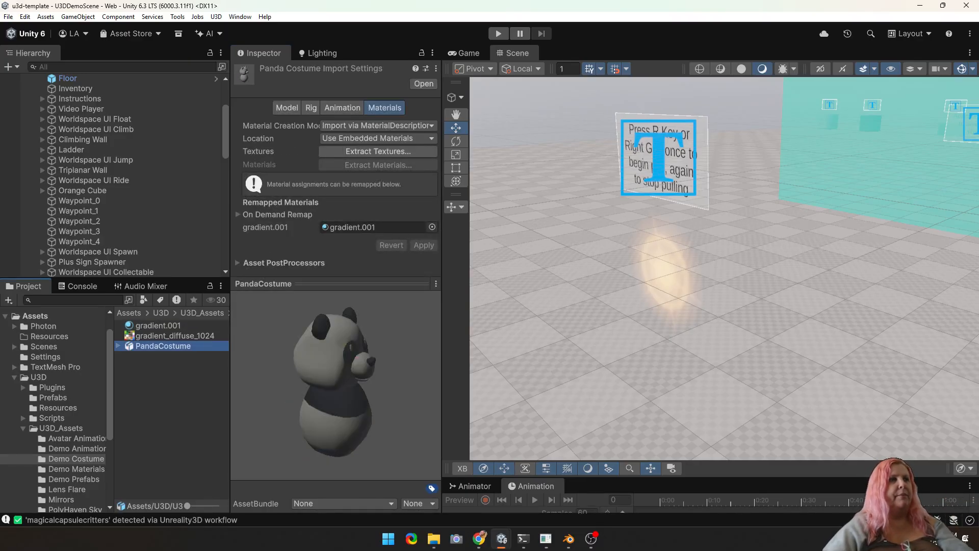
left_click_drag(370, 383, 250, 381)
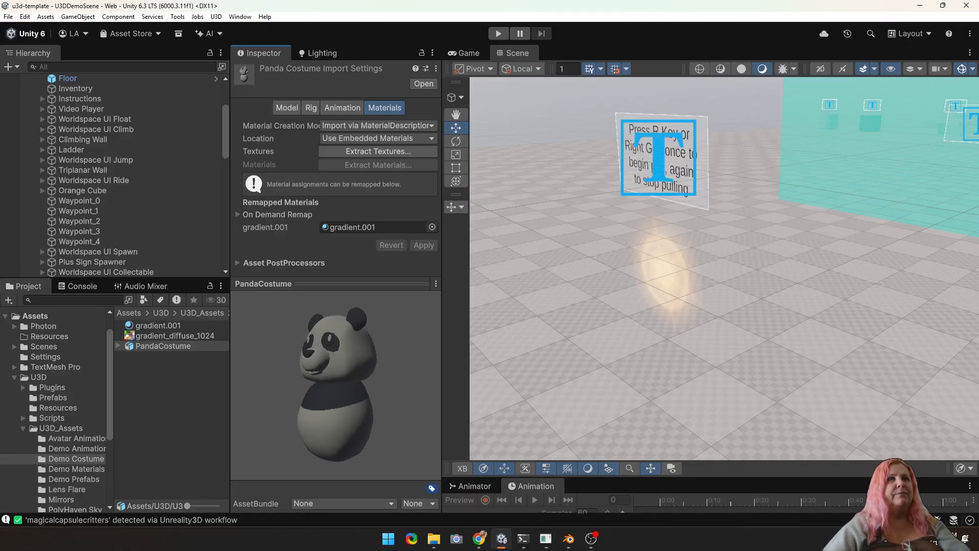
- Open the _MyScene scene from the project's Scenes folder
scroll(724, 269, "down", 2)
scroll(724, 269, "down", 4)
right_click_drag(724, 268, 808, 317)
key("s")
middle_click_drag(808, 316, 638, 375)
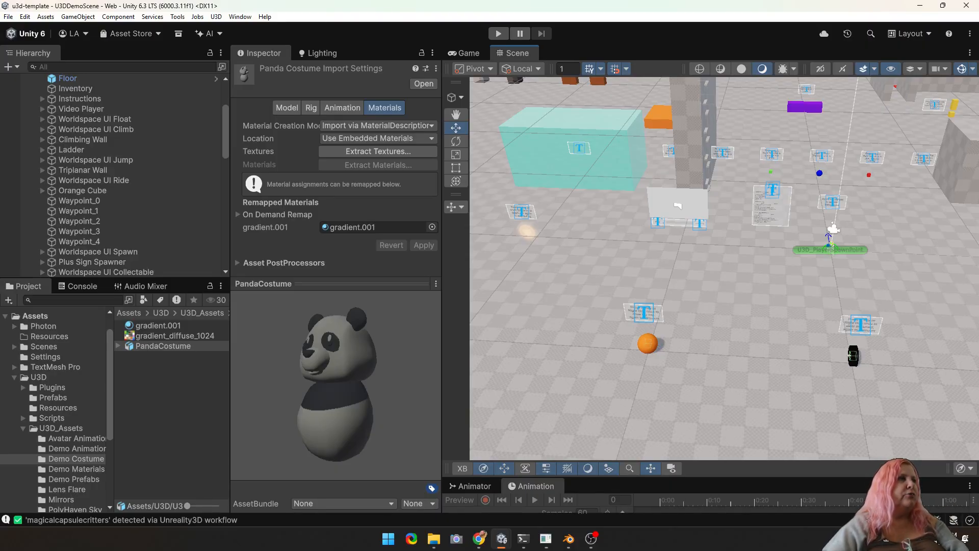
left_click(44, 346)
double_click(154, 336)
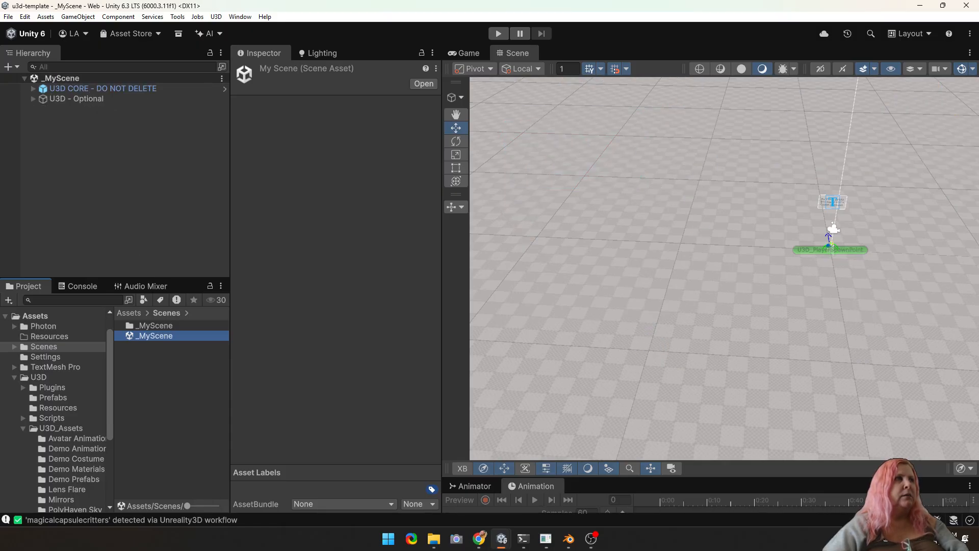
- Add the PandaCostume model from the Demo Costume folder to the _MyScene hierarchy
scroll(57, 408, "down", 3)
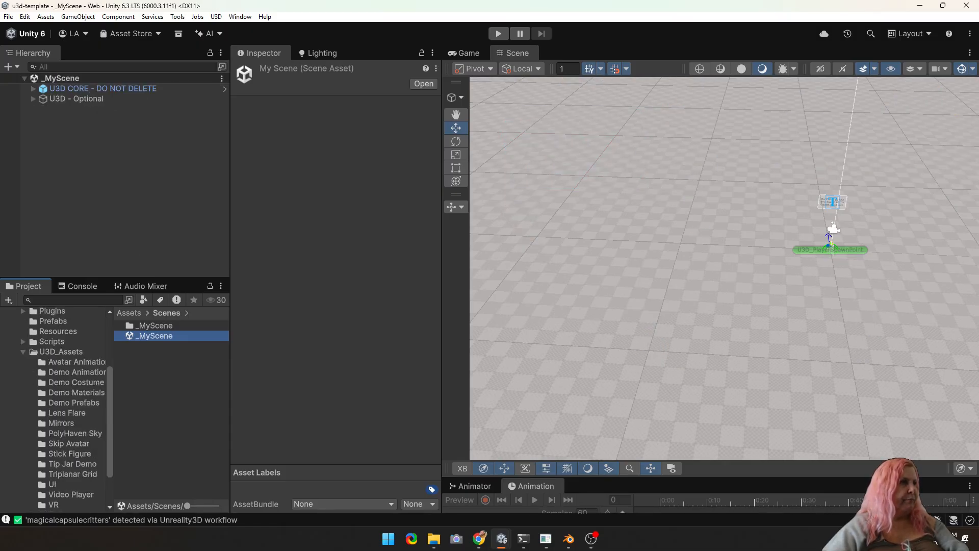
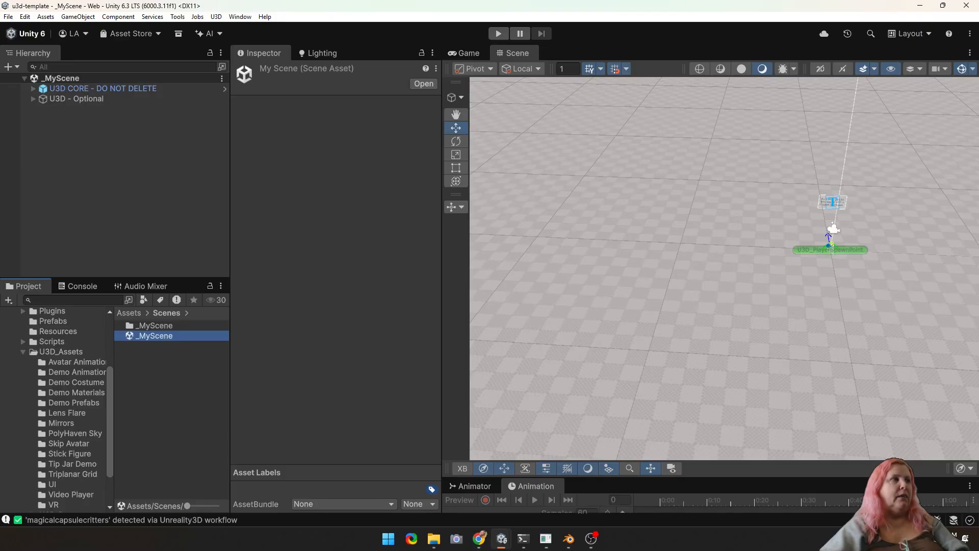
left_click(76, 383)
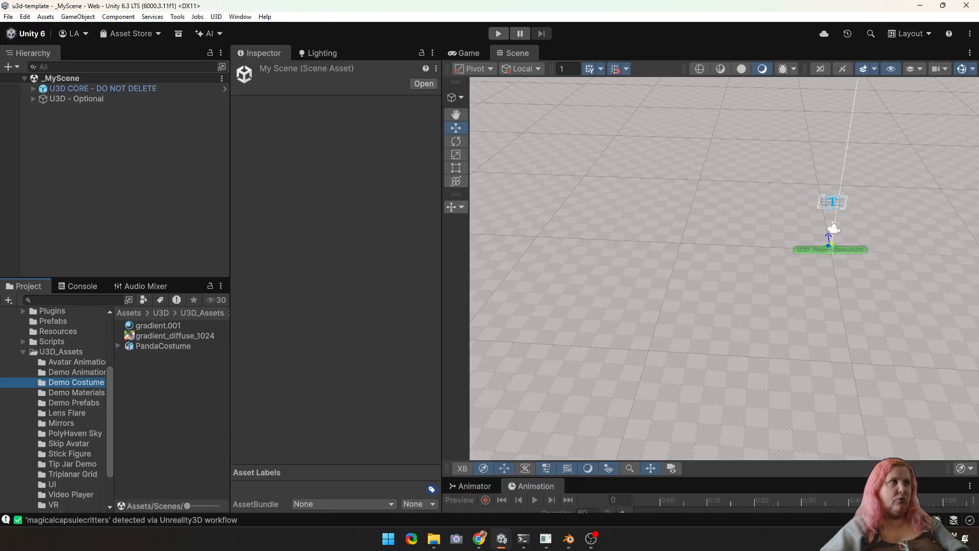
left_click_drag(163, 346, 102, 158)
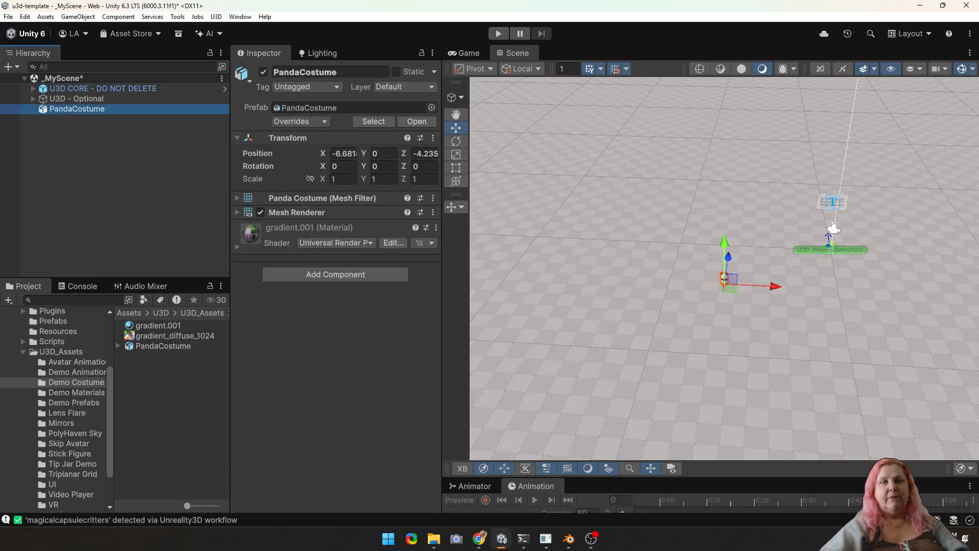
- Set the PandaCostume object's X and Z position to 0
left_click(344, 154)
type("0")
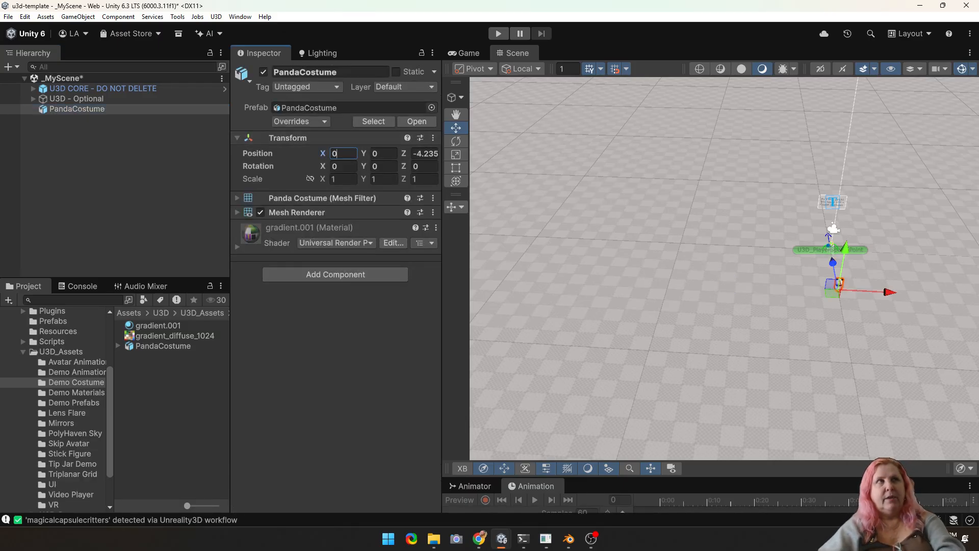
key("Tab")
key("Tab")
type("0")
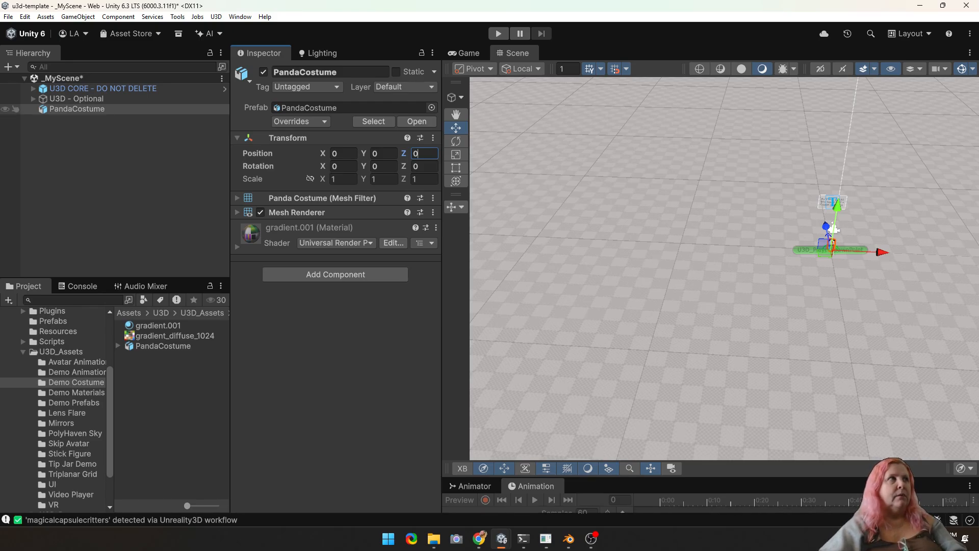
- Frame PandaCostume in the Scene view and turn off the scene gizmos covering it
left_click(77, 99)
double_click(76, 109)
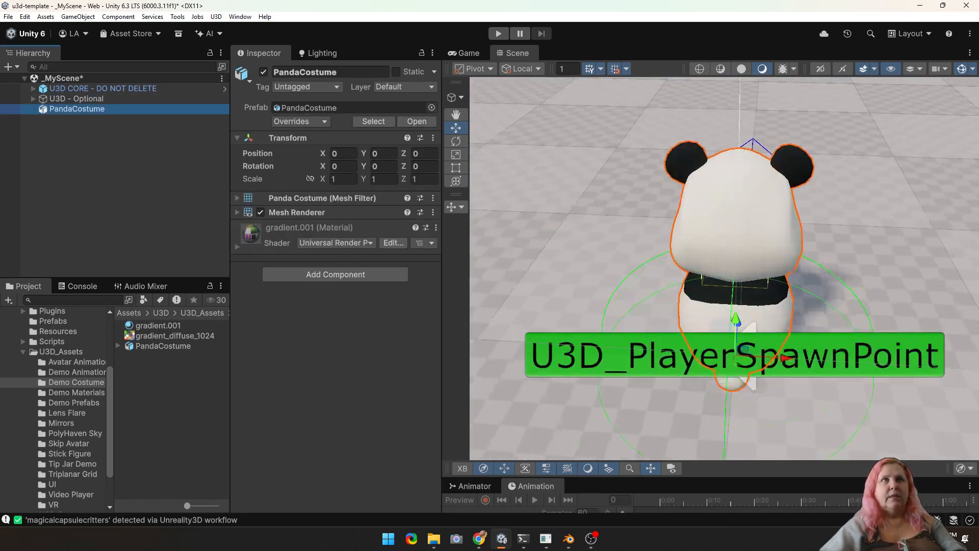
right_click_drag(637, 230, 698, 266)
scroll(724, 268, "down", 10)
middle_click_drag(739, 266, 558, 263)
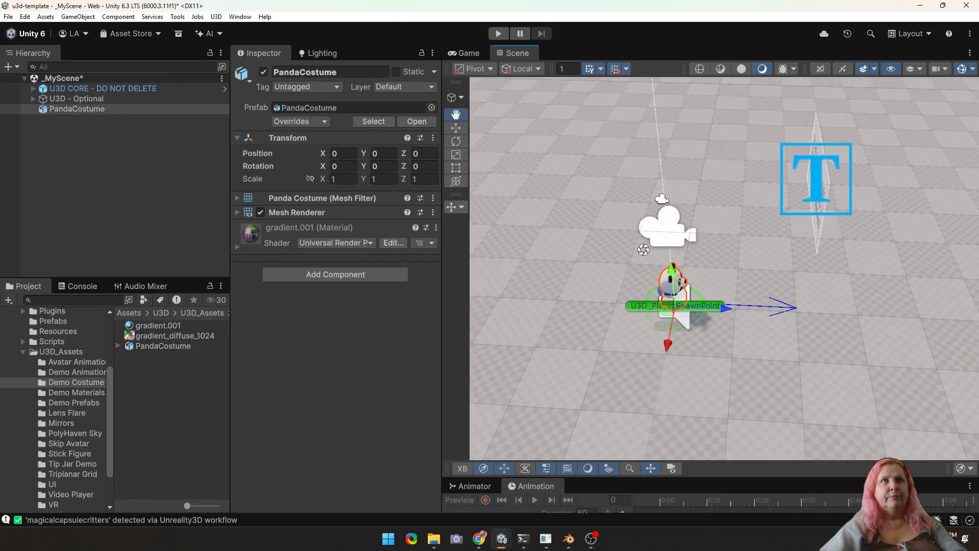
right_click_drag(714, 265, 525, 265)
middle_click_drag(836, 306, 623, 253)
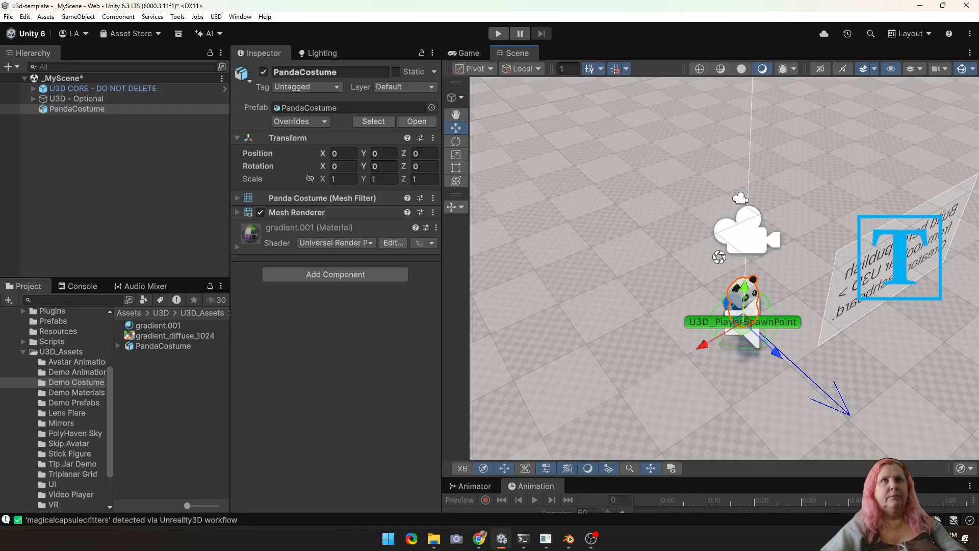
left_click(961, 68)
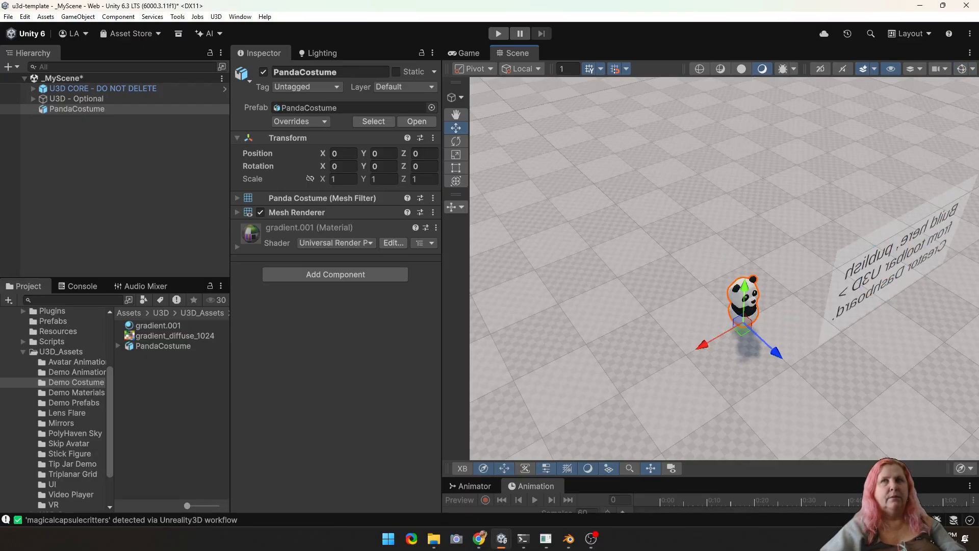
- Save the scene's PandaCostume object as a prefab variant in the Demo Costume folder and select the source model there
scroll(734, 291, "up", 5)
right_click_drag(734, 291, 693, 275)
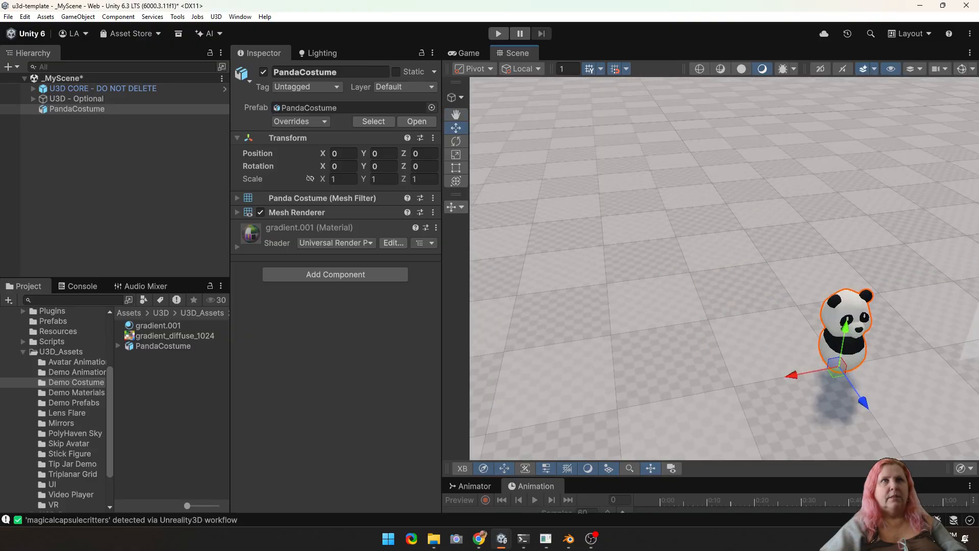
middle_click_drag(770, 326, 722, 250)
scroll(723, 250, "up", 8)
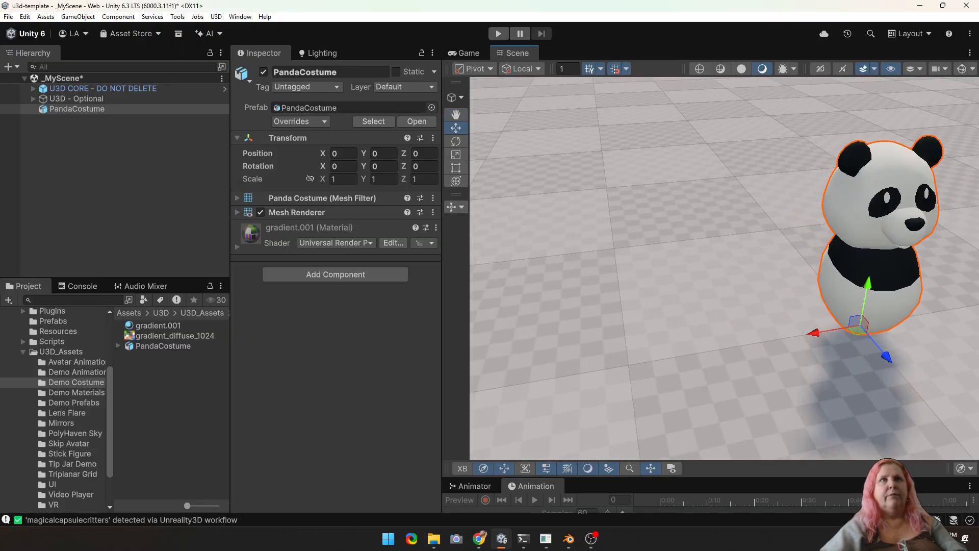
key("f")
scroll(714, 270, "up", 2)
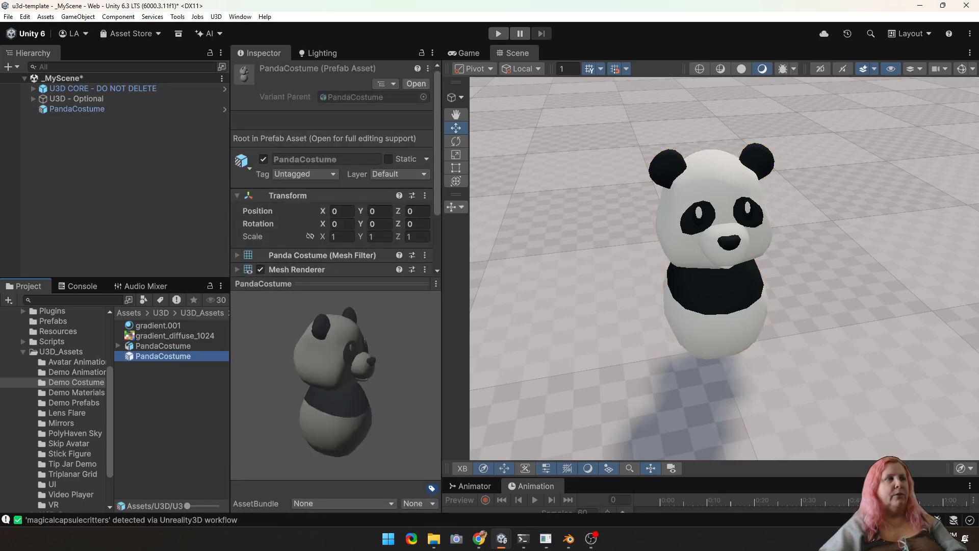
left_click(163, 356)
left_click(164, 345)
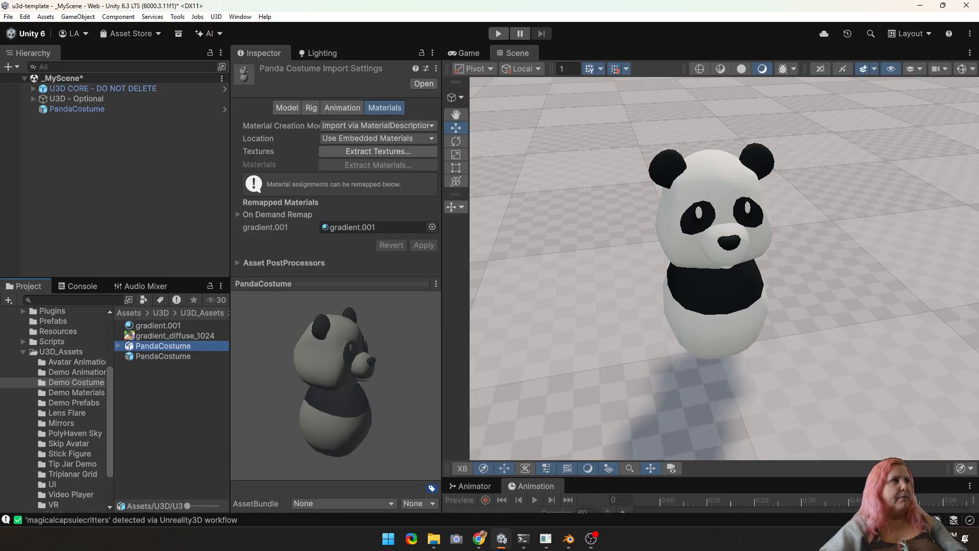
- Examine the PandaCostume prefab and source model in the Demo Costume folder and the matching object in the scene
left_click(163, 356)
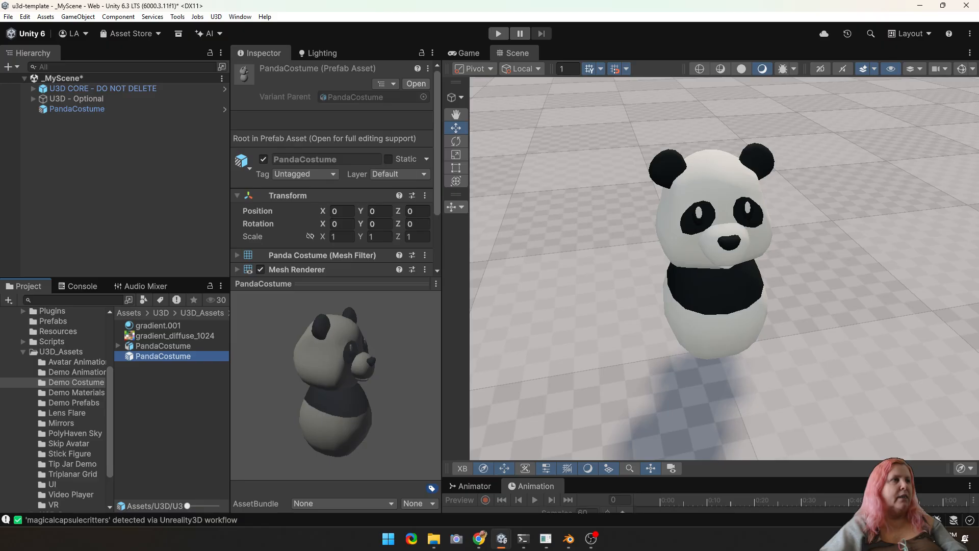
mouse_move(187, 506)
left_mouse_down()
mouse_move(207, 505)
mouse_move(187, 505)
left_mouse_up()
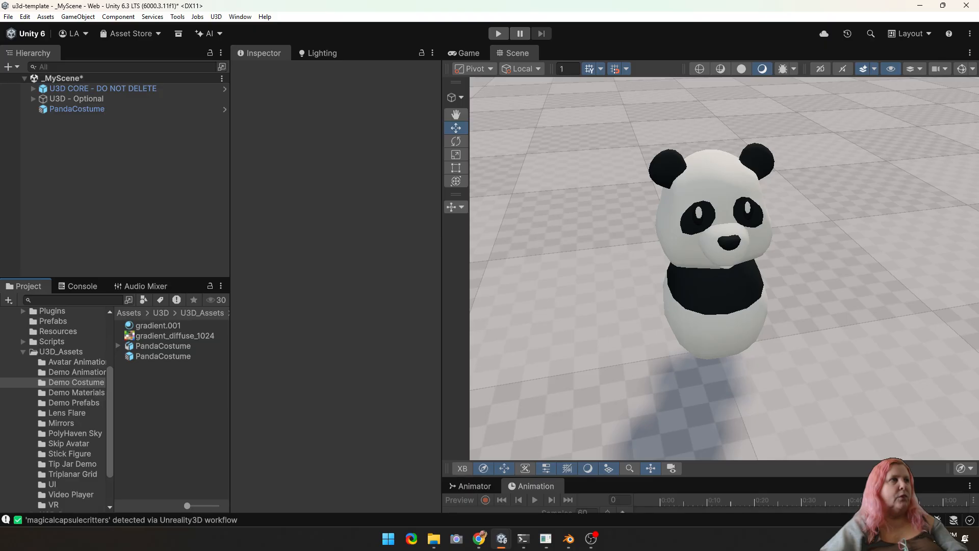
left_click(118, 345)
left_click(117, 345)
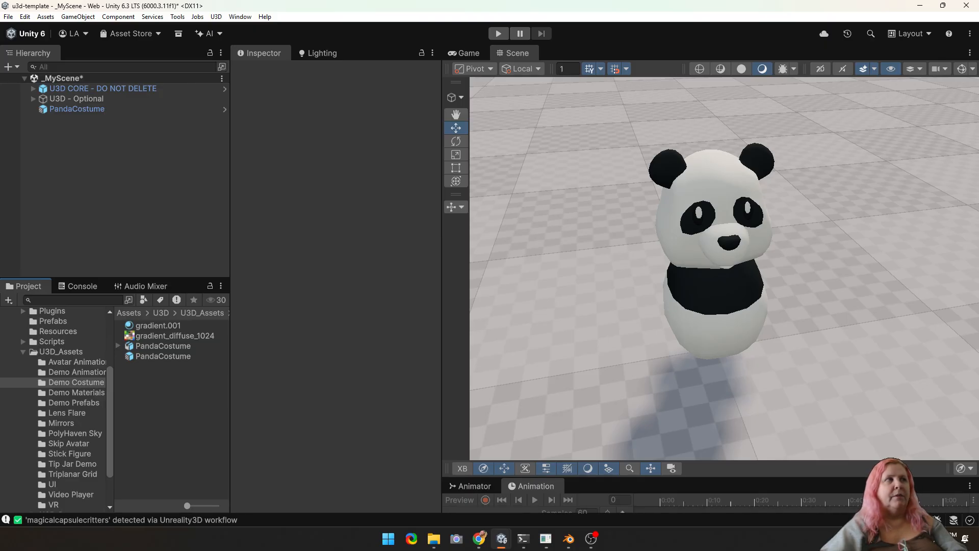
left_click(163, 356)
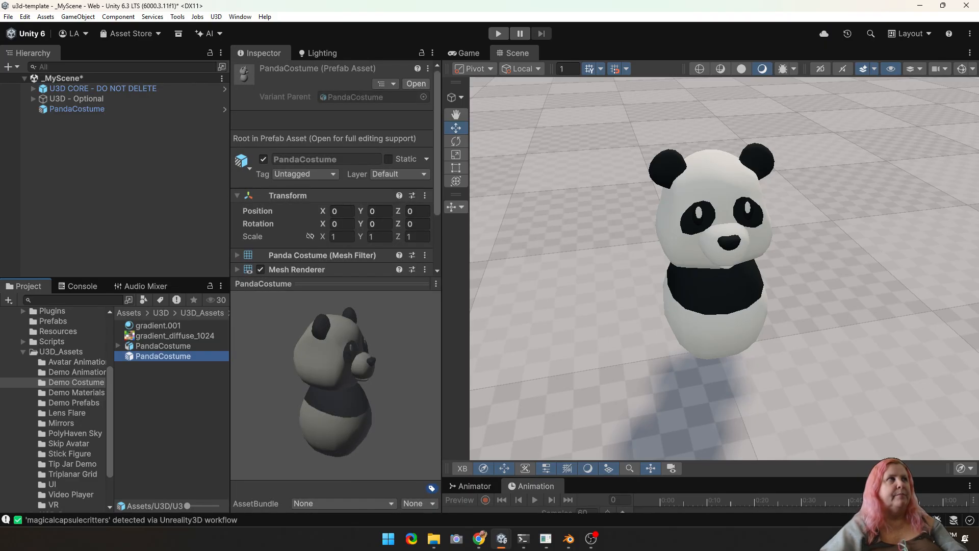
left_click(77, 109)
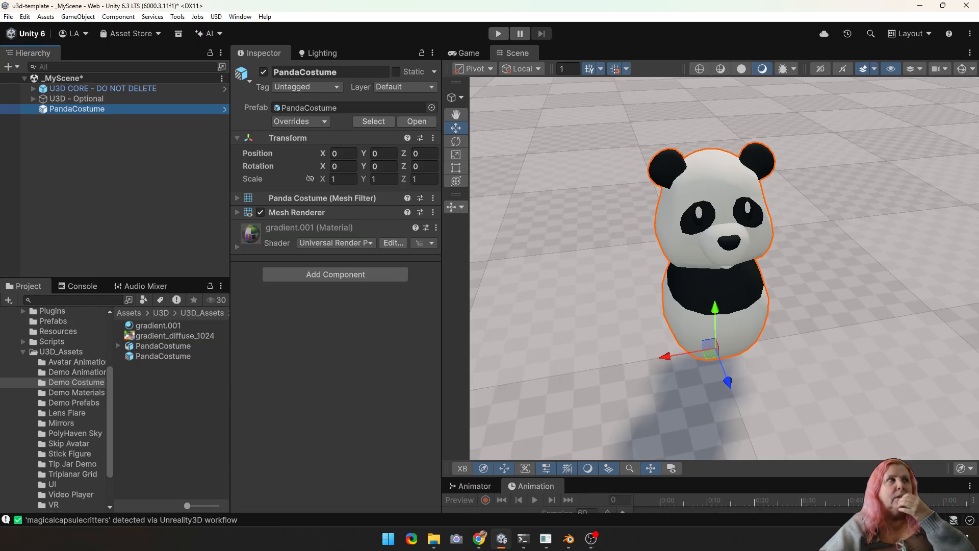
scroll(724, 268, "down", 5)
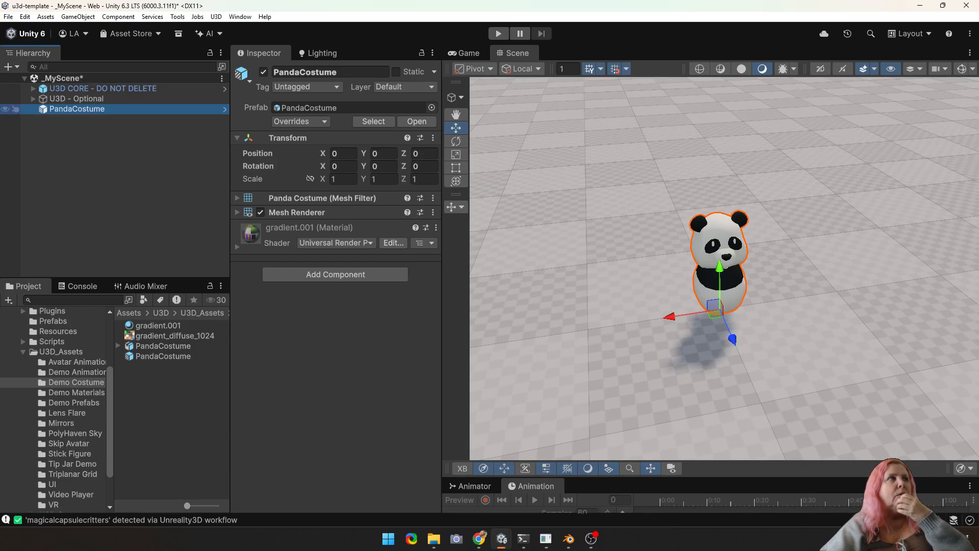
left_click(102, 153)
- Add a Worldspace UI canvas to the scene from the Media & Content project tools of the U3D Creator Dashboard
left_click(76, 109)
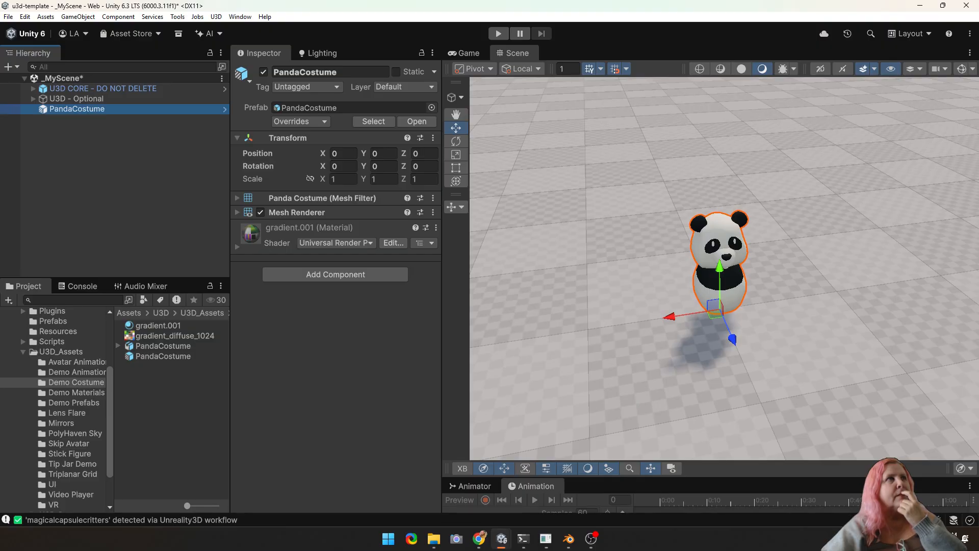
left_click(216, 16)
left_click(254, 29)
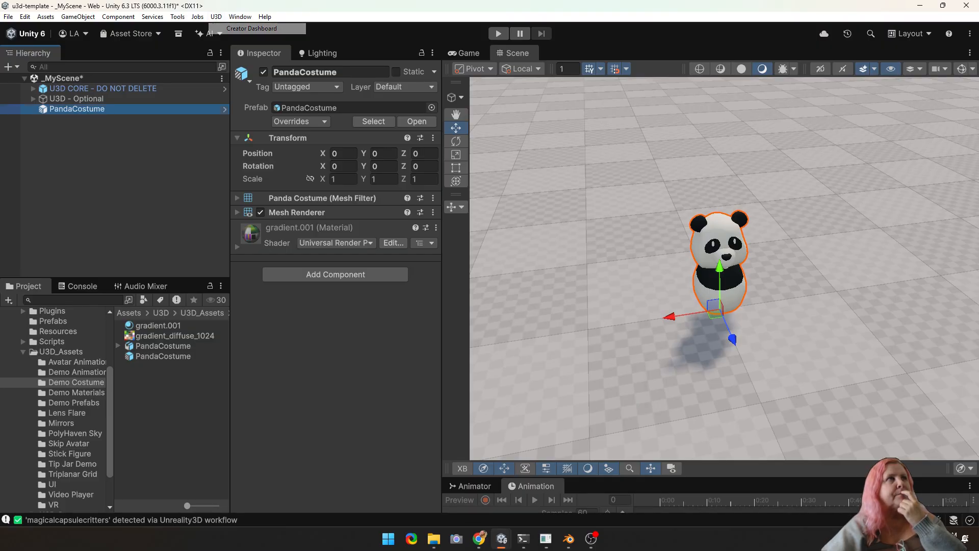
left_click(436, 217)
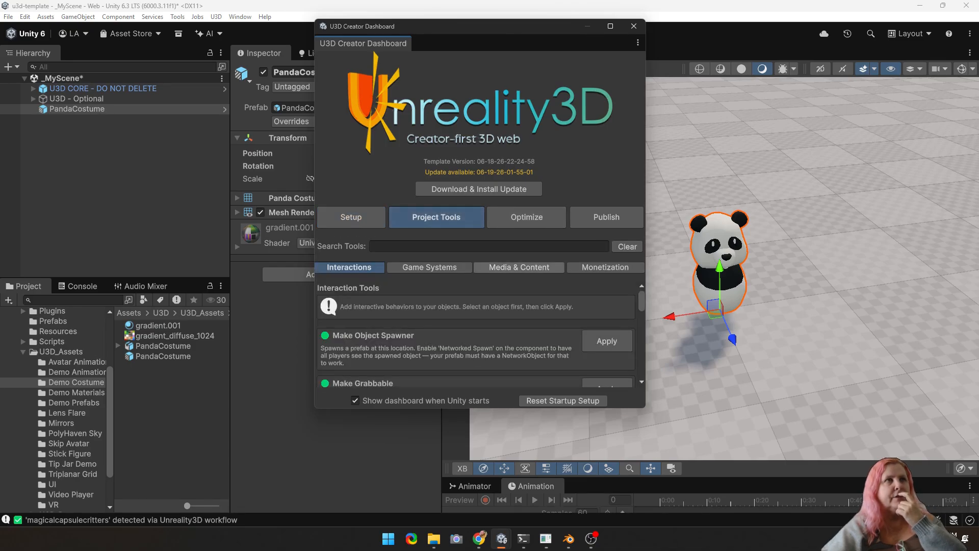
left_click(519, 267)
scroll(475, 336, "down", 3)
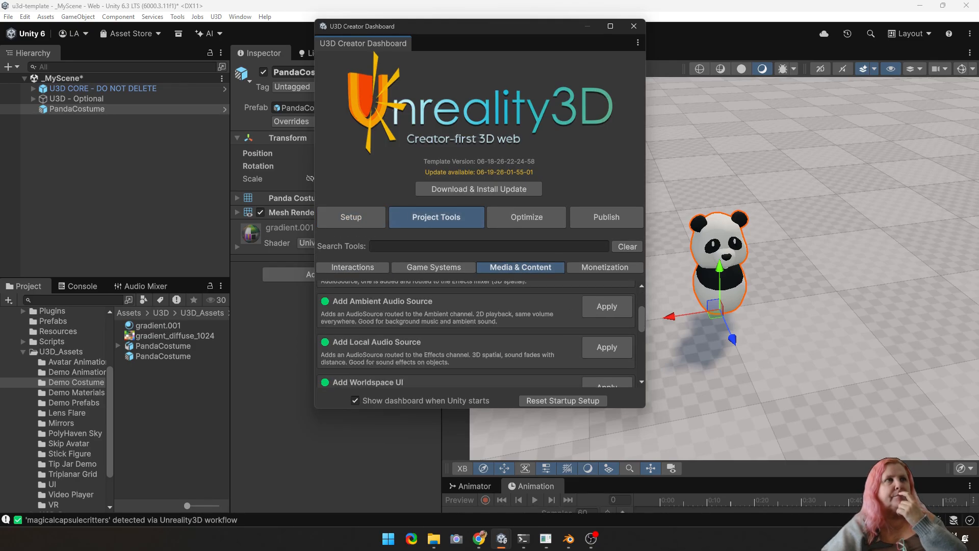
scroll(475, 334, "down", 3)
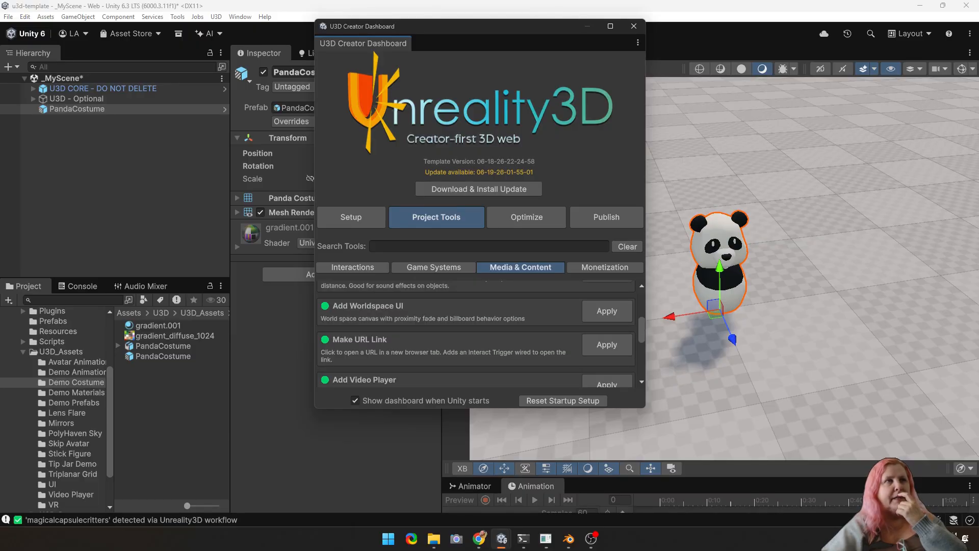
left_click(606, 310)
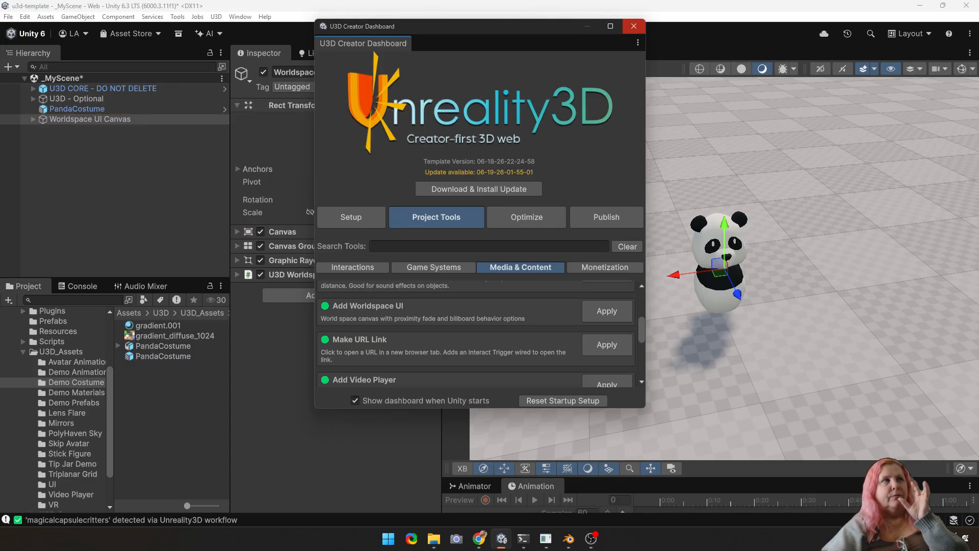
left_click(633, 26)
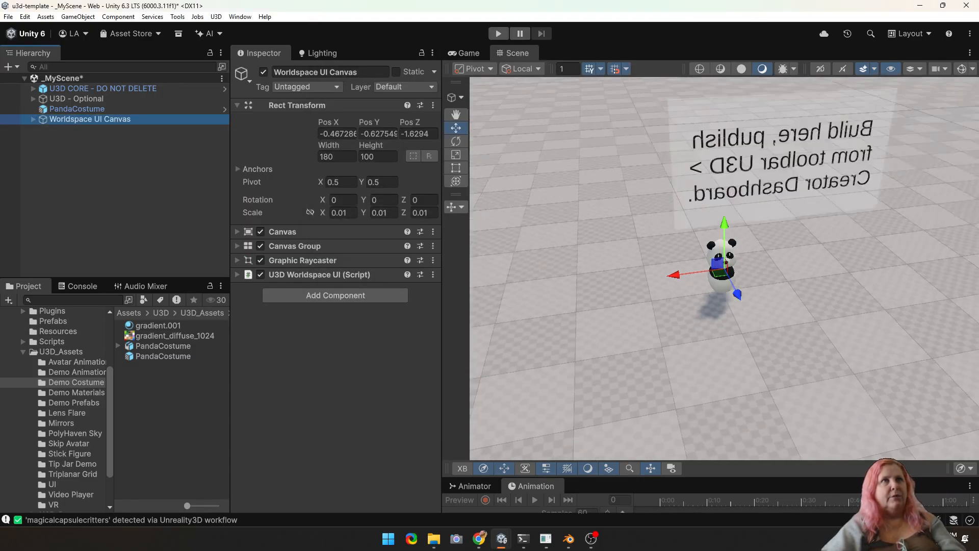
- Delete the template's Worldspace UI Canvas grouped under U3D - Optional
right_click_drag(688, 306, 749, 327)
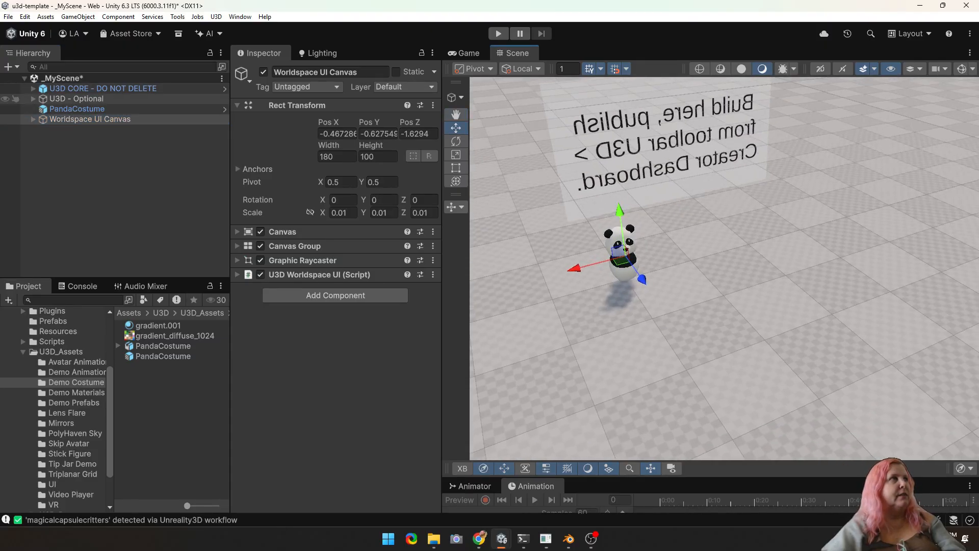
left_click(33, 99)
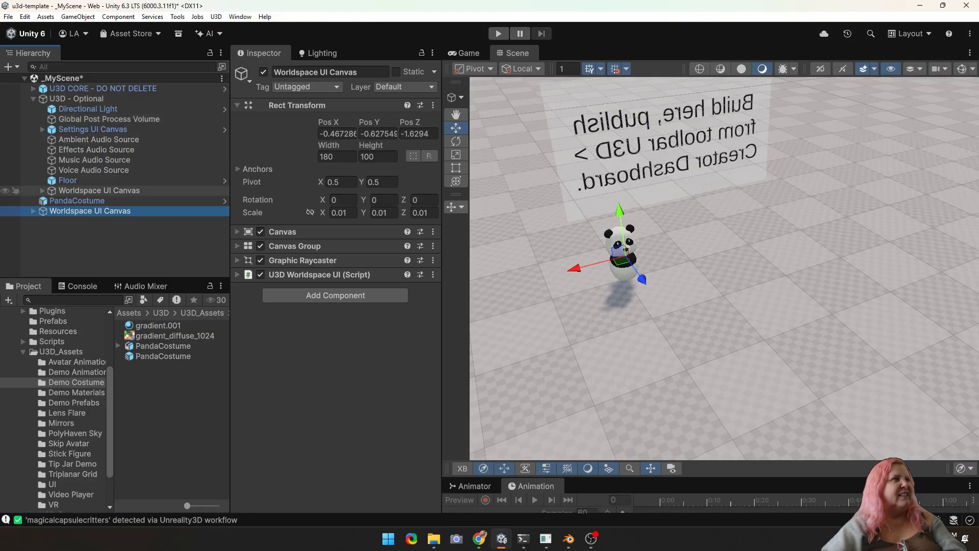
left_click(97, 190)
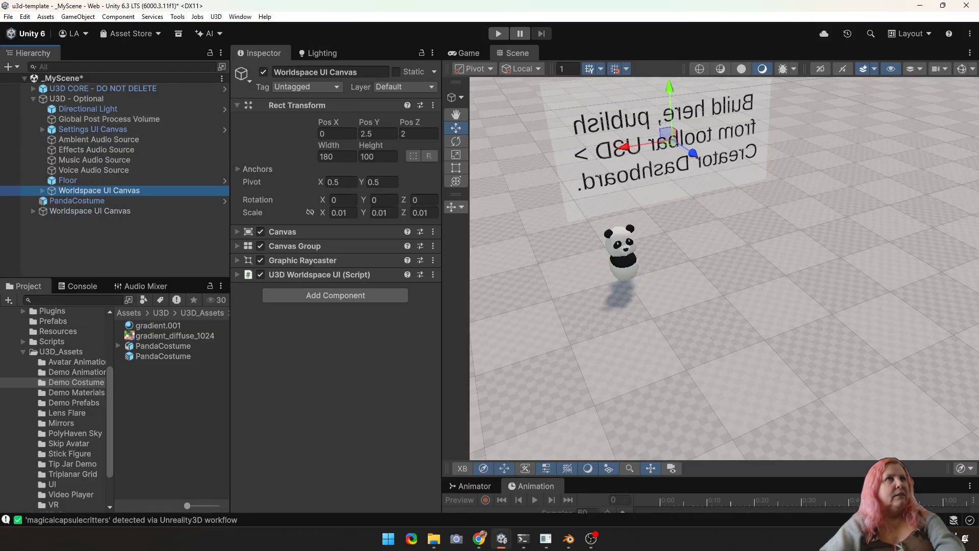
left_click_drag(692, 153, 880, 279)
right_click_drag(881, 278, 966, 326)
right_click_drag(866, 306, 900, 309)
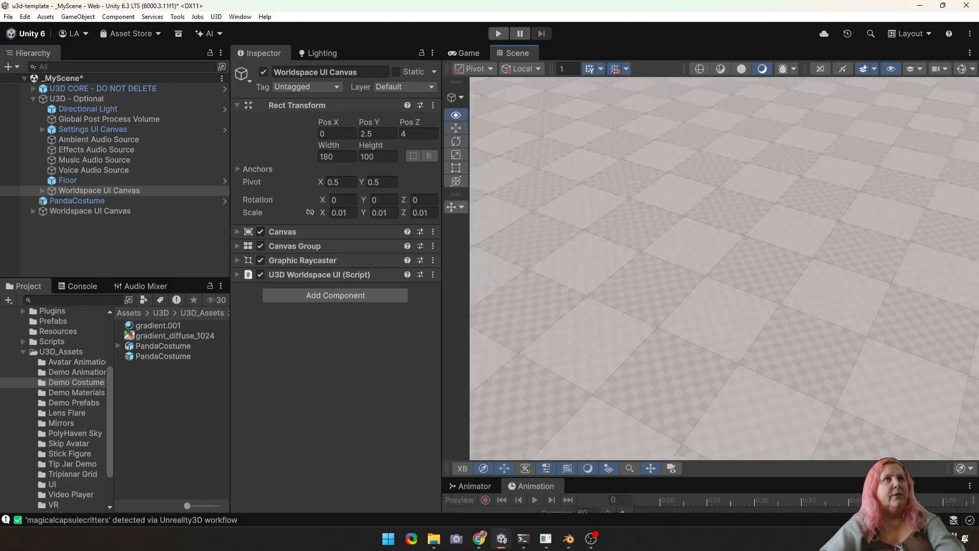
scroll(887, 285, "down", 6)
middle_click_drag(887, 204, 739, 260)
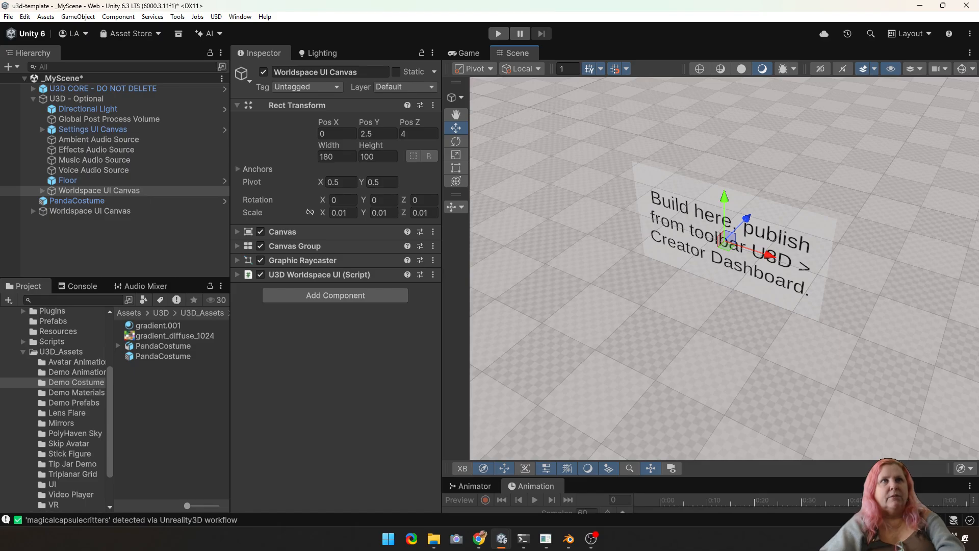
key("Delete")
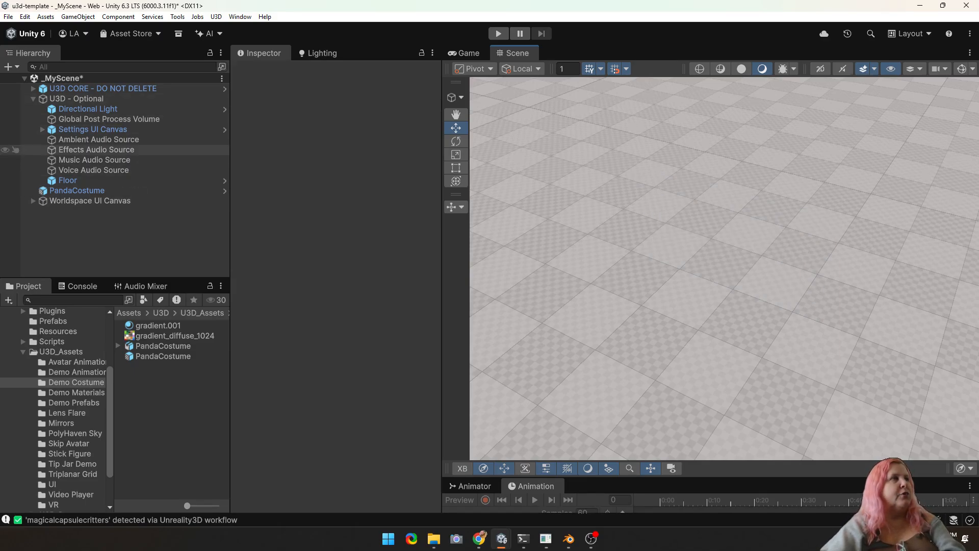
- Rotate the scene's PandaCostume object to 180 degrees about the Y axis
left_click(77, 190)
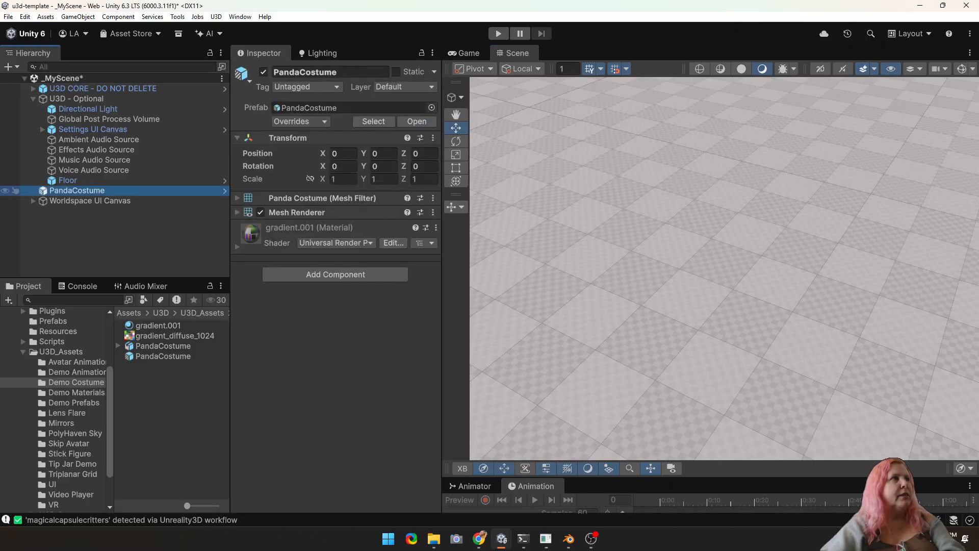
key("f")
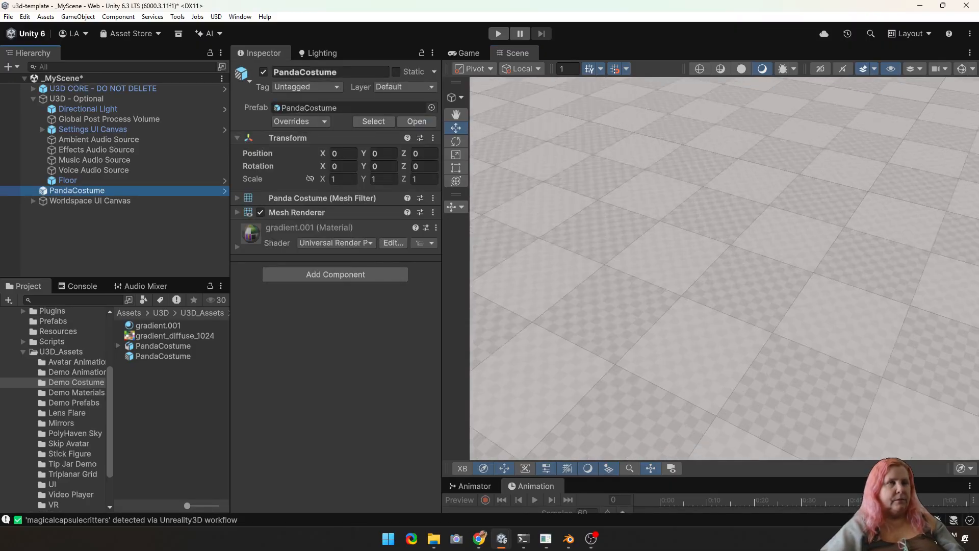
left_click(90, 201)
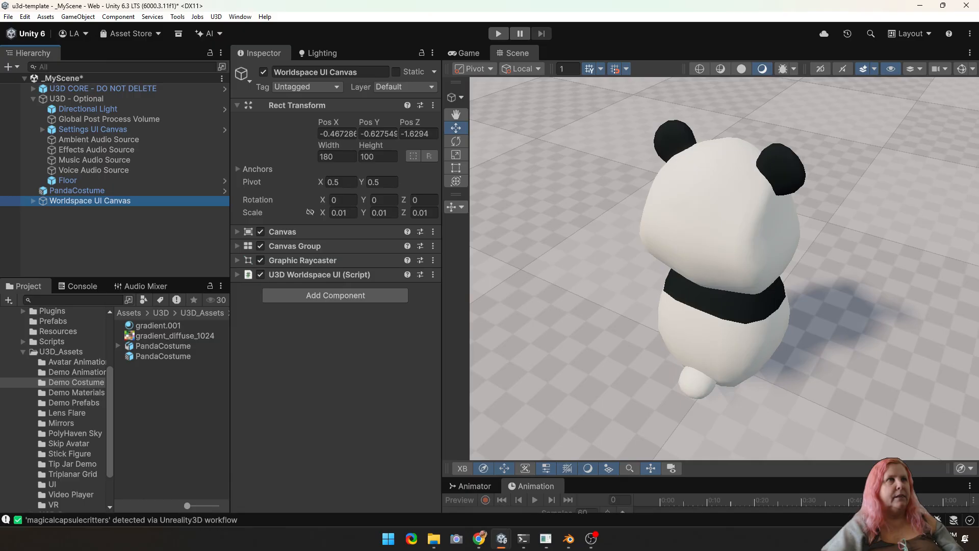
left_click(77, 190)
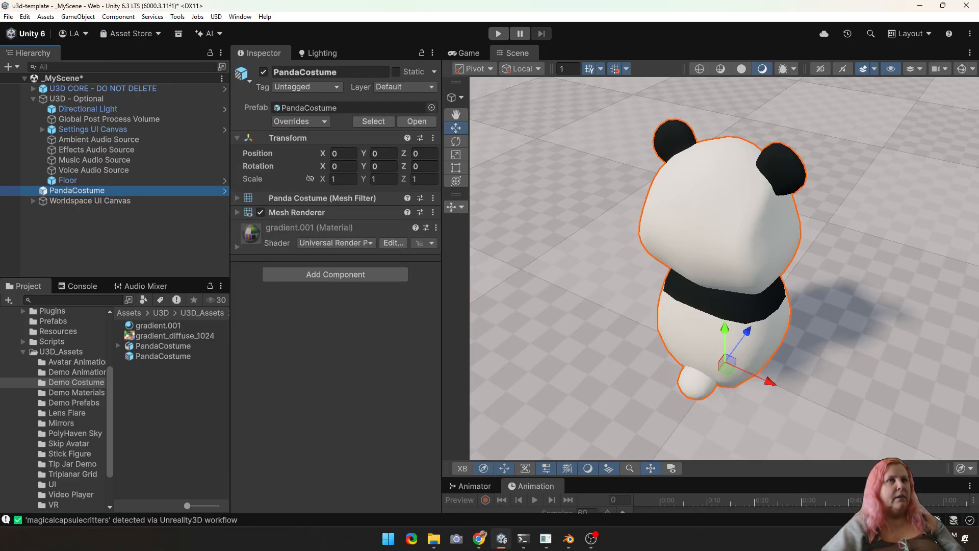
scroll(724, 255, "down", 4)
key("e")
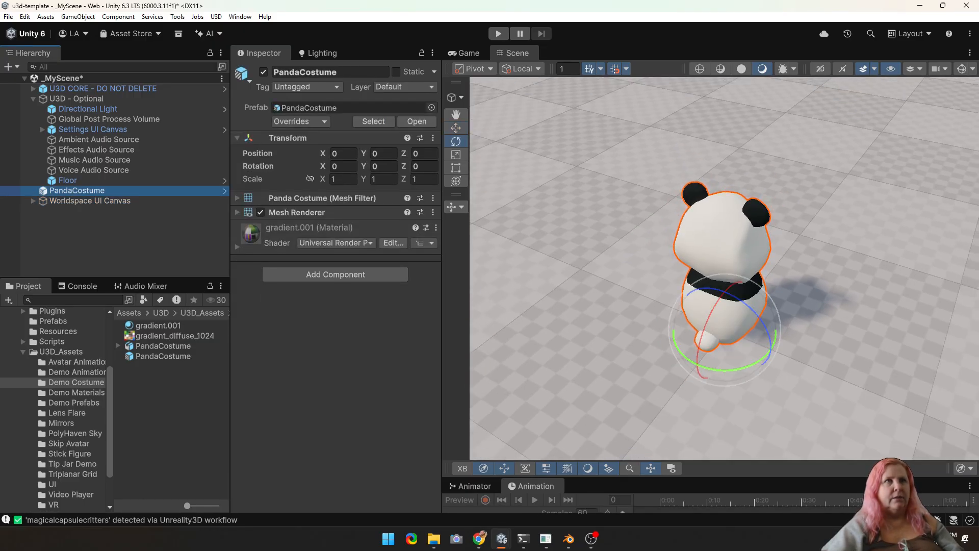
left_click_drag(756, 362, 495, 406)
scroll(724, 269, "down", 3)
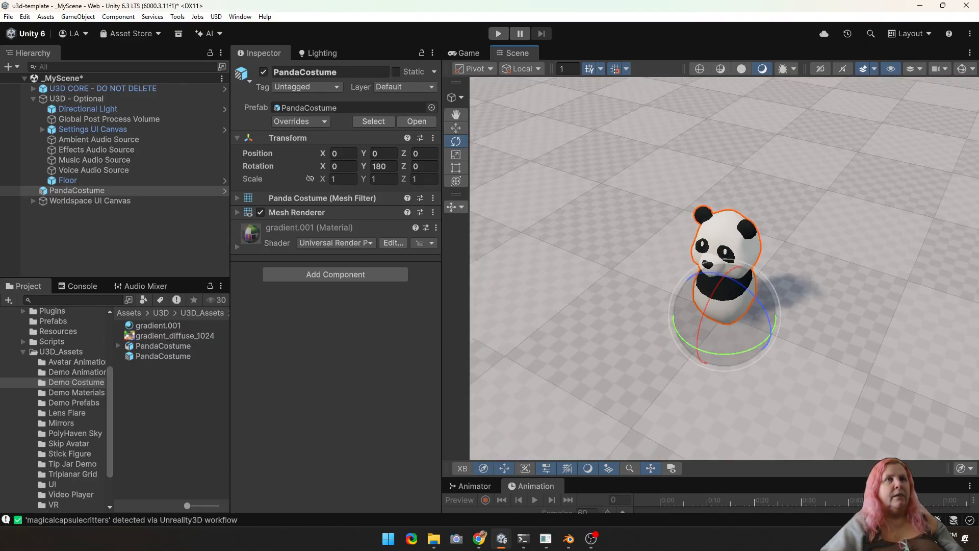
- Show the scene gizmos and move PandaCostume away from the player spawn point to about X -4.65, Z 4
scroll(724, 276, "down", 2)
key("w")
scroll(724, 275, "down", 2)
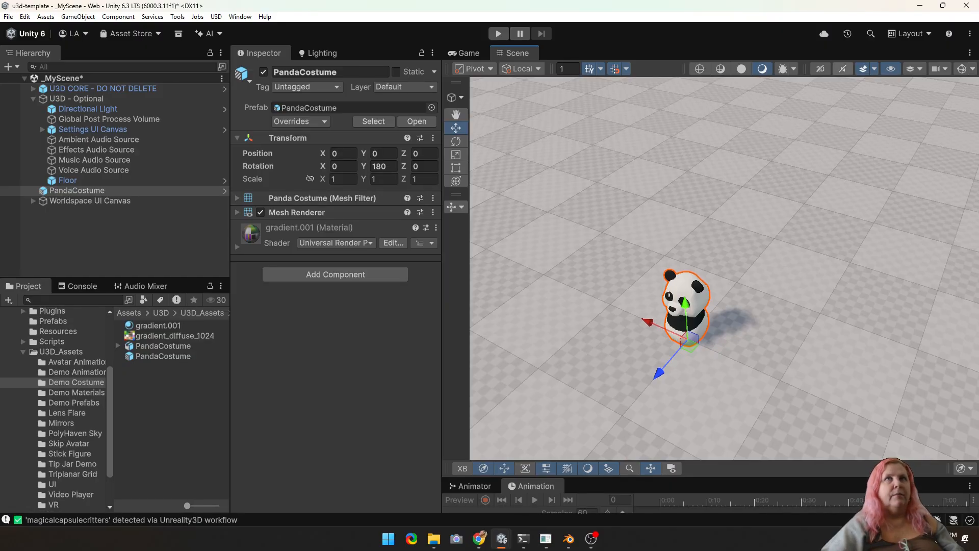
left_click(962, 68)
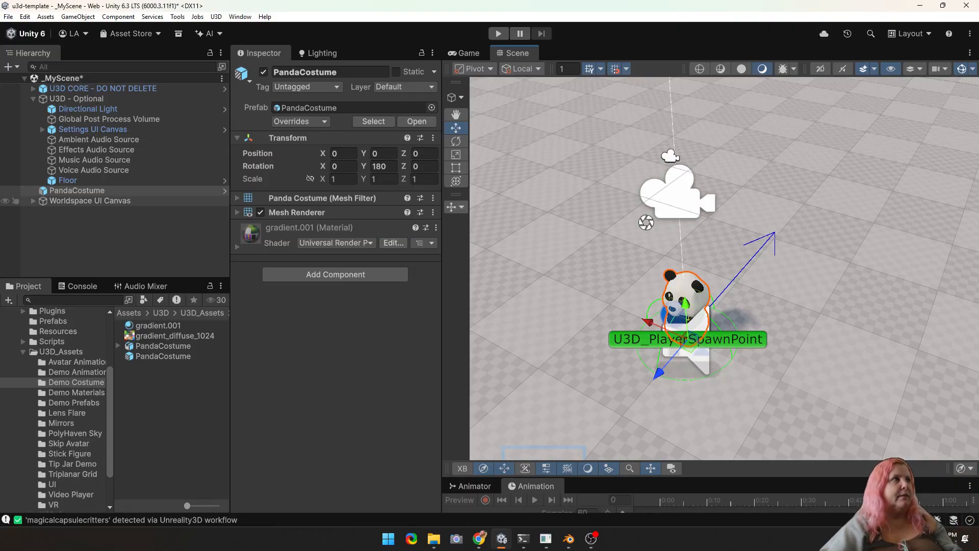
left_click(90, 201)
left_click(77, 191)
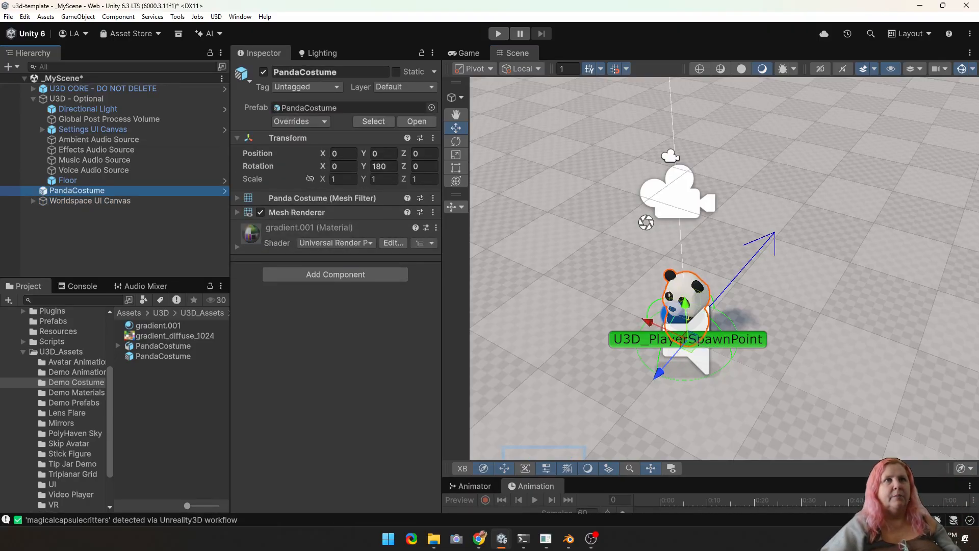
left_click_drag(659, 373, 810, 196)
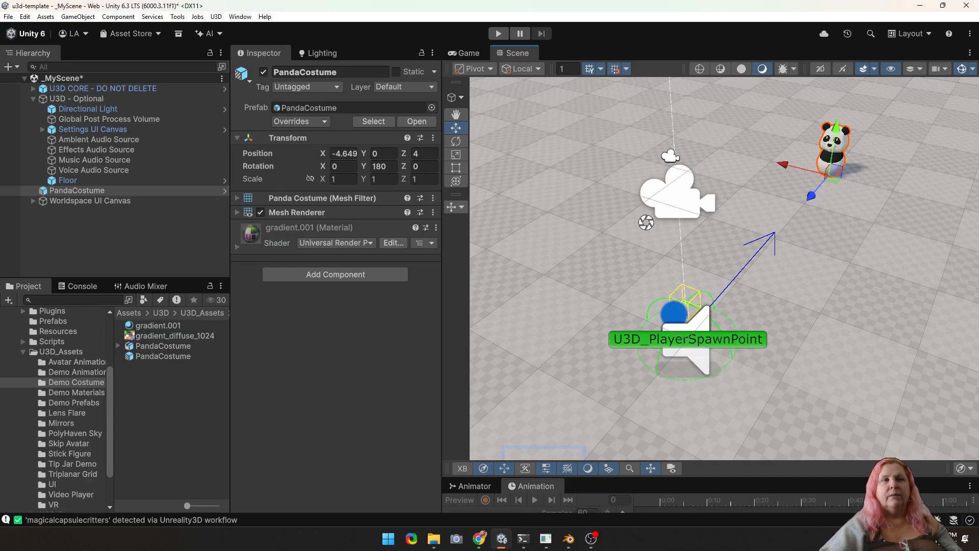
middle_click_drag(811, 196, 729, 290)
middle_click_drag(766, 250, 750, 264)
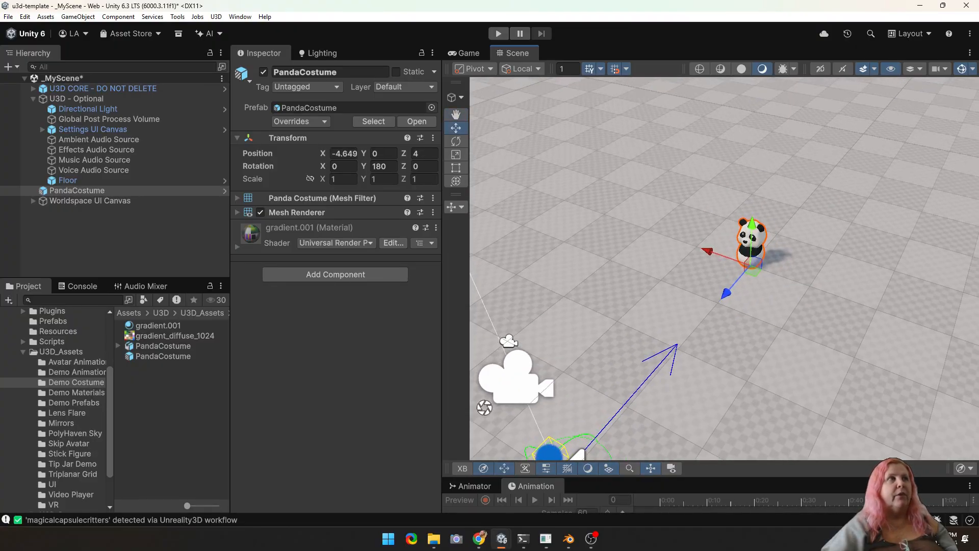
scroll(750, 264, "up", 4)
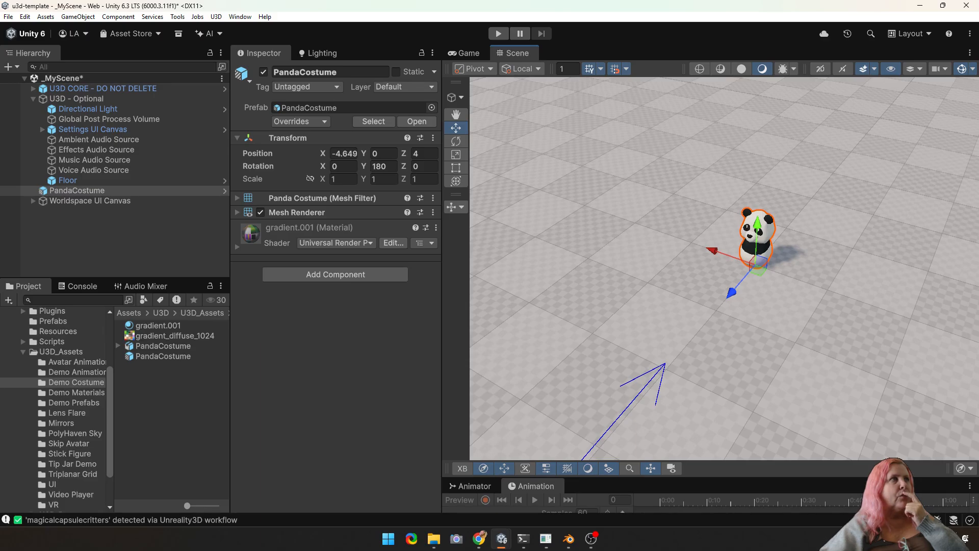
- Frame PandaCostume in the scene and move the Worldspace UI Canvas to that view position
left_click(90, 201)
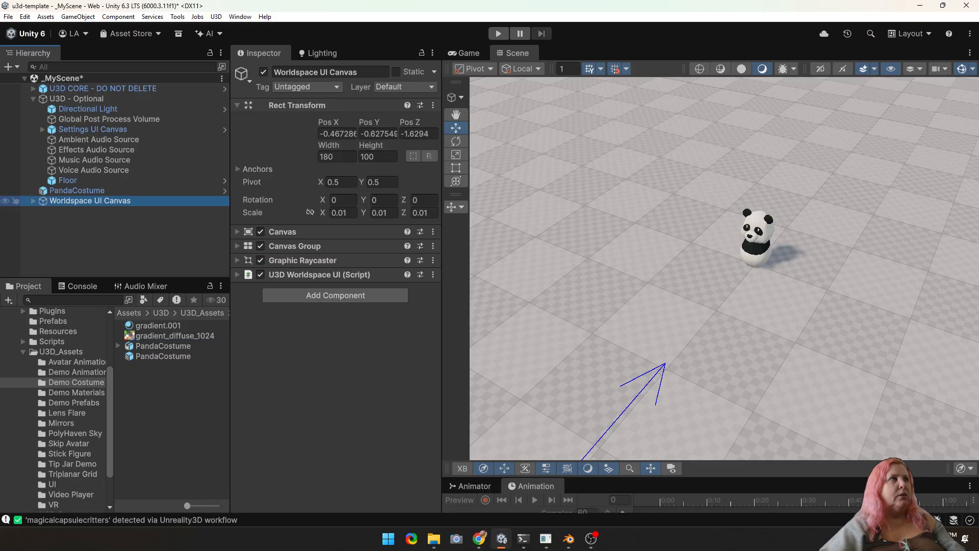
left_click(77, 191)
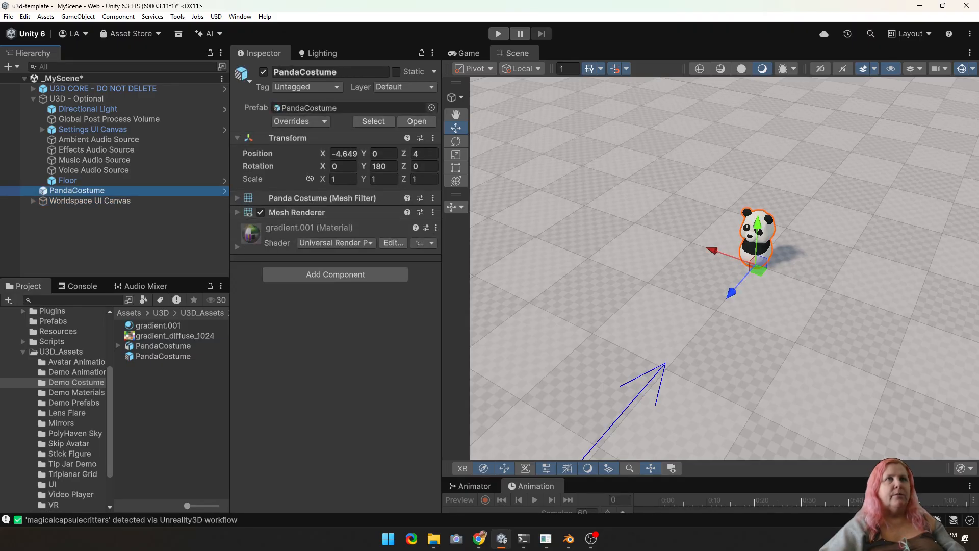
key("f")
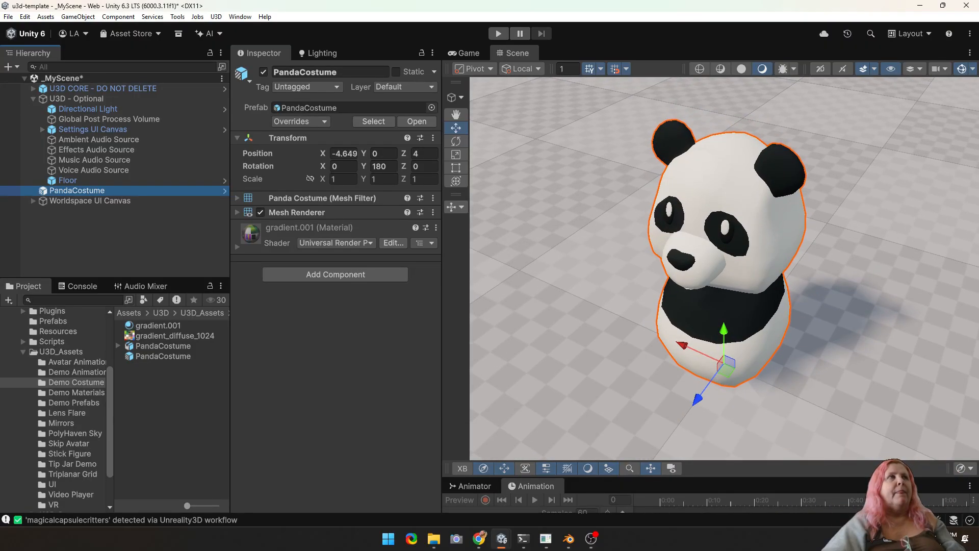
left_click(86, 16)
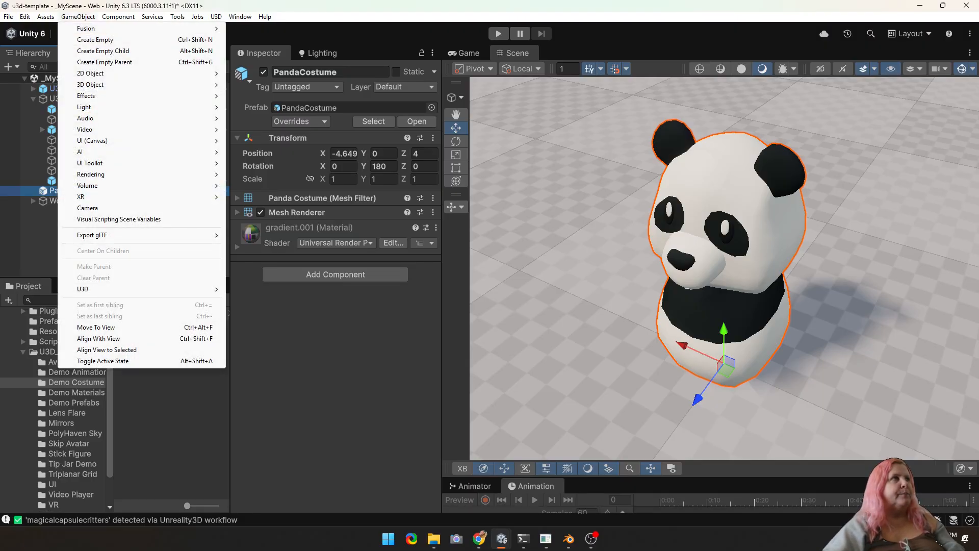
left_click(43, 240)
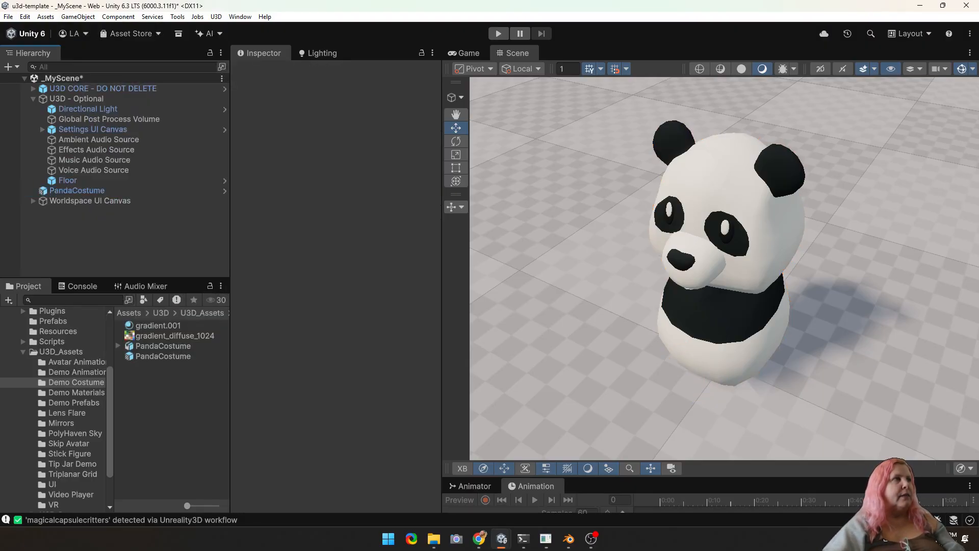
left_click(89, 201)
left_click(78, 16)
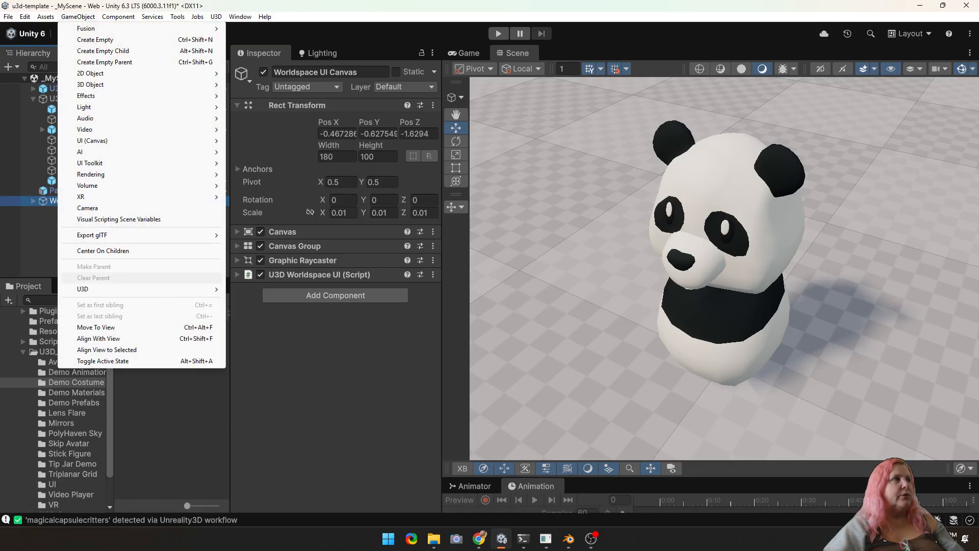
left_click(96, 327)
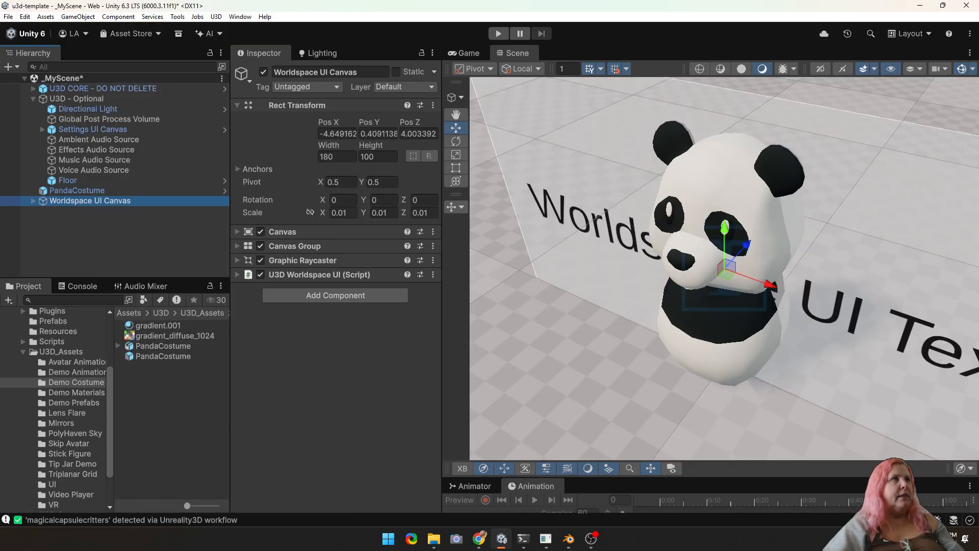
key("f")
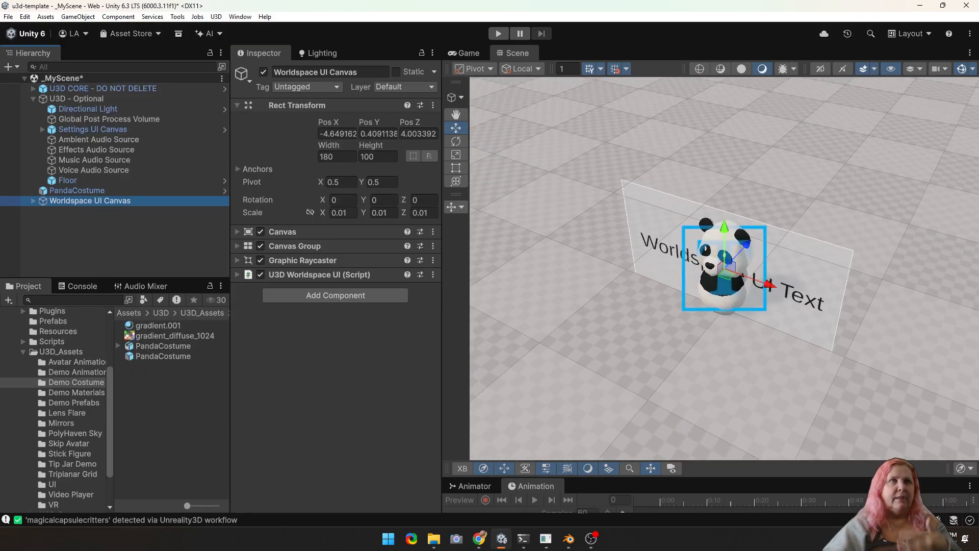
- Raise the Worldspace UI Canvas above the panda to a height of about Y 1.41
right_click_drag(714, 316, 743, 251)
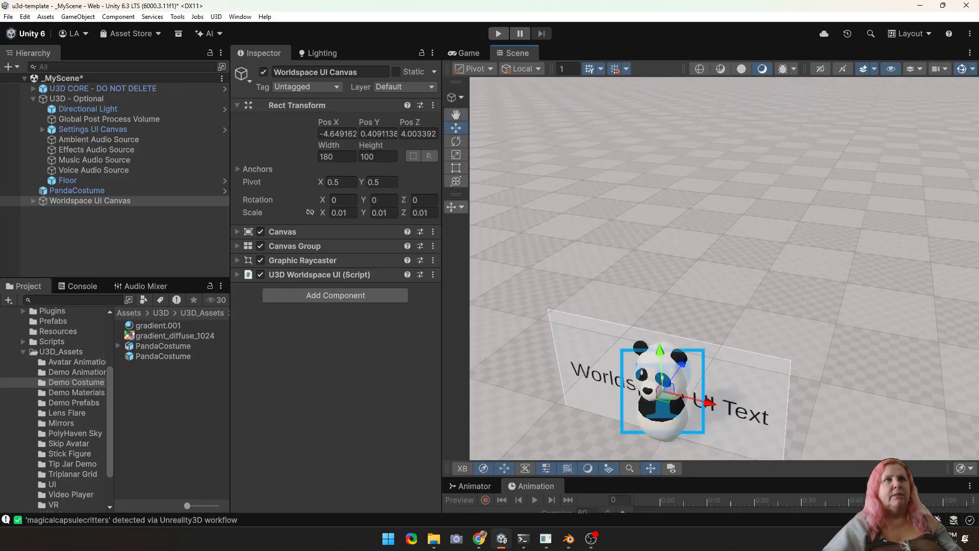
middle_click_drag(743, 251, 808, 148)
left_click_drag(727, 251, 728, 112)
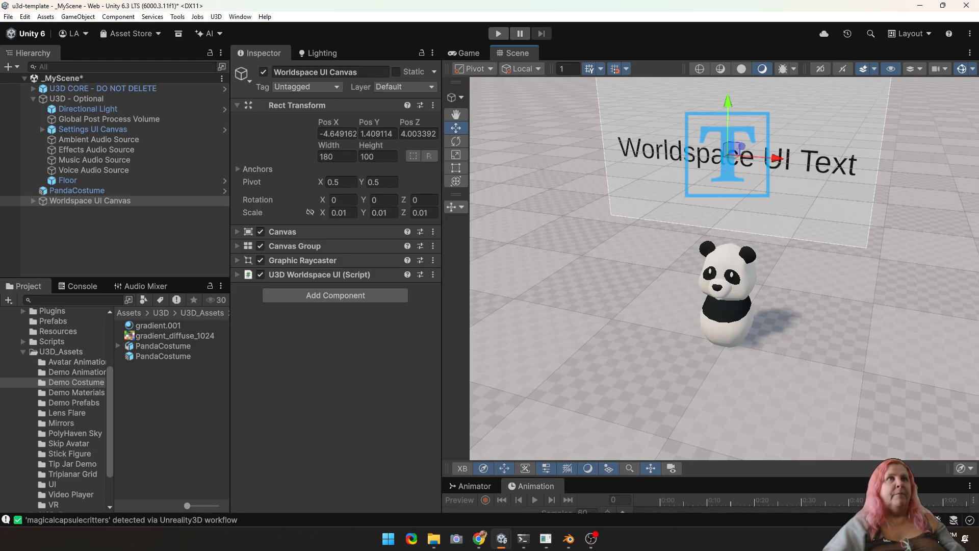
- Expand the Worldspace UI Canvas hierarchy down to its text object and set the canvas position to X 0, Y 1.5, Z 4
left_click(33, 201)
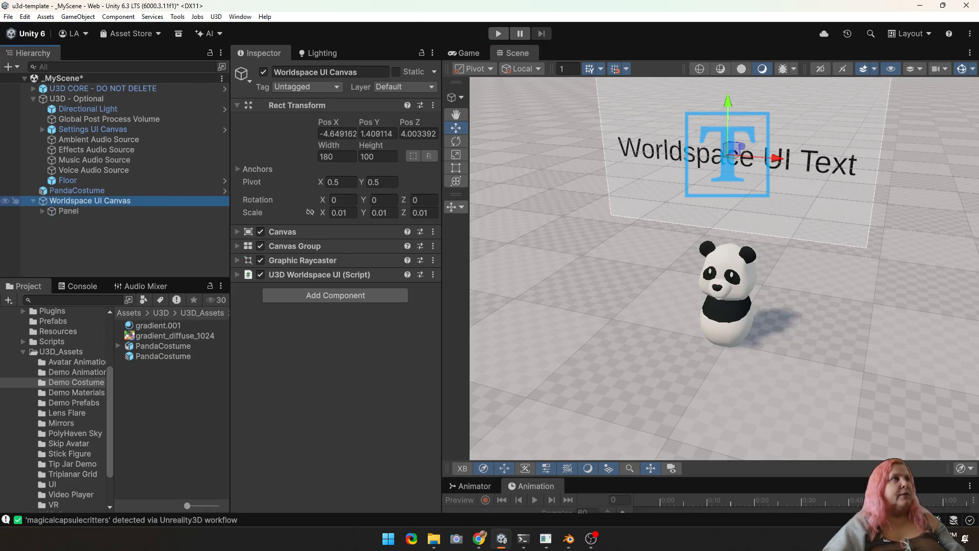
left_click(42, 211)
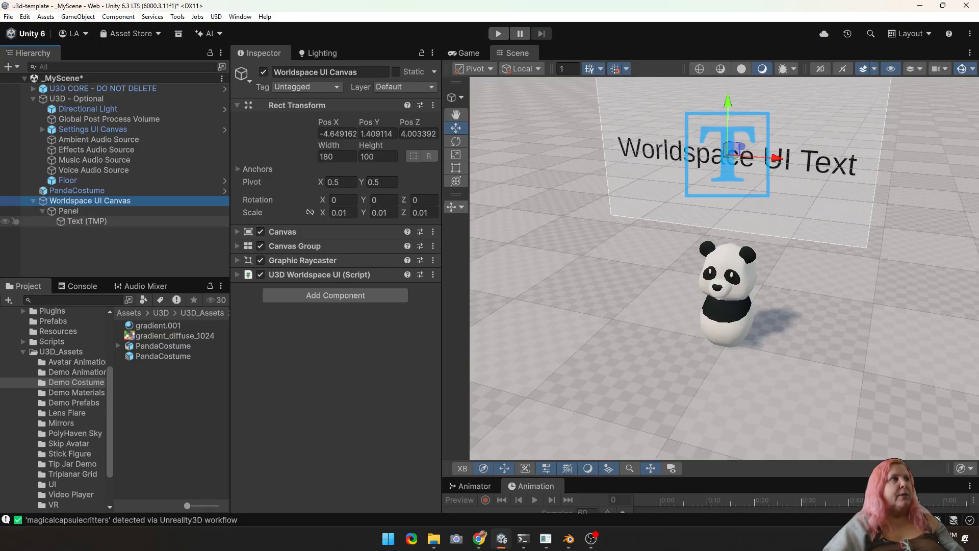
left_click(336, 134)
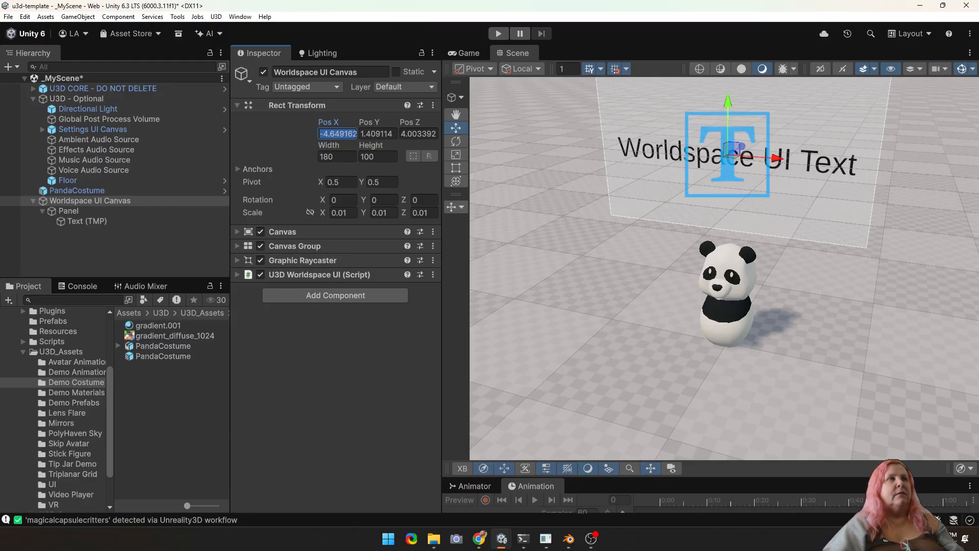
type("0")
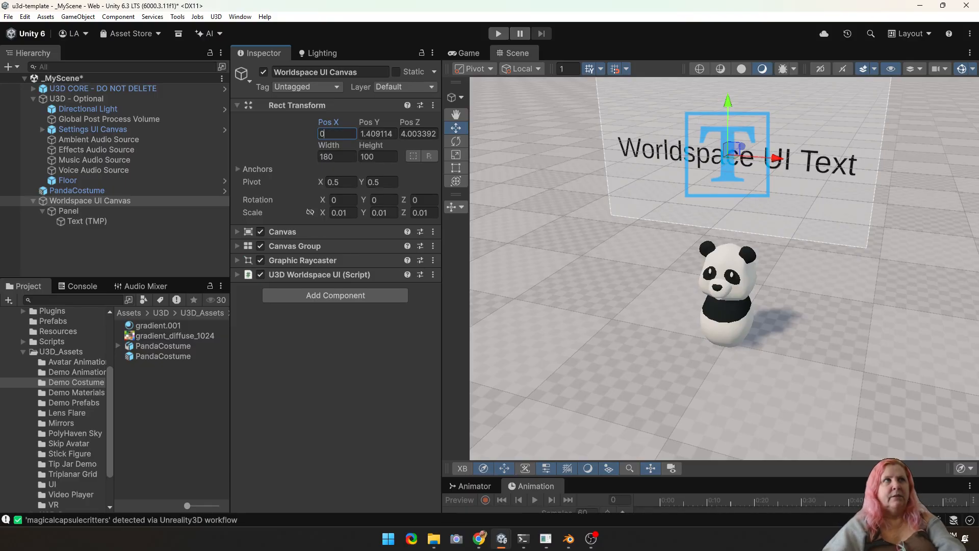
left_click(418, 134)
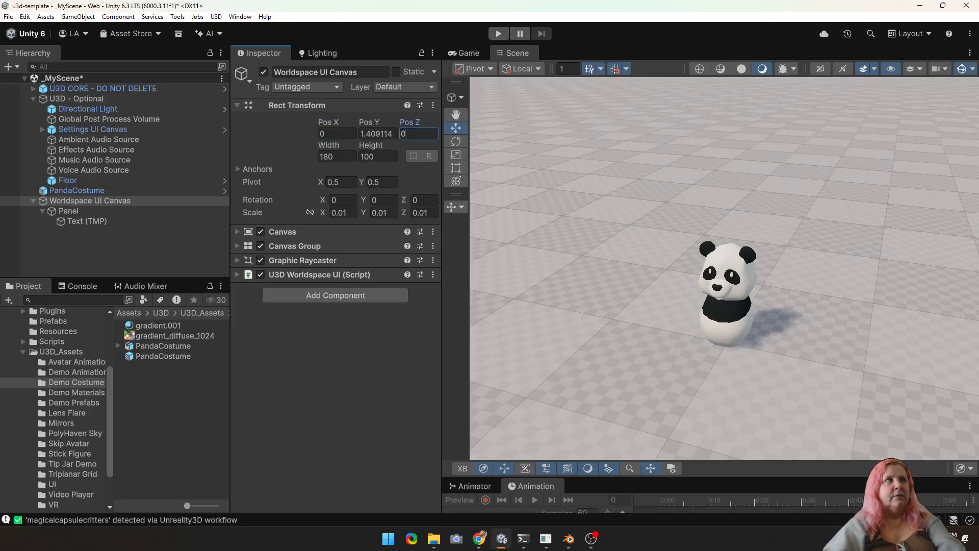
key("ctrl+z")
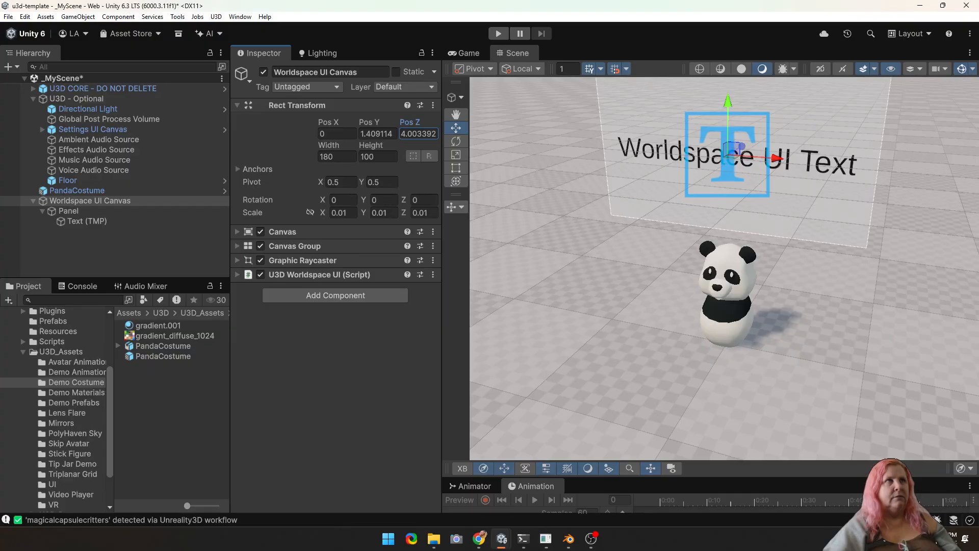
key("ctrl+a")
type("4")
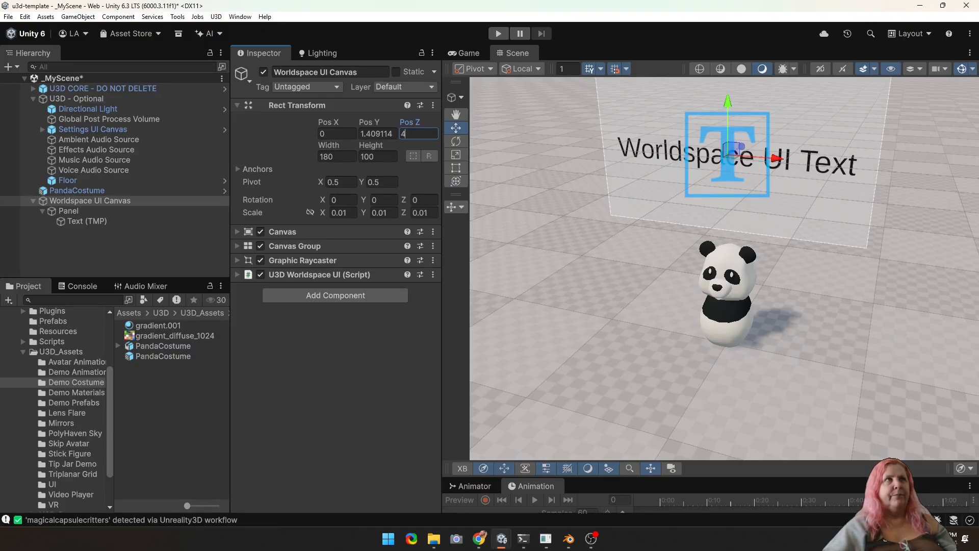
left_click(378, 134)
type("1.5")
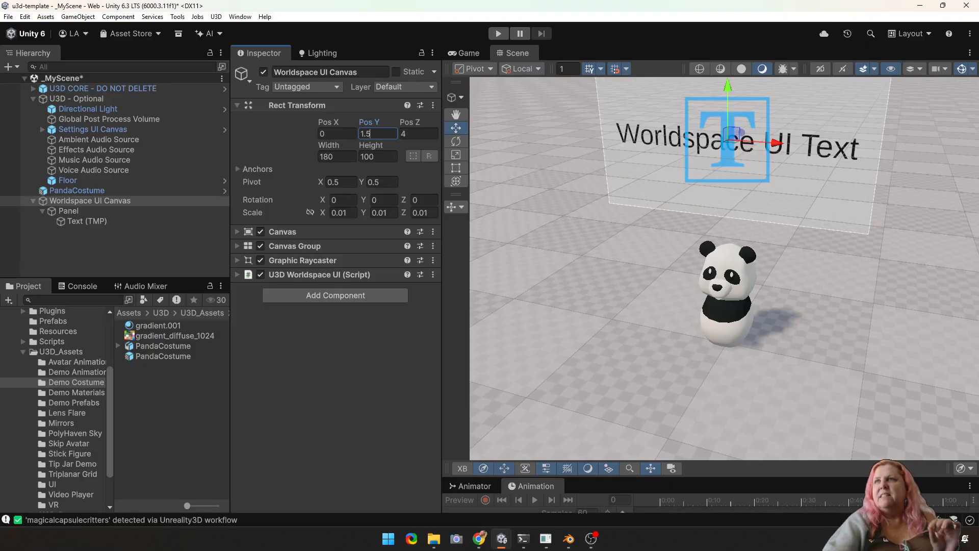
key("Return")
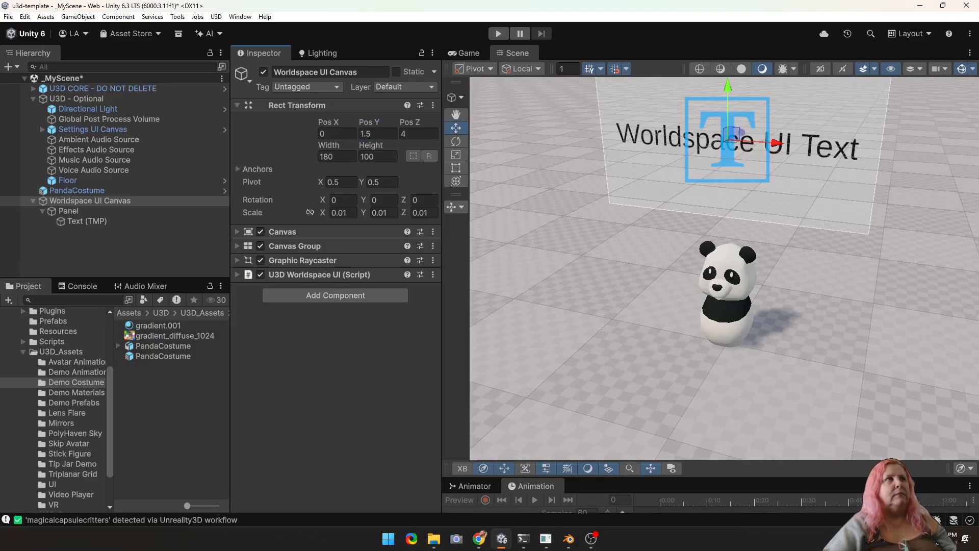
- Replace the placeholder text of the canvas's Text (TMP) object with "Interact to wear the costume."
left_click(87, 220)
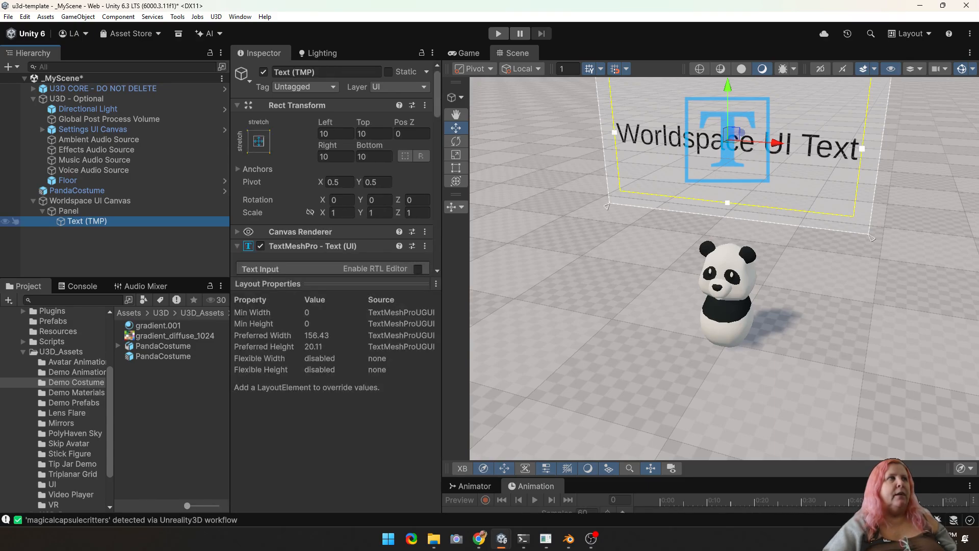
left_click_drag(357, 284, 357, 505)
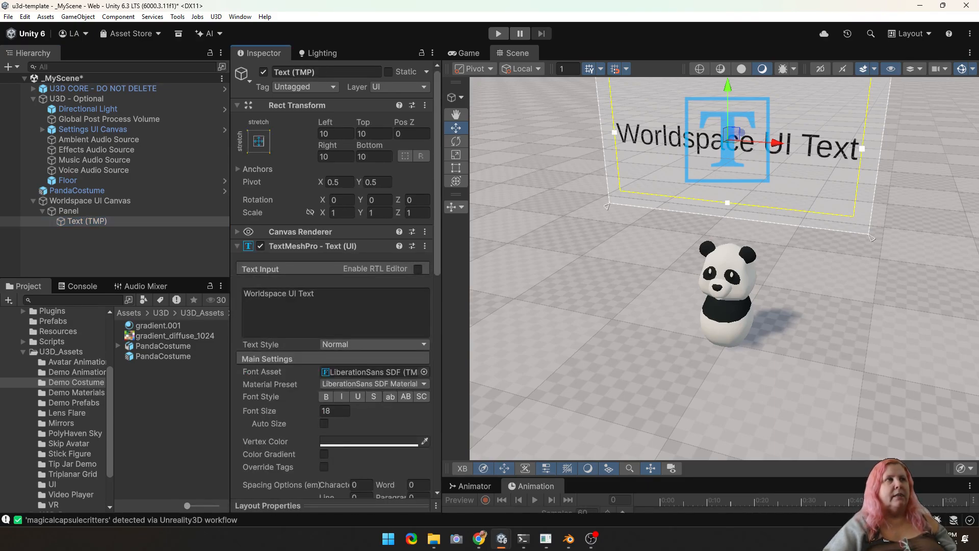
left_click_drag(326, 295, 172, 290)
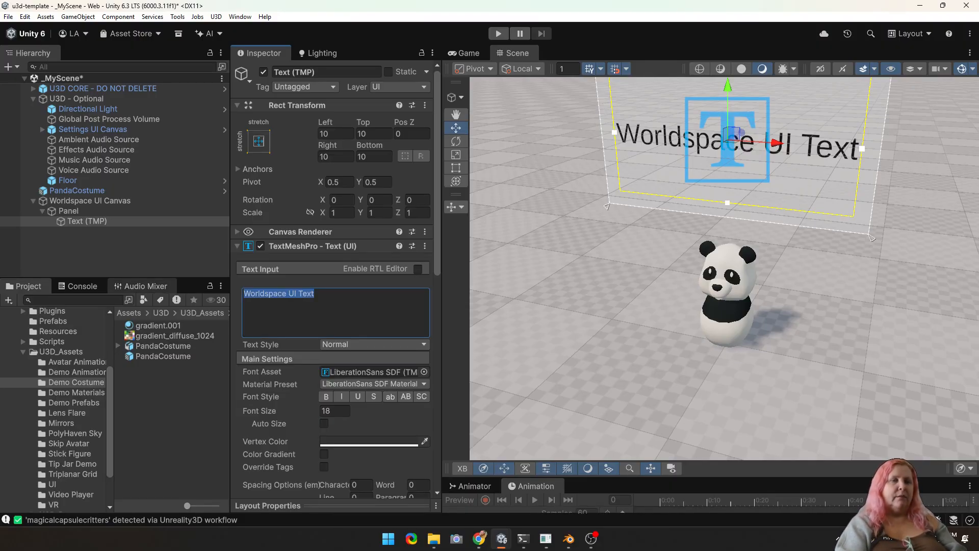
type("Inter")
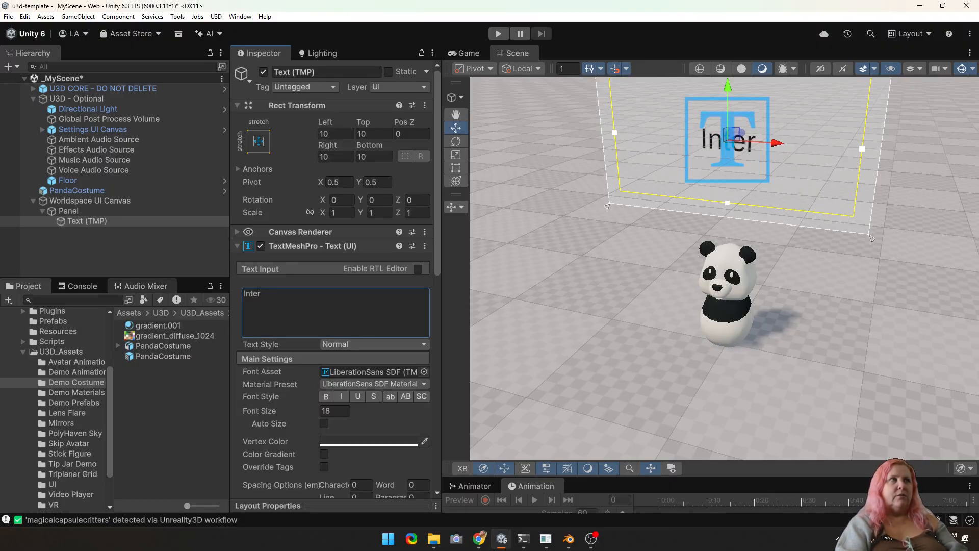
type("act with the")
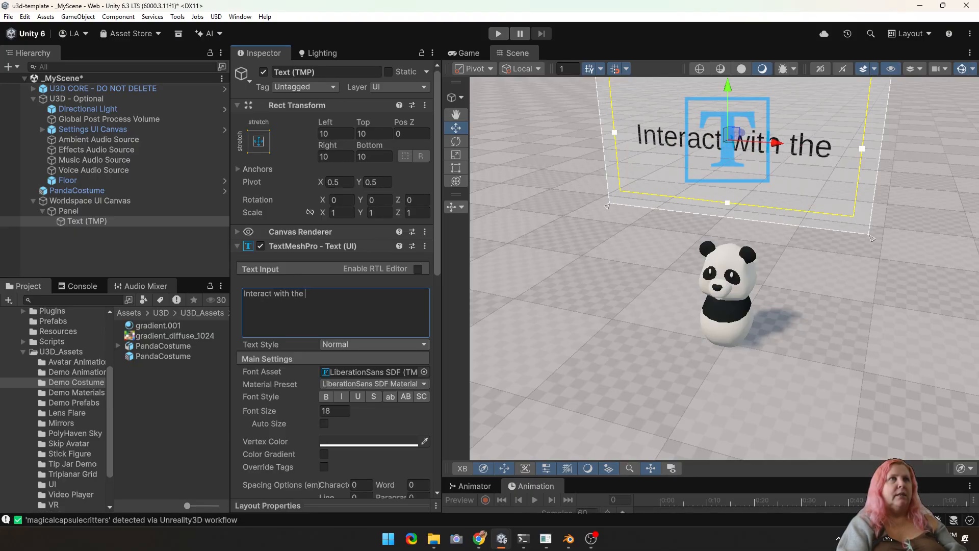
key("BackSpace")
key("BackSpace")
key("BackSpace")
key("BackSpace")
key("BackSpace")
key("BackSpace")
key("BackSpace")
key("BackSpace")
key("BackSpace")
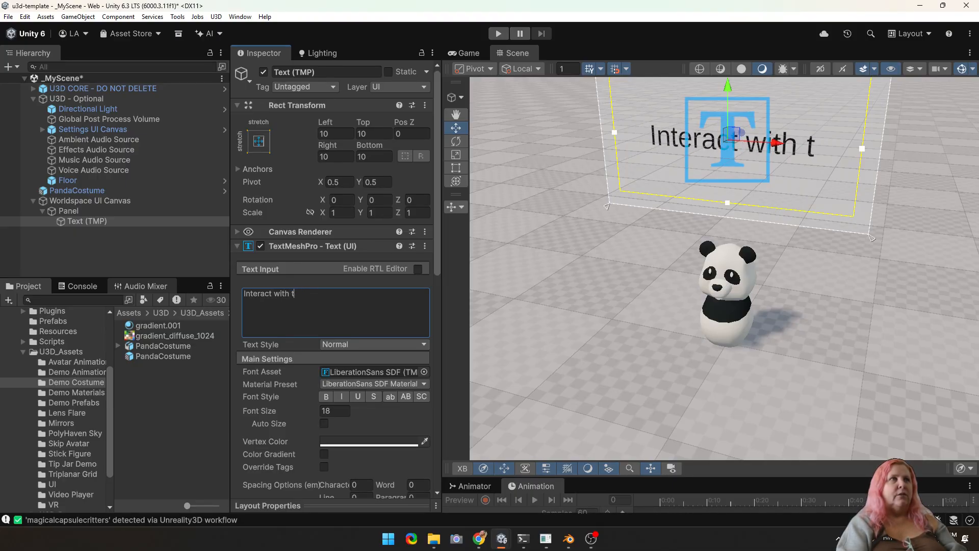
type("to we")
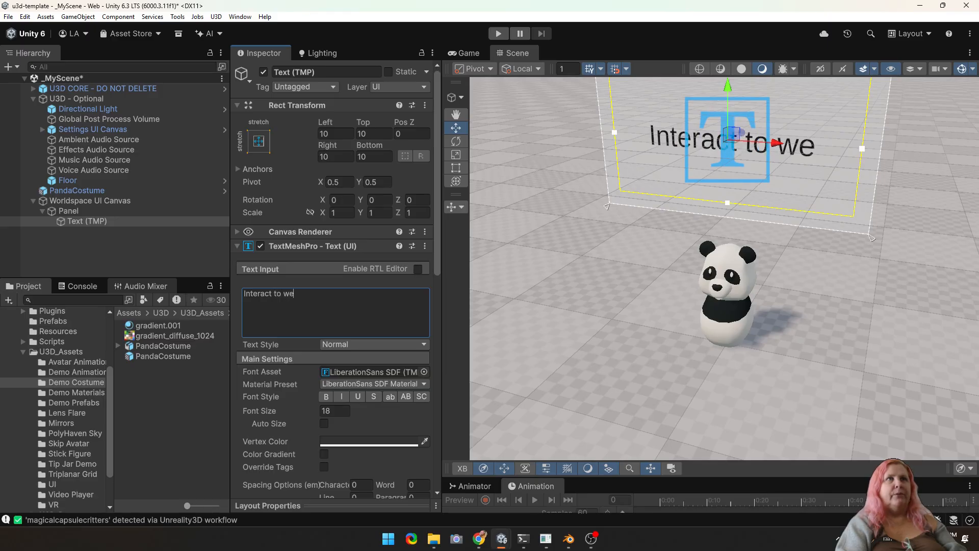
type("ar the Cost")
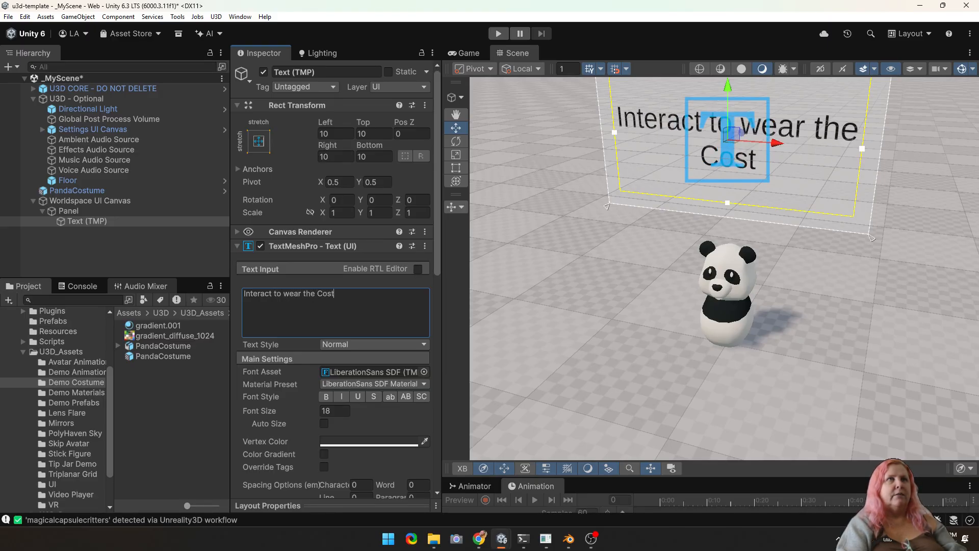
key("BackSpace")
key("BackSpace")
key("BackSpace")
key("BackSpace")
type("cost")
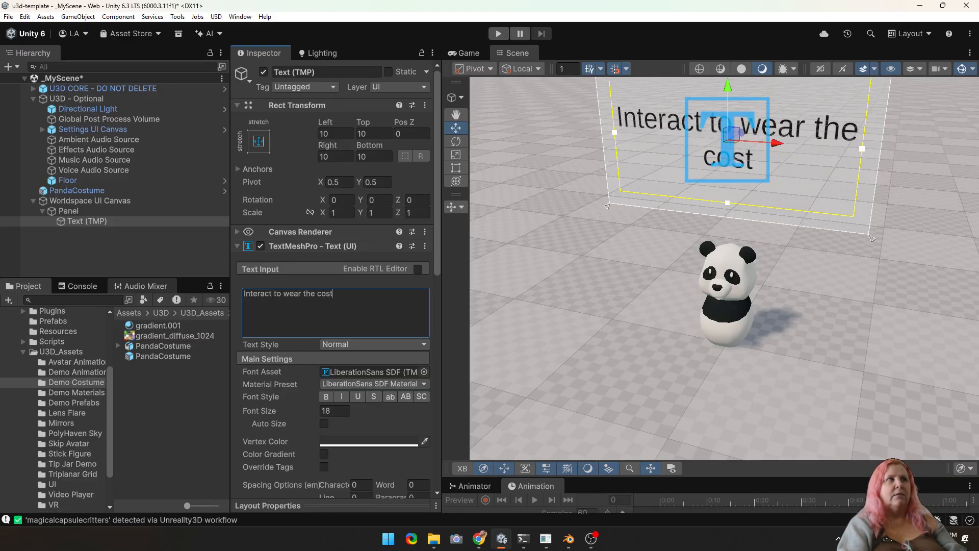
type("ume.")
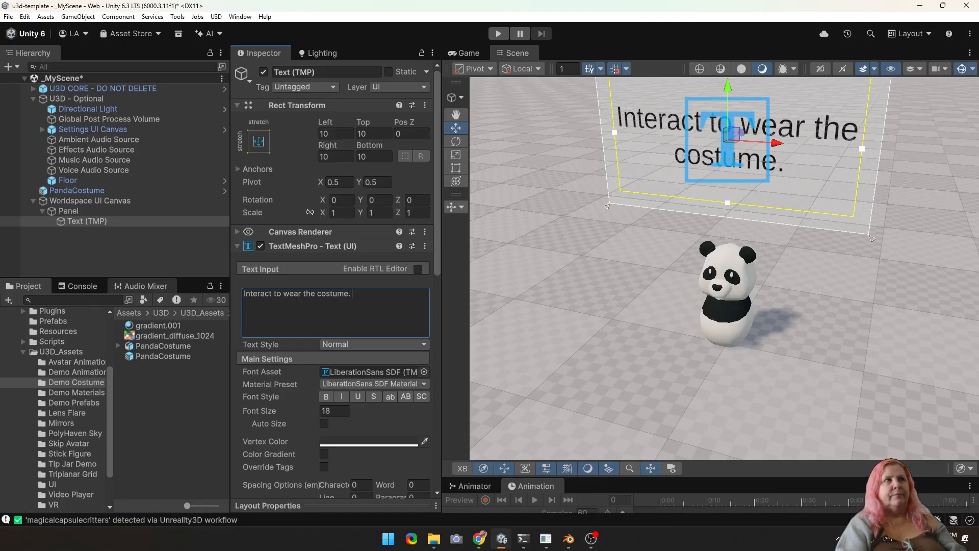
- Append "R, Right Trigger, or Double Tap" to the instruction text of the Text (TMP) object
type(" R")
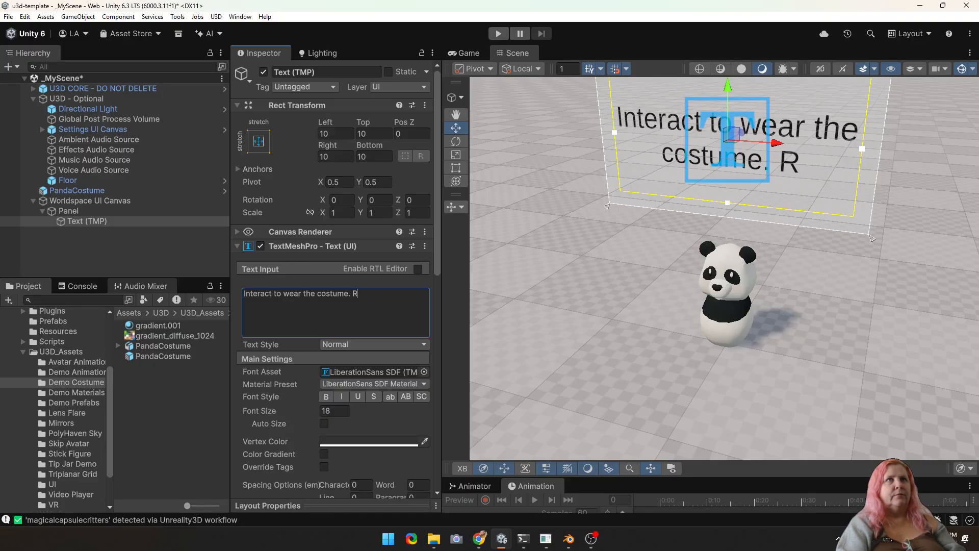
type(", ")
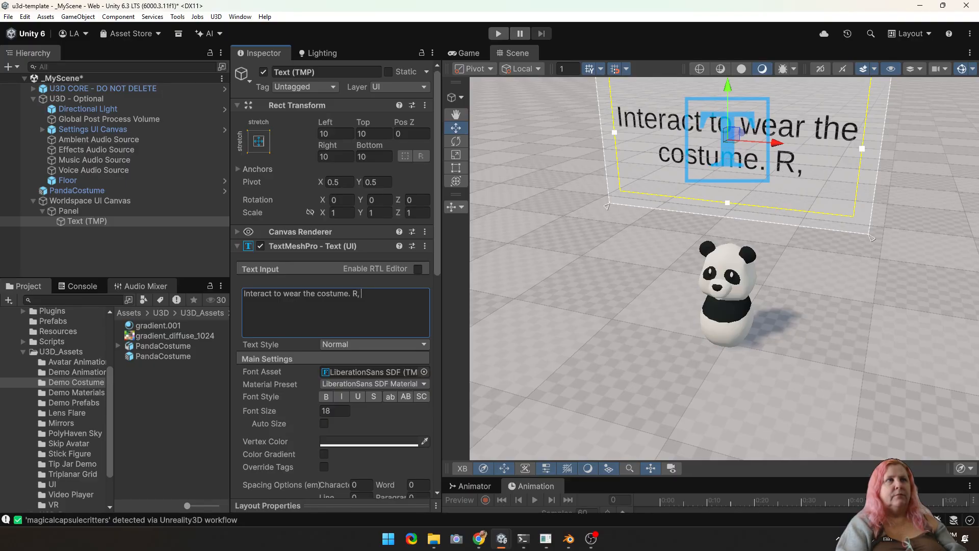
type("Right Trigger")
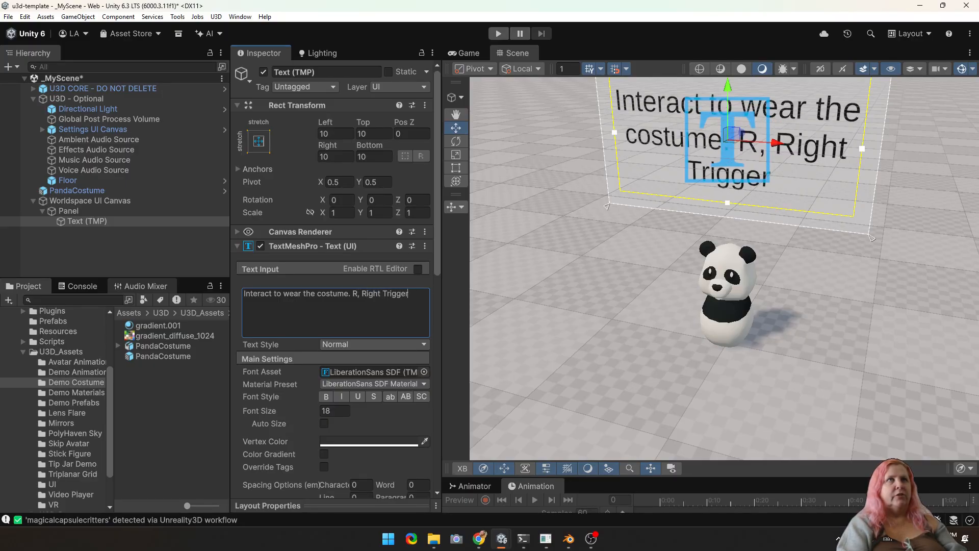
type(", or ")
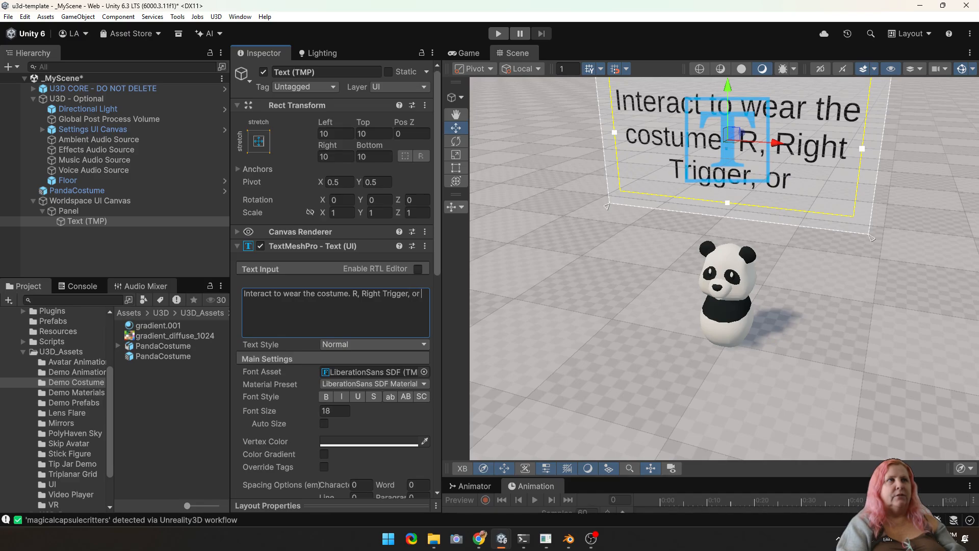
type("Double")
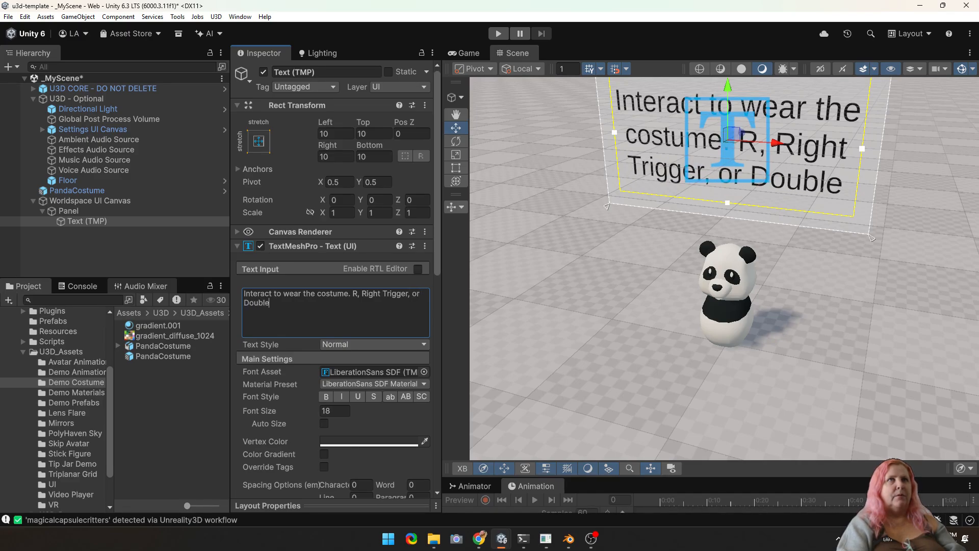
type(" C")
key("BackSpace")
type("Ta")
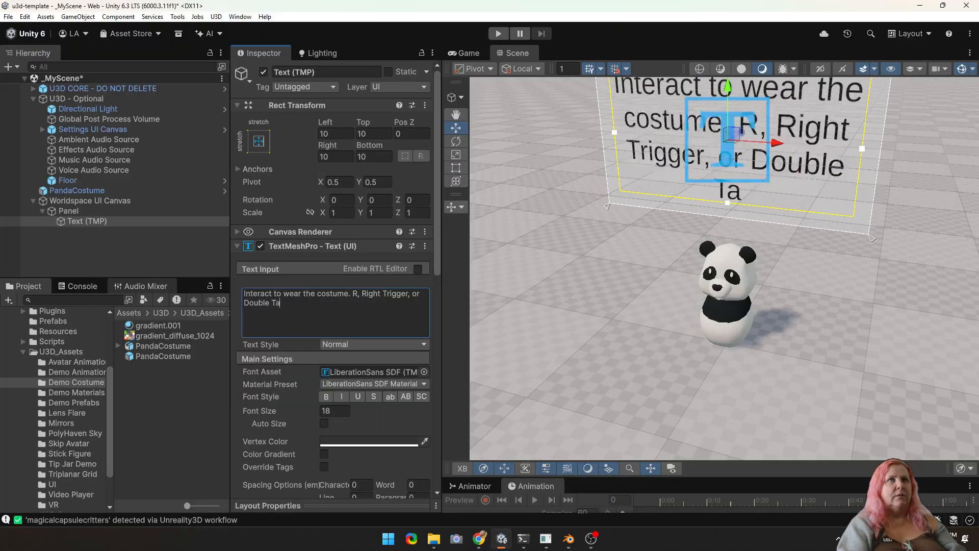
type("p")
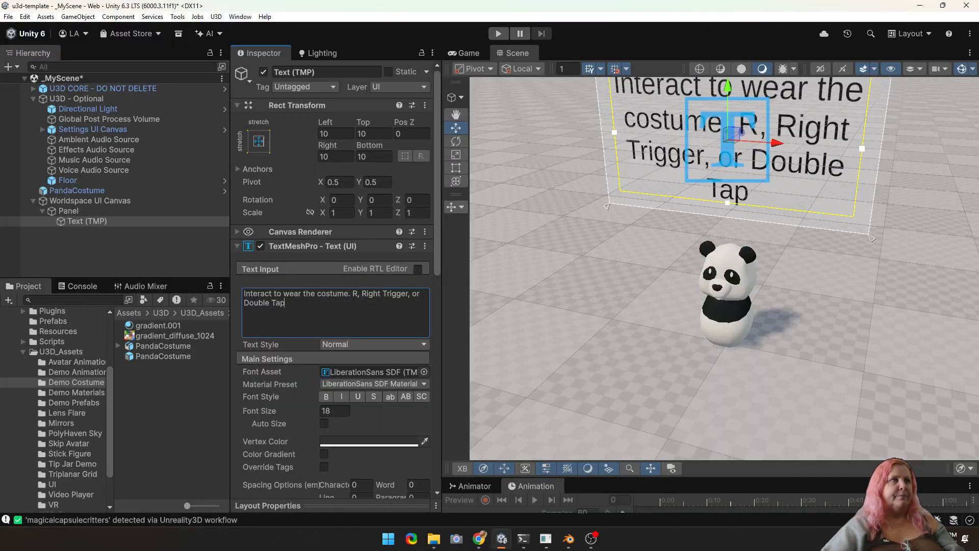
- Set the font size of the instruction text to 16
scroll(724, 269, "down", 2)
middle_click_drag(723, 255, 715, 303)
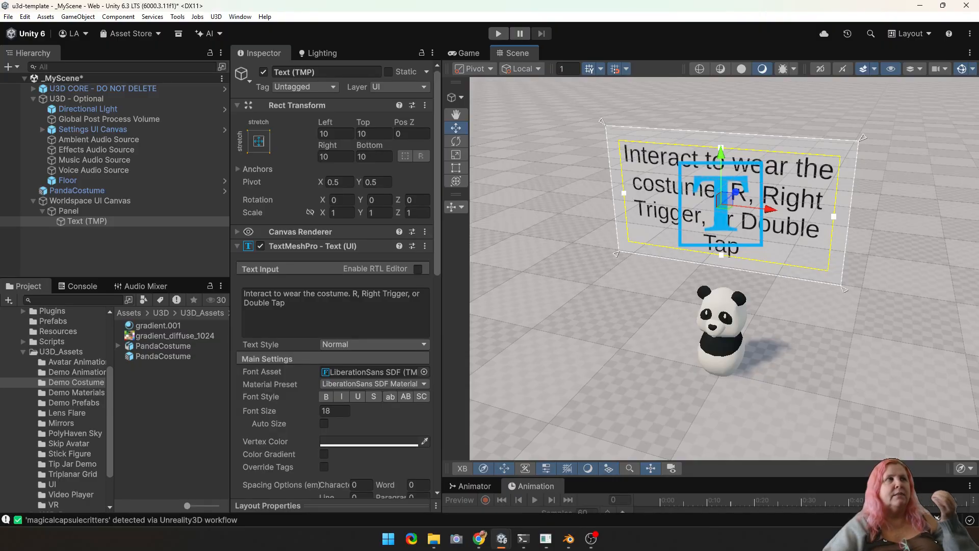
left_click_drag(260, 411, 251, 411)
type("16")
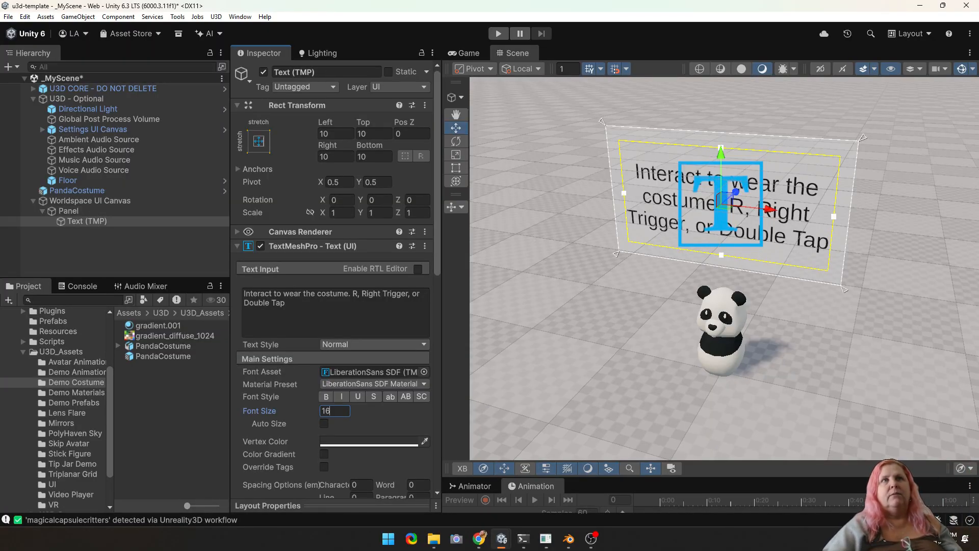
right_click_drag(724, 306, 739, 270)
middle_click_drag(713, 306, 745, 224)
right_click_drag(745, 225, 688, 242)
middle_click_drag(739, 234, 588, 283)
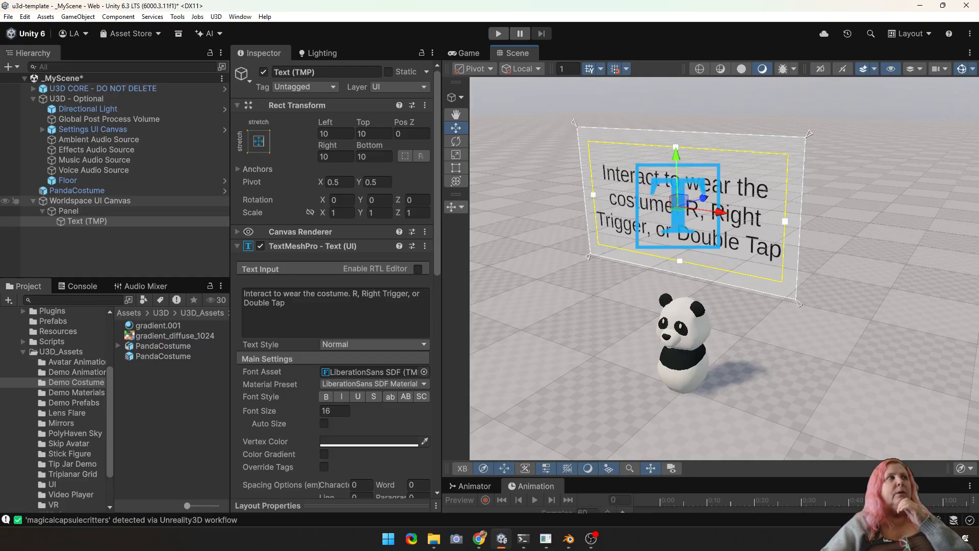
- Rename the Worldspace UI Canvas to "Costume Instructions" and expand its U3D Worldspace UI script settings
left_click(33, 200)
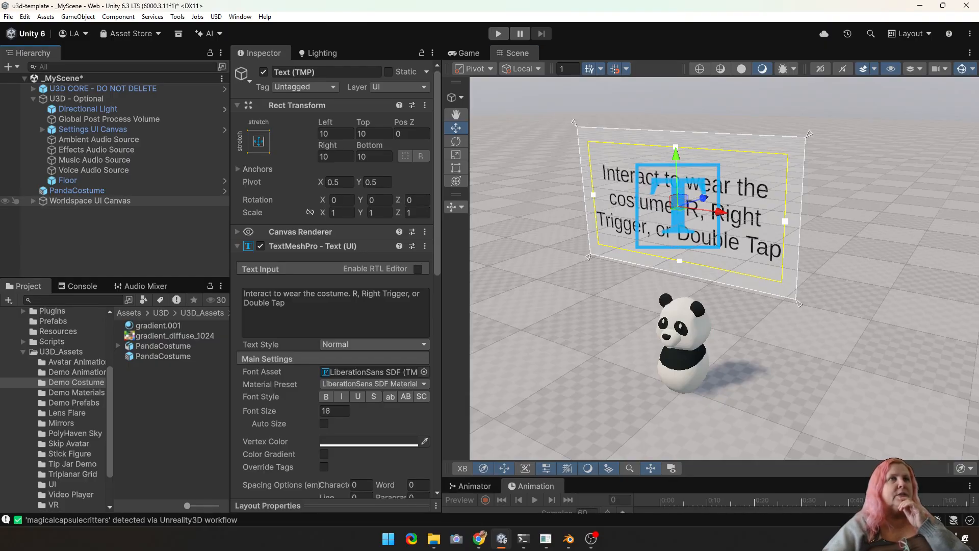
left_click(90, 201)
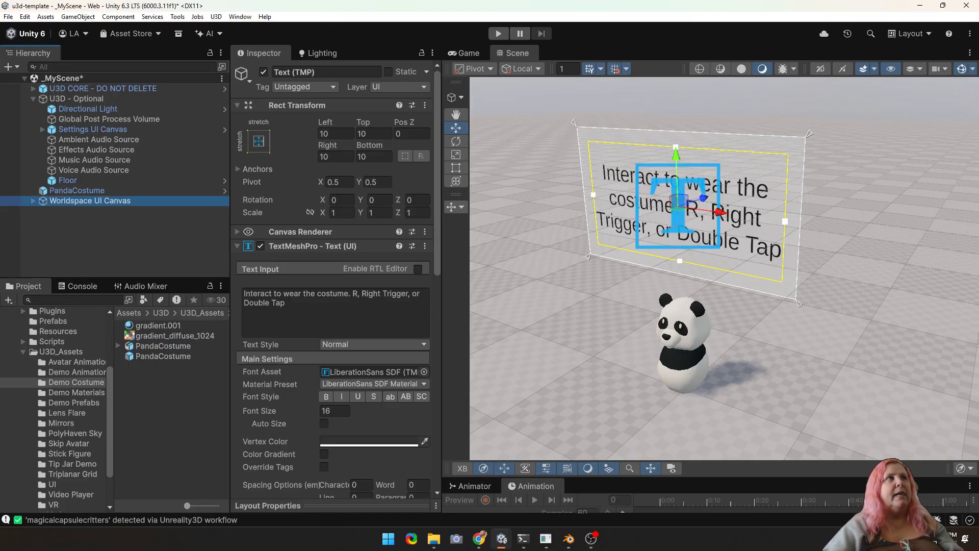
left_click(326, 72)
type("Cos")
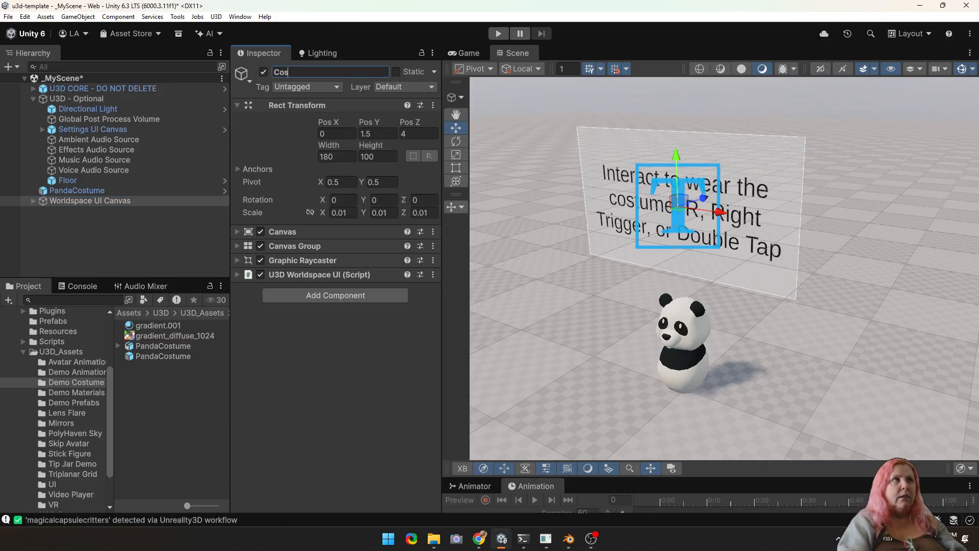
type("tume Instructions")
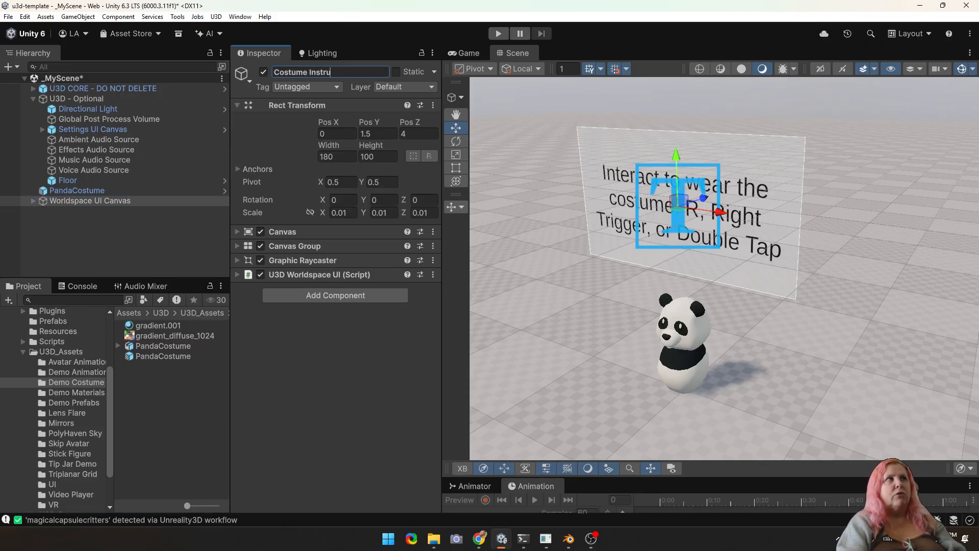
key("Return")
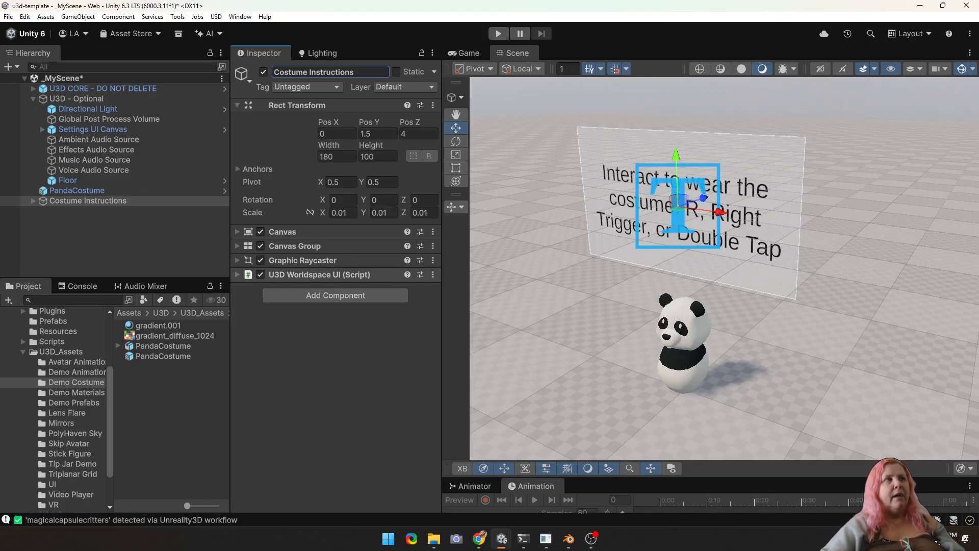
left_click(306, 274)
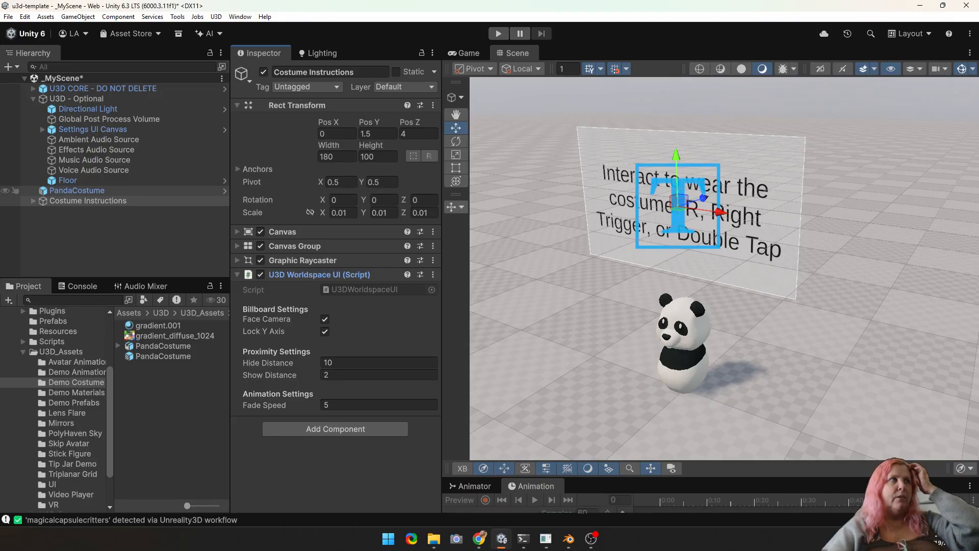
- Find the Make Steerable tool in the U3D Creator Dashboard's project tools by searching "steera" and apply it to PandaCostume
left_click(77, 191)
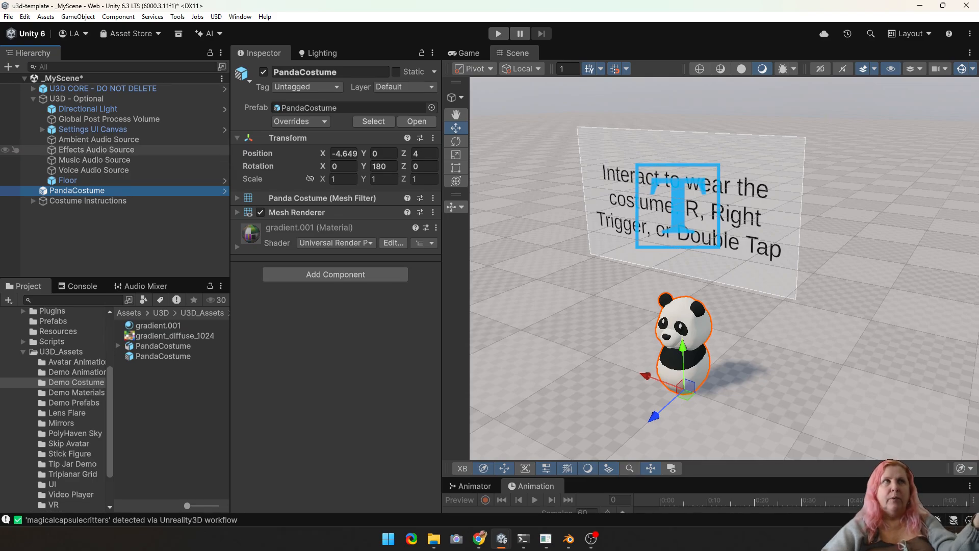
left_click(216, 17)
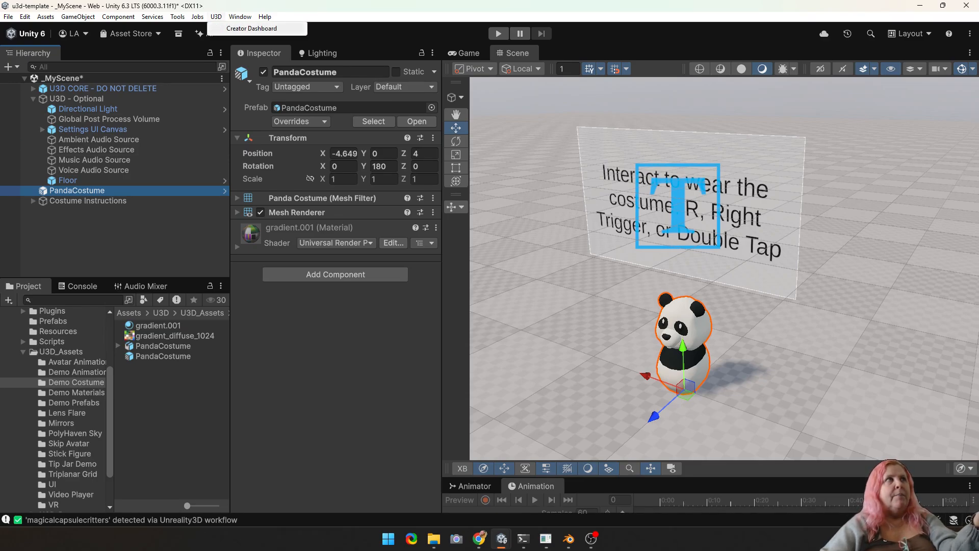
left_click(250, 29)
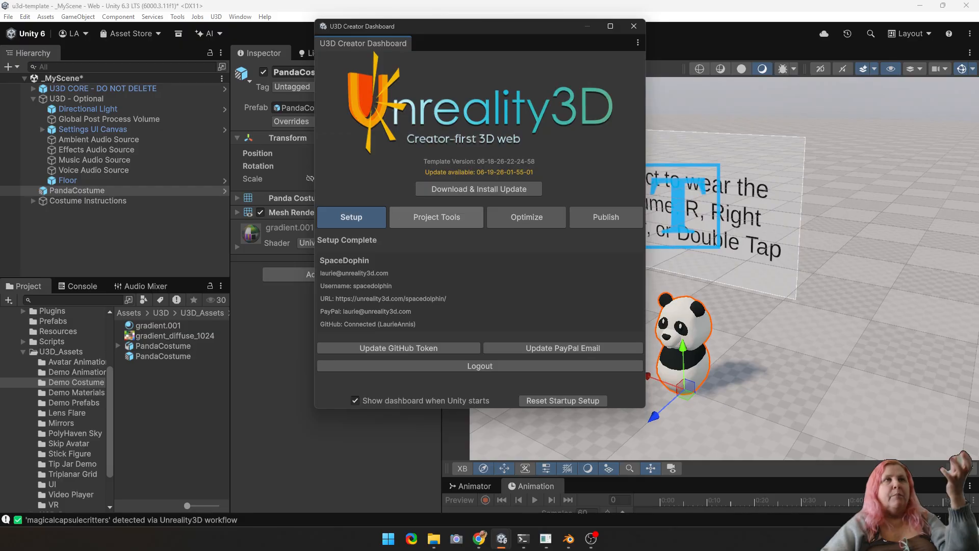
left_click_drag(529, 30, 412, 55)
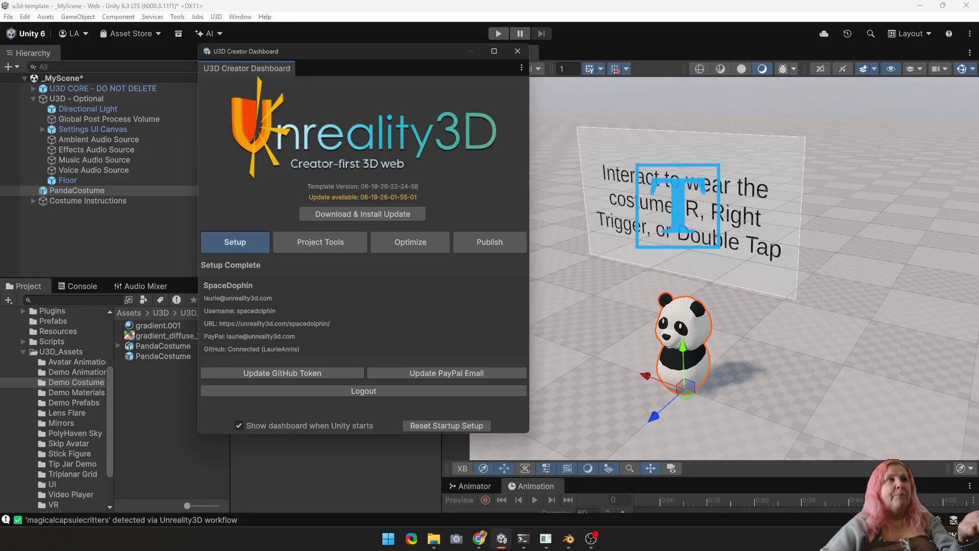
left_click(320, 242)
left_click(320, 271)
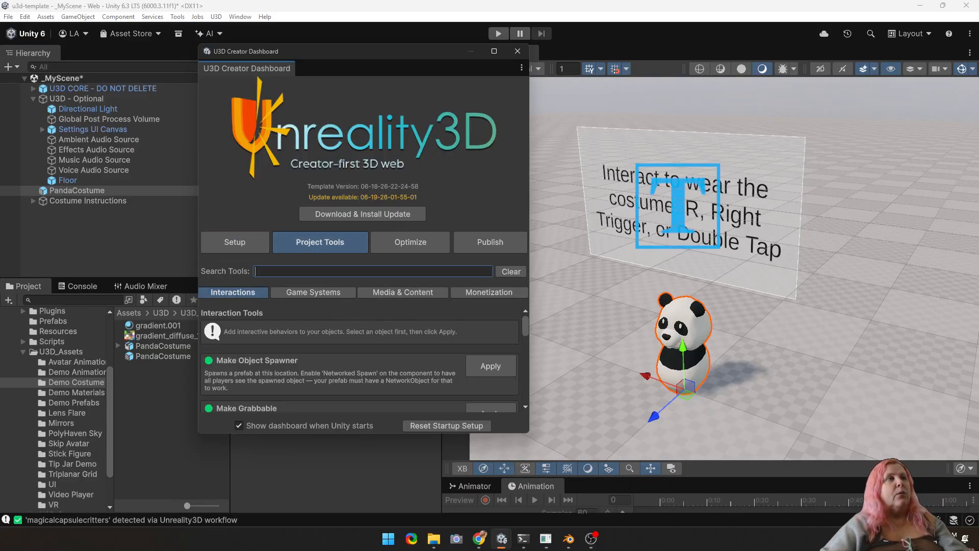
type("steera")
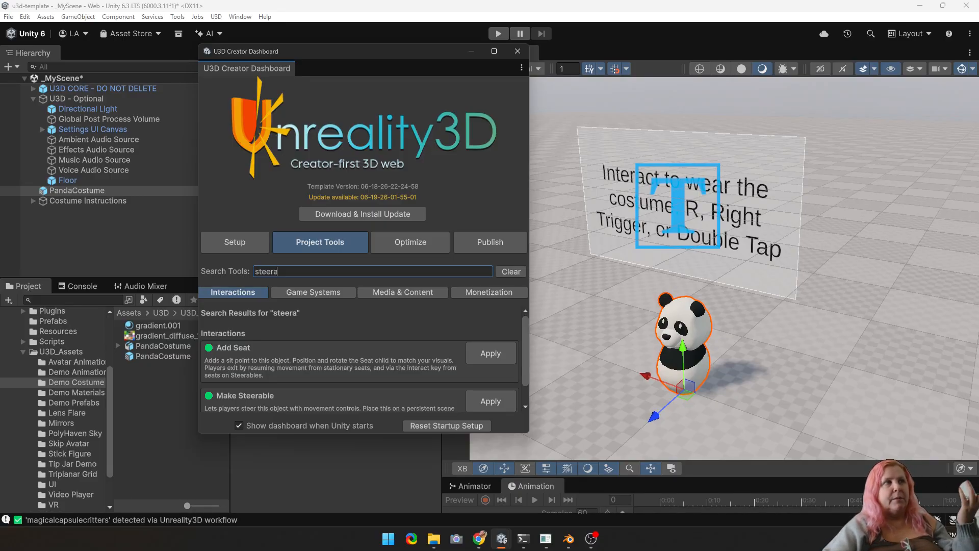
scroll(360, 359, "down", 2)
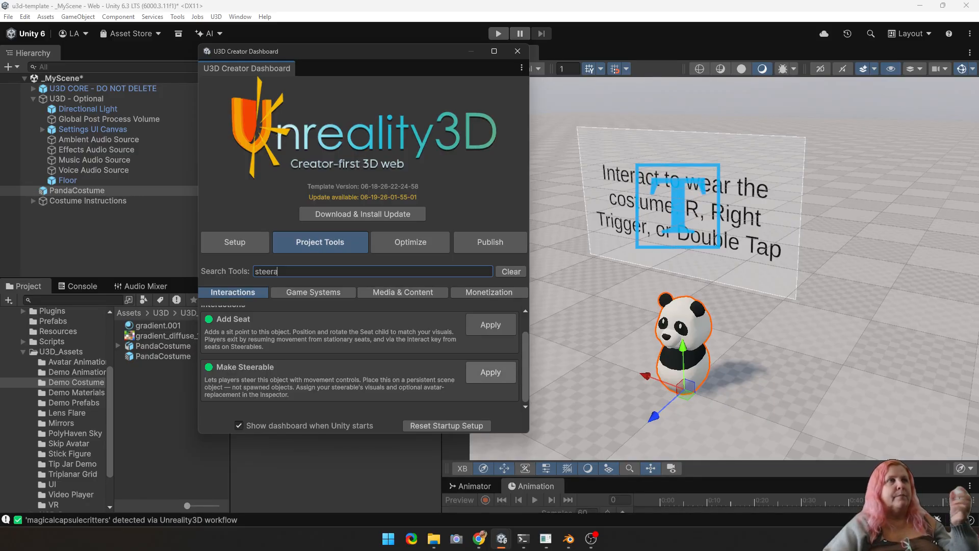
left_click(490, 372)
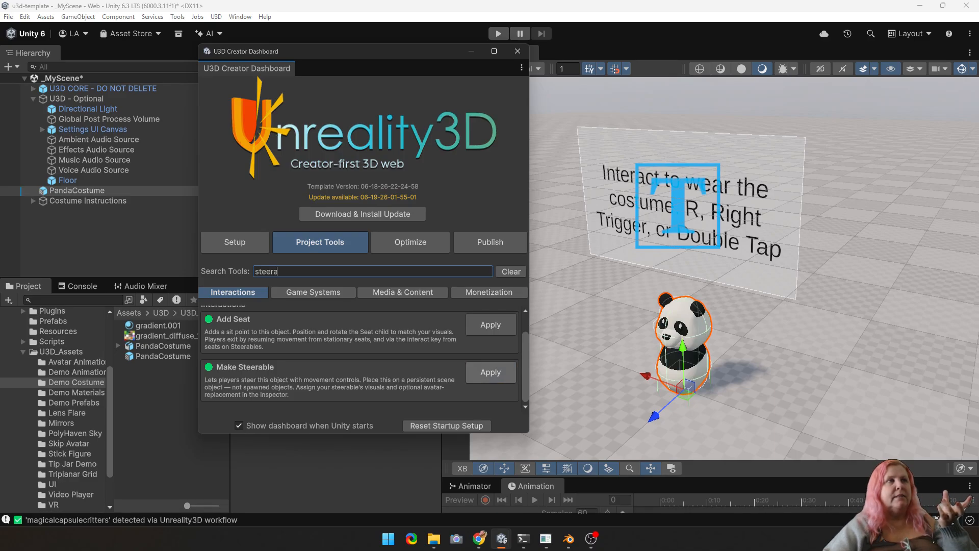
left_click(517, 51)
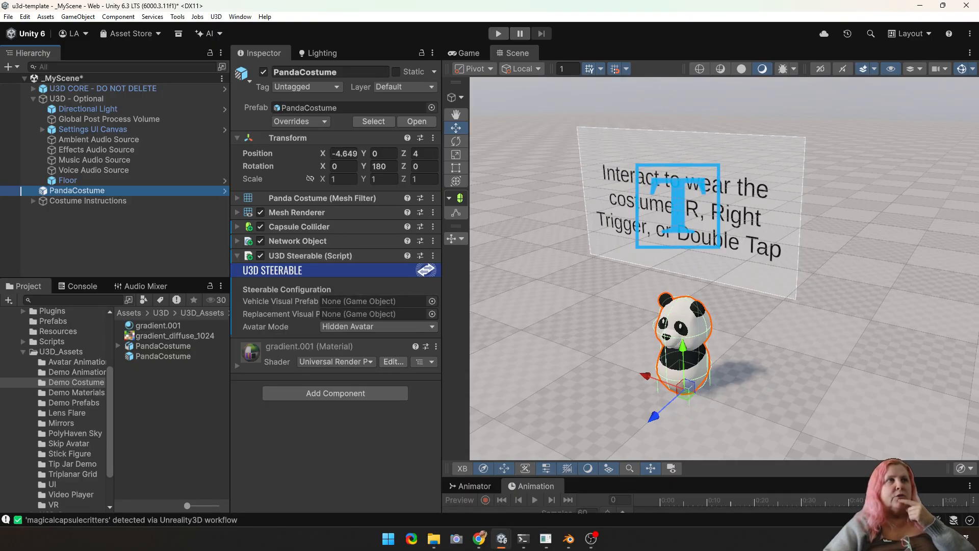
- Assign the PandaCostume prefab as the Vehicle Visual Prefab of the U3D Steerable component, keeping Avatar Mode at Hidden Avatar
left_click_drag(441, 336, 481, 337)
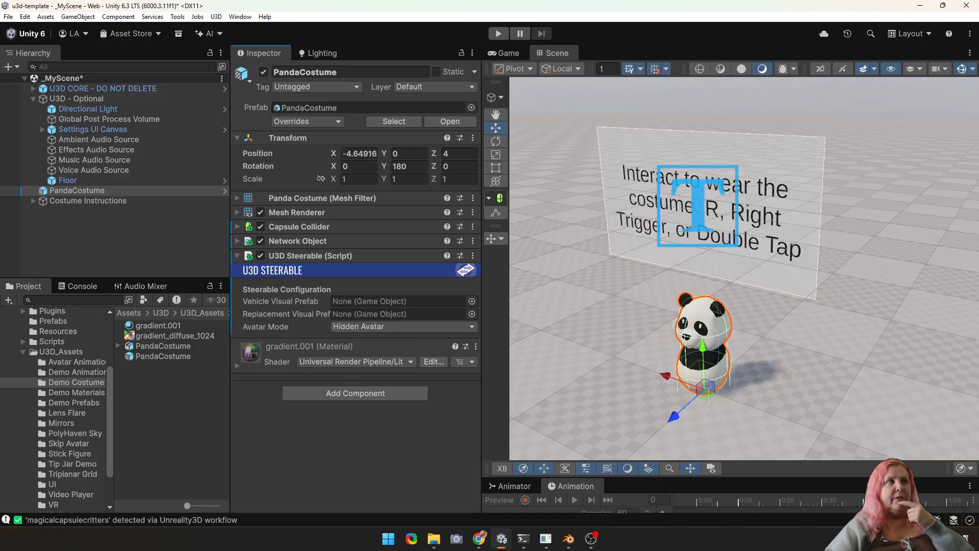
left_click_drag(481, 337, 464, 336)
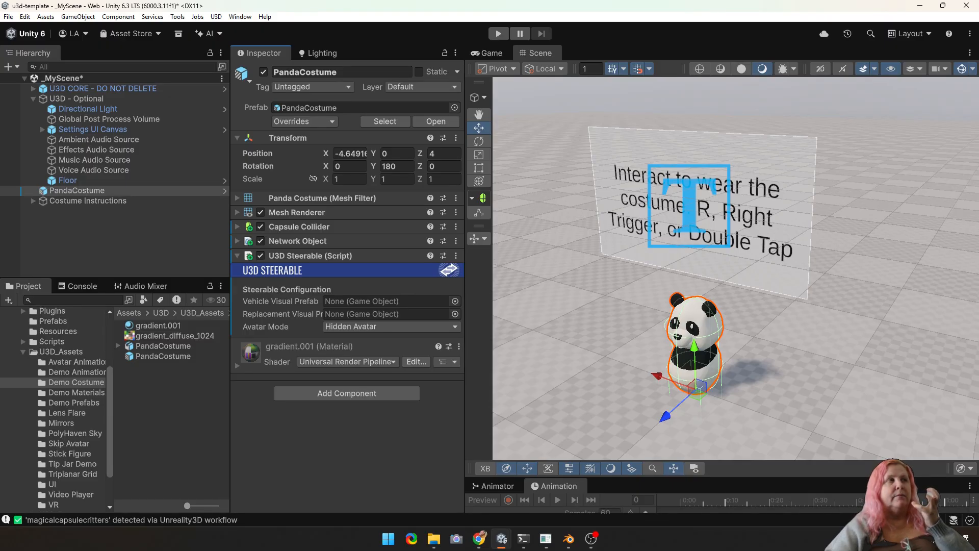
left_click(164, 356)
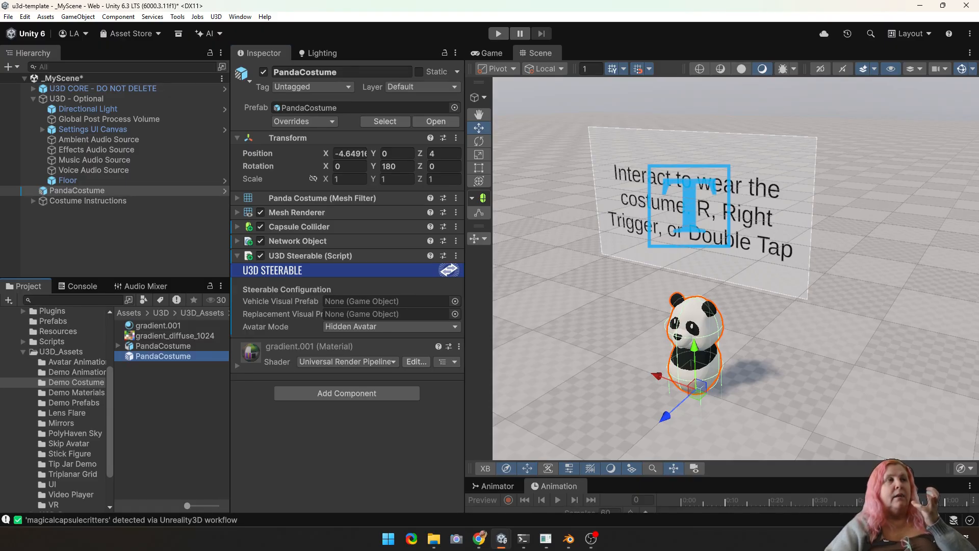
left_click_drag(163, 355, 386, 302)
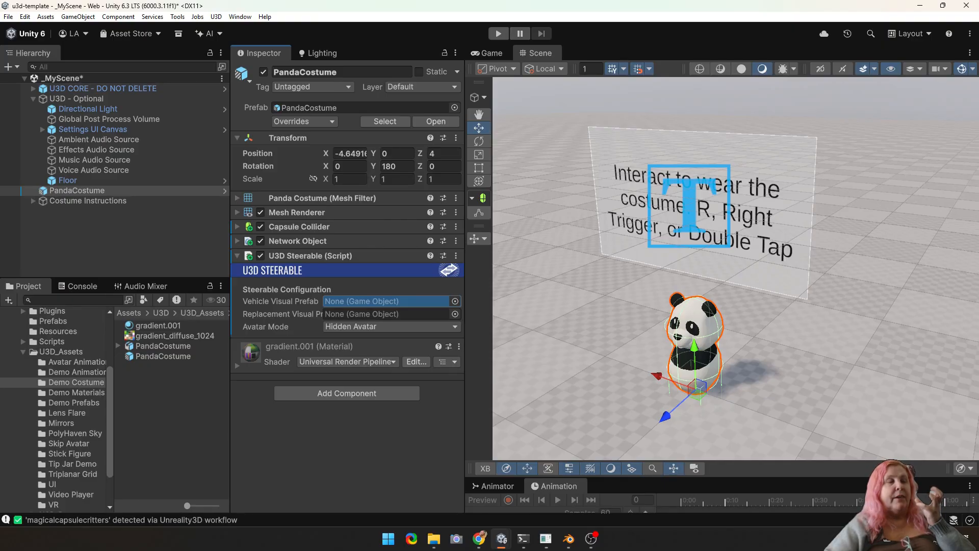
left_click_drag(163, 355, 386, 302)
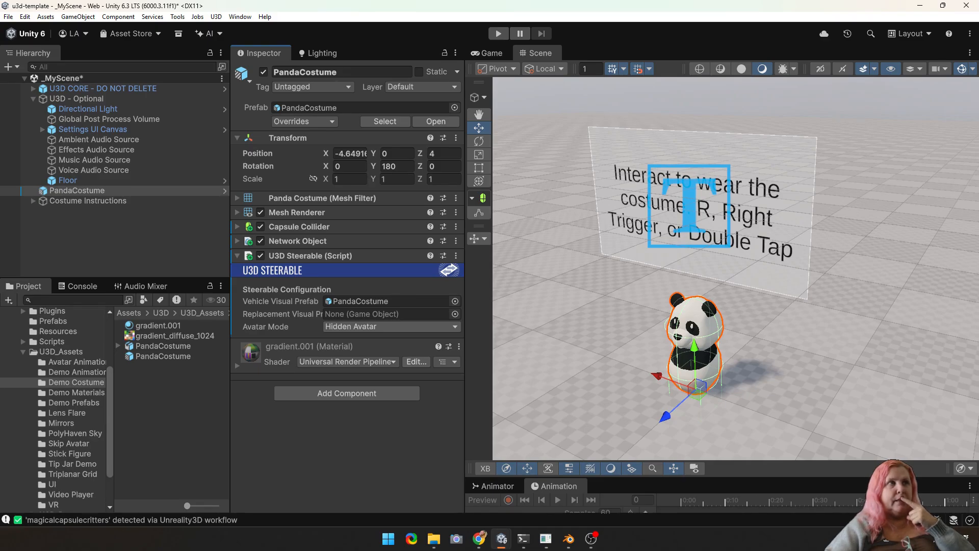
left_click(392, 327)
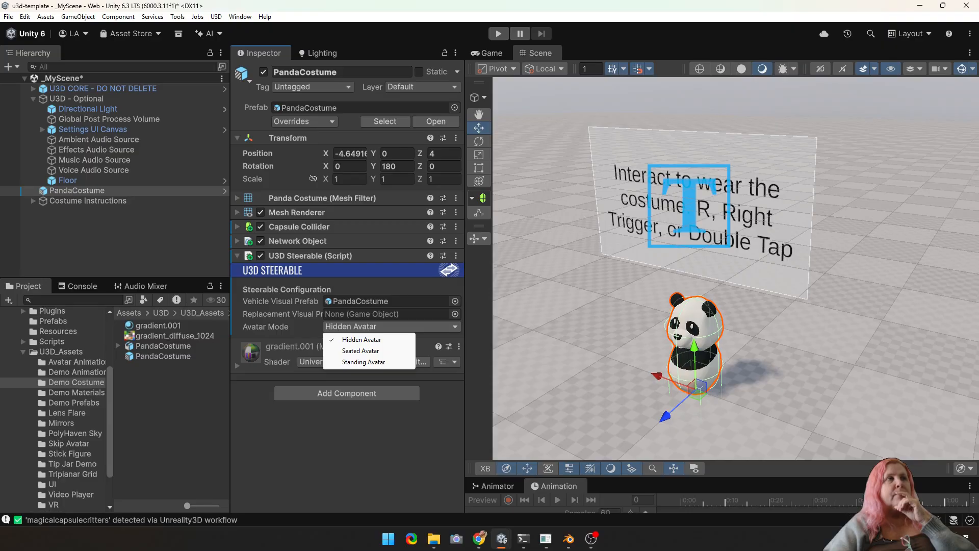
key("Escape")
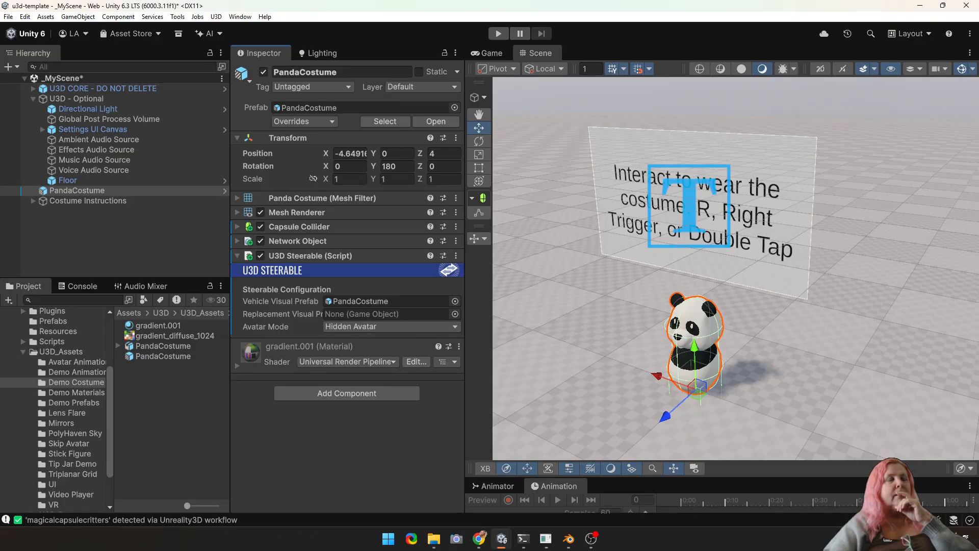
- Open the PandaCostume prefab from the Demo Costume assets and select its root object to inspect its components
mouse_move(282, 314)
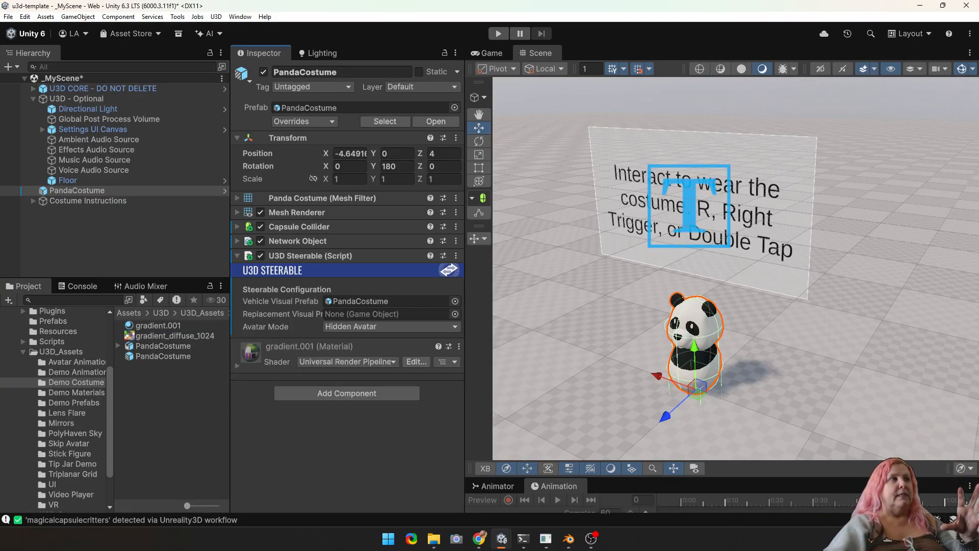
double_click(162, 357)
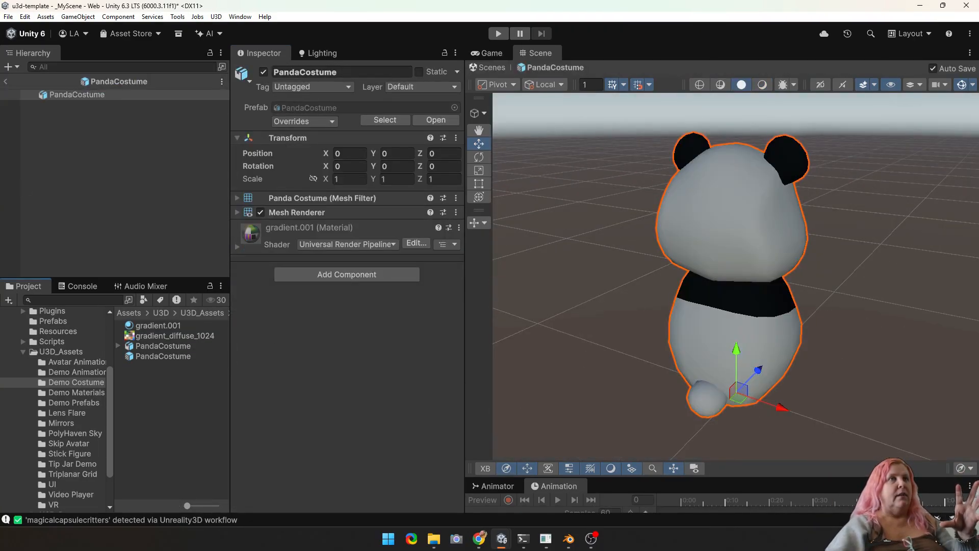
left_click(76, 94)
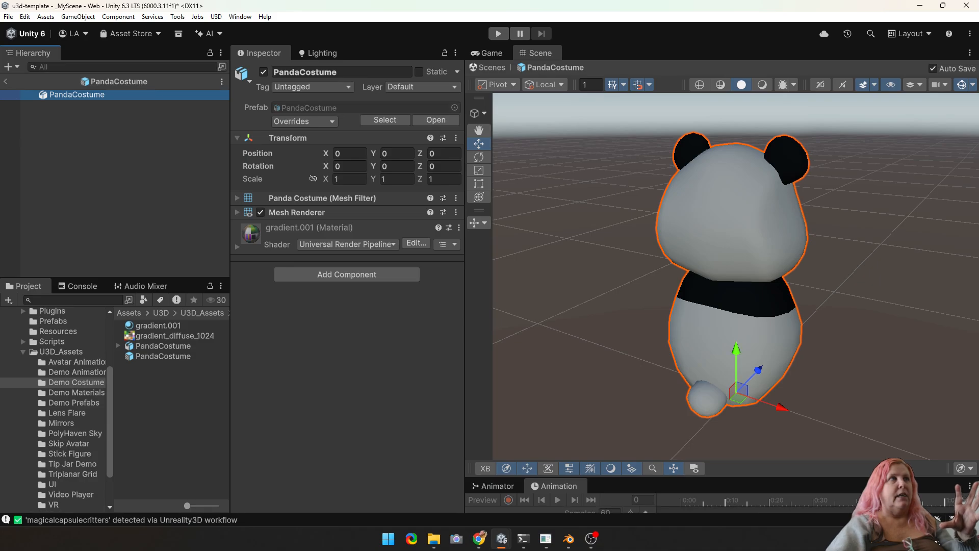
- Try Y positions of 1 and 0.5 for the root of the PandaCostume prefab
left_click_drag(735, 352, 736, 194)
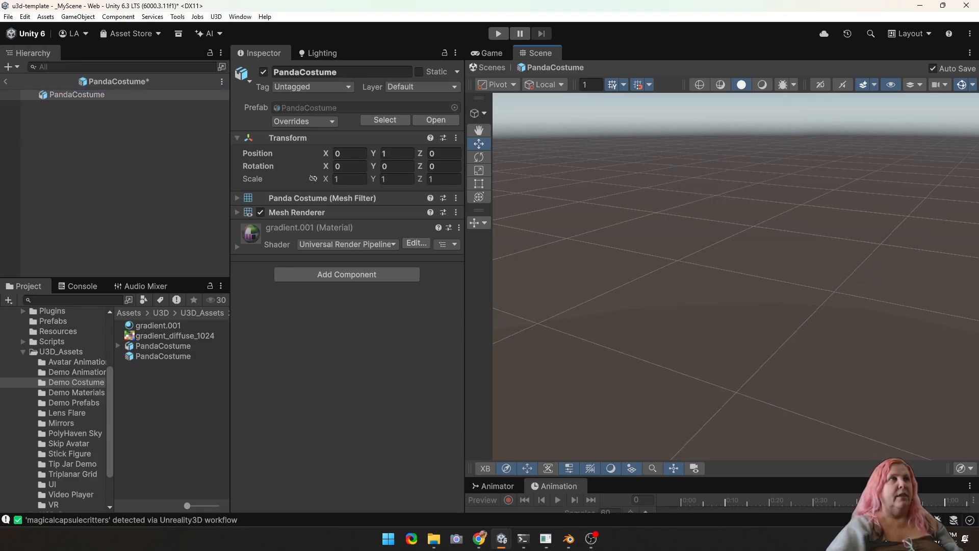
key("ctrl+s")
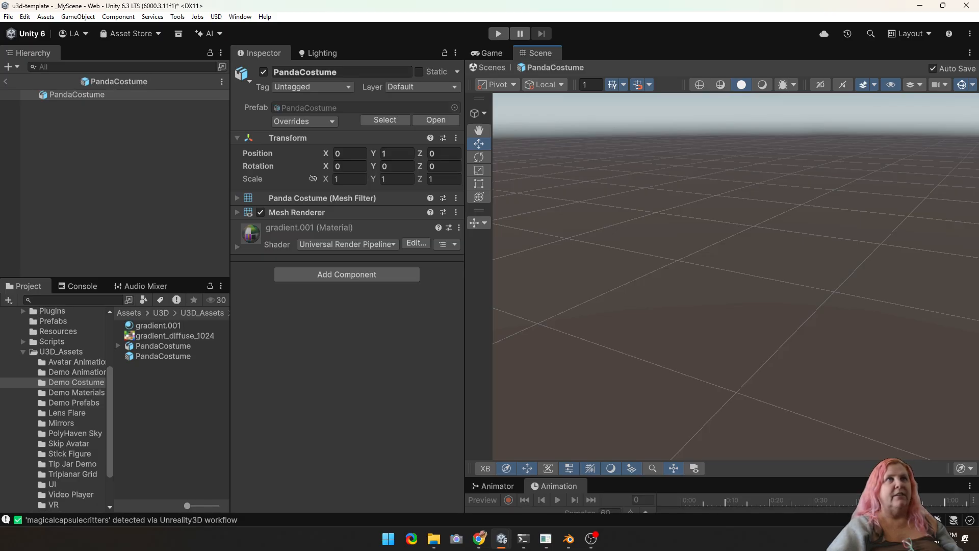
left_click(397, 154)
type(".")
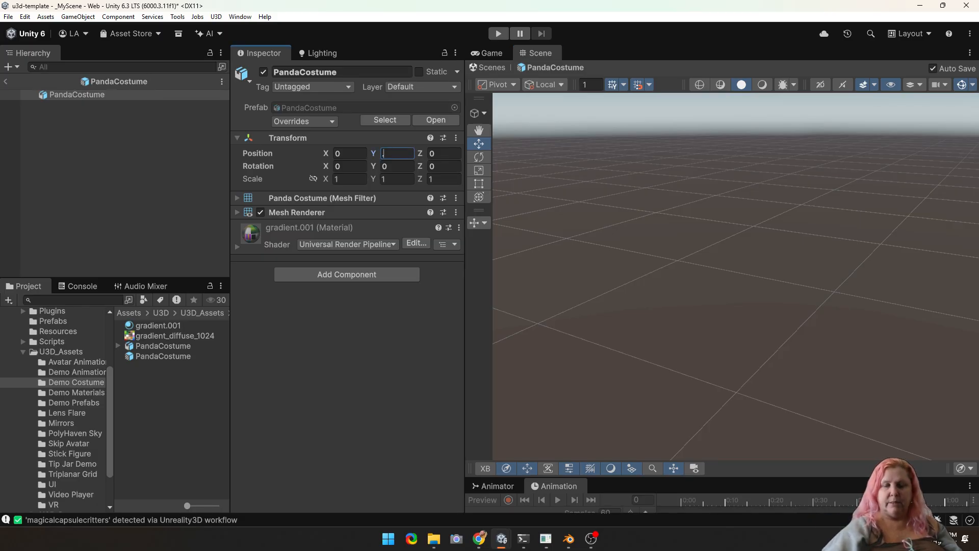
type("5")
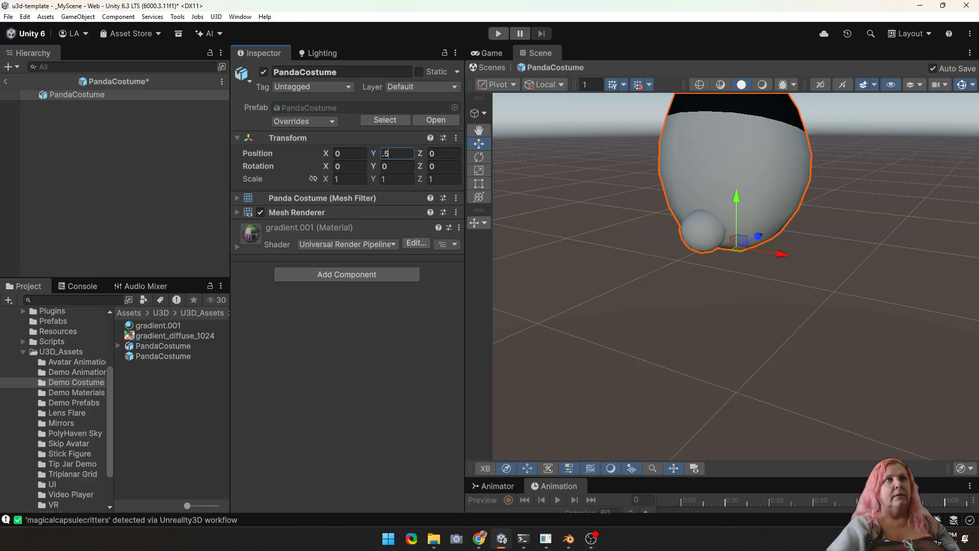
scroll(735, 255, "down", 6)
middle_click_drag(735, 254, 714, 293)
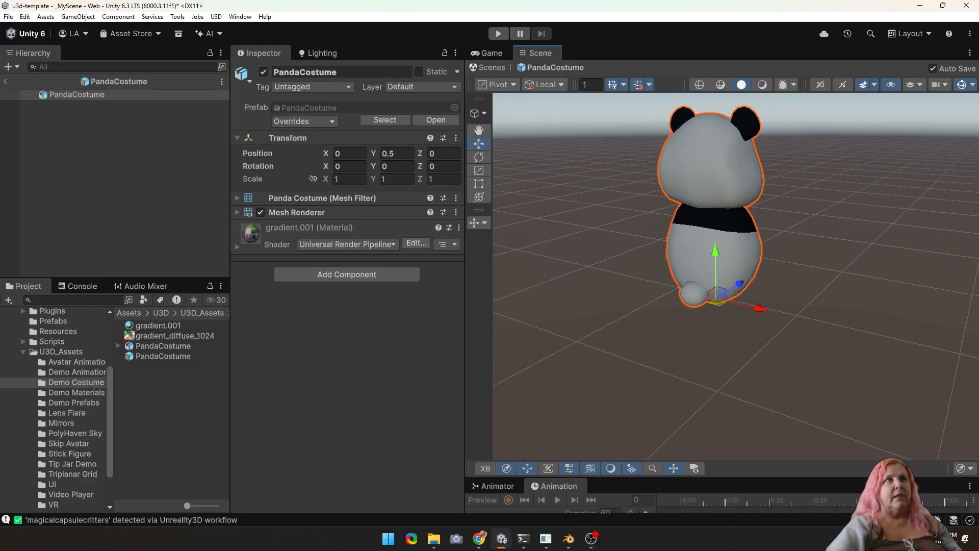
- Set the PandaCostume prefab's Y position to 0.2, return to the scene and select its PandaCostume object
left_click(397, 153)
type(".2")
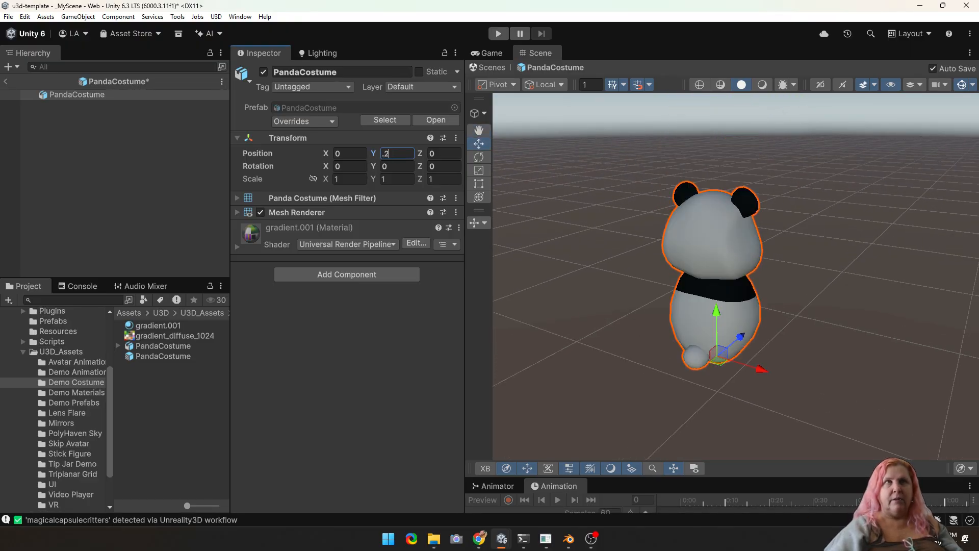
key("Return")
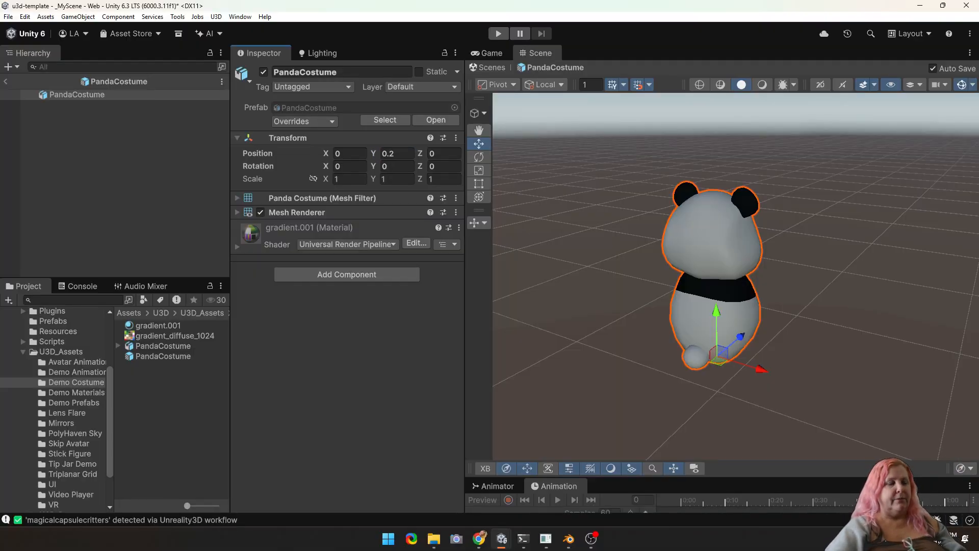
left_click(5, 81)
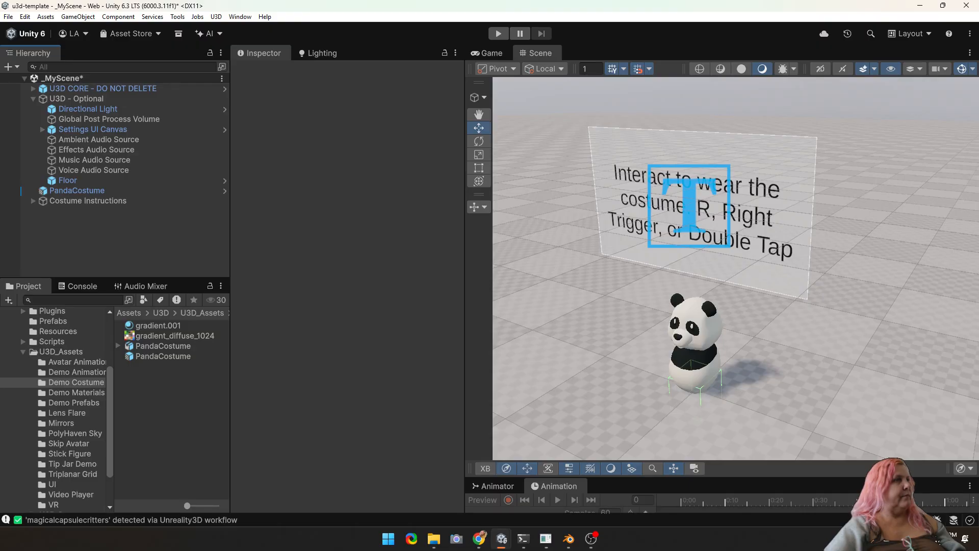
left_click(163, 356)
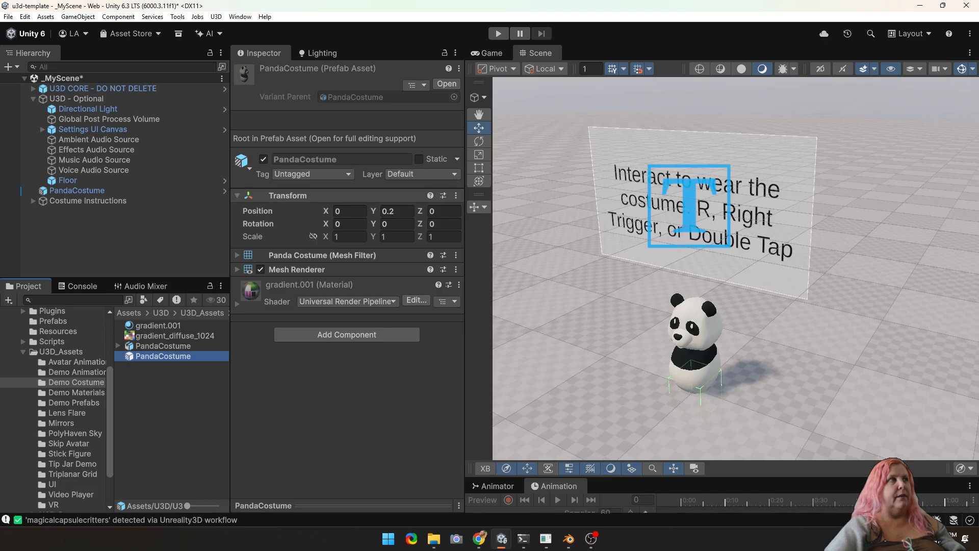
left_click(77, 190)
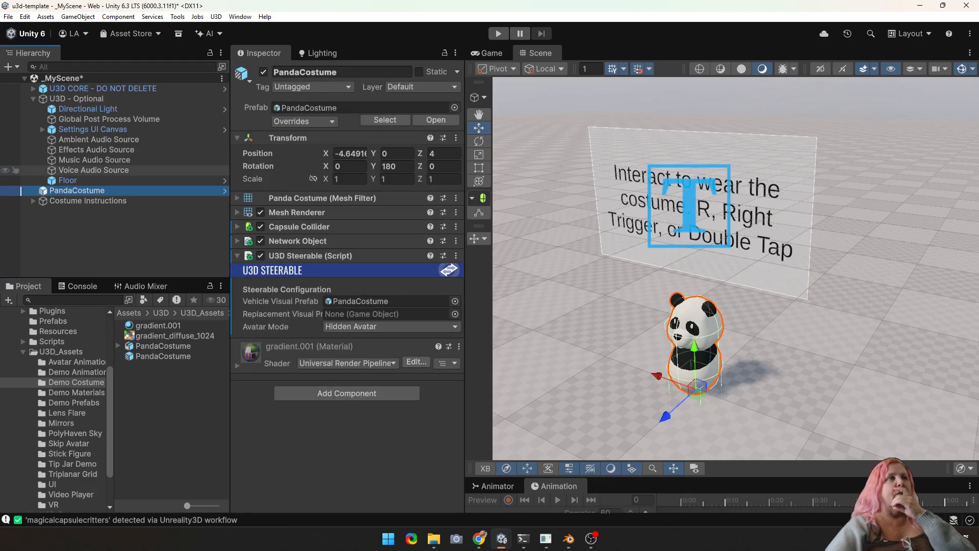
mouse_move(276, 301)
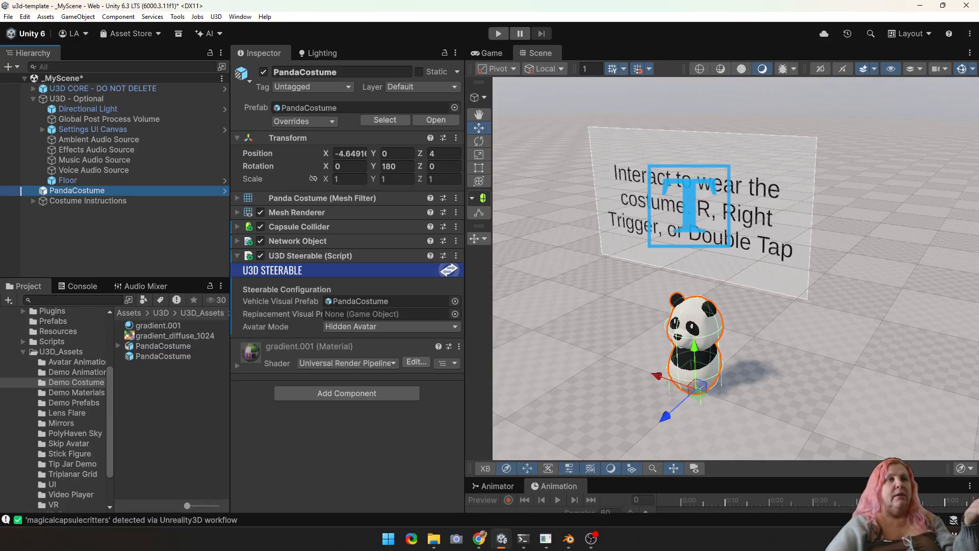
- Examine the avatar animator's Base Layer states and parameters, and read PandaCostume's U3D Steerable fields in a widened Inspector
left_click_drag(668, 478, 668, 336)
left_click(493, 344)
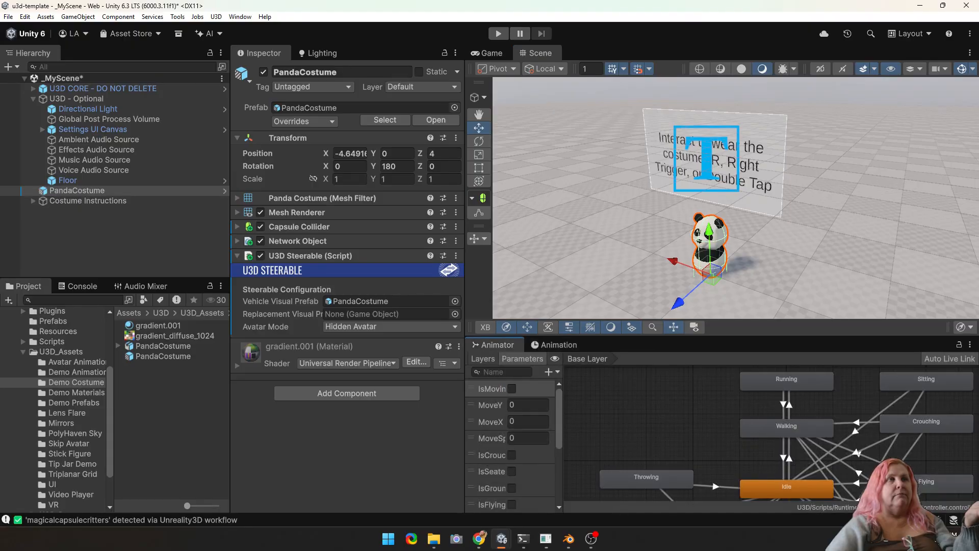
left_click_drag(668, 335, 668, 157)
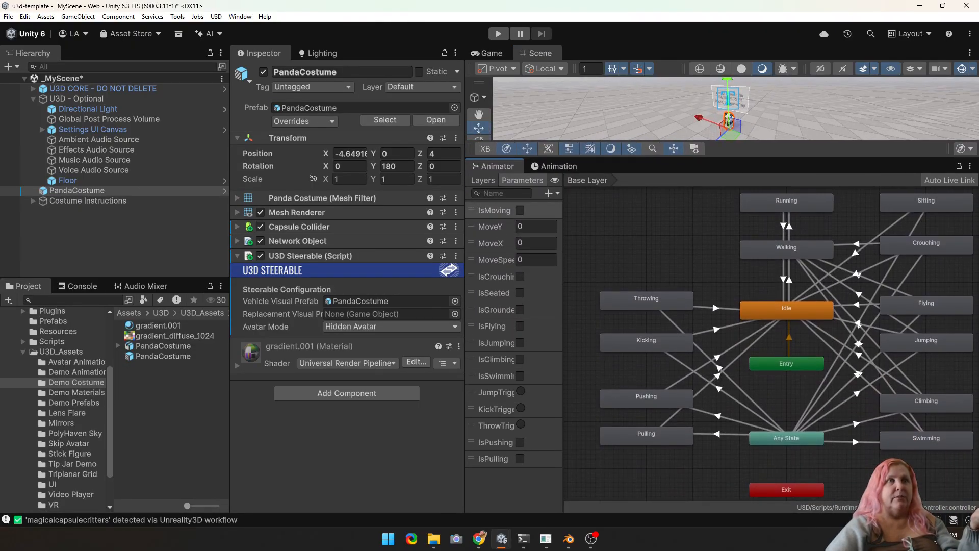
middle_click_drag(683, 245, 661, 267)
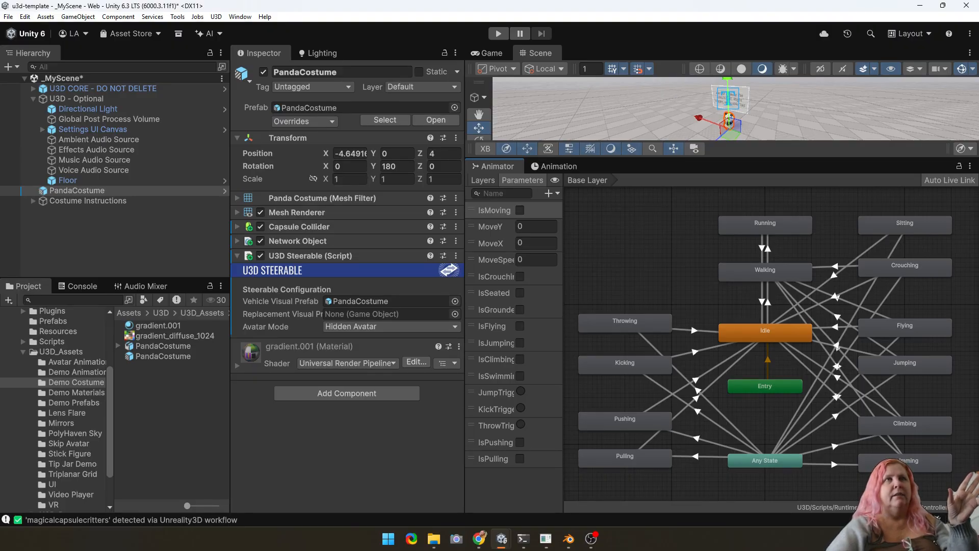
left_click_drag(722, 158, 722, 477)
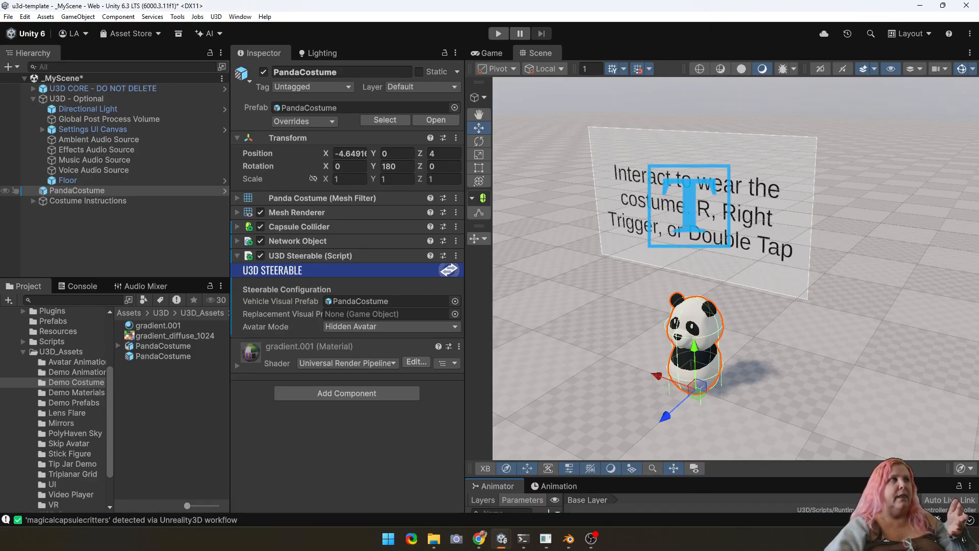
left_click(77, 191)
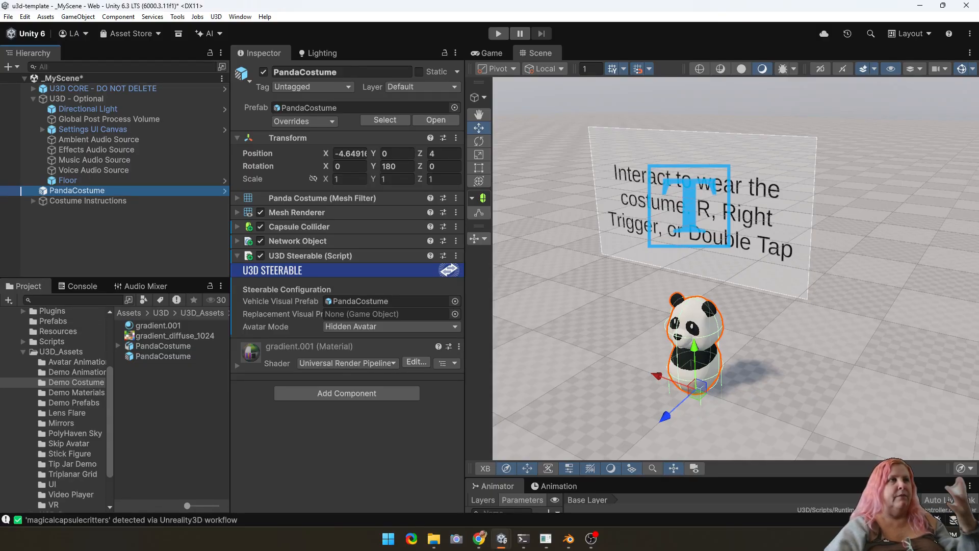
left_click_drag(464, 306, 487, 306)
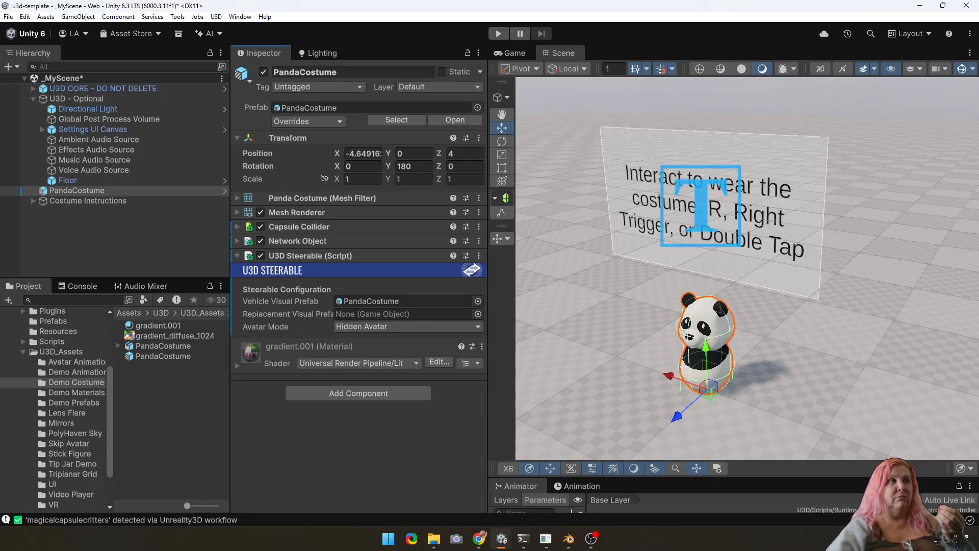
mouse_move(288, 314)
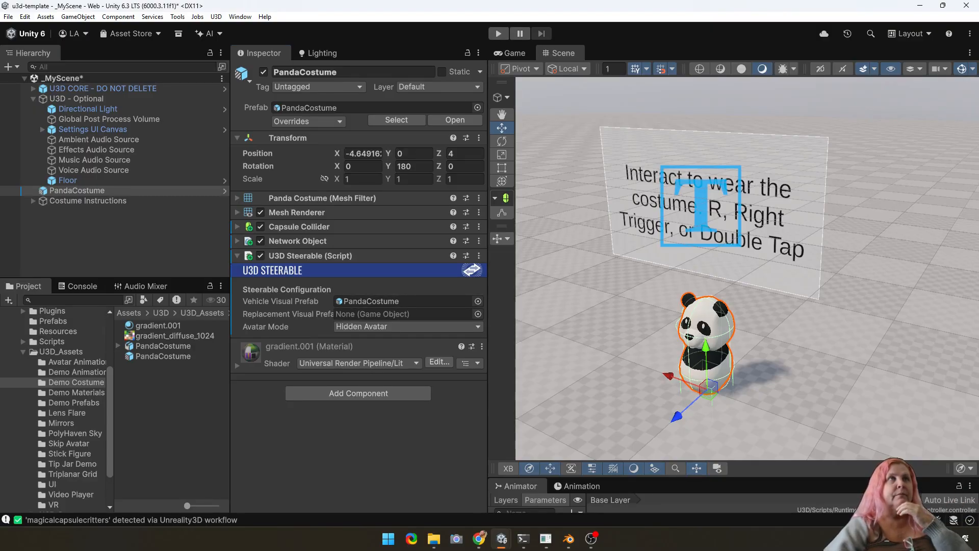
- Start play mode, walk the avatar up to the panda, zoom out to third-person view and put on the costume
left_click(498, 33)
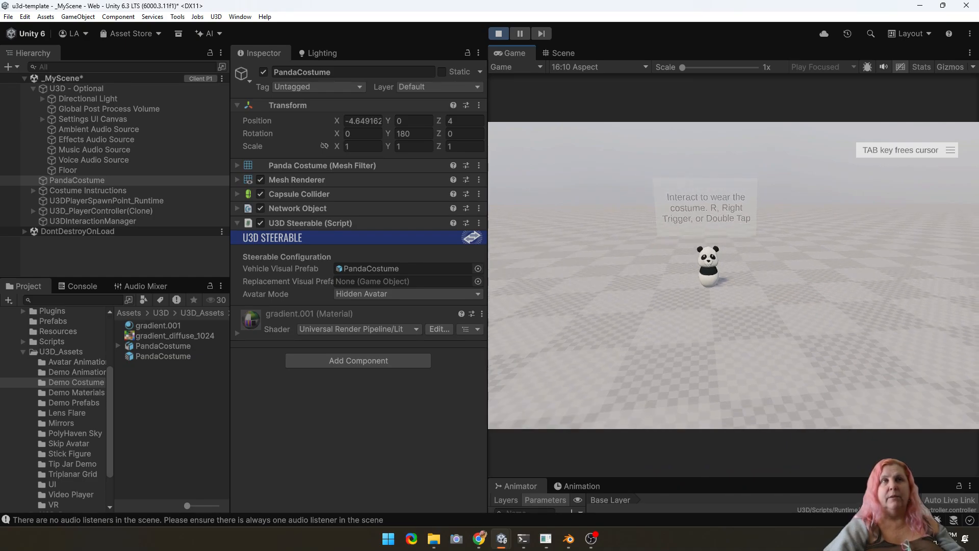
key("w")
key("w")
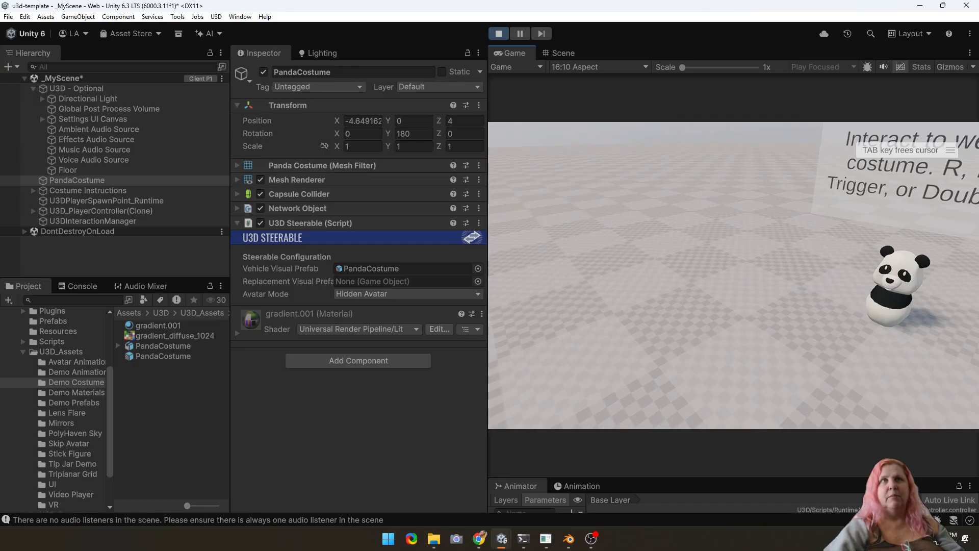
scroll(733, 275, "down", 5)
scroll(733, 275, "down", 3)
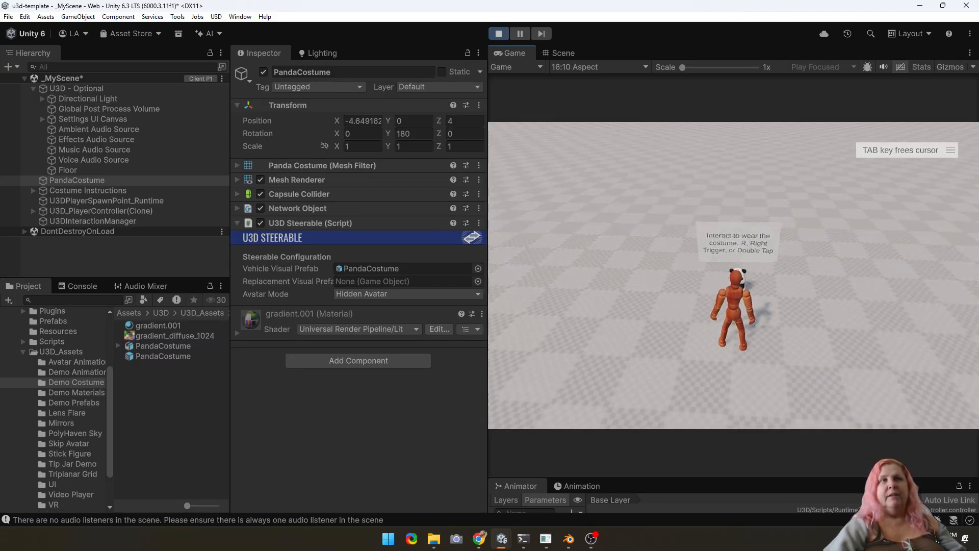
key("w")
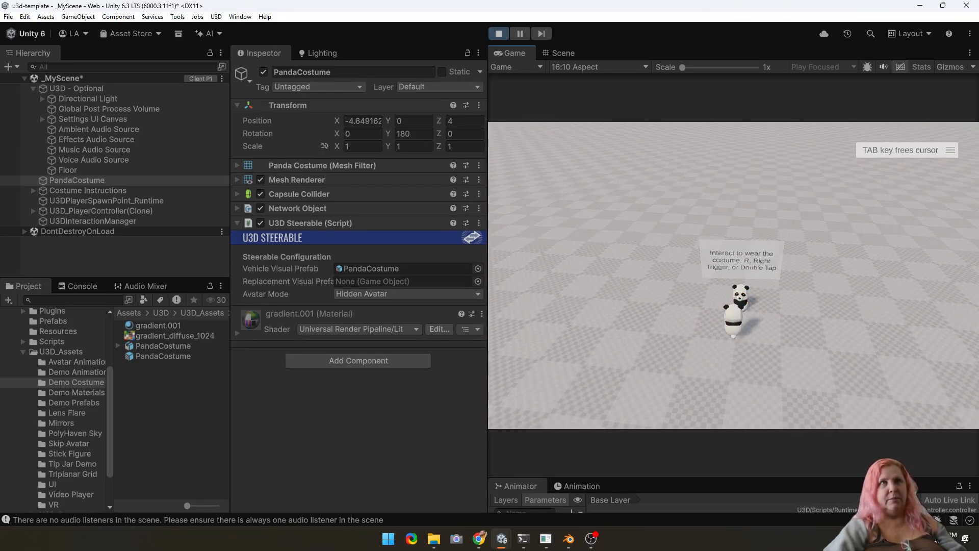
- Test the worn panda costume by walking in all directions and jumping around the floor, and stop play mode
key("w")
key("space")
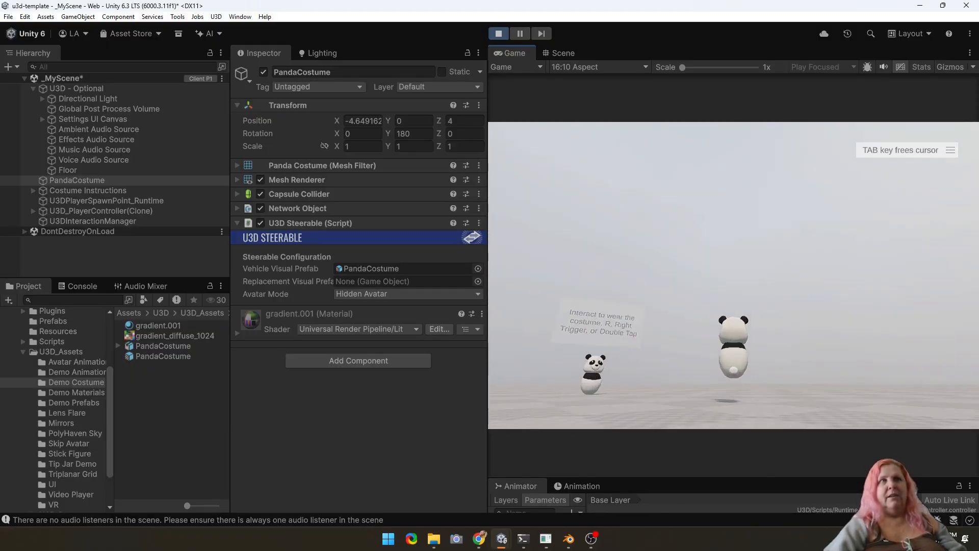
key("s")
key("space")
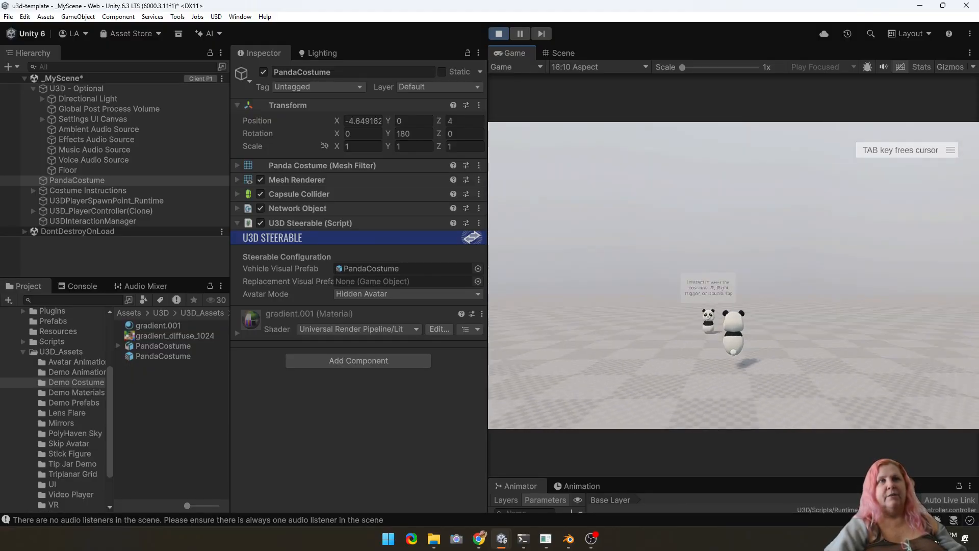
key("w")
key("s")
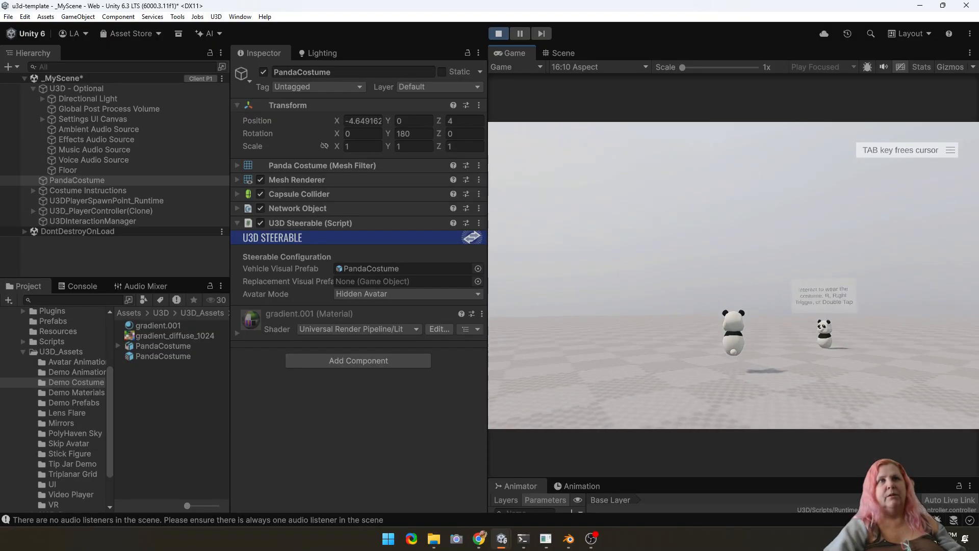
key("s")
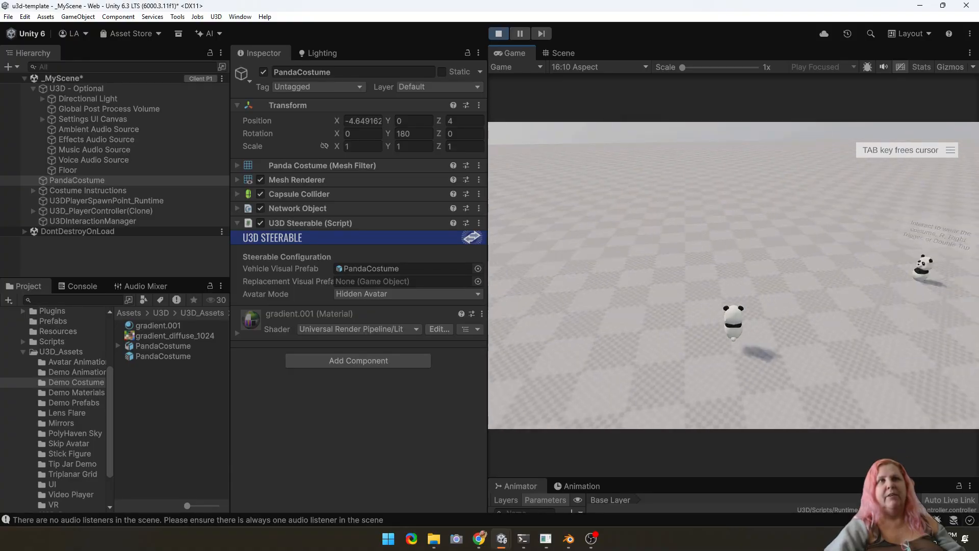
key("space")
key("a")
key("w")
key("space")
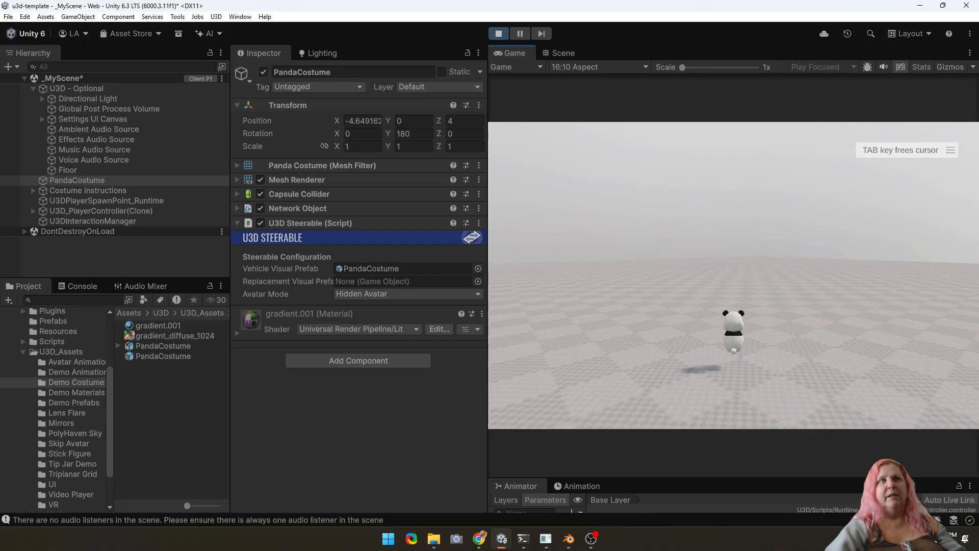
key("s")
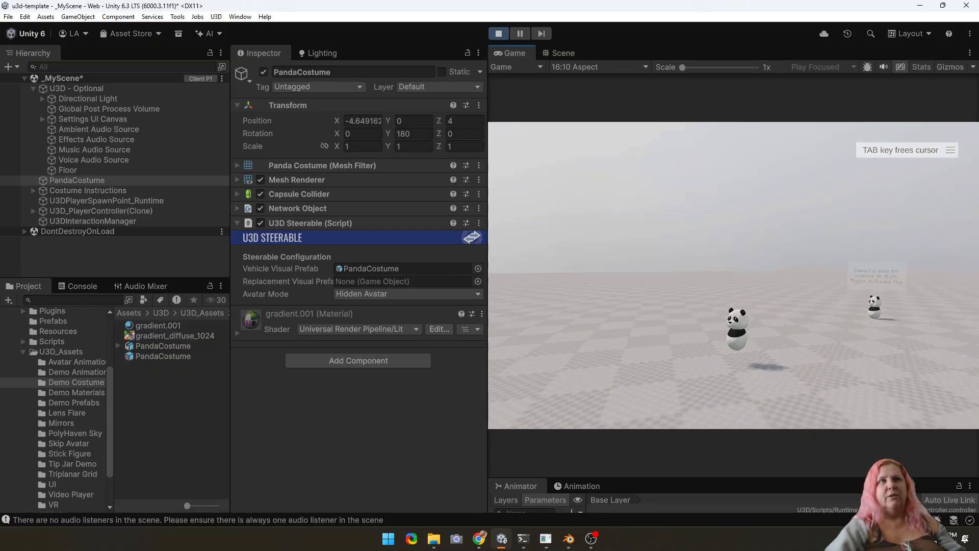
key("w")
key("space")
key("s")
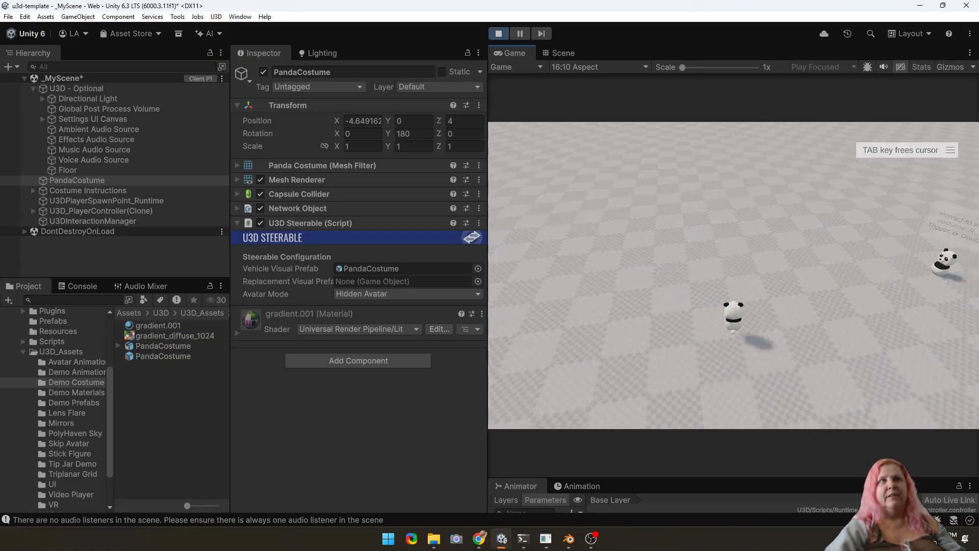
key("w")
key("w")
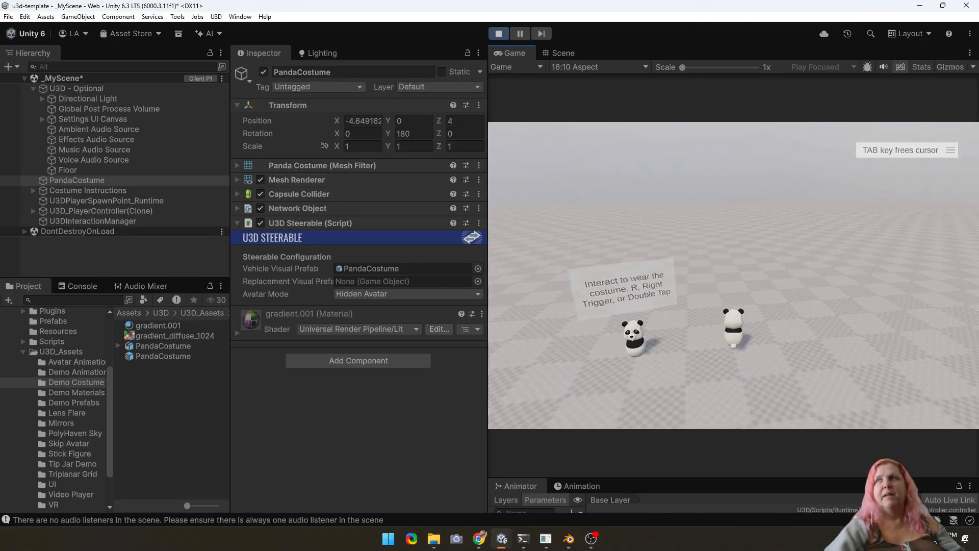
key("w")
key("space")
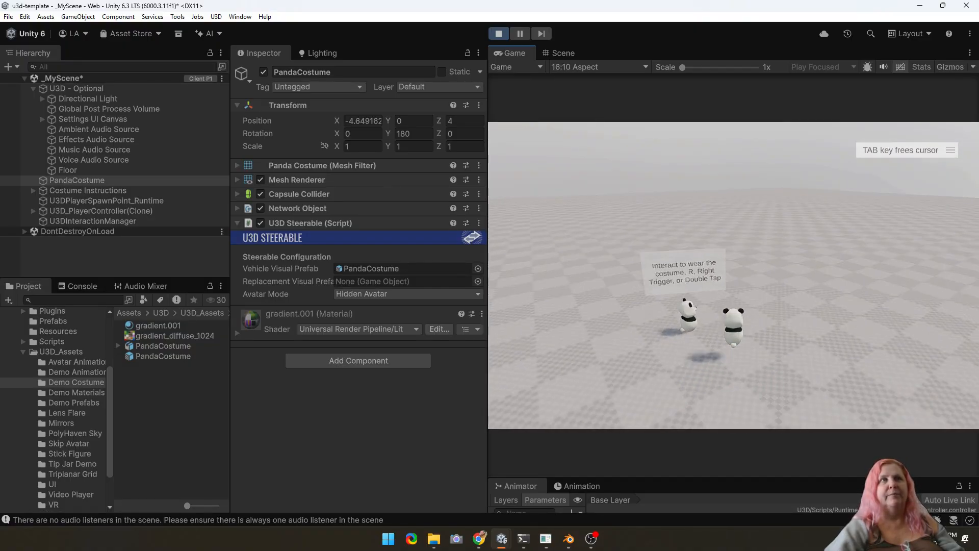
key("w")
key("space")
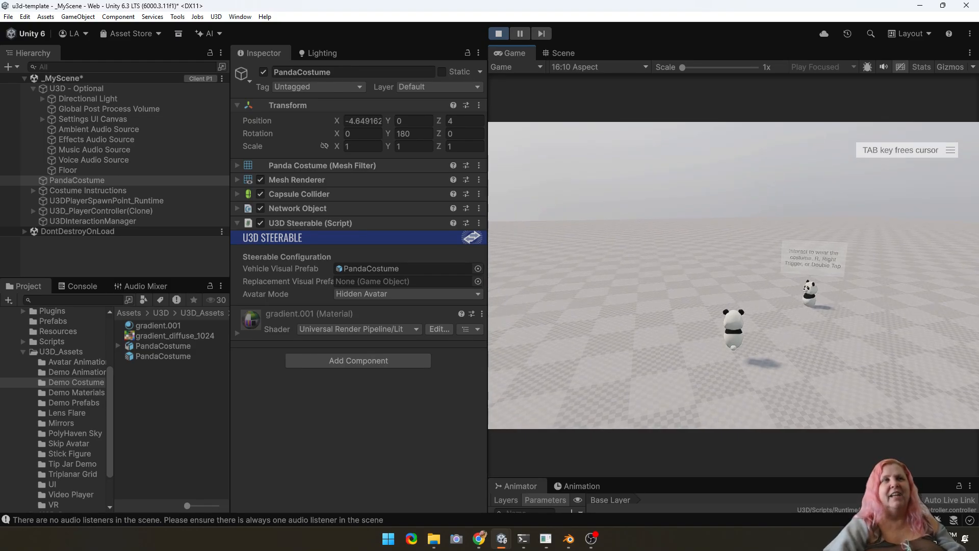
left_click(498, 33)
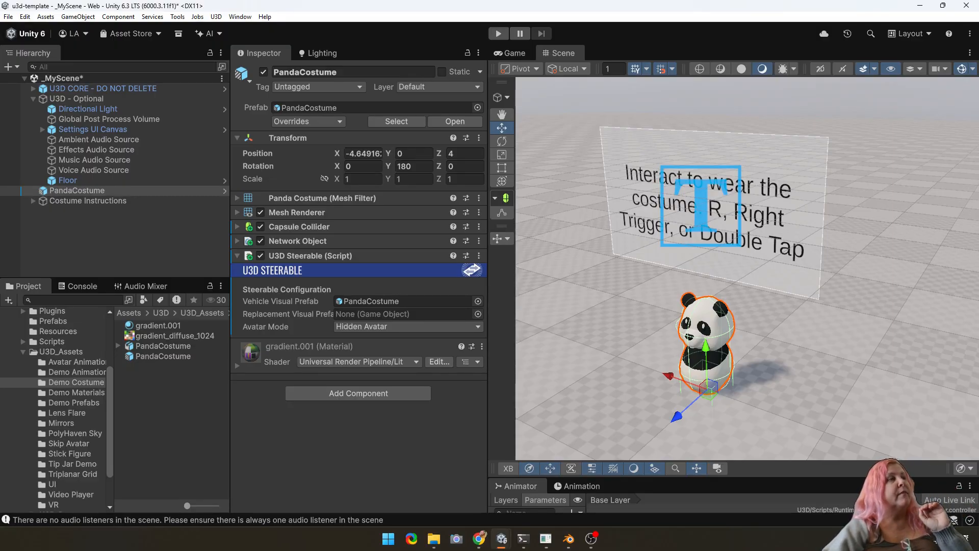
- Inspect the SkipRigTiling model and its prefab in the Skip Avatar folder, enlarging and rotating the preview
left_click(69, 444)
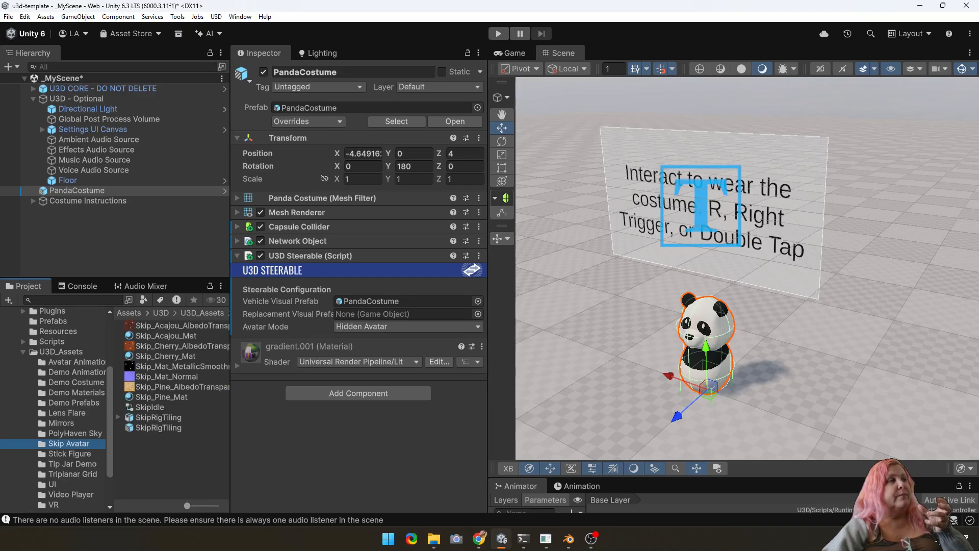
left_click(158, 417)
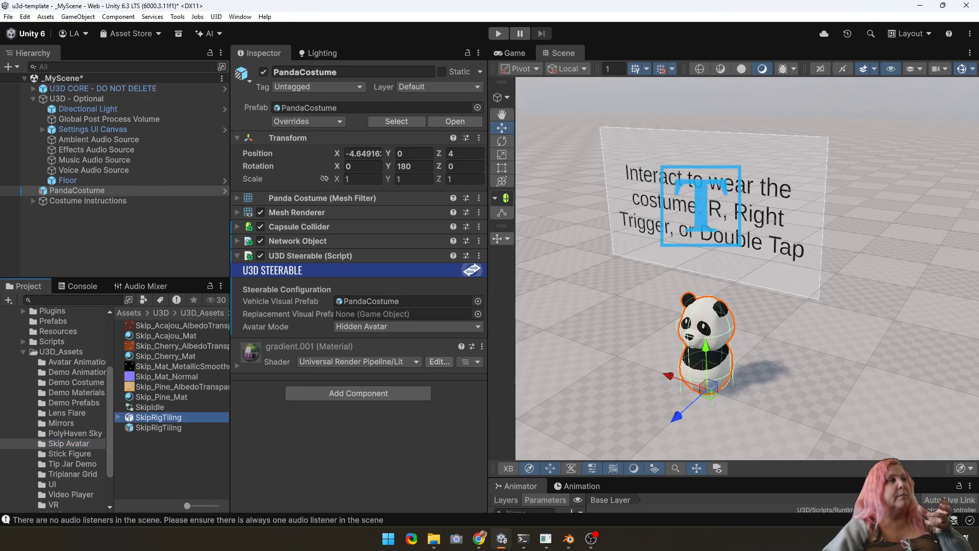
left_click_drag(360, 505, 360, 273)
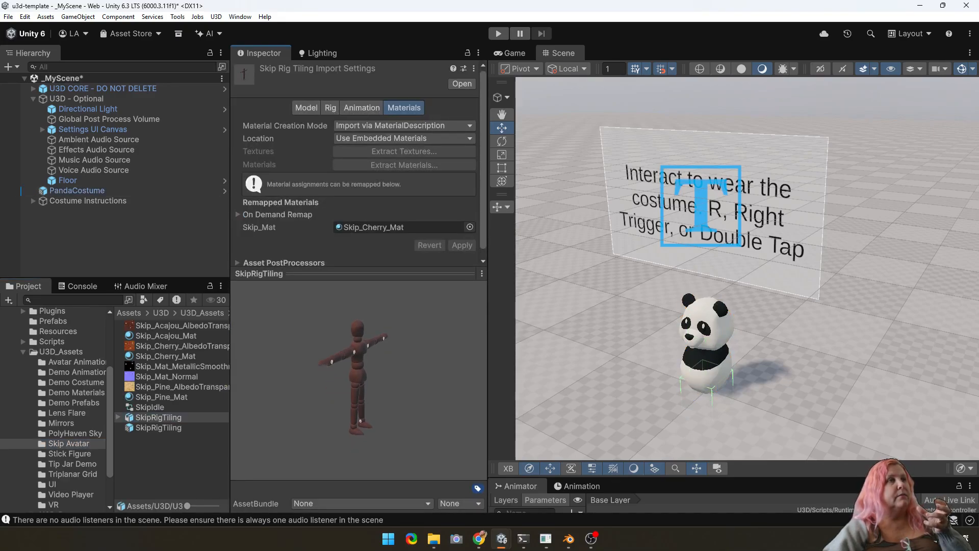
left_click(159, 427)
left_click_drag(402, 372, 290, 372)
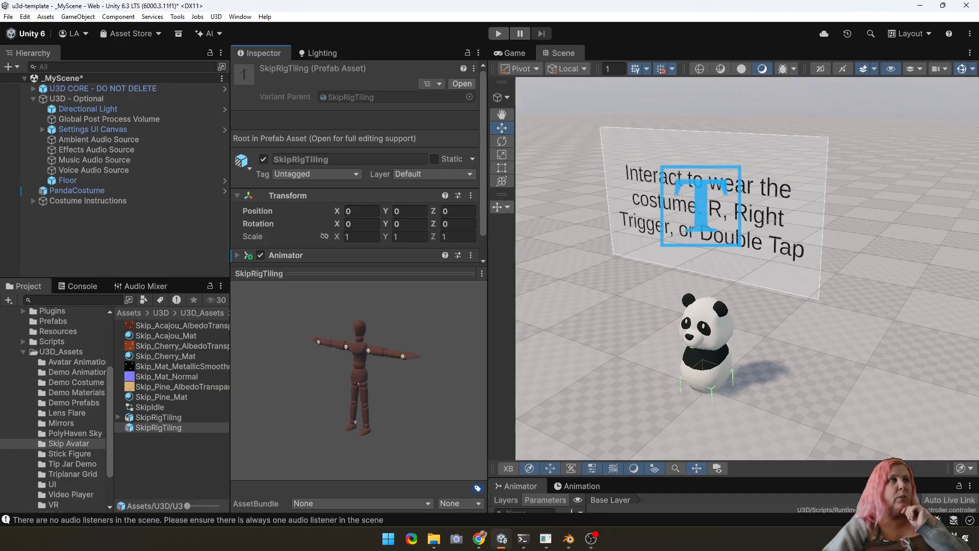
left_click_drag(359, 274, 359, 335)
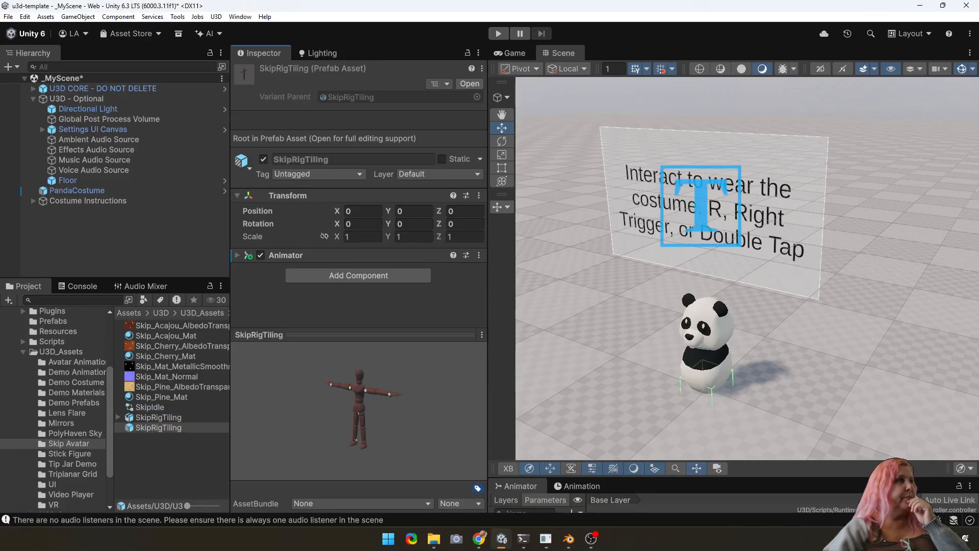
- Compare the Skip_Acajou_Mat, Skip_Cherry_Mat and Skip_Pine_Mat materials of the Skip avatar
left_click(166, 336)
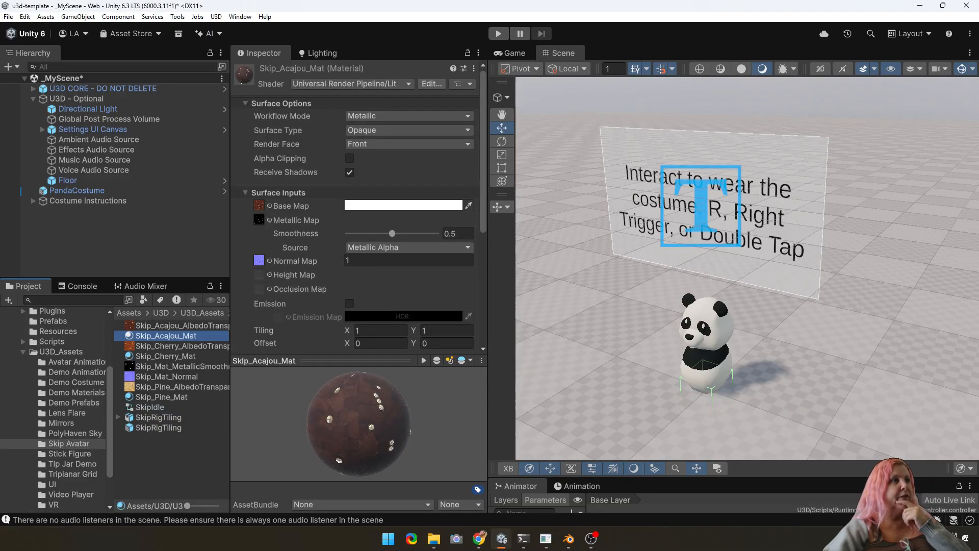
left_click(166, 356)
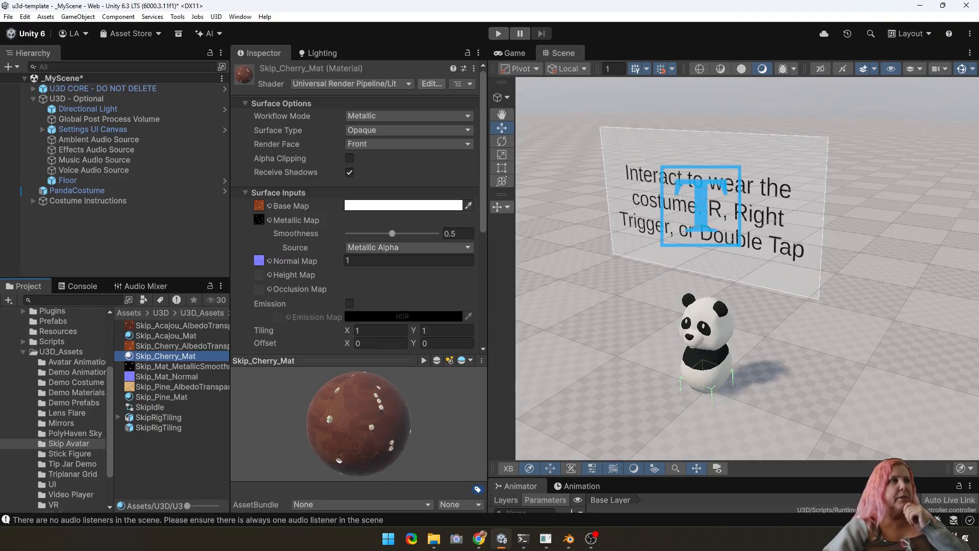
left_click(161, 397)
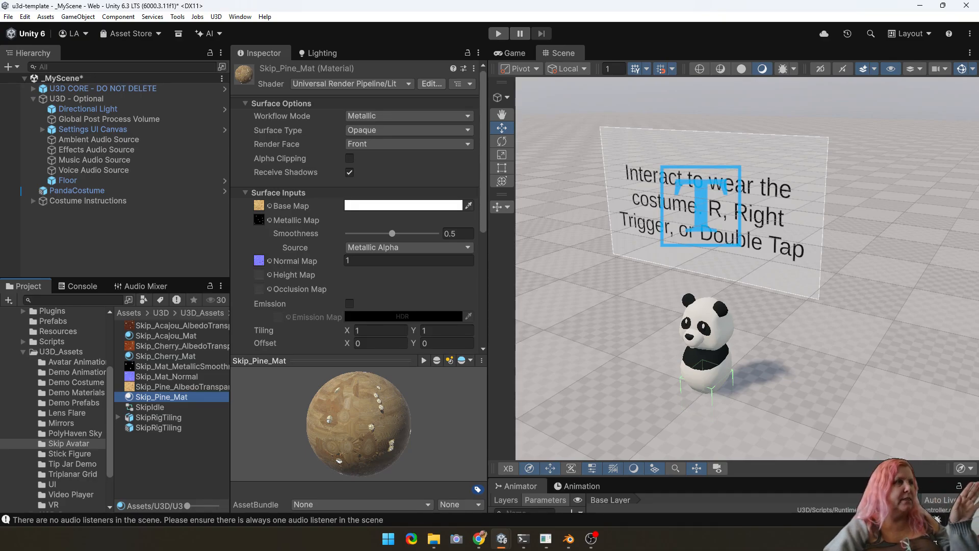
- Inspect the StickFigureAvatar model in the Stick Figure folder from the front and review its Rig import settings
left_click(70, 454)
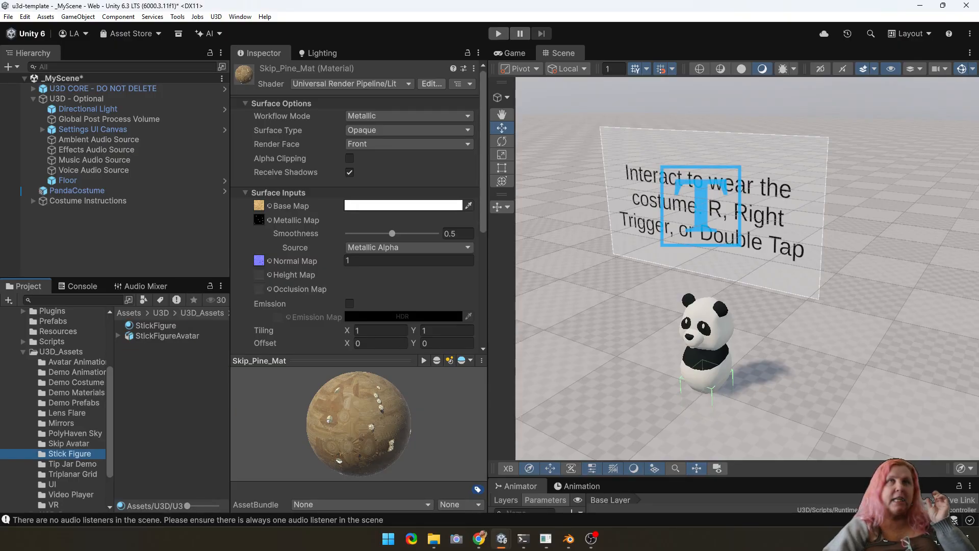
left_click(167, 336)
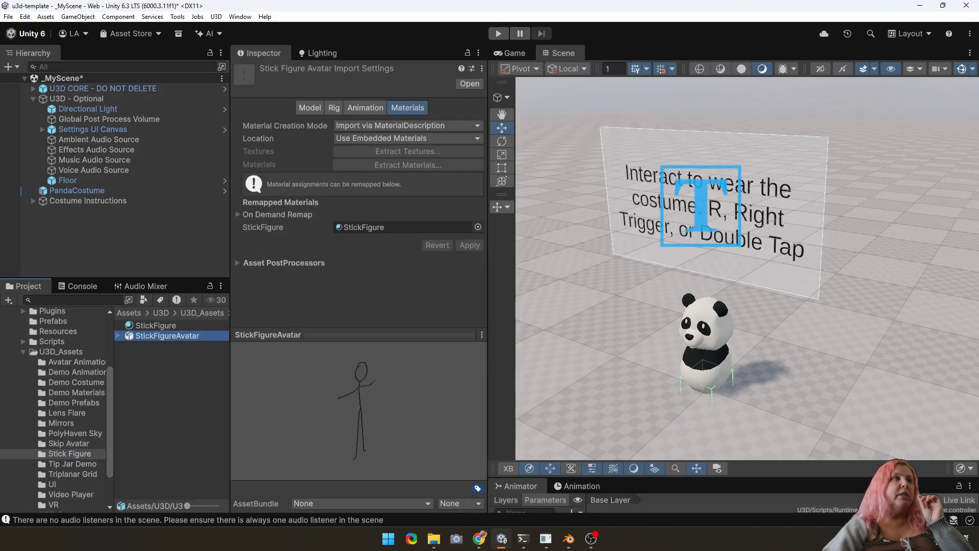
left_click_drag(375, 334, 375, 296)
left_click_drag(398, 393, 326, 369)
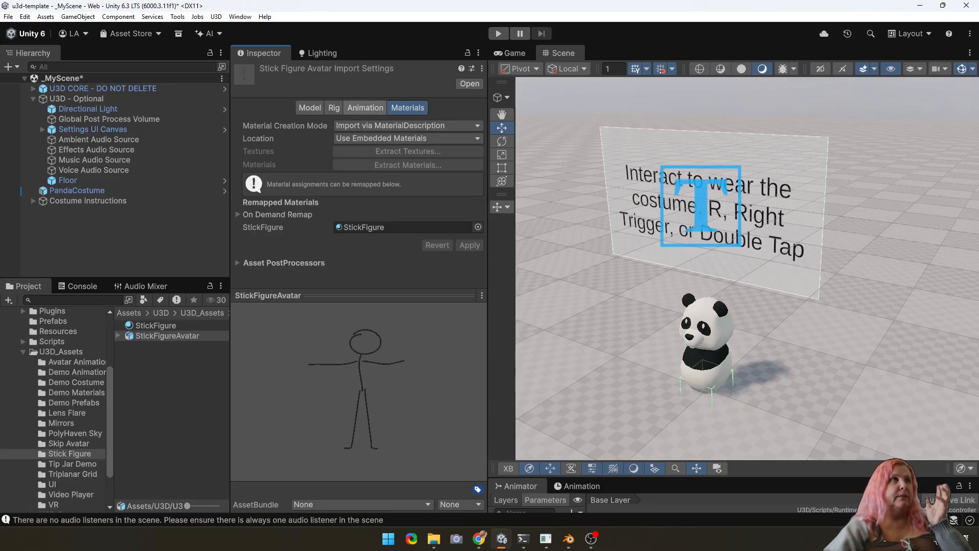
left_click(365, 108)
left_click(334, 108)
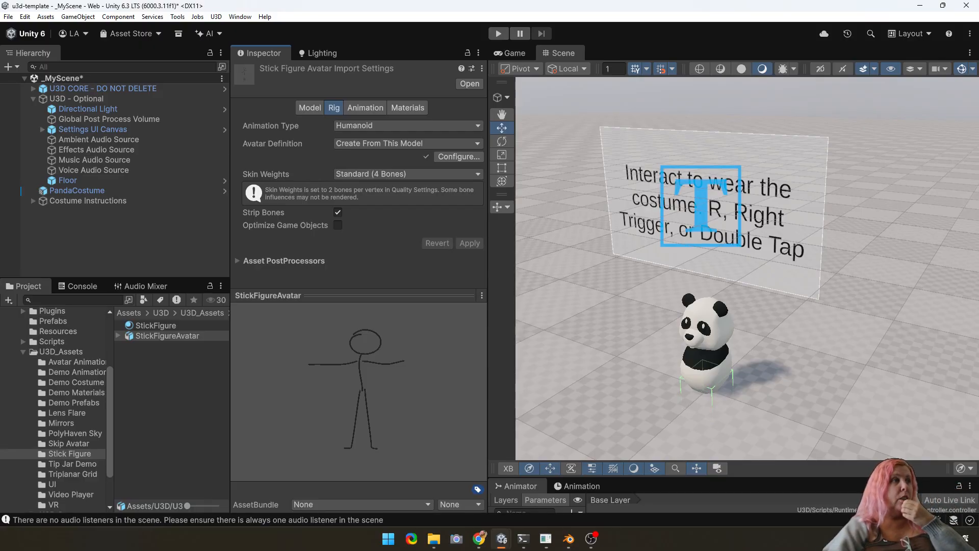
- Open the U3D_PlayerController prefab and review the avatar configuration in its U3D Avatar Manager component
scroll(56, 408, "up", 3)
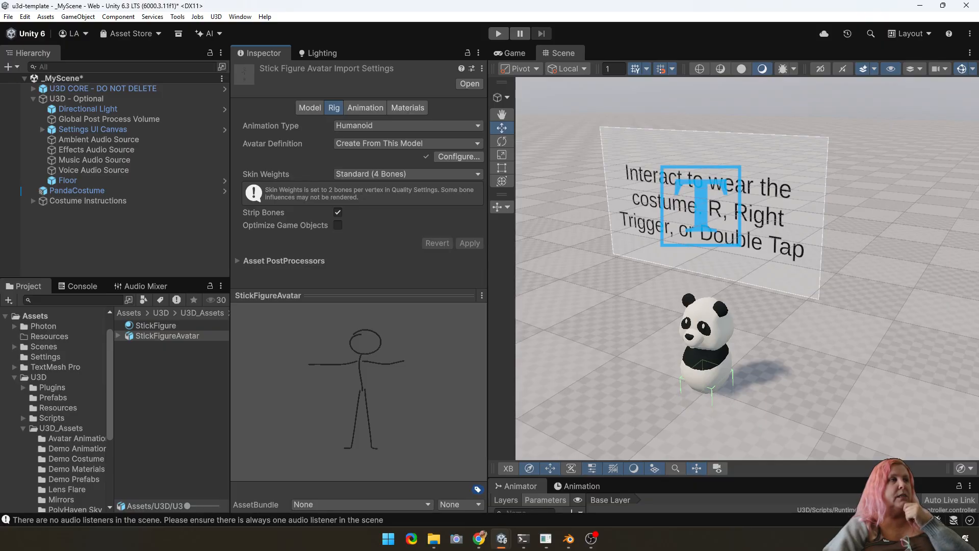
left_click(53, 398)
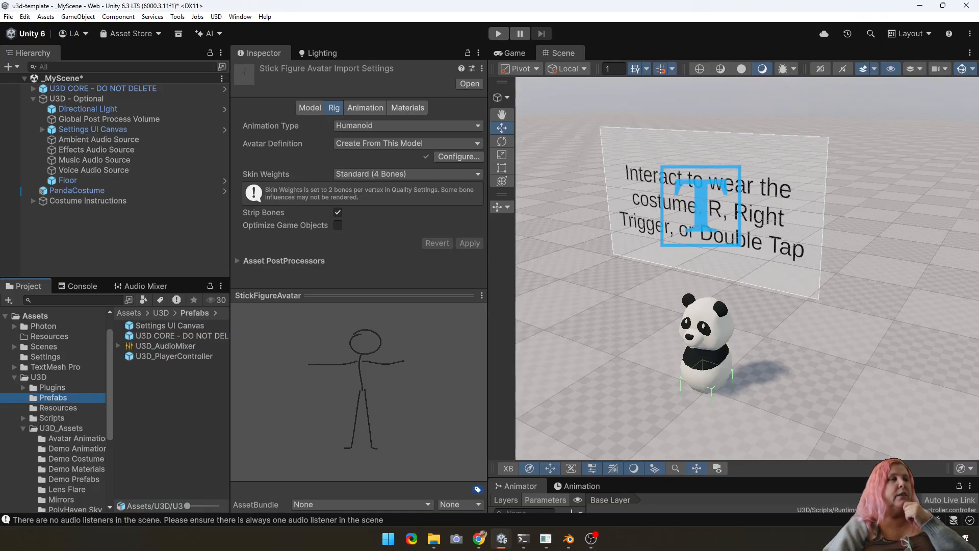
double_click(174, 356)
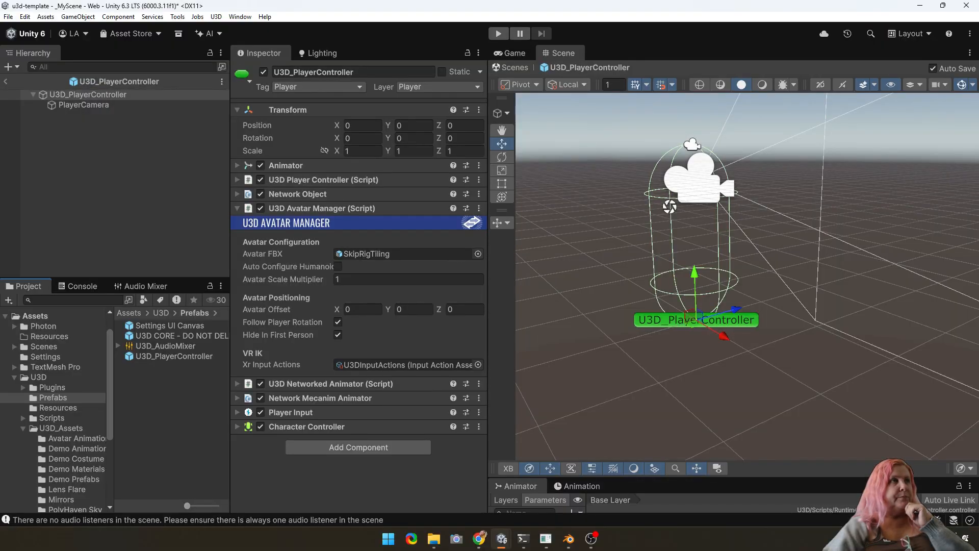
left_click(322, 208)
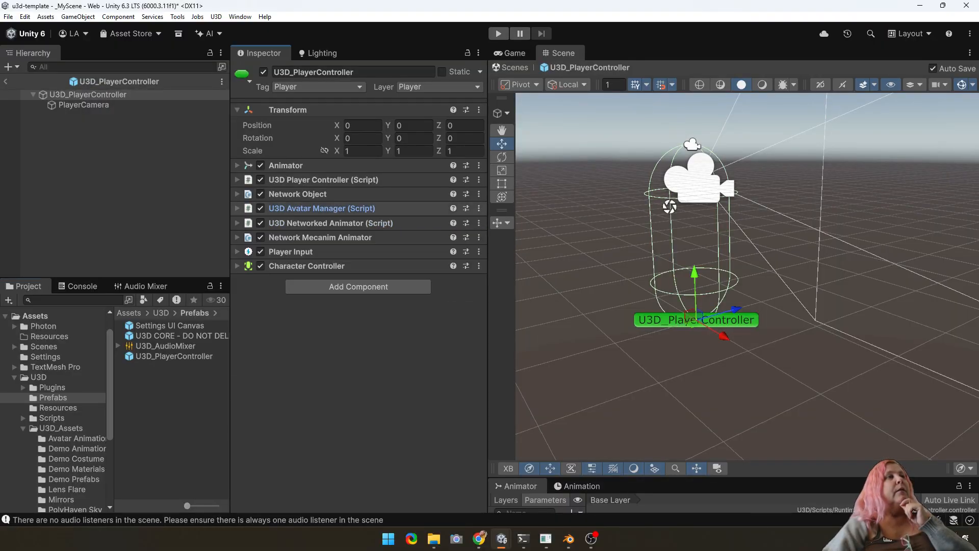
left_click(87, 95)
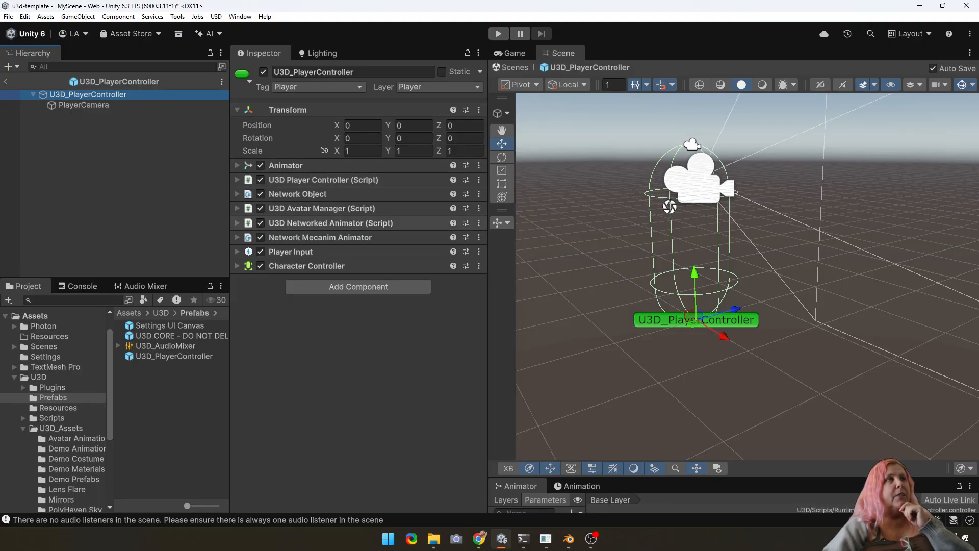
left_click(321, 208)
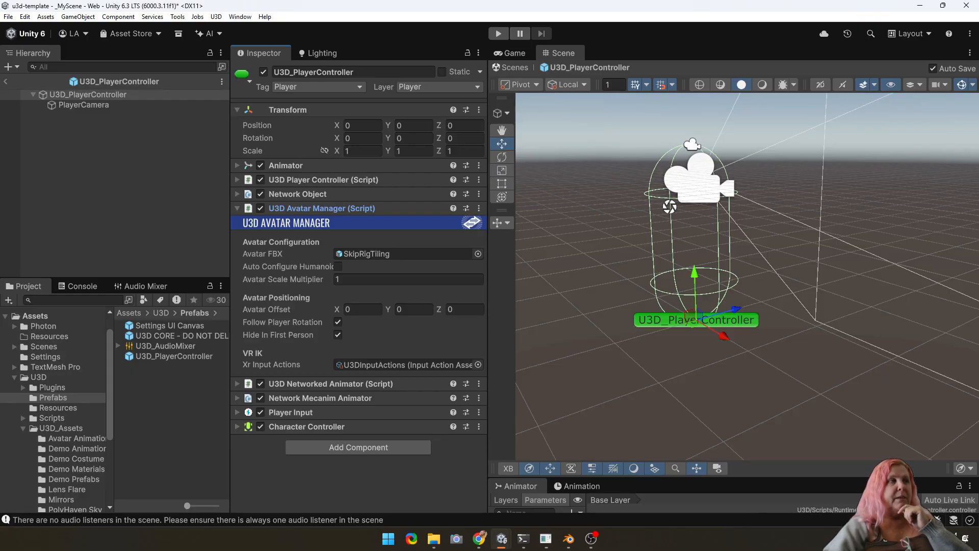
- Return to the main scene and place the StickFigureAvatar model from the Stick Figure folder on the floor behind the panda
scroll(54, 408, "down", 3)
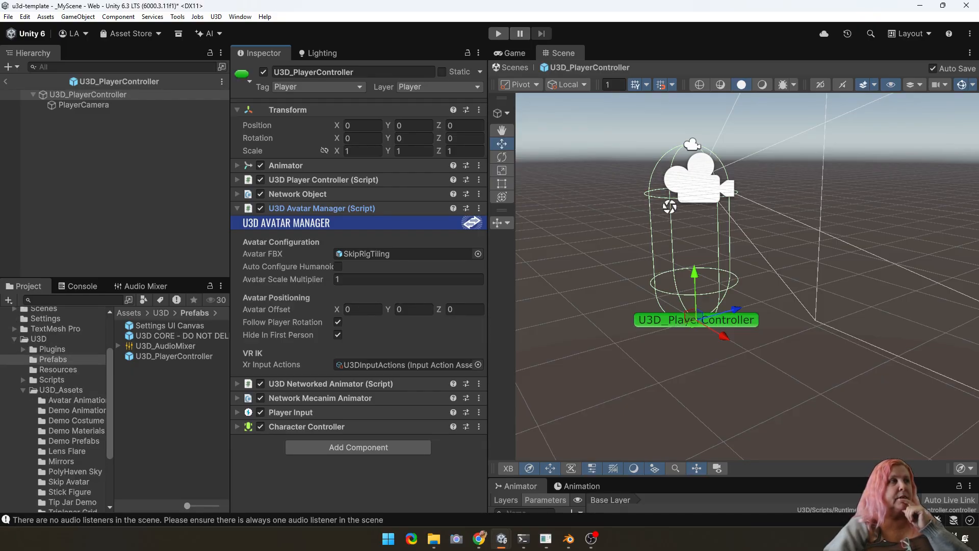
left_click(69, 492)
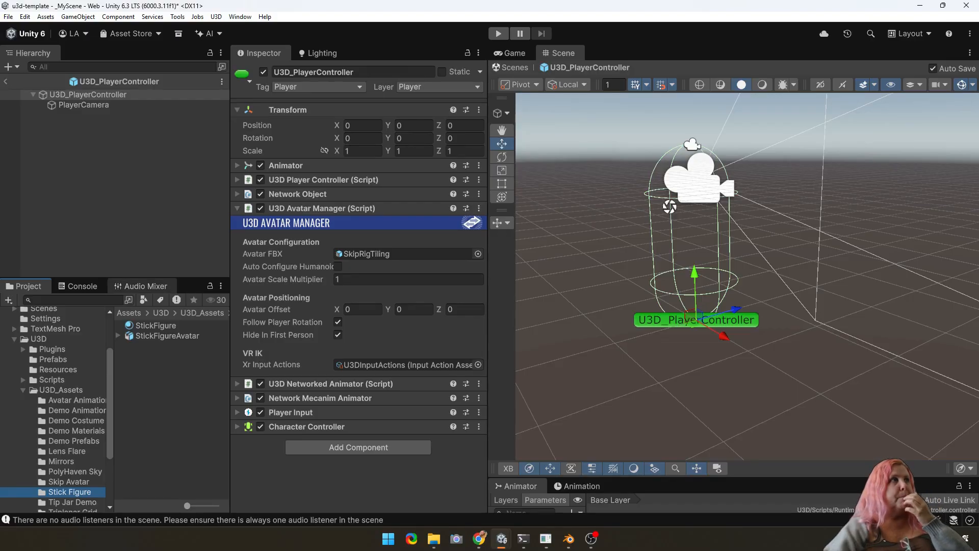
left_click(5, 81)
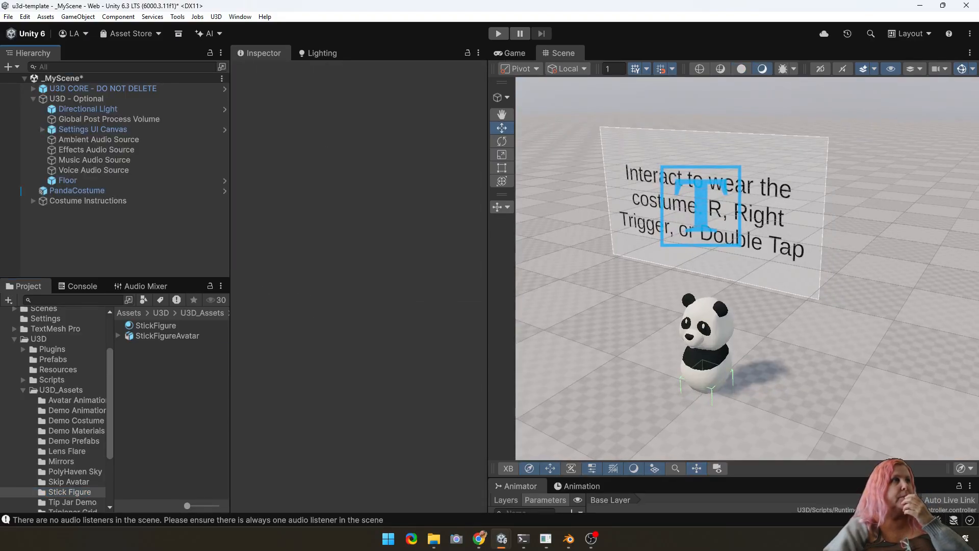
key("ctrl+z")
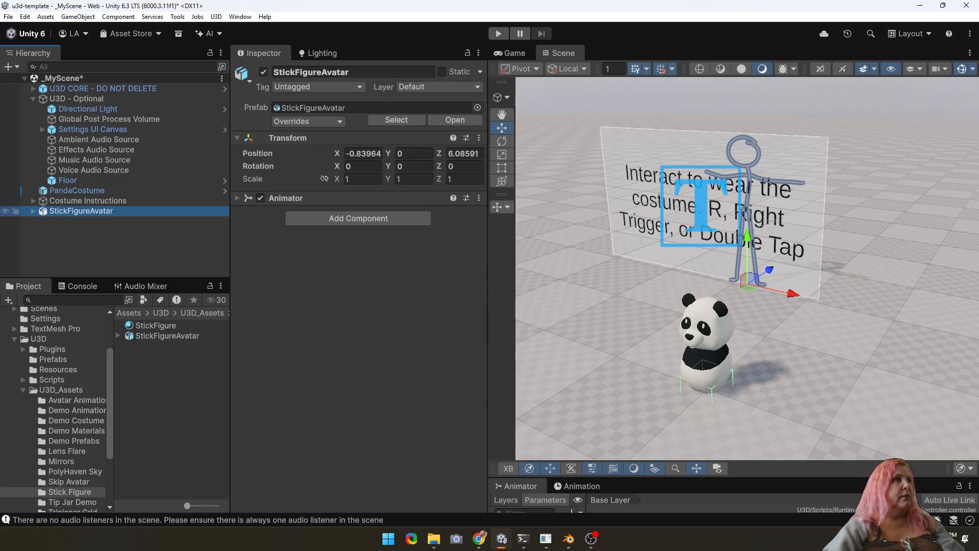
left_click(33, 210)
left_click(33, 211)
- Save the scene's StickFigureAvatar as a prefab variant in the Stick Figure folder and check its Animator and the model's material settings
left_click_drag(80, 210, 166, 390)
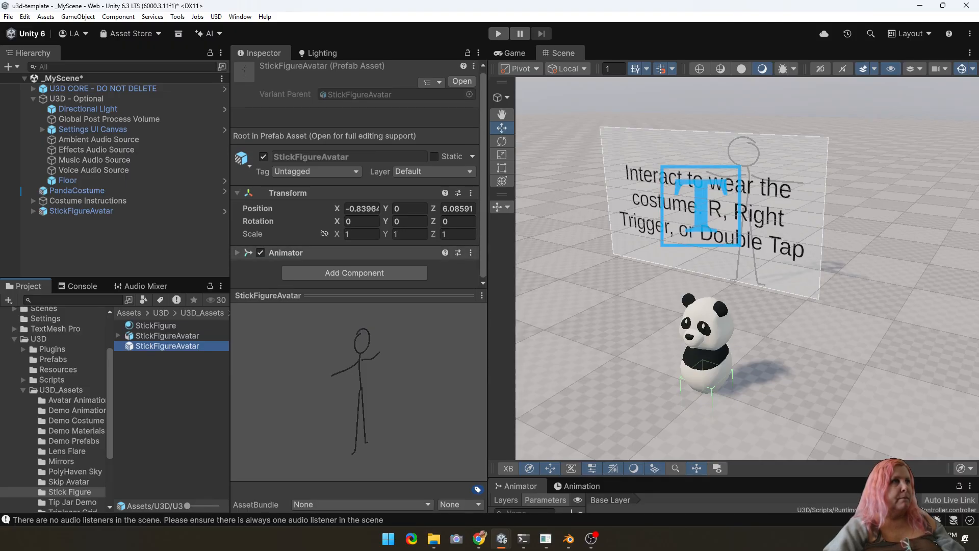
left_click(286, 252)
scroll(354, 252, "down", 2)
scroll(306, 254, "up", 2)
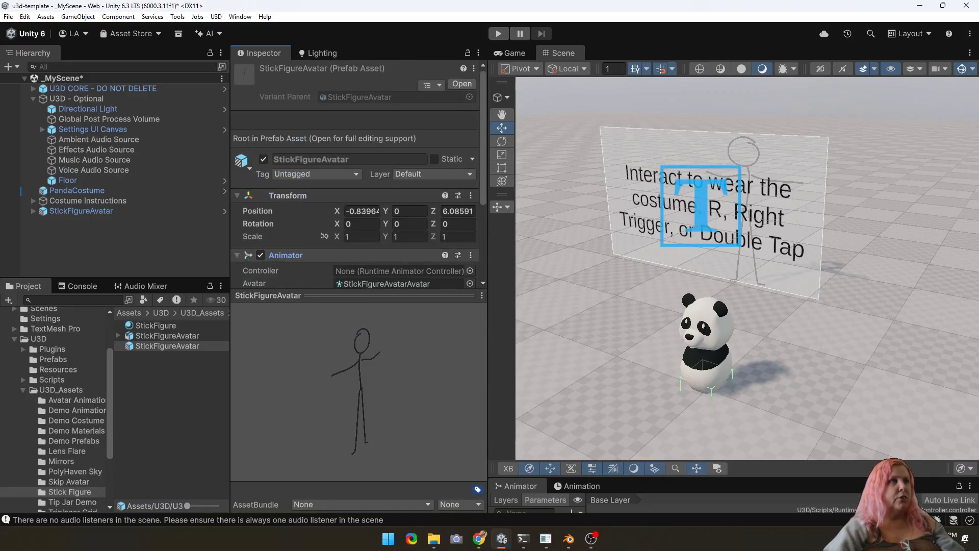
left_click(168, 336)
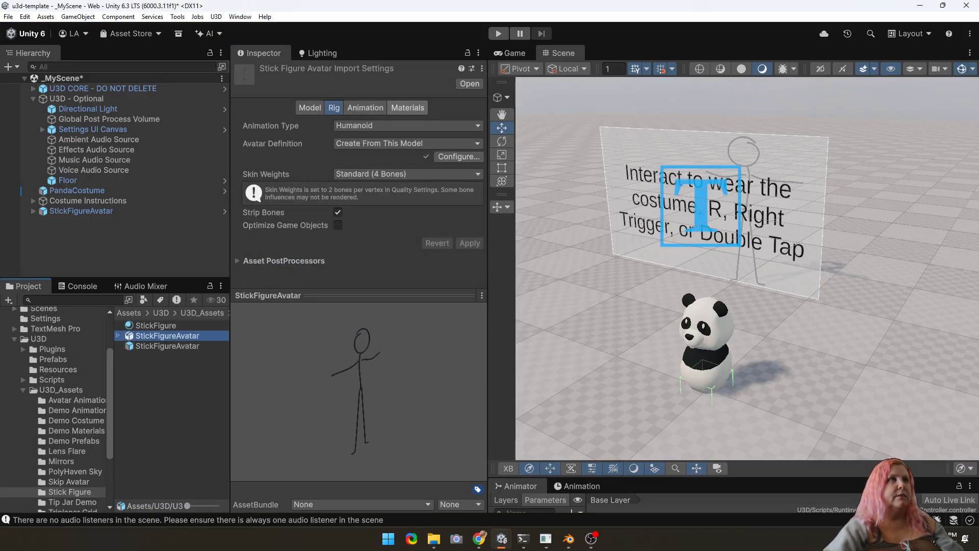
left_click(407, 108)
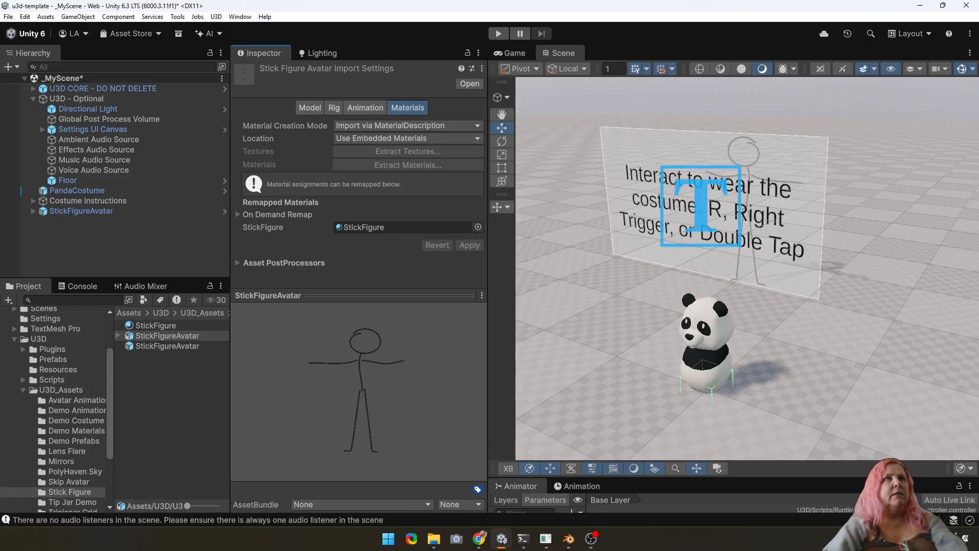
- Move the scene's StickFigureAvatar forward to Z about 4.09 and delete the StickFigureAvatar prefab variant from the Stick Figure folder
left_click(81, 211)
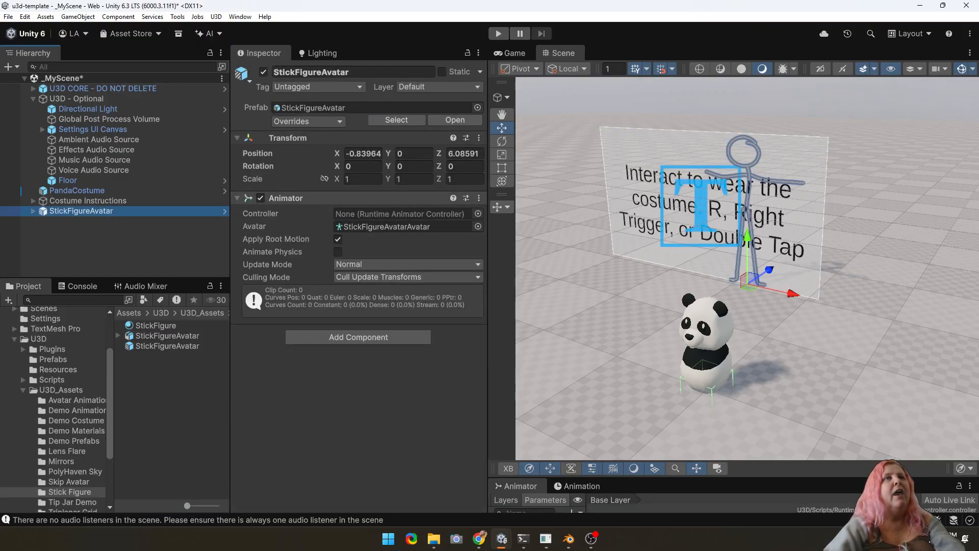
left_click_drag(768, 270, 668, 336)
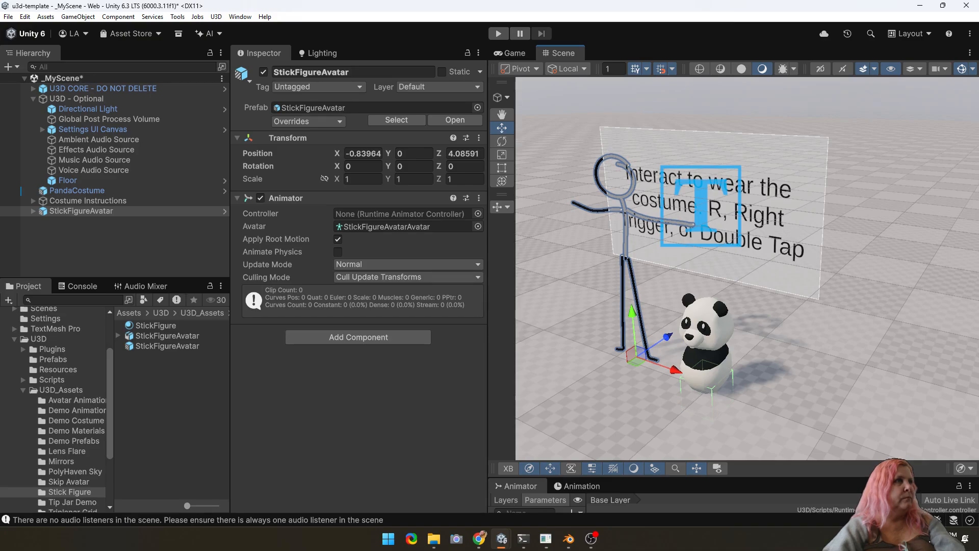
left_click(167, 346)
key("Delete")
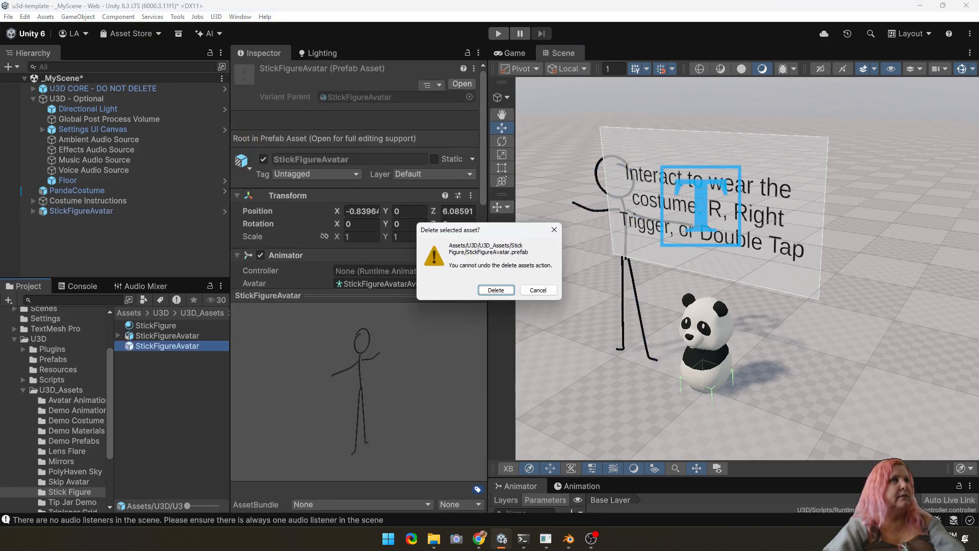
key("Return")
- Set the scene's StickFigureAvatar position to X 0 and Z 0
left_click(81, 211)
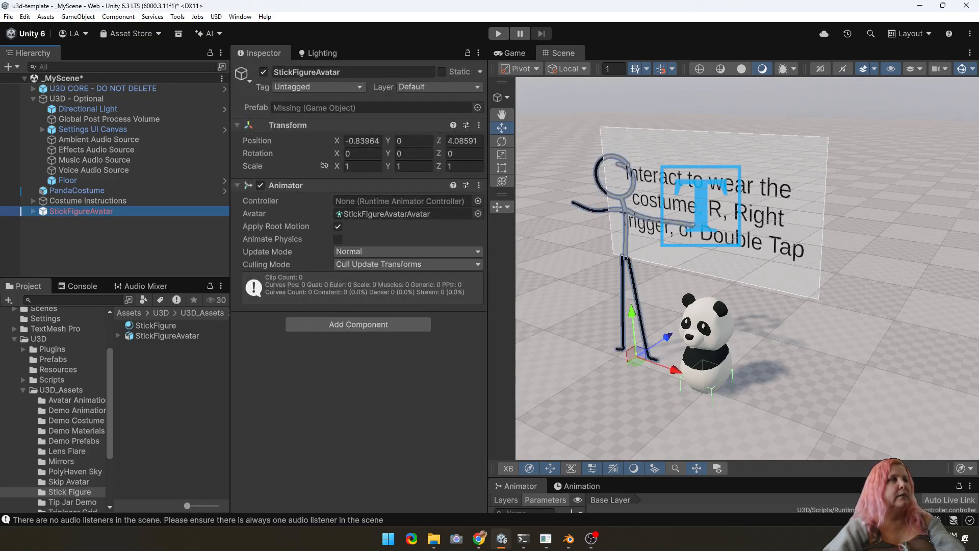
left_click(363, 141)
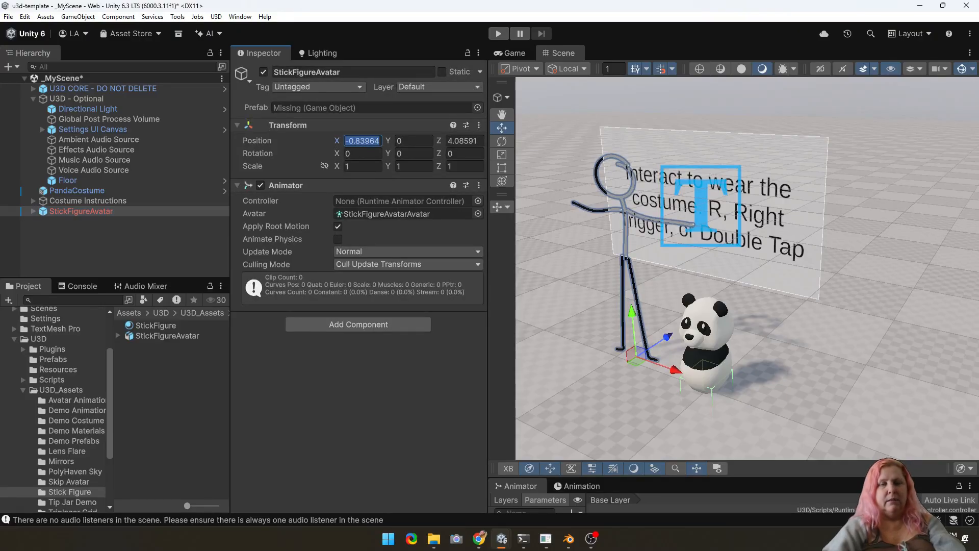
type("0")
left_click(464, 140)
type("0")
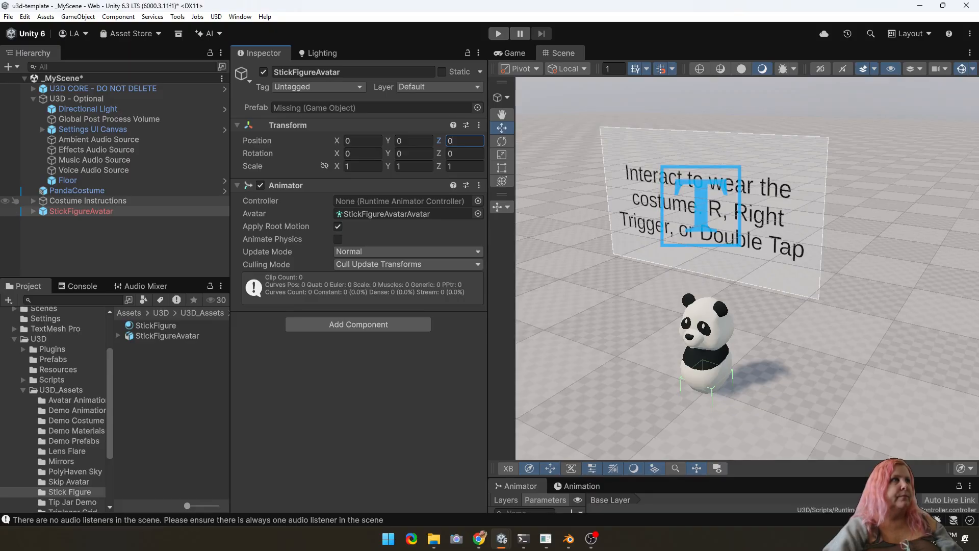
- Frame the repositioned StickFigureAvatar in the scene, save it as a new prefab in the Stick Figure folder and select the scene object
left_click(88, 201)
left_click(81, 211)
key("f")
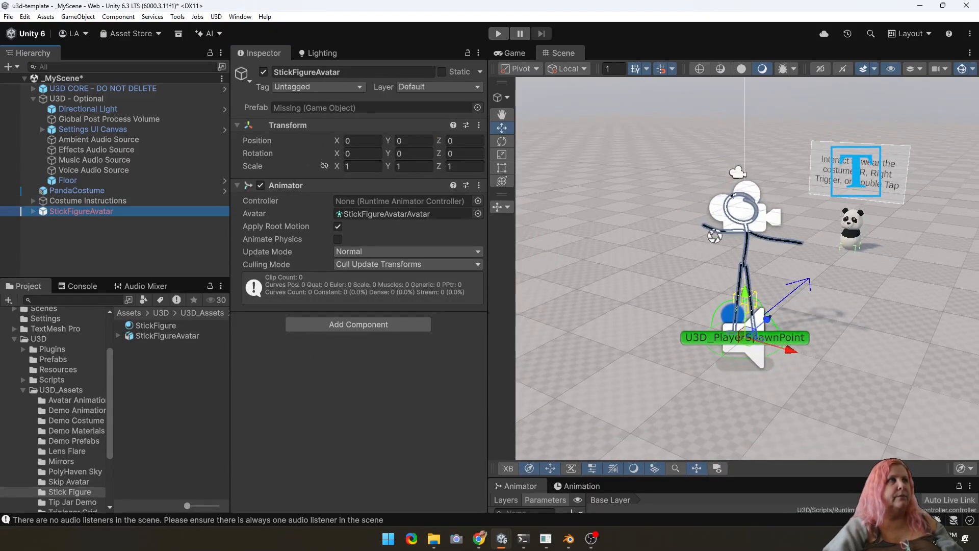
left_click(167, 336)
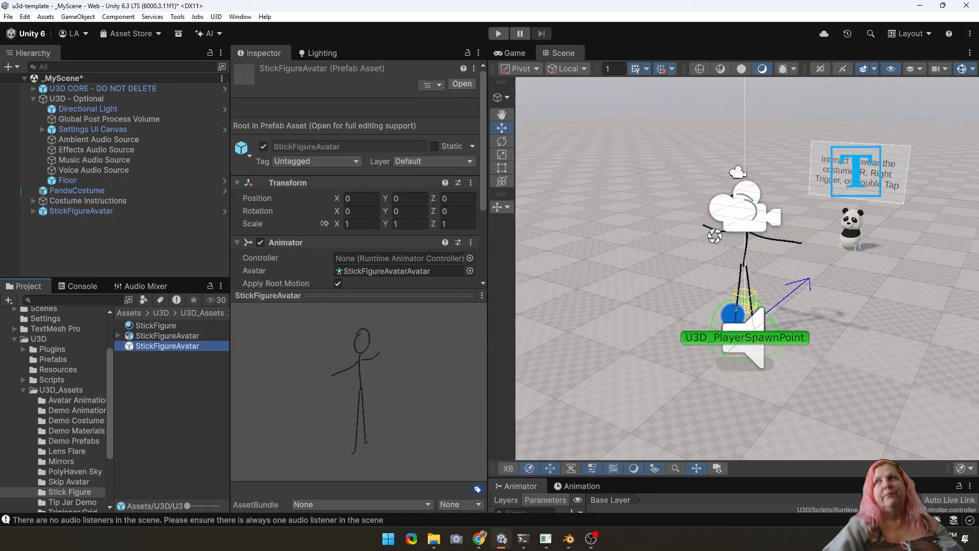
left_click(81, 211)
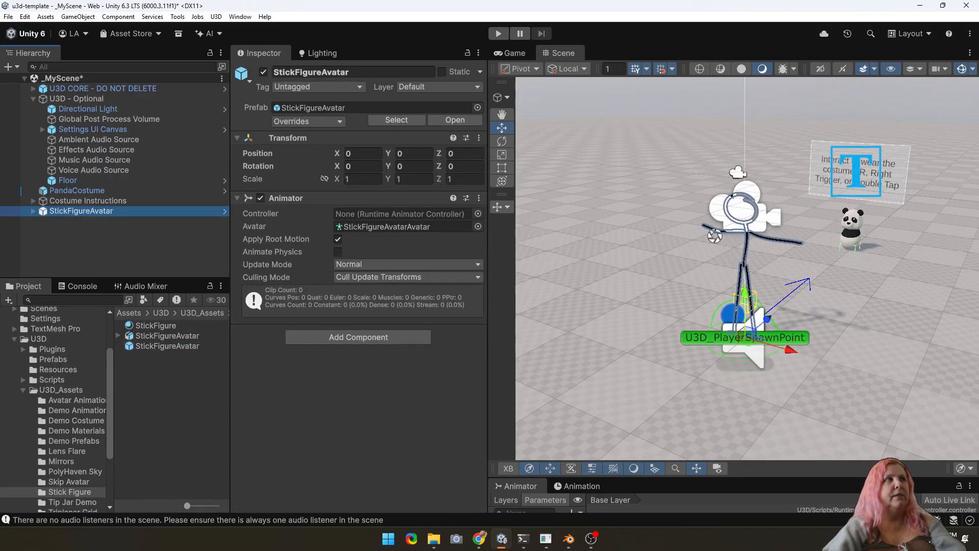
- Delete StickFigureAvatar from the scene, then check the Animator settings of the StickFigureAvatar prefab in the Stick Figure folder
key("Delete")
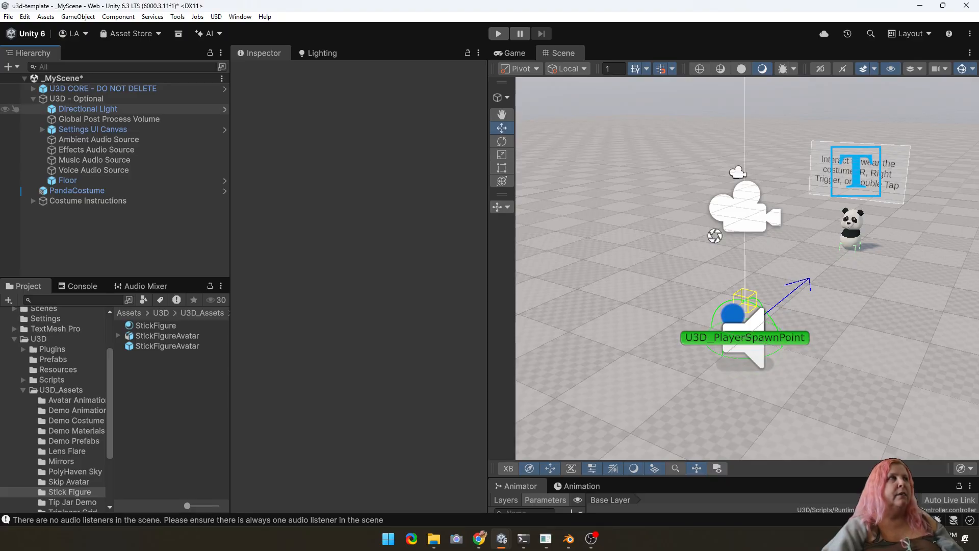
left_click(33, 99)
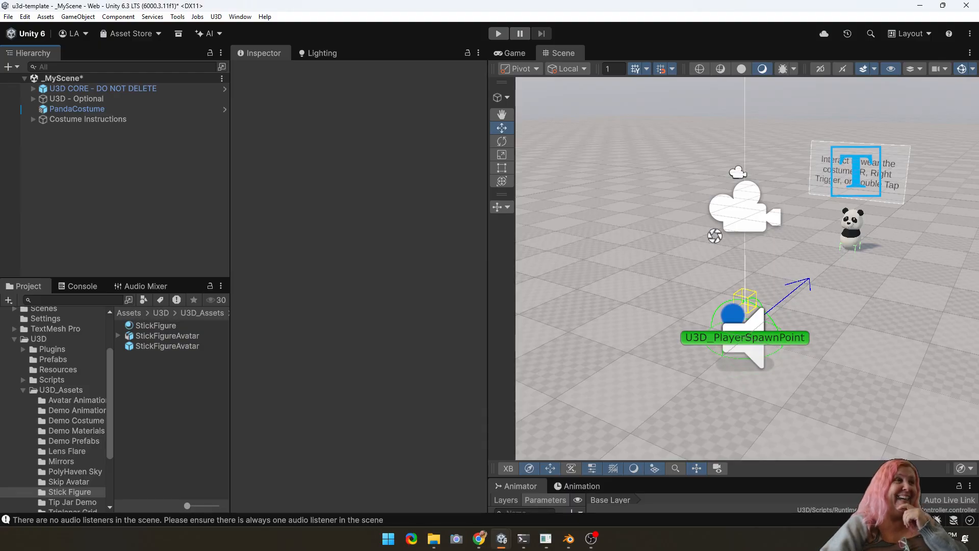
left_click(168, 346)
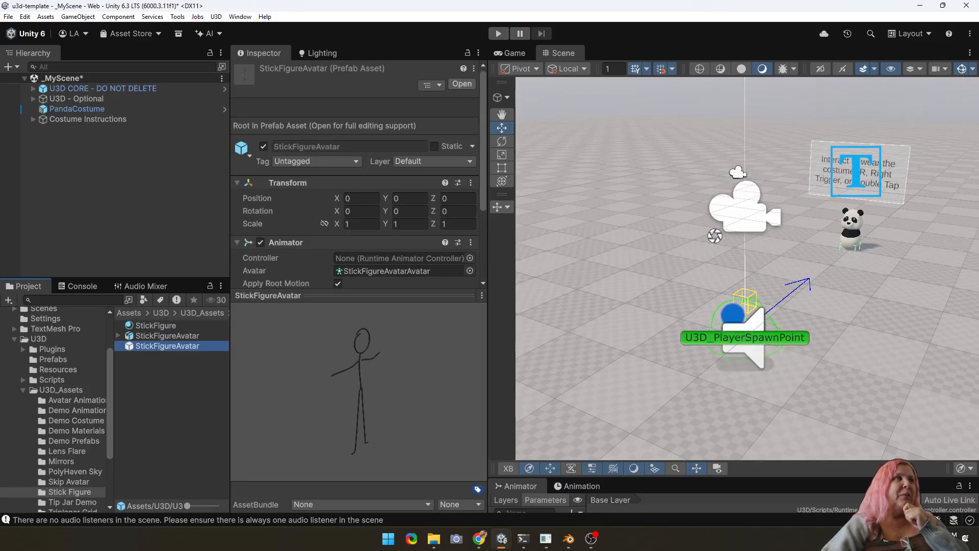
left_click_drag(390, 296, 390, 370)
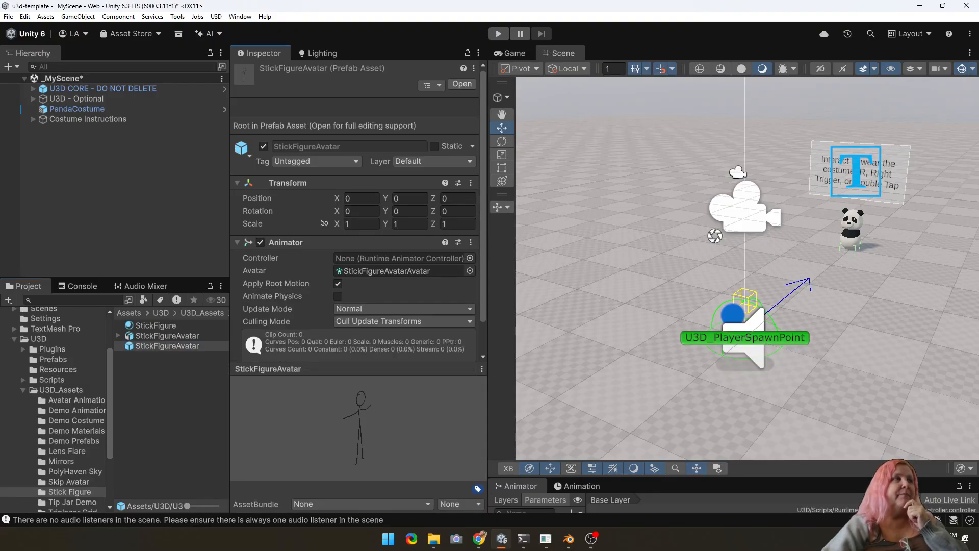
- Set the Avatar FBX in the U3D_PlayerController prefab's Avatar Manager to the StickFigureAvatar prefab and return to the scene
left_click(53, 360)
left_click(174, 356)
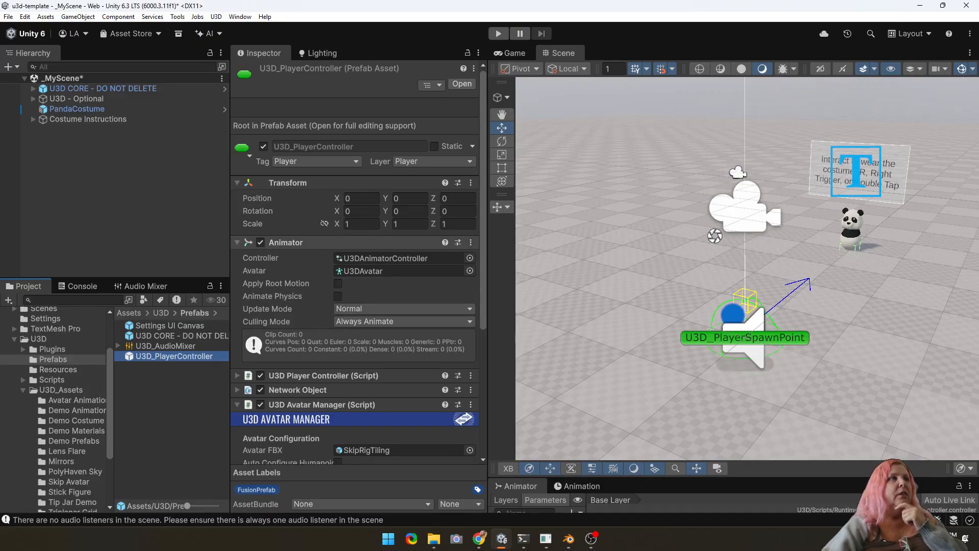
double_click(174, 356)
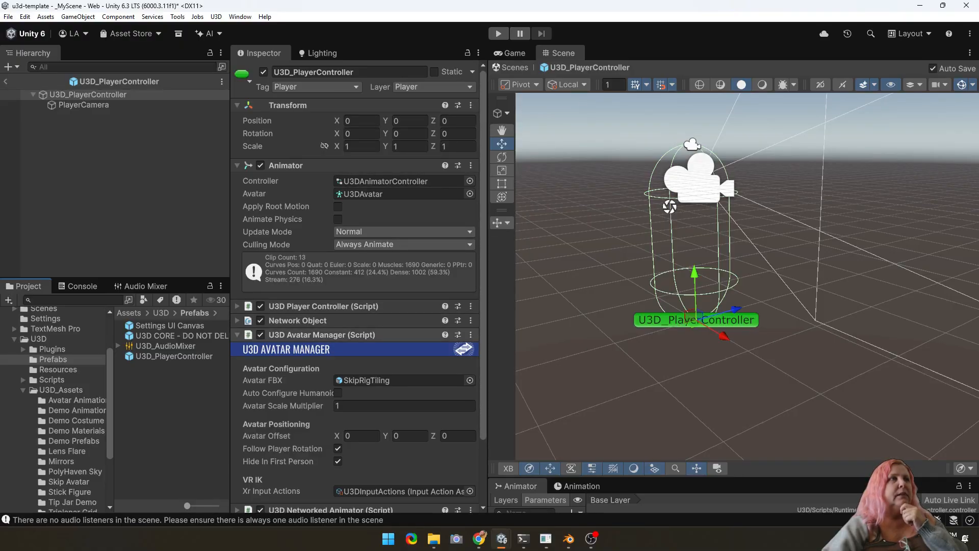
left_click(285, 165)
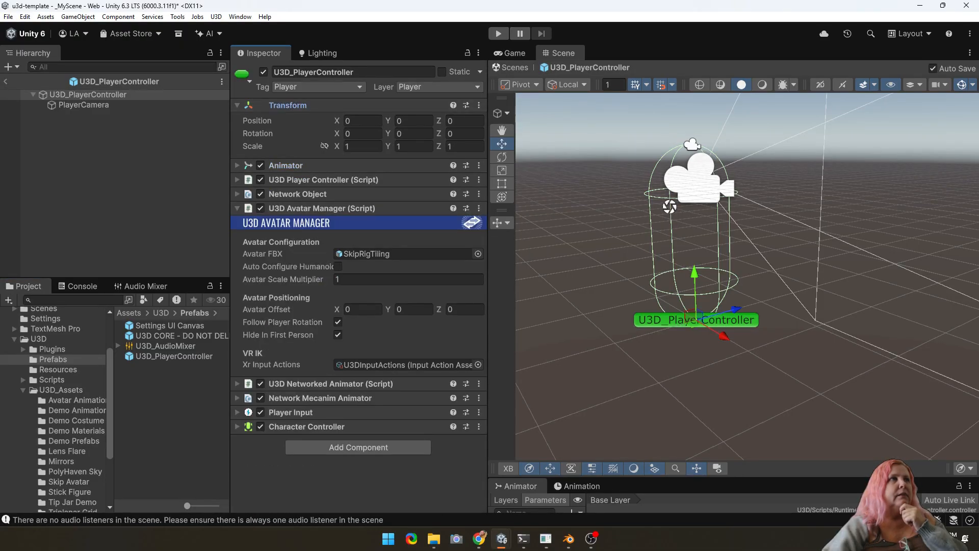
left_click(287, 105)
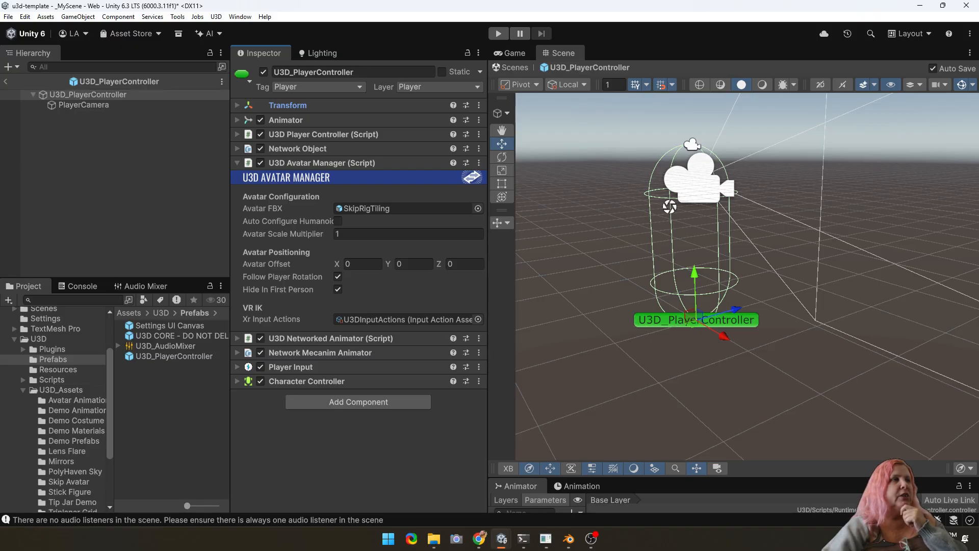
left_click(70, 492)
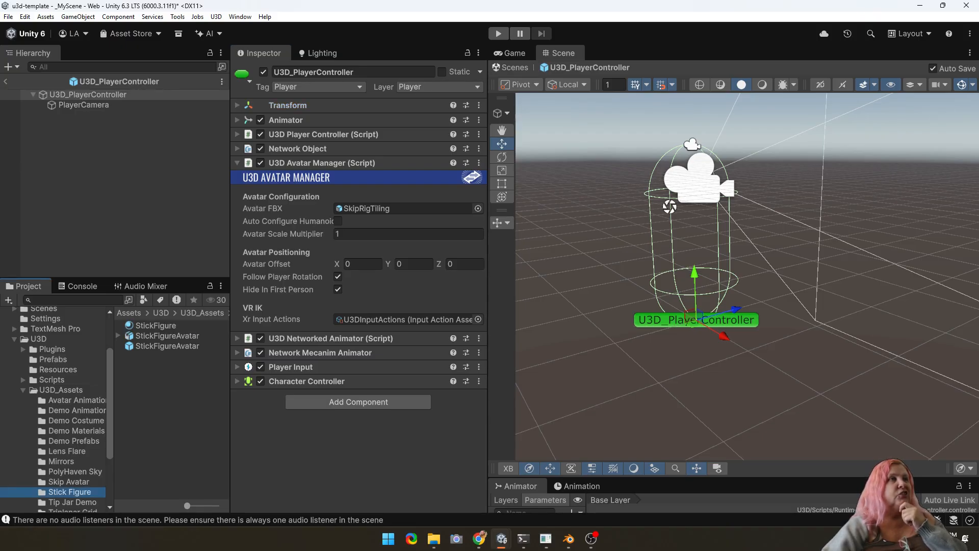
left_click_drag(167, 346, 397, 209)
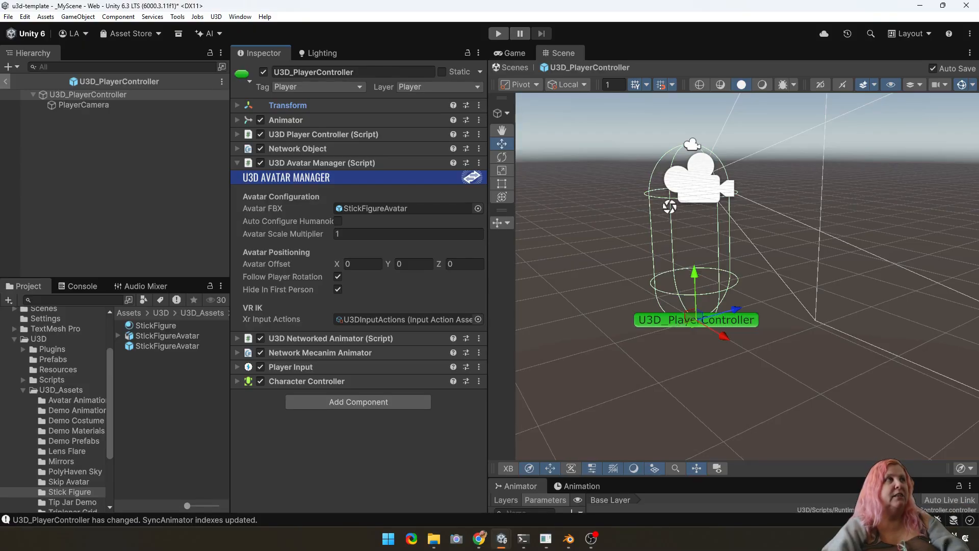
left_click(6, 81)
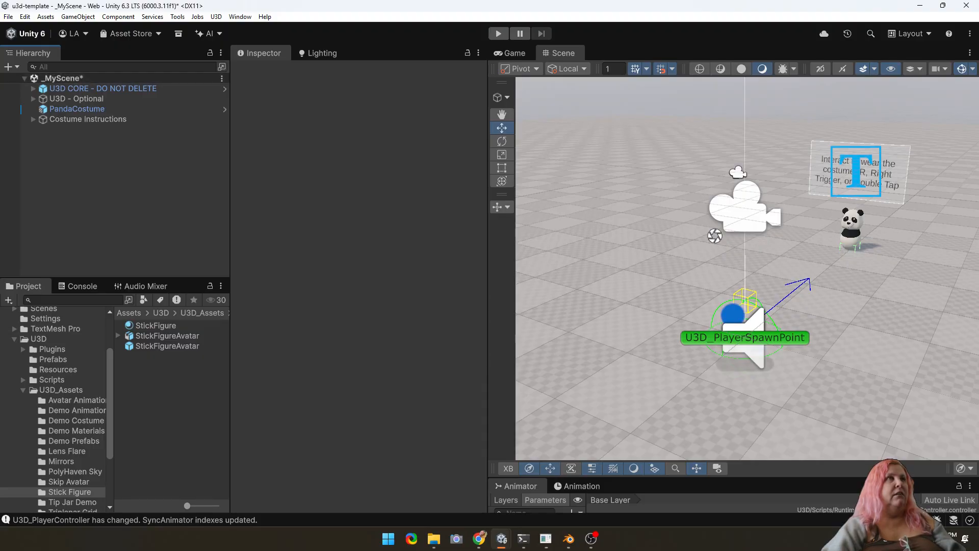
- Enlarge the game view and play the scene, testing the stick figure avatar in third person by walking and jumping
left_click_drag(487, 153, 433, 153)
left_click(498, 33)
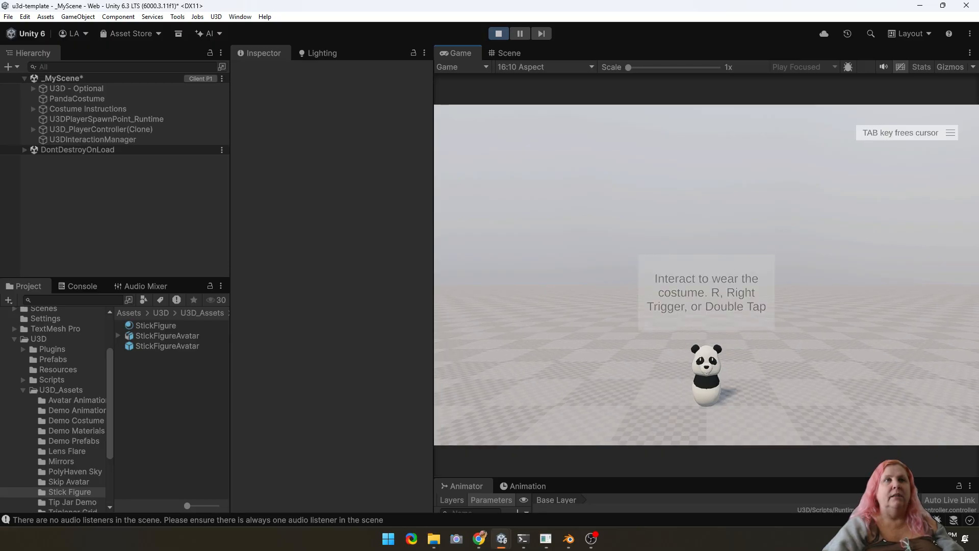
scroll(706, 275, "down", 5)
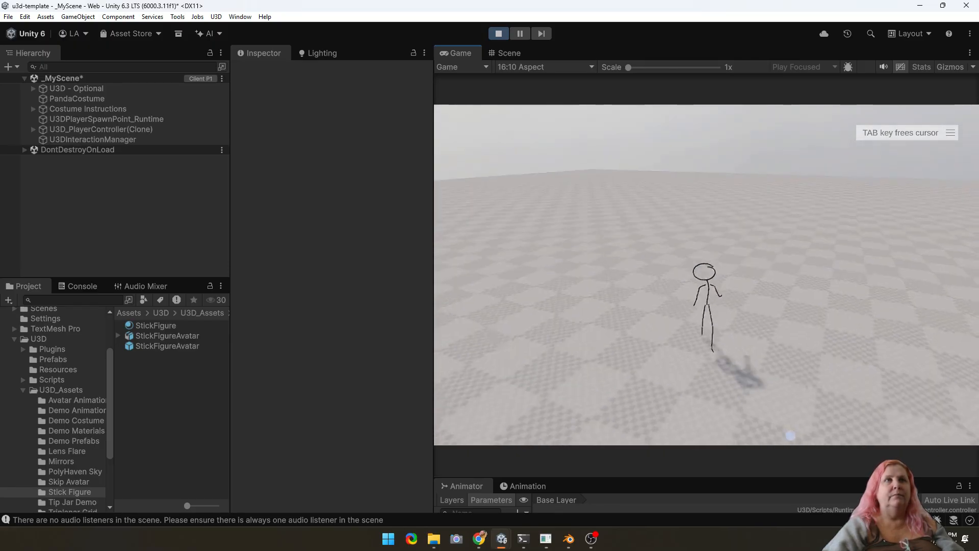
key("w")
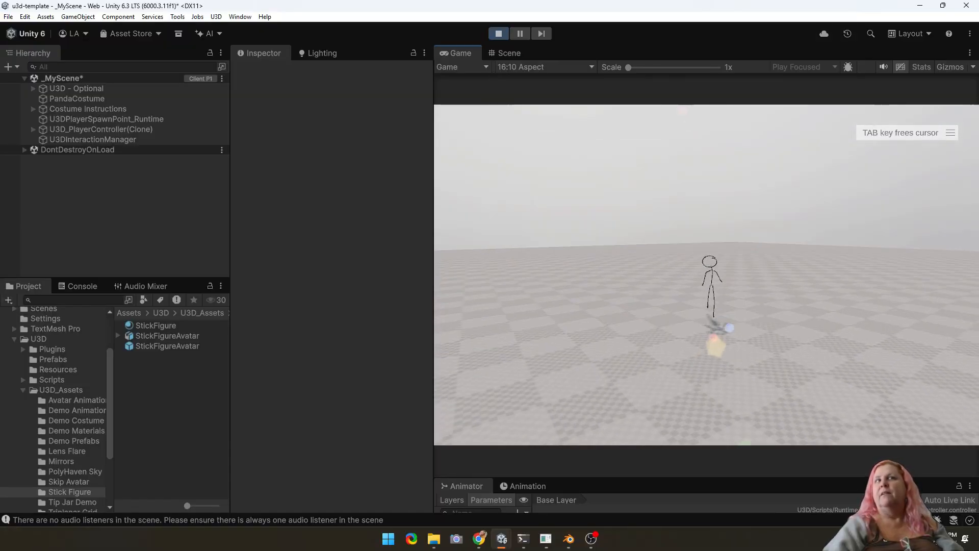
key("w")
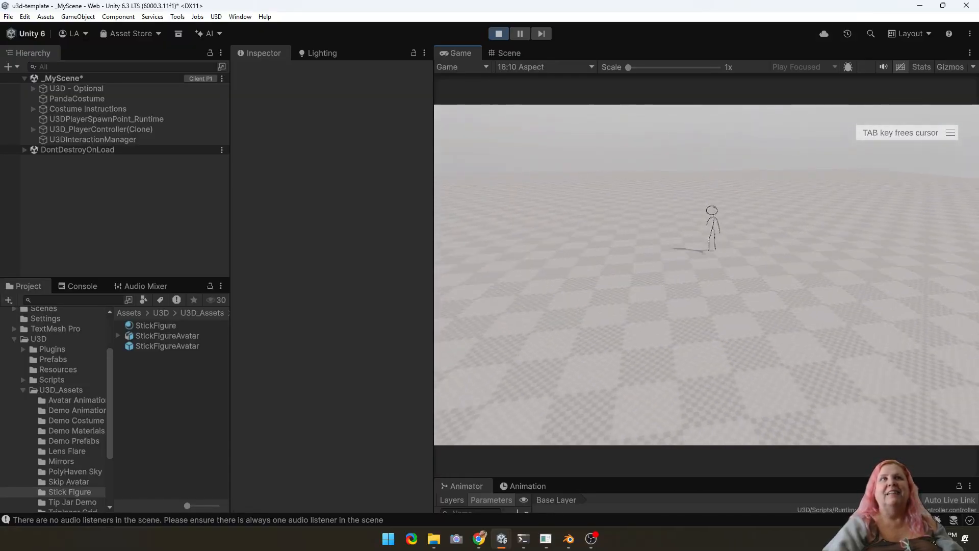
key("w")
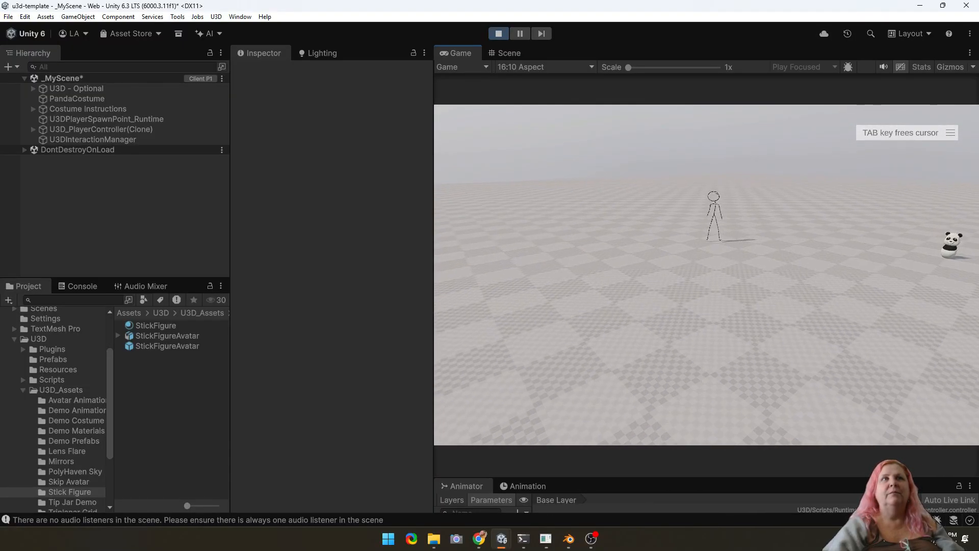
scroll(707, 275, "up", 5)
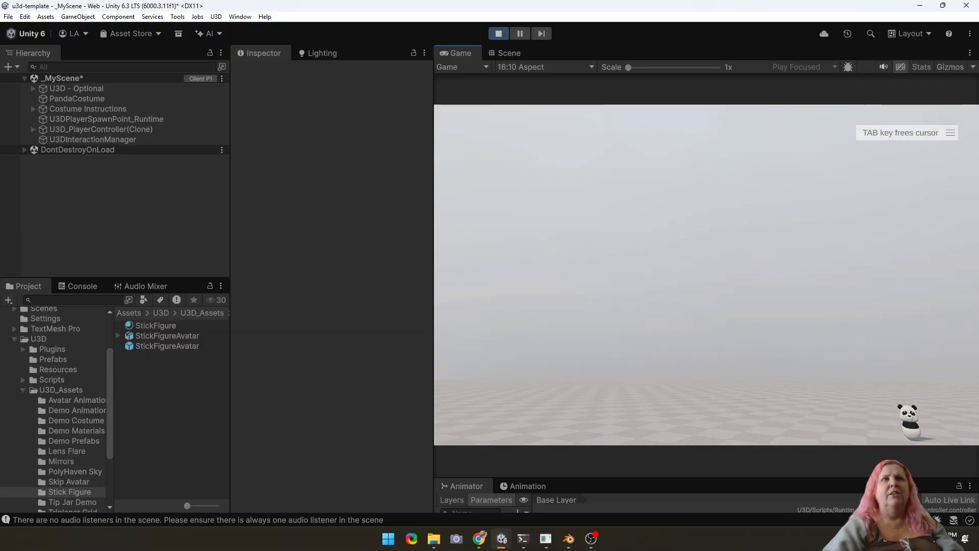
scroll(706, 275, "down", 5)
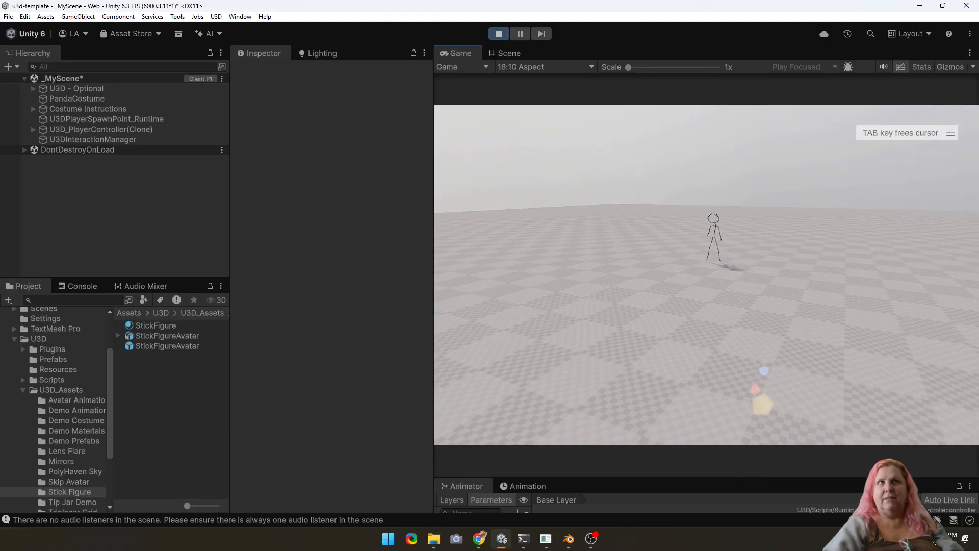
key("space")
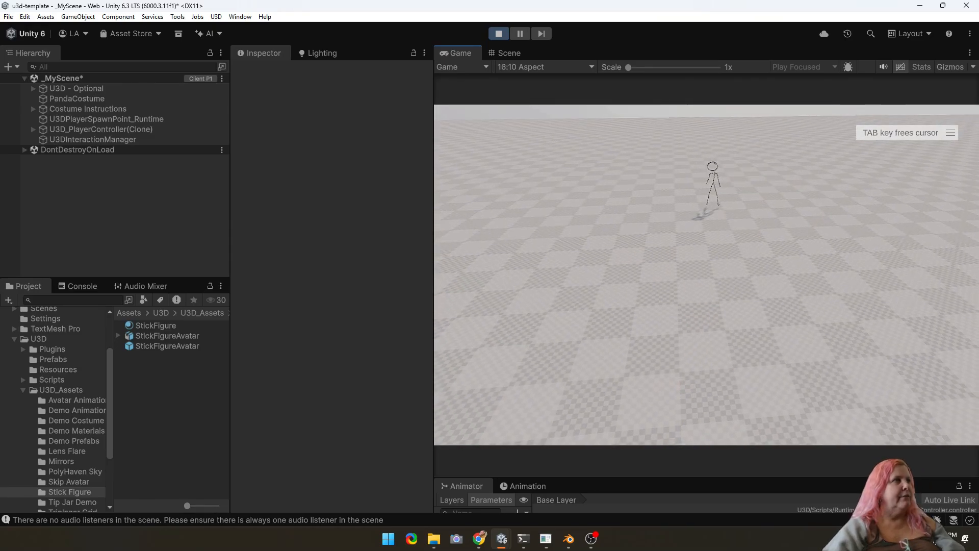
- Check the Animator settings of the StickFigureAvatar prefab in the Stick Figure folder while the scene is playing
left_click(167, 346)
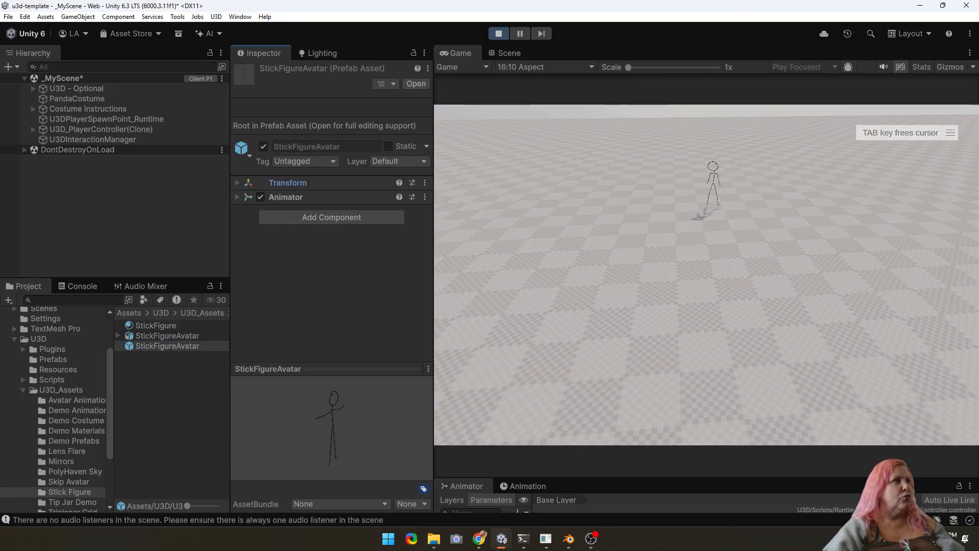
left_click(288, 183)
left_click(288, 183)
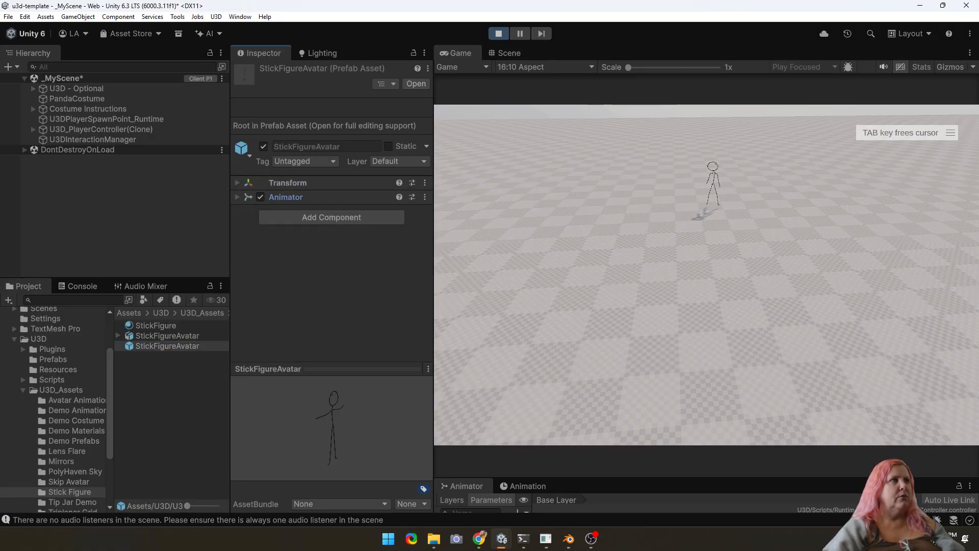
left_click(286, 197)
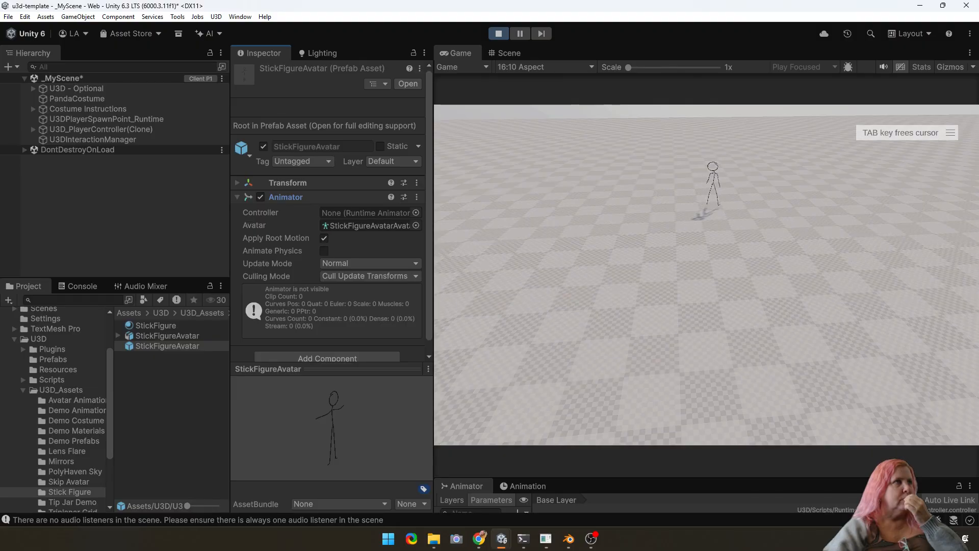
- Examine the runtime objects, including U3D_PlayerController(Clone) and the Transform, Animator and IK settings of its StickFigureAvatar(Clone) child
left_click(93, 139)
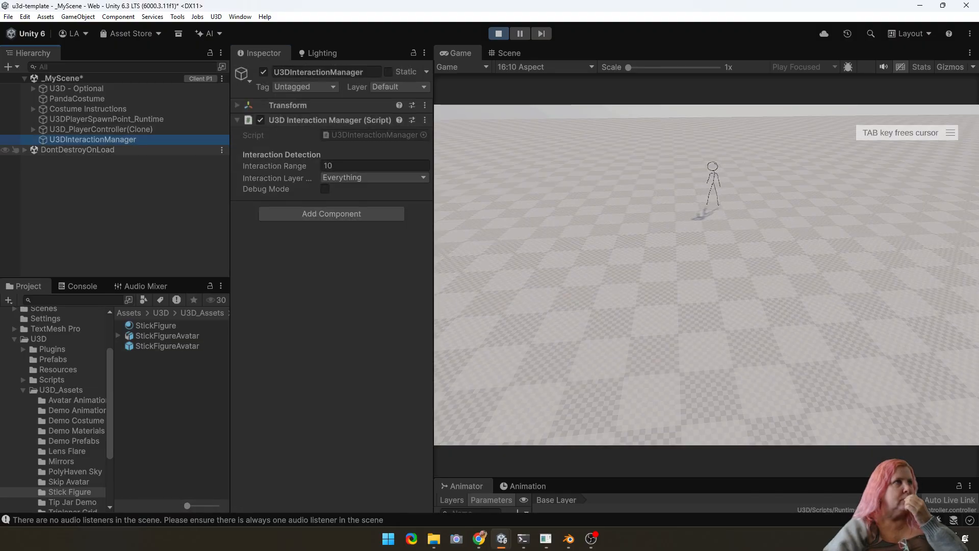
left_click(78, 150)
left_click(100, 130)
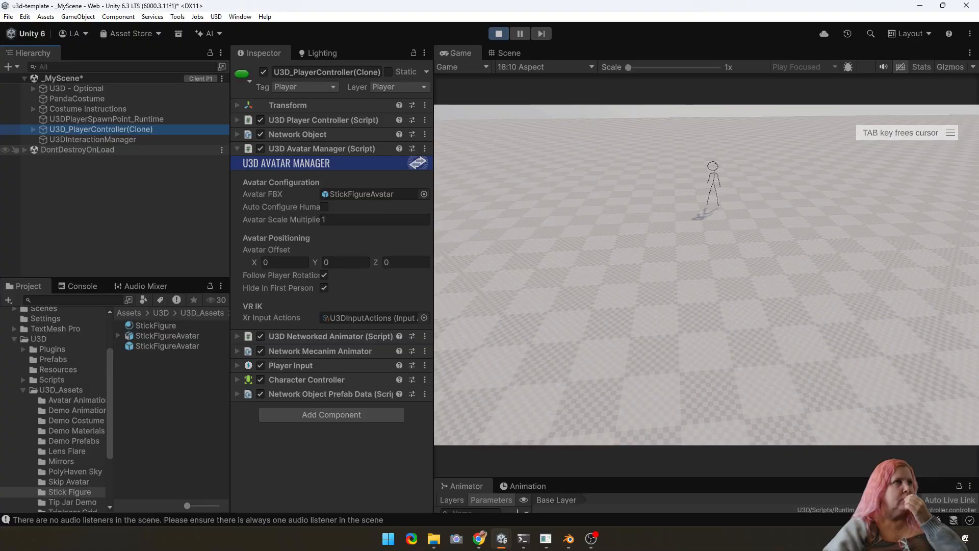
left_click(93, 140)
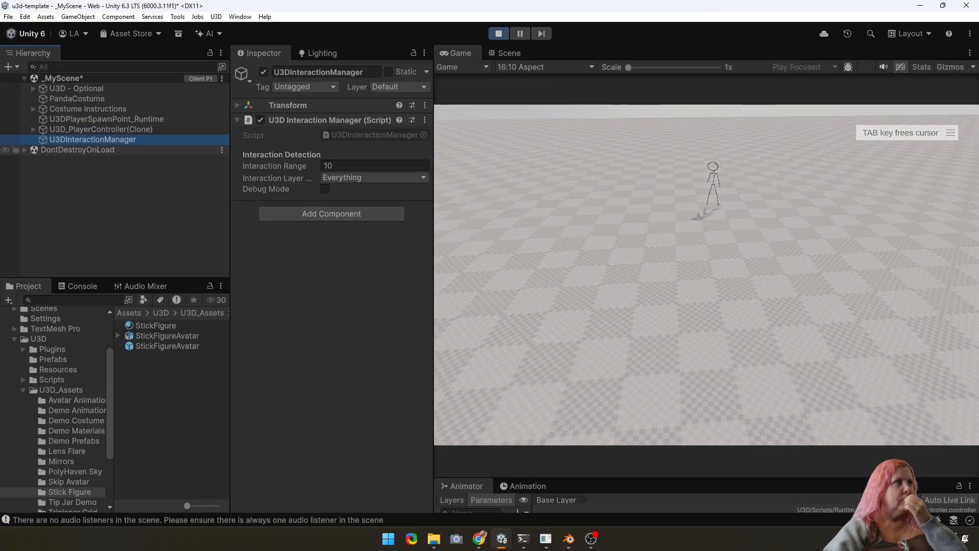
left_click(24, 150)
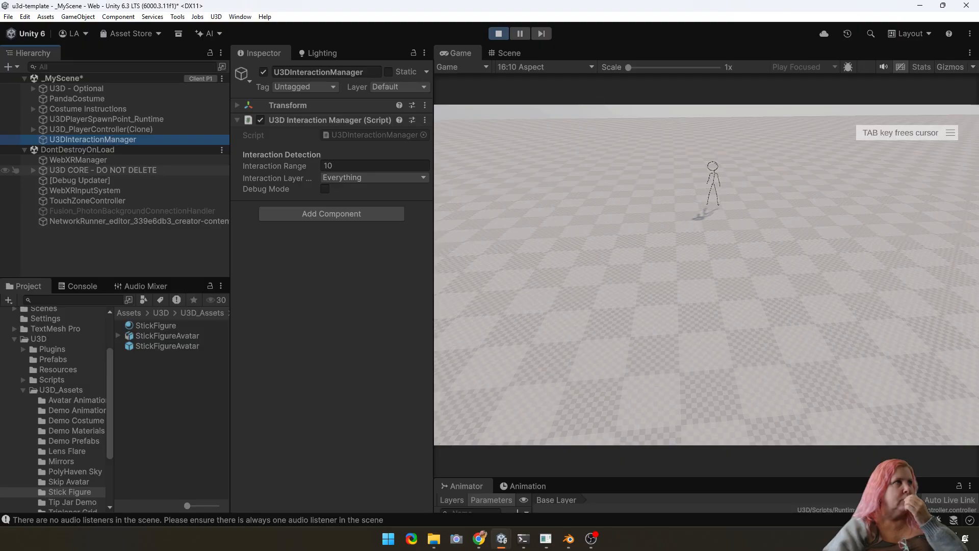
left_click(100, 129)
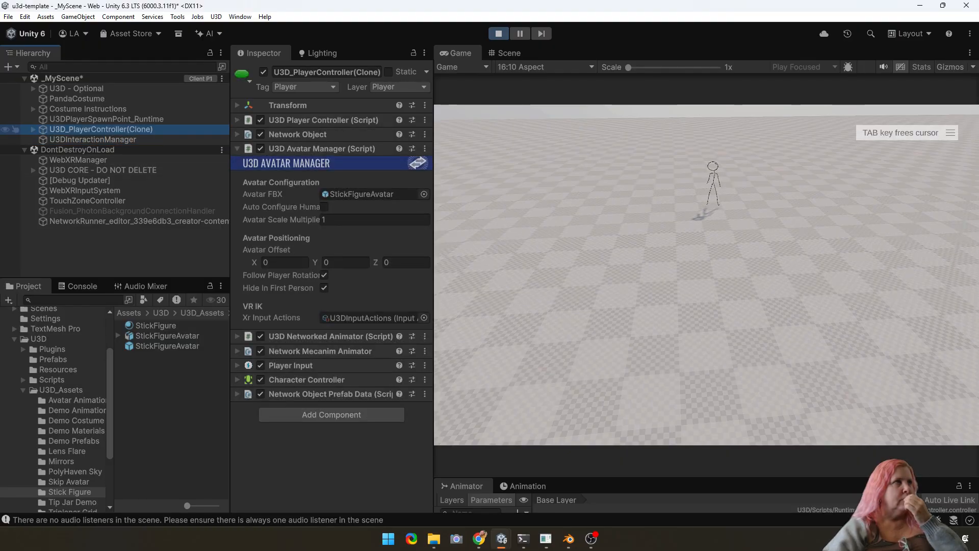
left_click(33, 130)
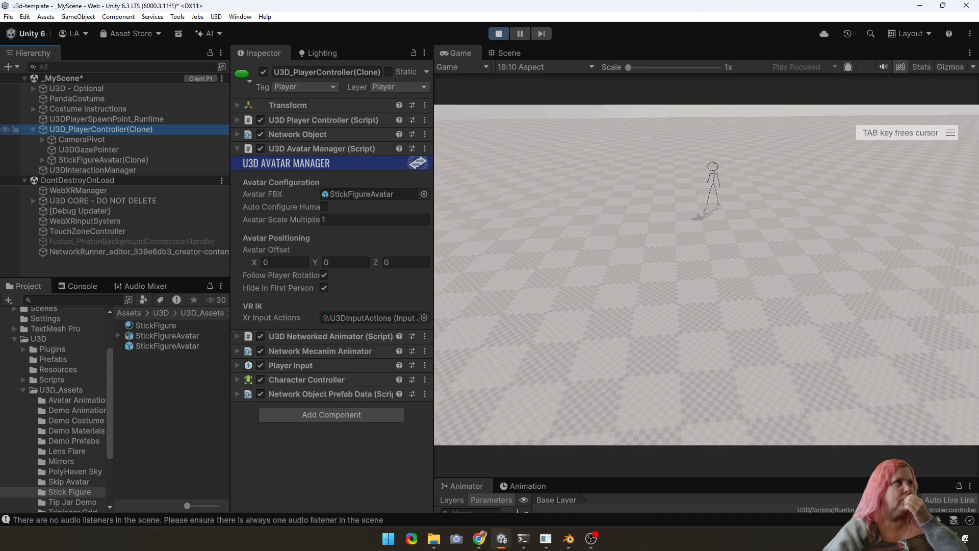
left_click(103, 160)
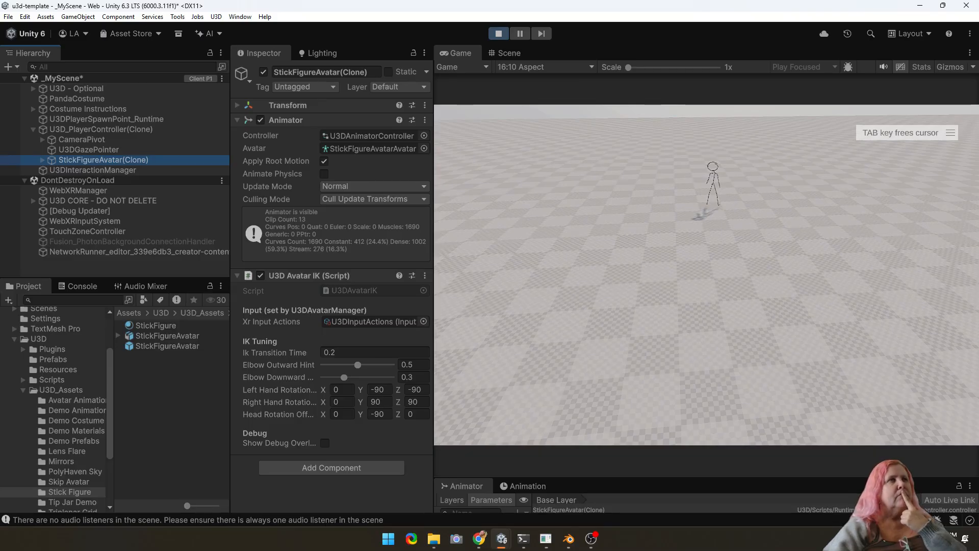
left_click(288, 105)
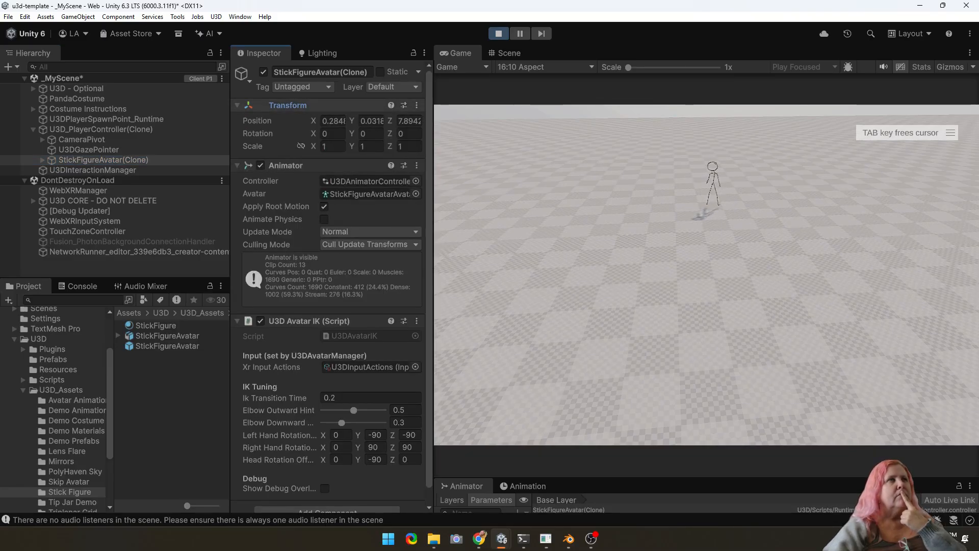
- Walk the stick figure forward in the game, then frame StickFigureAvatar(Clone) in the Scene view to examine its feet against the floor
left_click(707, 275)
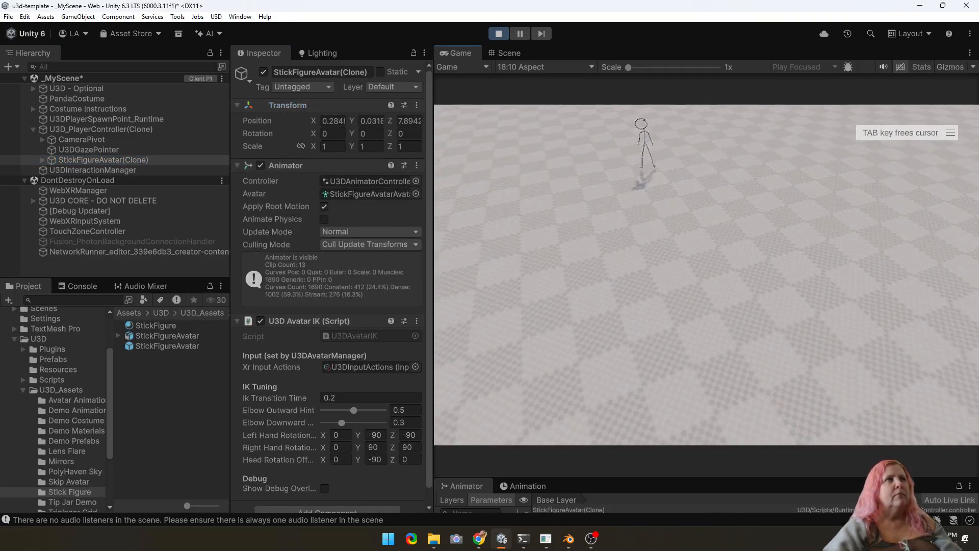
key("w")
key("w")
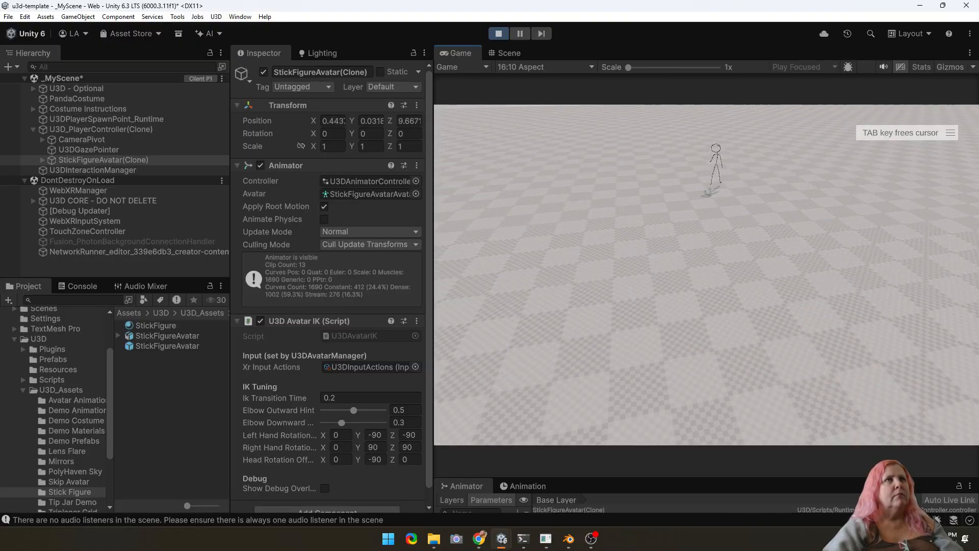
key("ctrl+1")
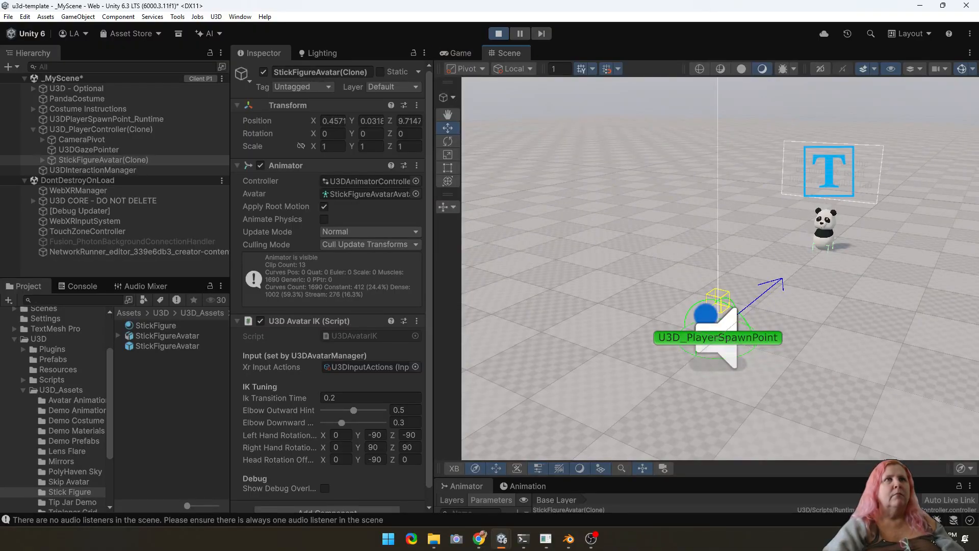
key("f")
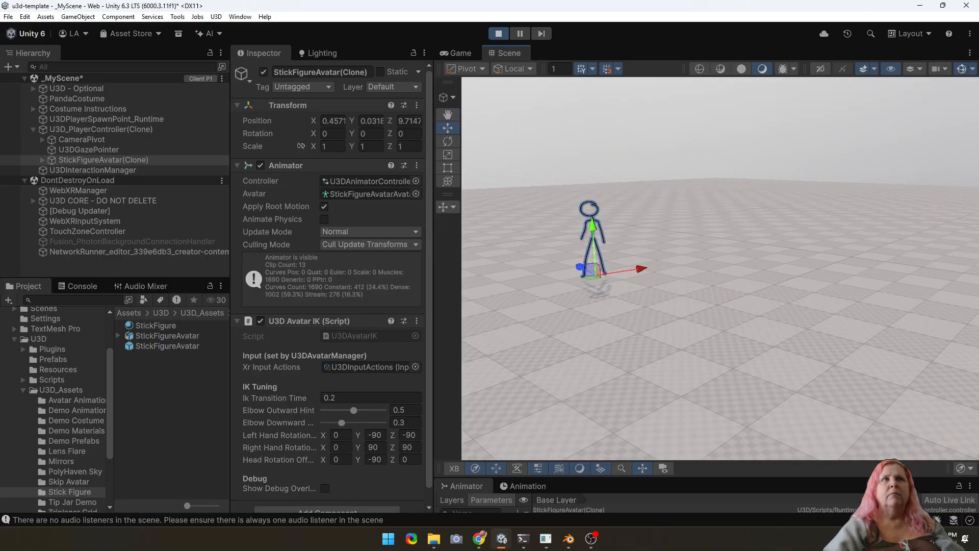
key("f")
key("f")
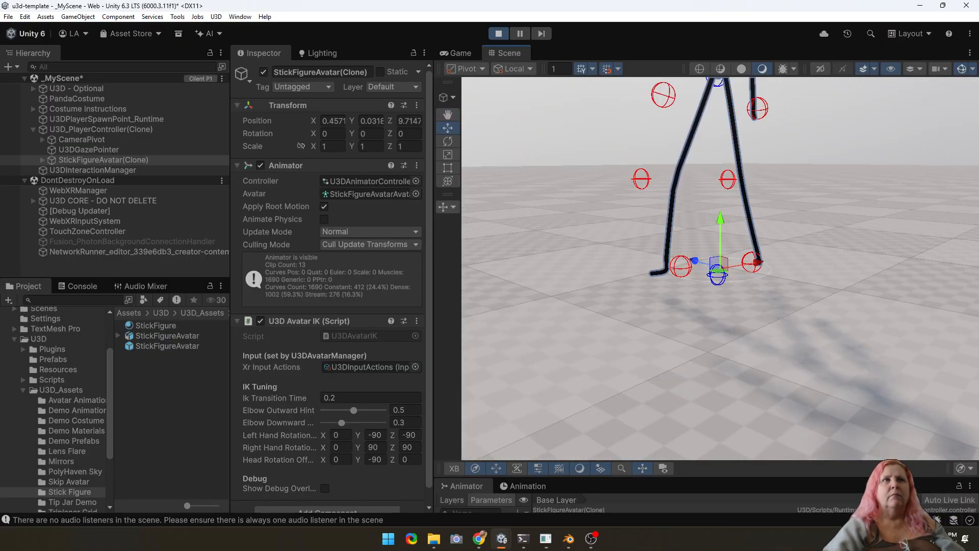
- Examine the runtime CameraPivot's Transform and where it sits relative to the stick figure avatar in the Scene view
key("f")
scroll(717, 268, "down", 12)
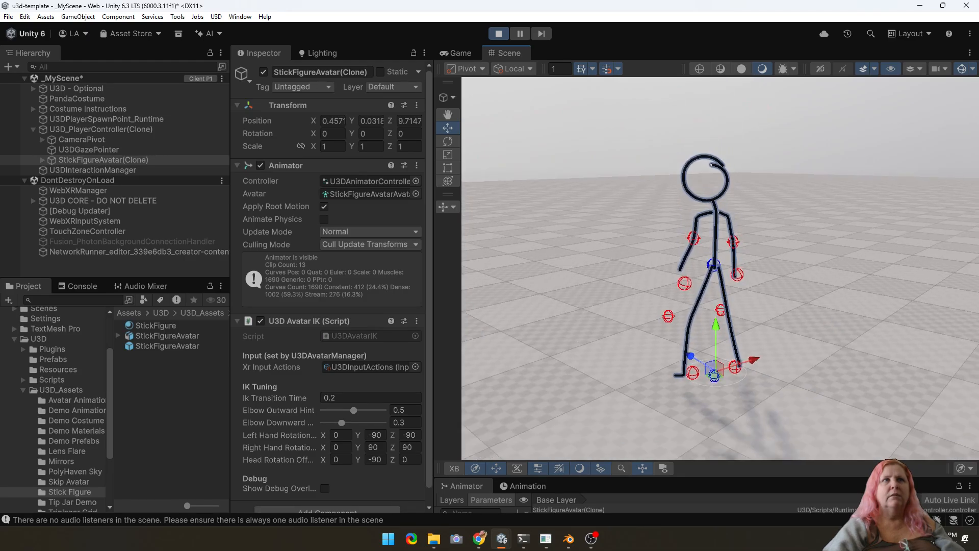
scroll(716, 268, "down", 10)
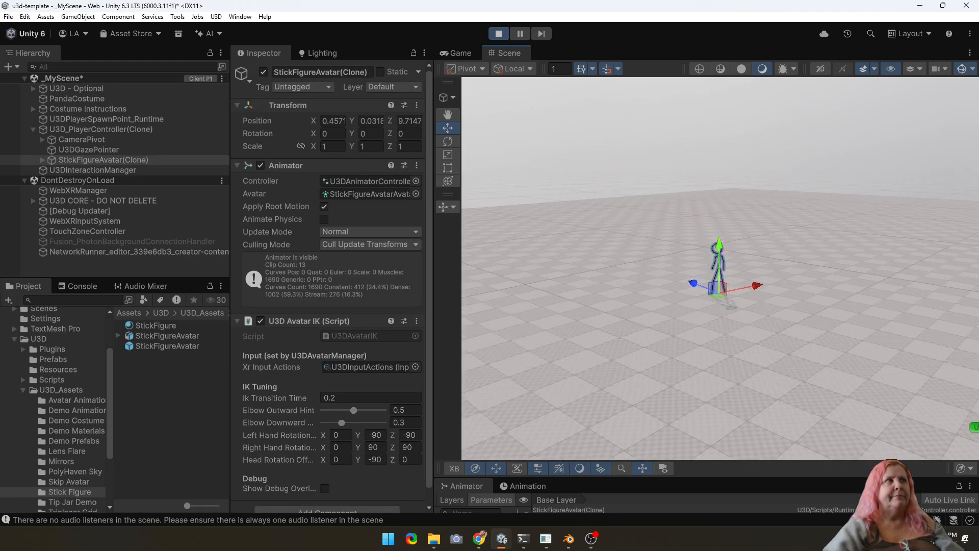
scroll(716, 269, "down", 6)
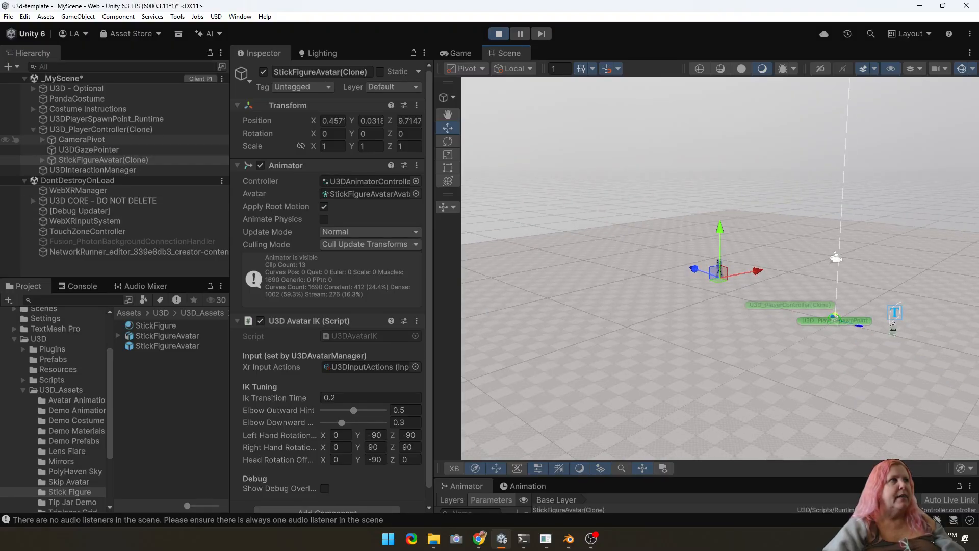
left_click(10, 140)
middle_click_drag(795, 255, 716, 261)
right_click_drag(716, 261, 627, 306)
middle_click_drag(627, 307, 466, 412)
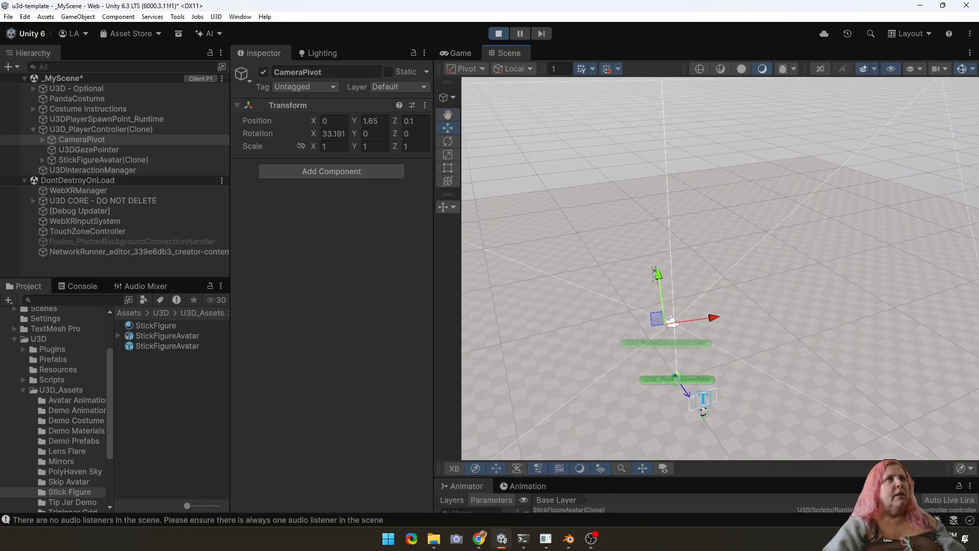
- Dock the Scene view beside the Game view, widen it, and walk the stick figure backward and forward while watching both views
left_click_drag(508, 53, 403, 203)
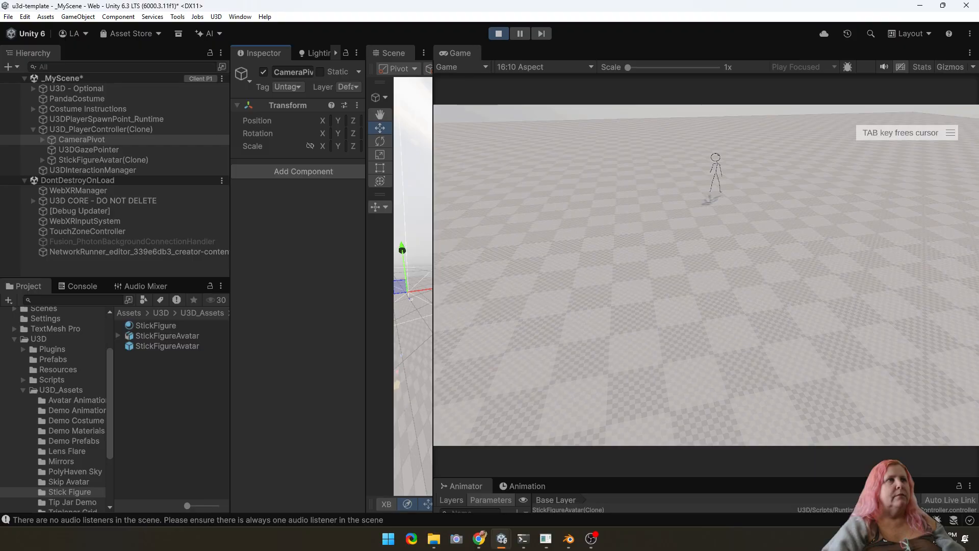
left_click_drag(433, 275, 601, 275)
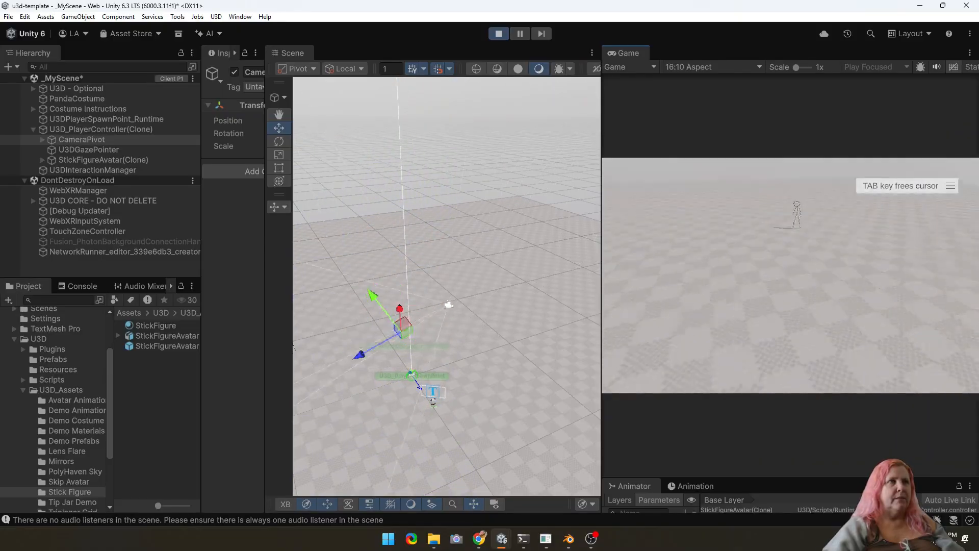
left_click(411, 279)
left_click(790, 276)
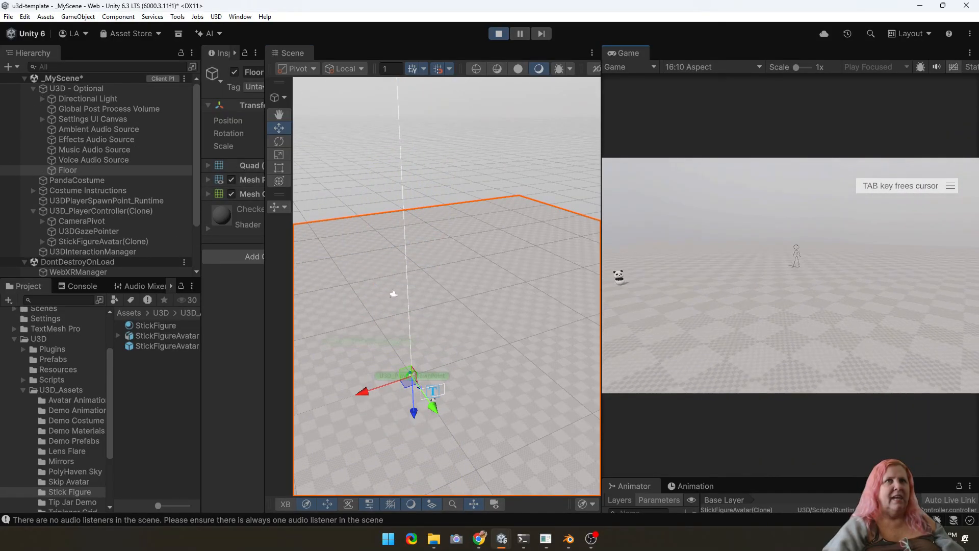
key("s")
key("s")
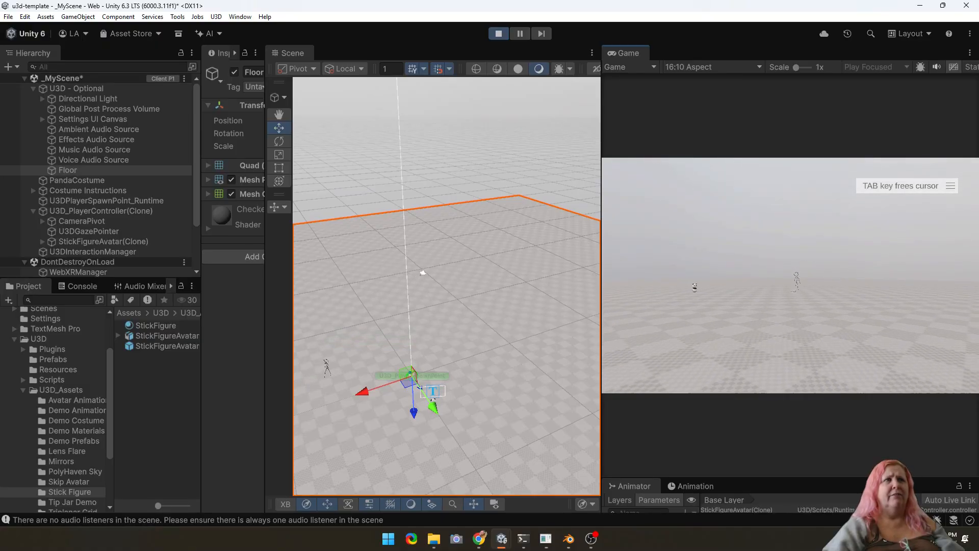
key("s")
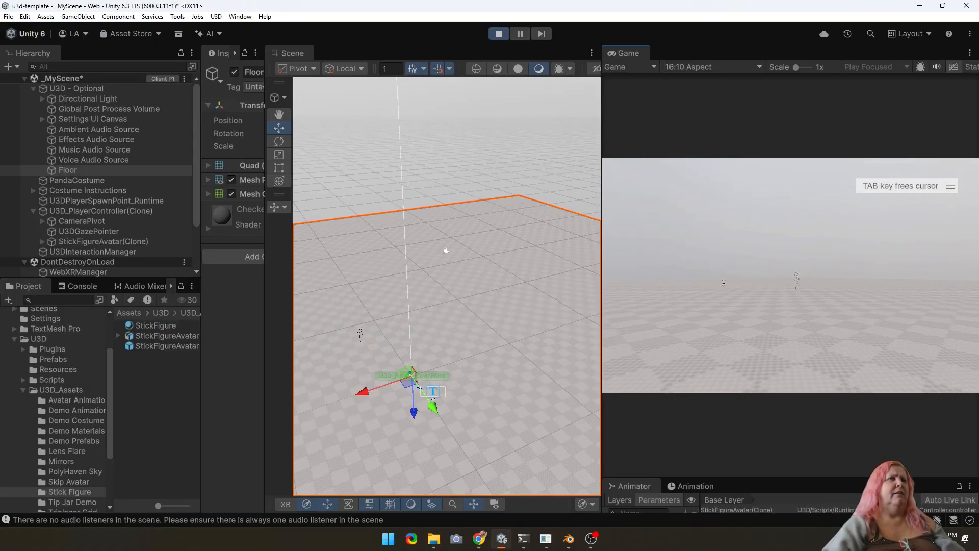
key("w")
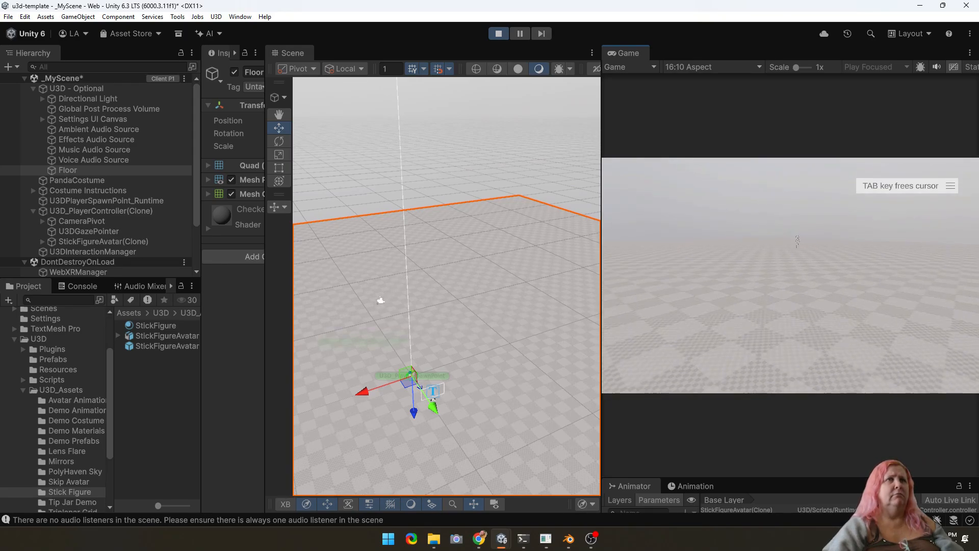
key("w")
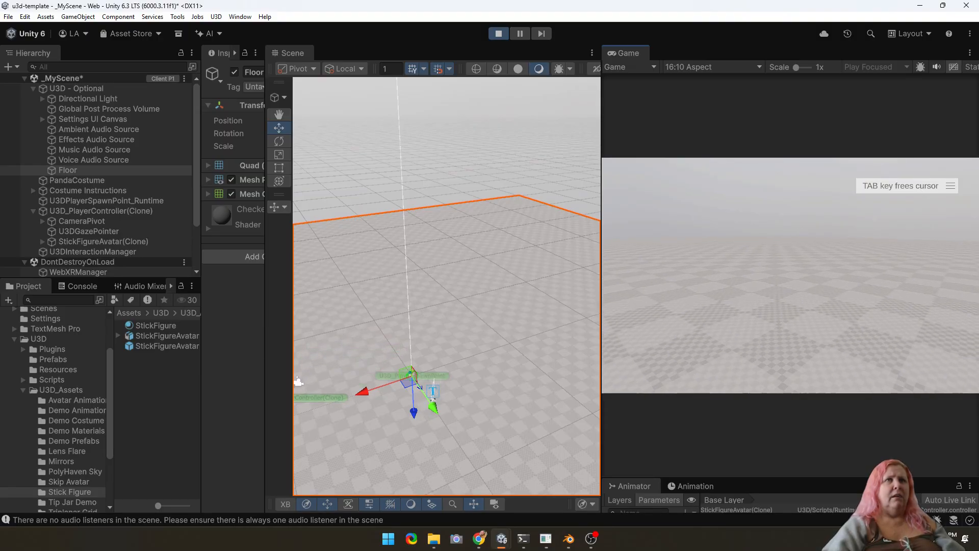
key("w")
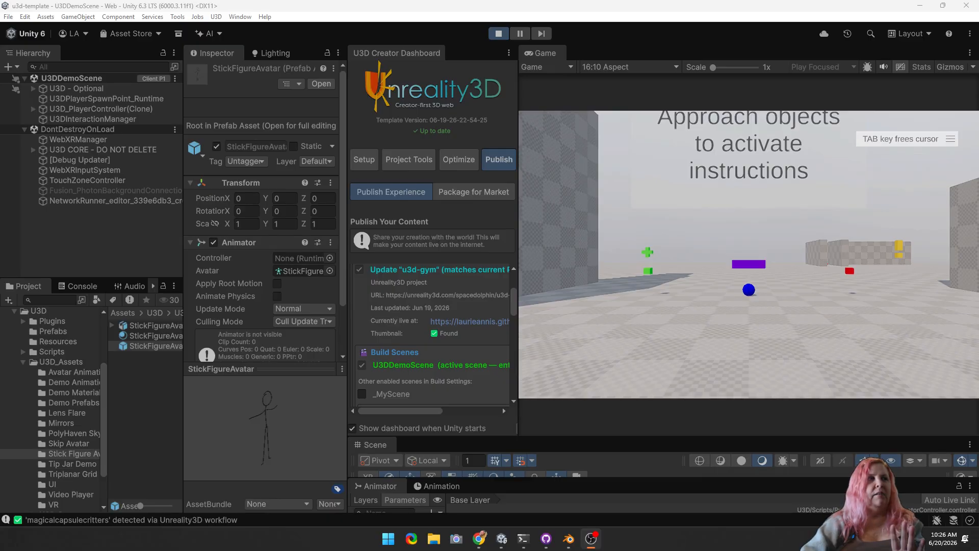
- Switch Apply Root Motion on and back off in the StickFigureAvatar prefab's Animator
left_click(155, 325)
left_click(155, 346)
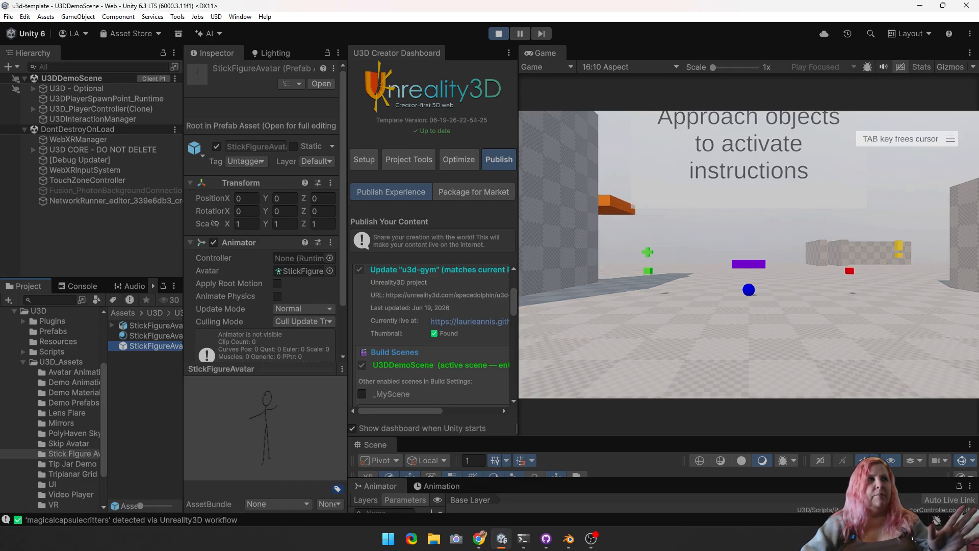
left_click(277, 283)
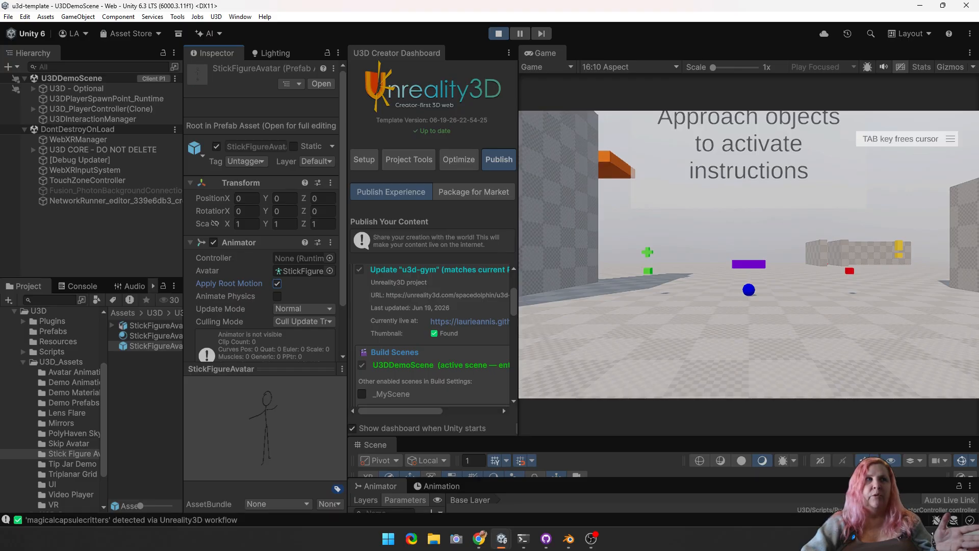
left_click(277, 283)
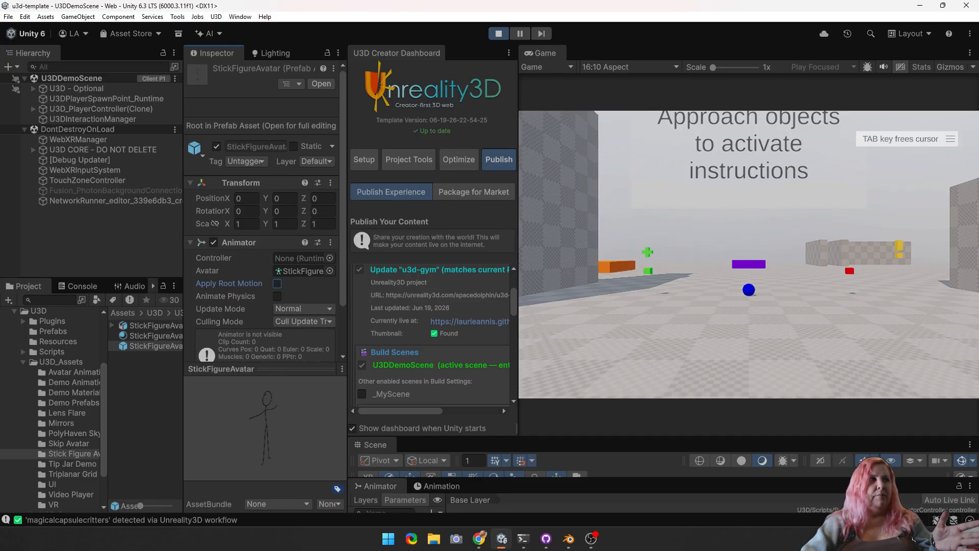
- Compare the Animator settings of the SkipRigTiling prefab in the Skip Avatar folder with those of the StickFigureAvatar prefab
left_click(69, 444)
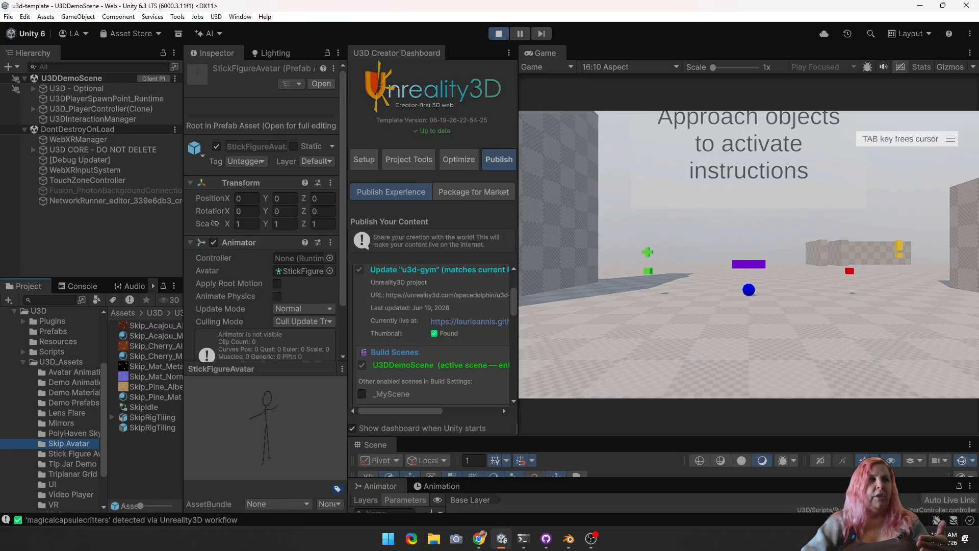
left_click(152, 427)
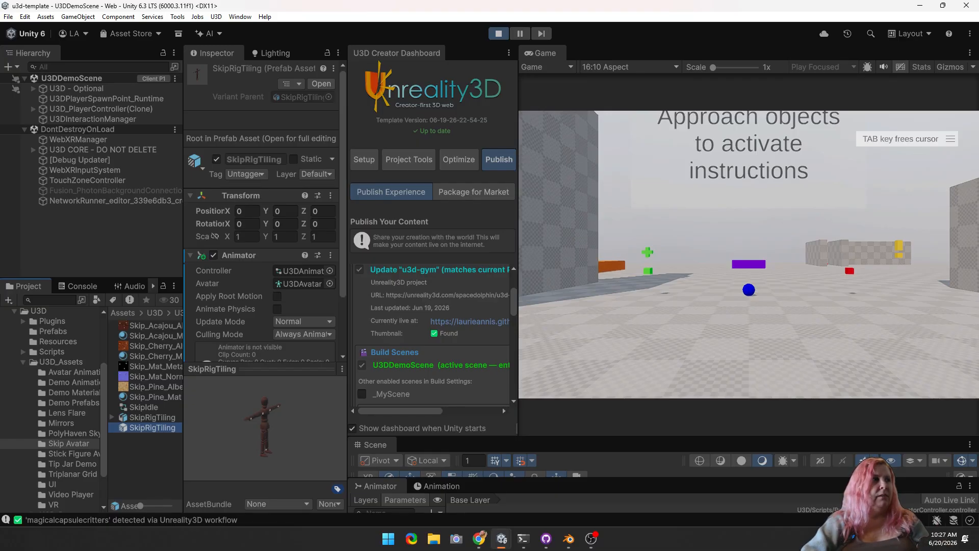
left_click(74, 454)
left_click(155, 346)
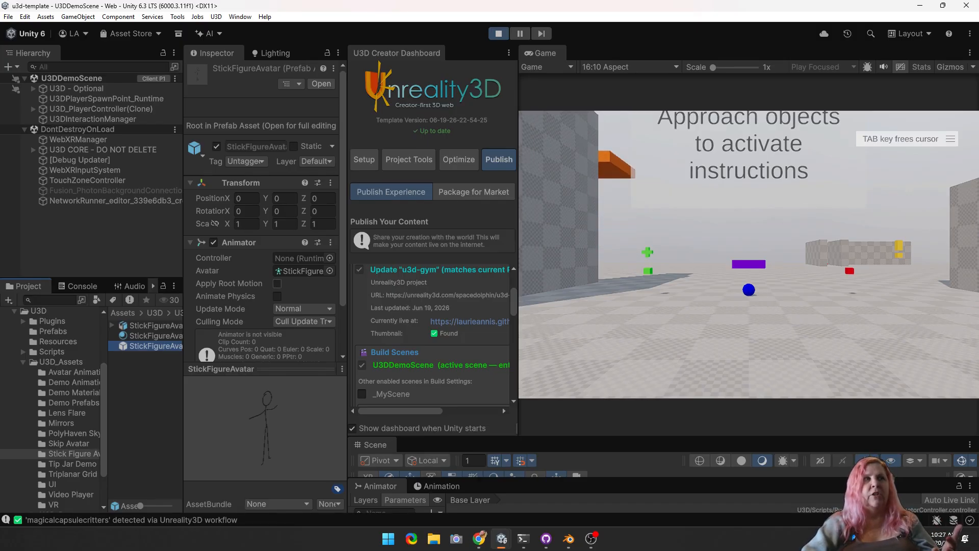
- Test the stick figure in third person in U3DDemoScene by mounting and driving the orange ball, then dismounting
left_click(714, 245)
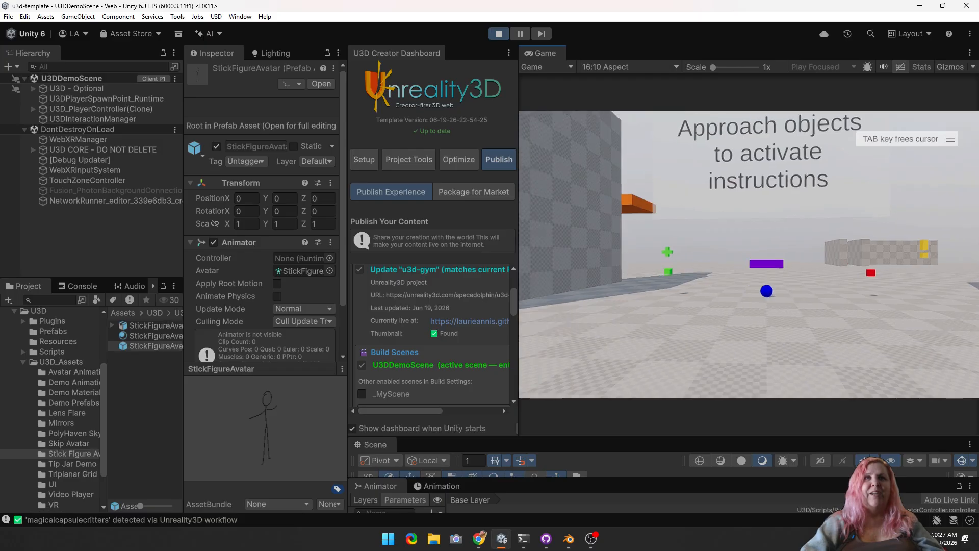
scroll(748, 254, "down", 5)
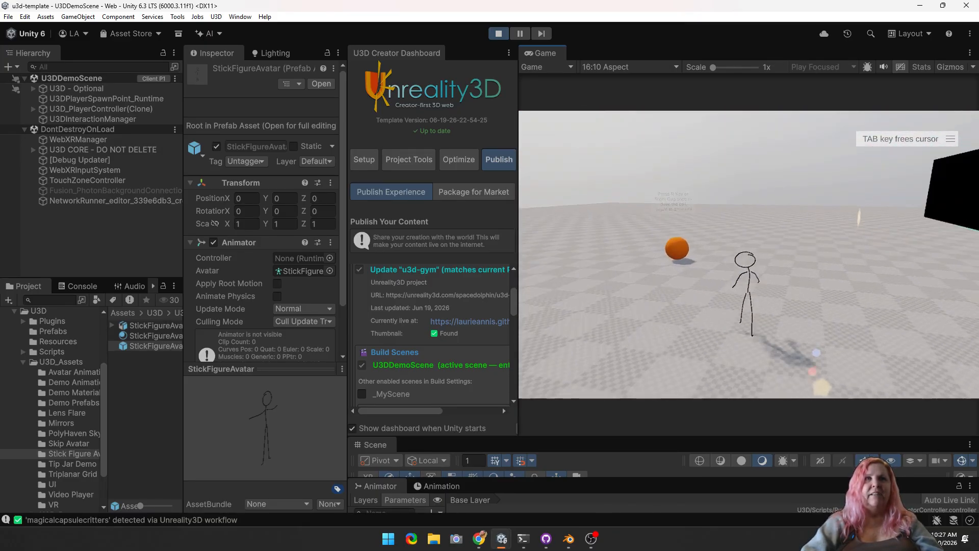
key("w")
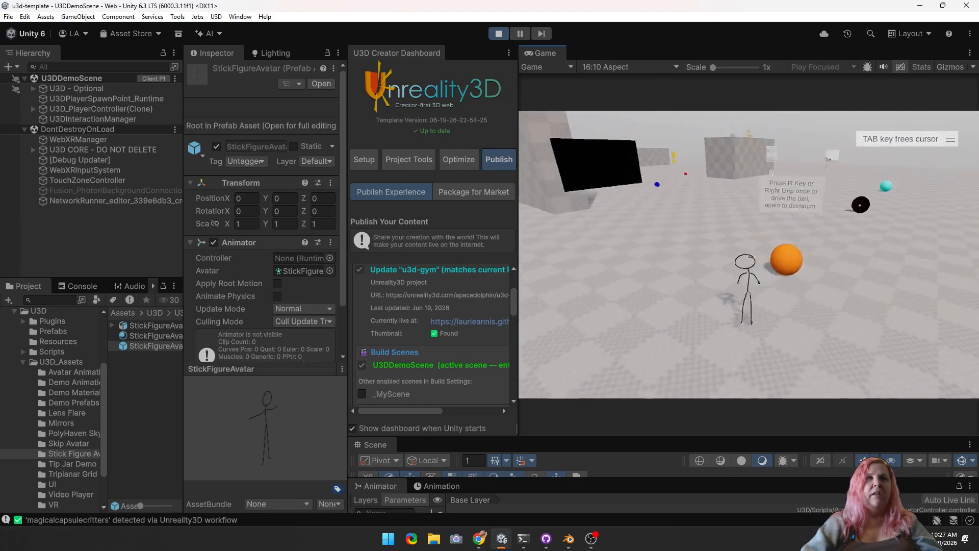
key("w")
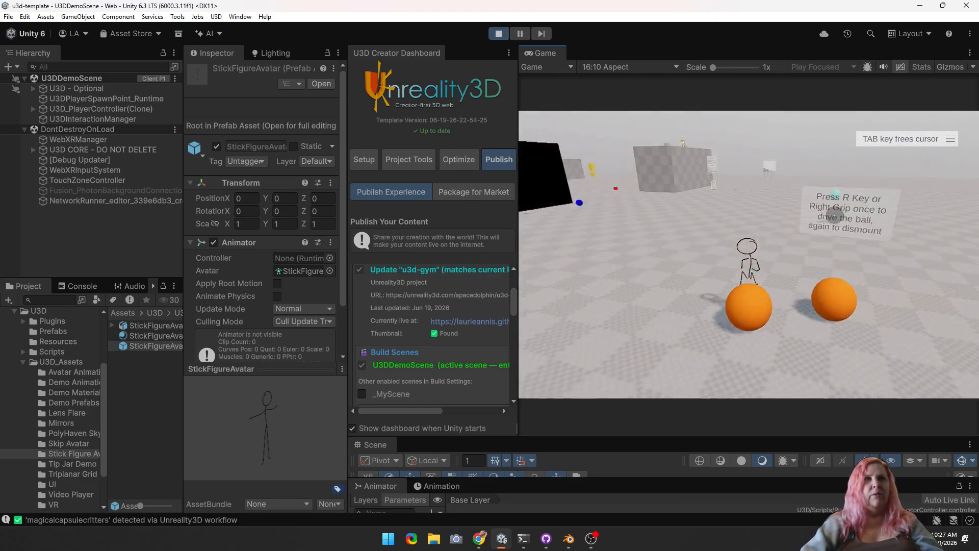
key("r")
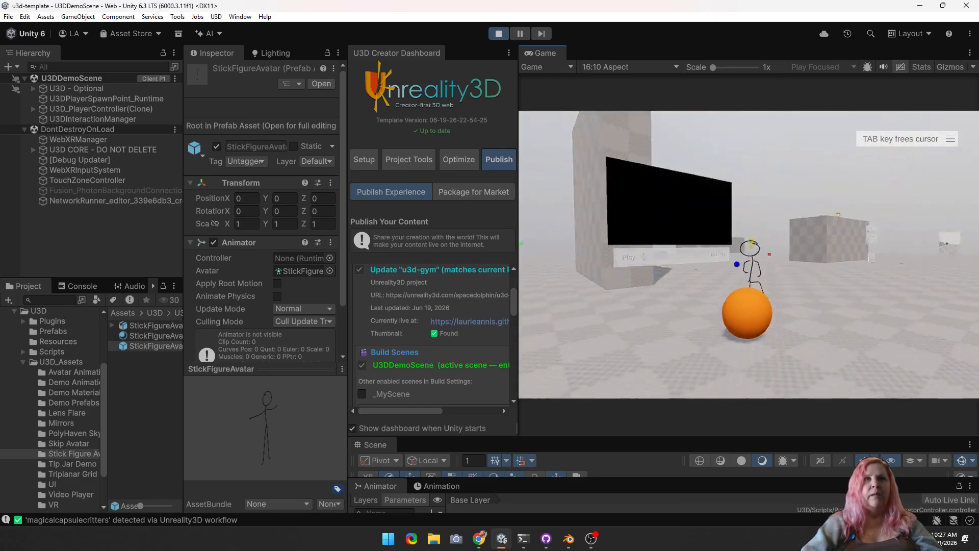
key("r")
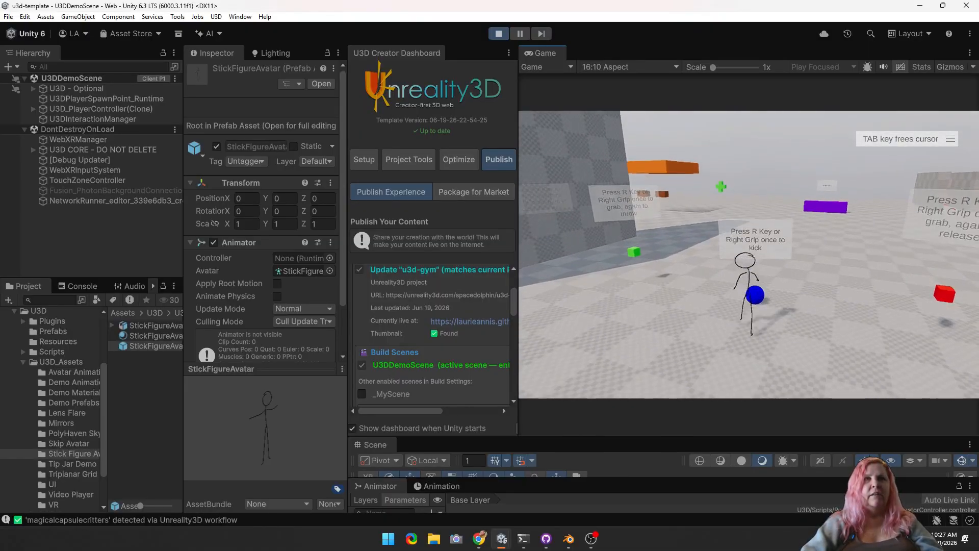
- Test the stick figure's interactions by kicking the blue sphere and grabbing, carrying and releasing the red cube
key("r")
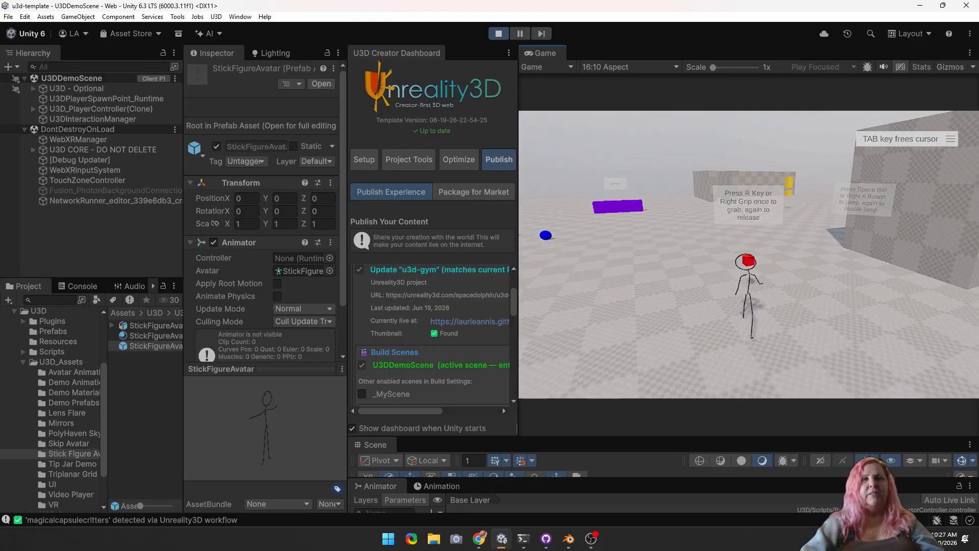
key("w")
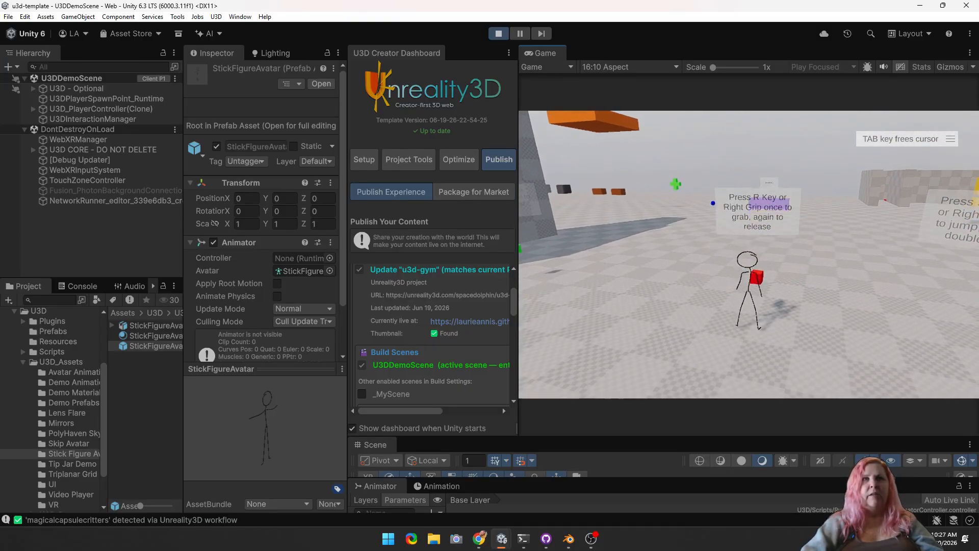
key("w")
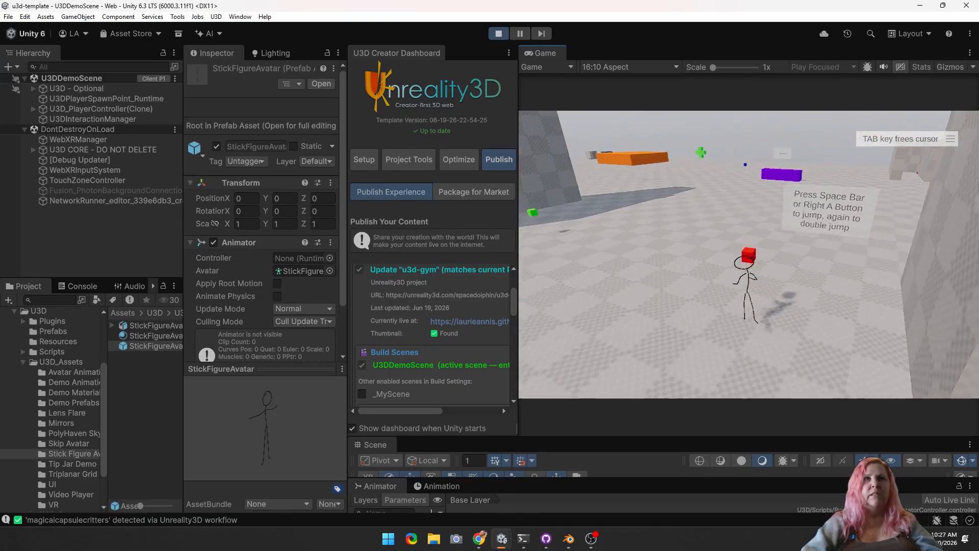
key("w")
key("r")
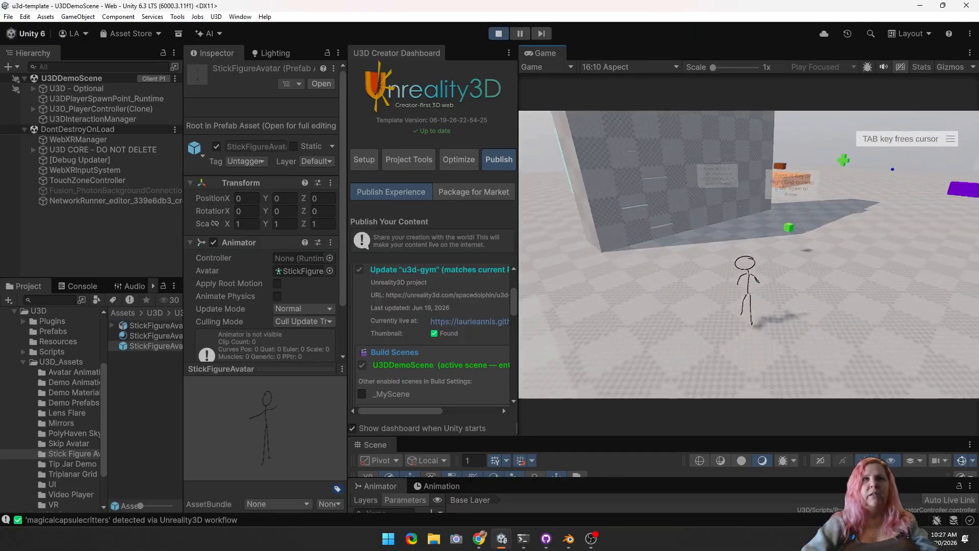
- Walk the stick figure to the green cube, grab it and throw it
key("w")
key("r")
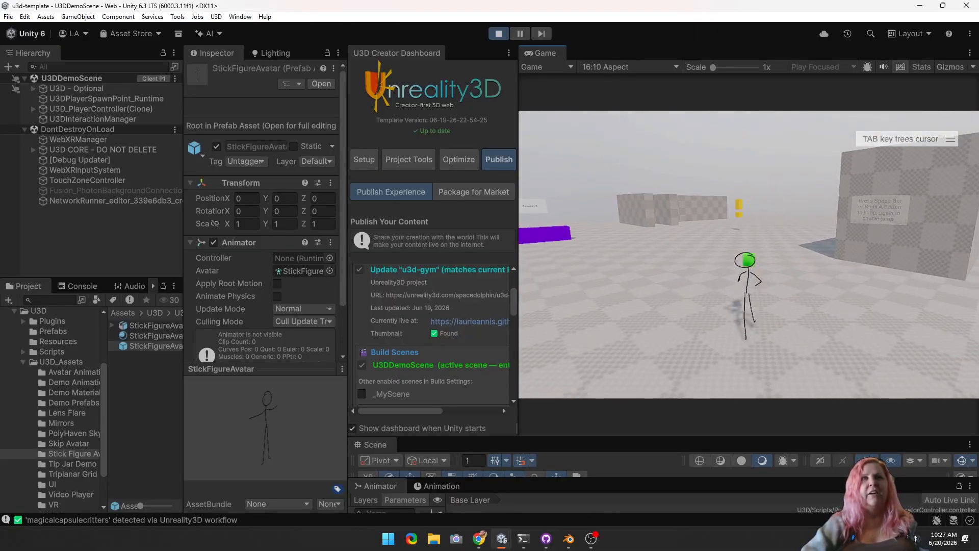
key("w")
key("r")
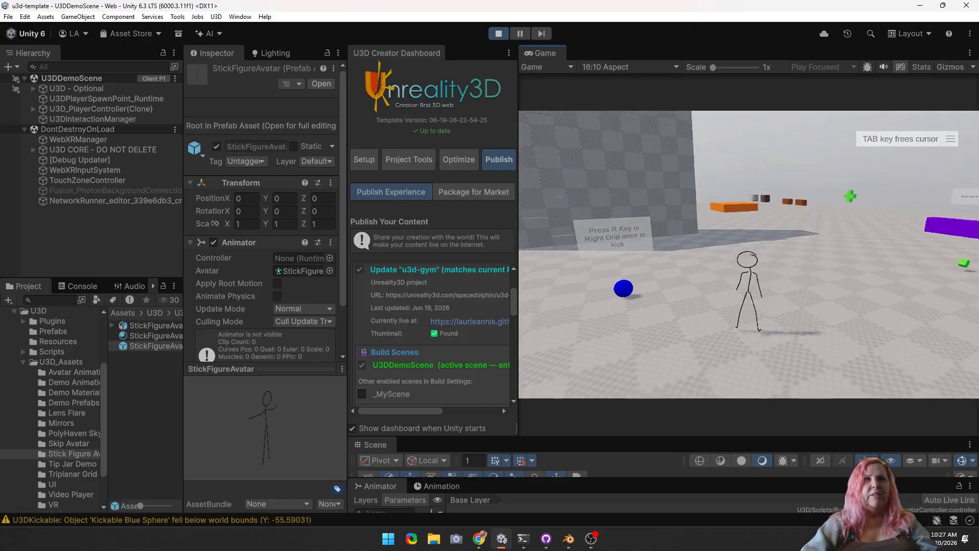
- Climb the tall checkered wall with the stick figure and push the magenta block on top of it
key("w")
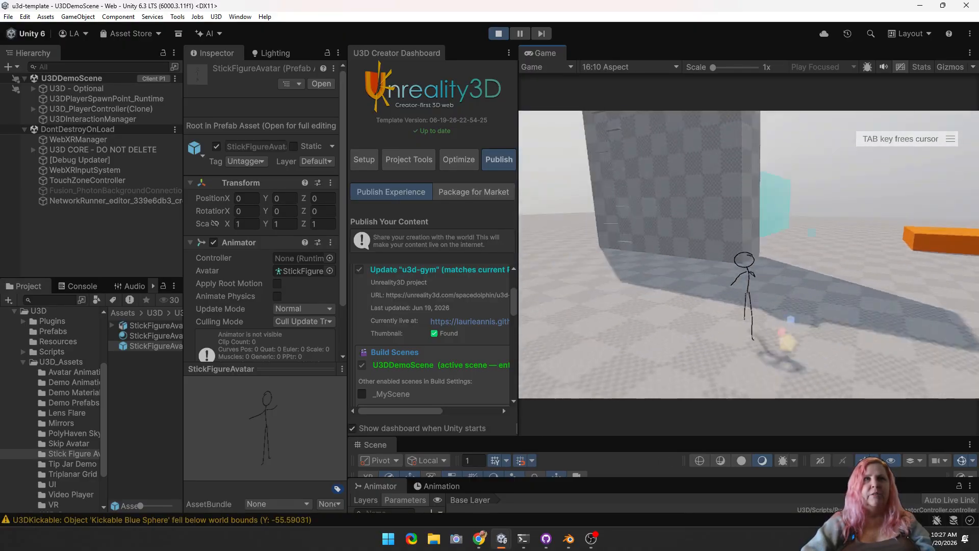
key("w")
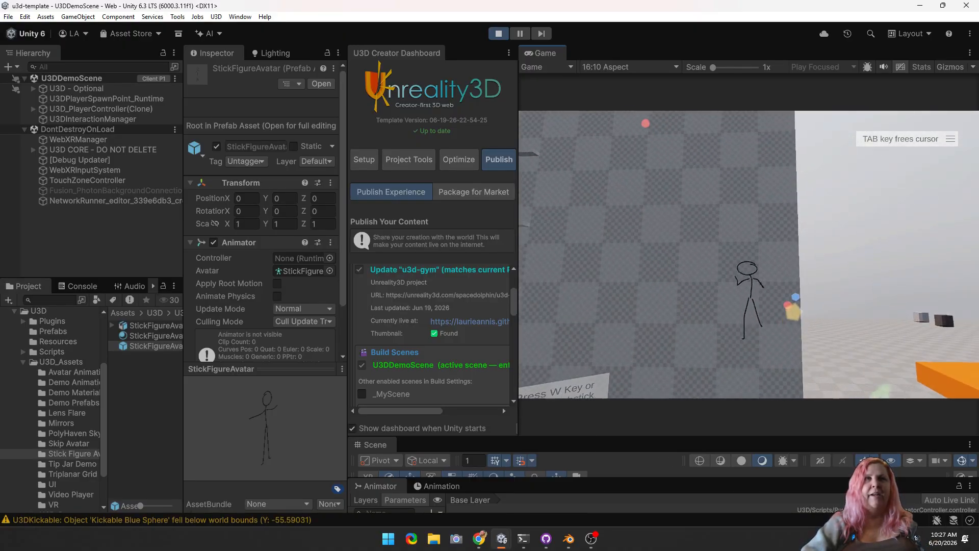
key("w")
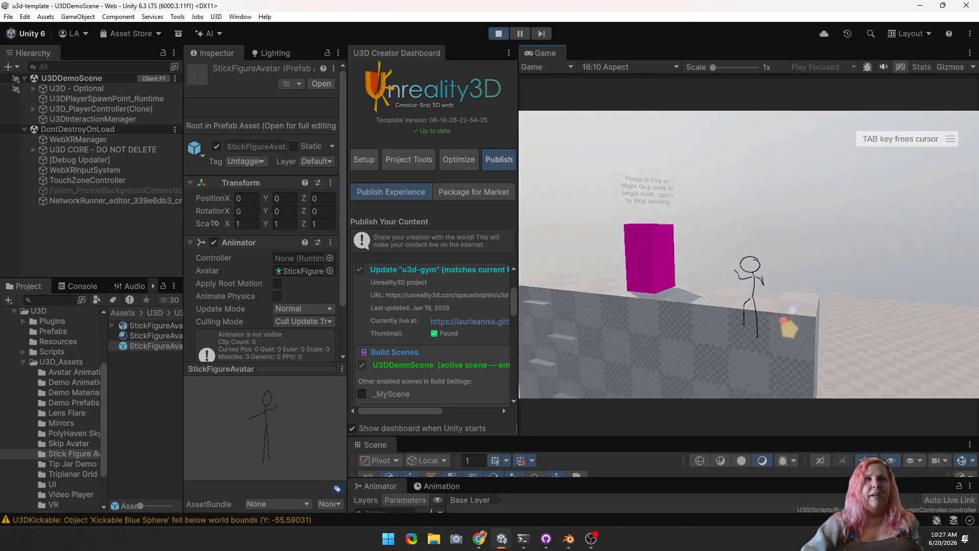
key("w")
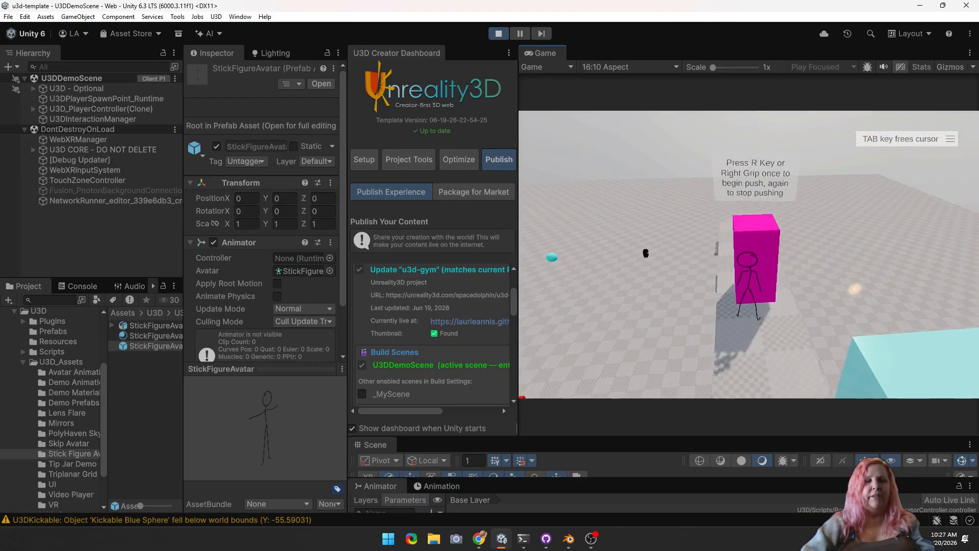
key("r")
key("w")
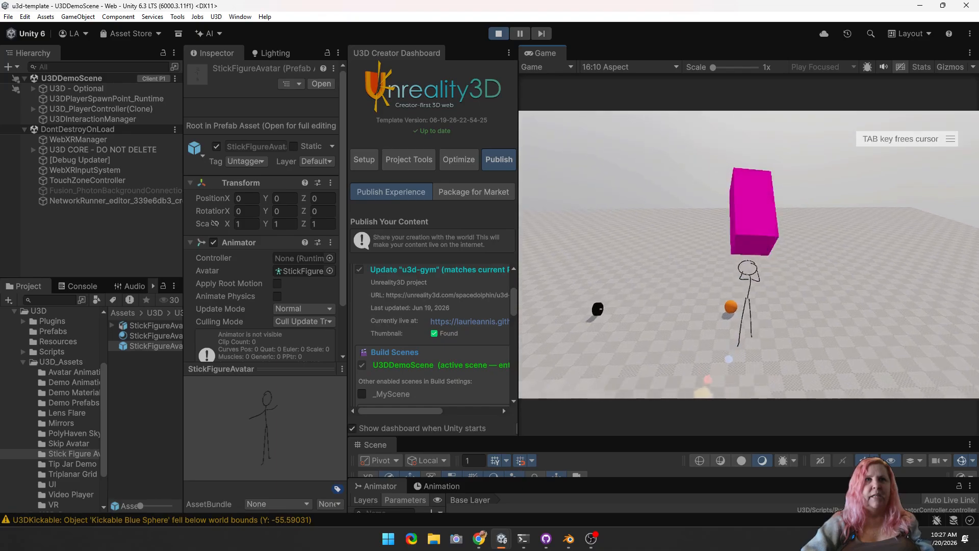
- Run the stick figure across the demo scene, jump onto the raised checkered platform and sit it on the sittable cube
key("w")
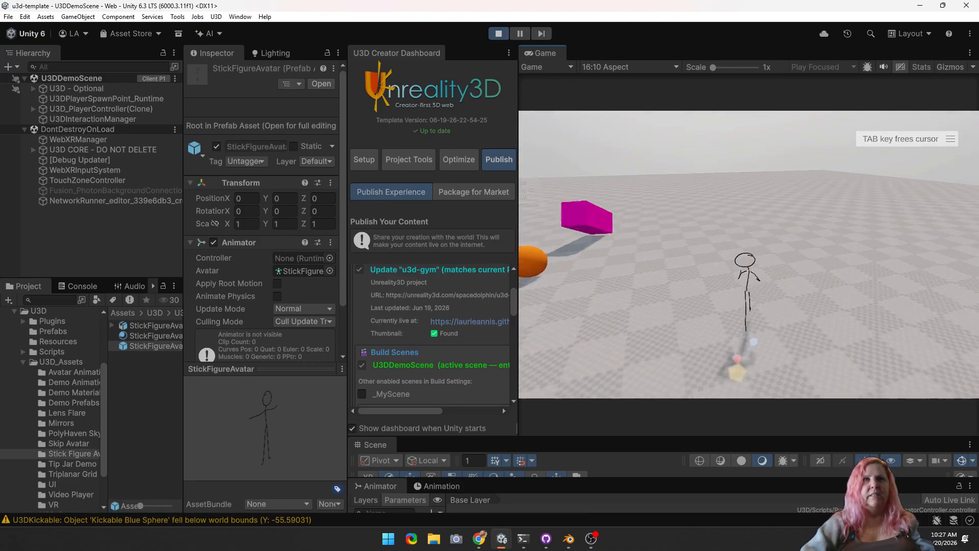
key("w")
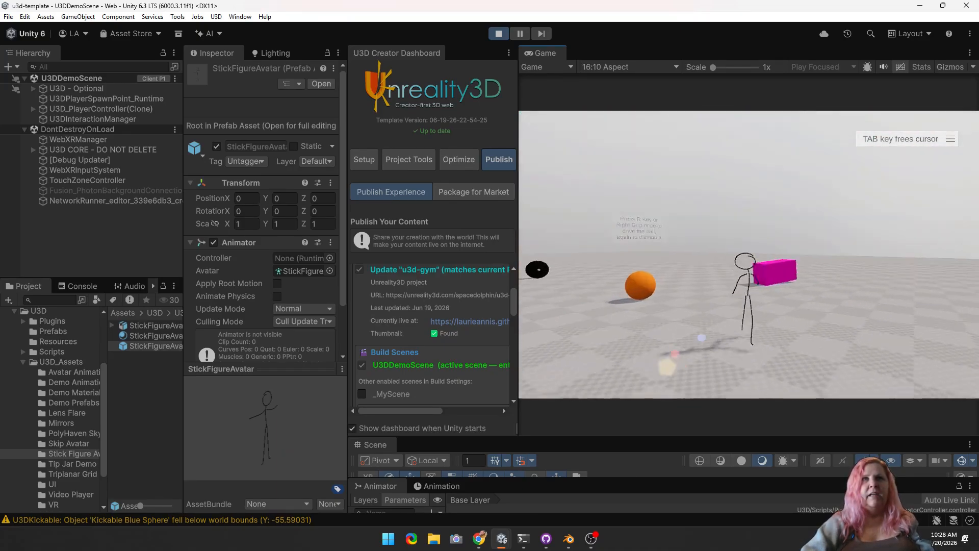
key("w")
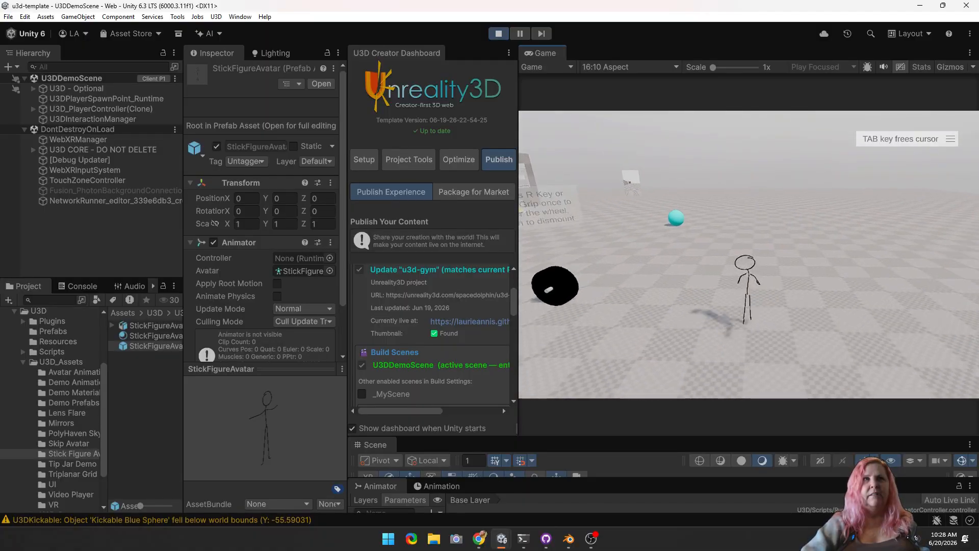
key("w")
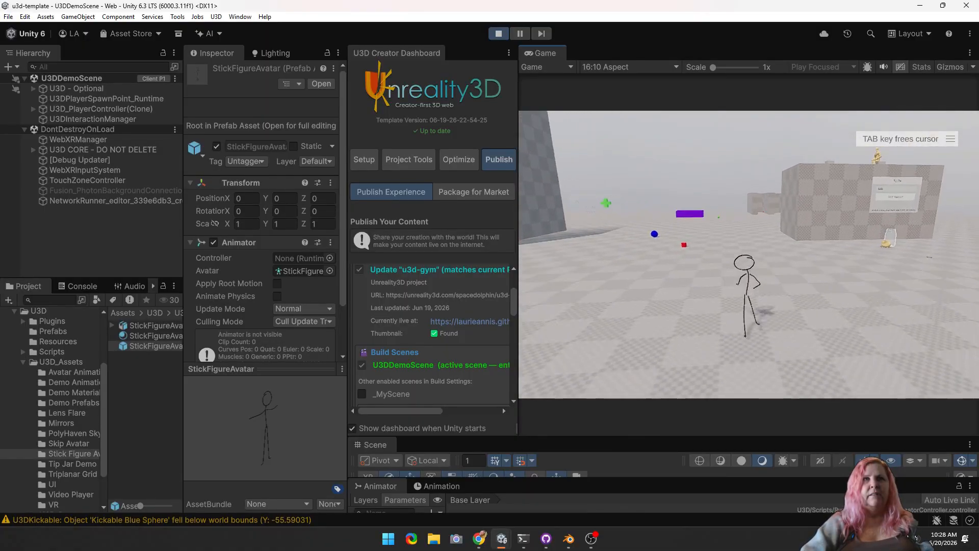
key("w")
key("space")
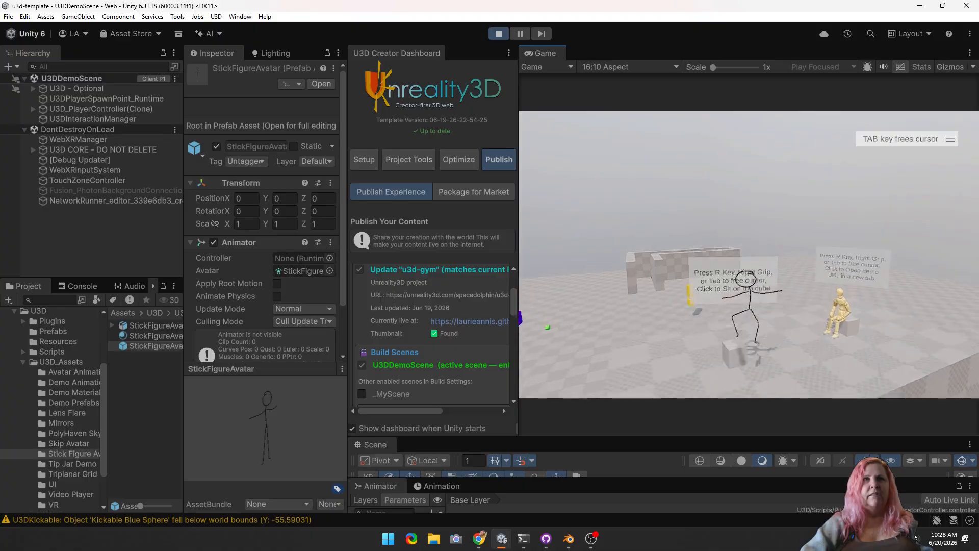
key("r")
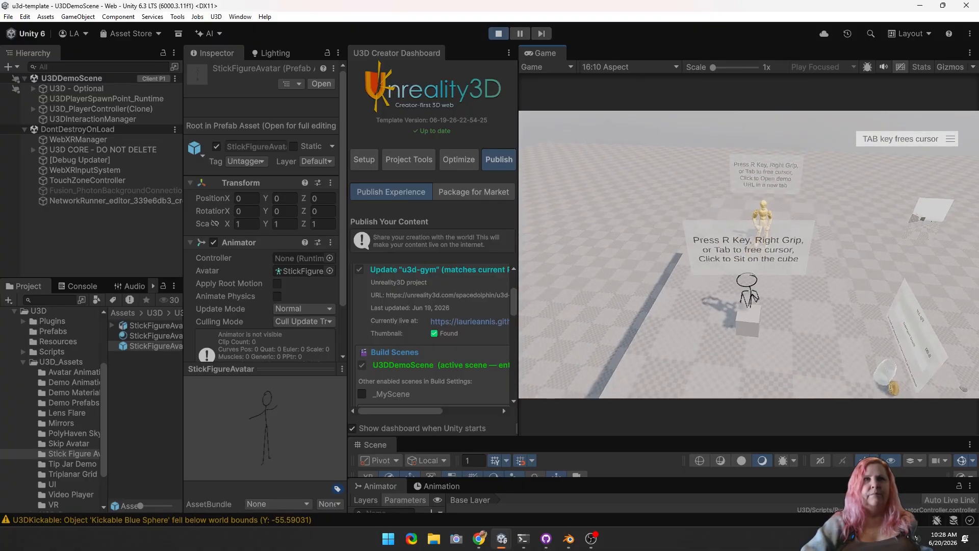